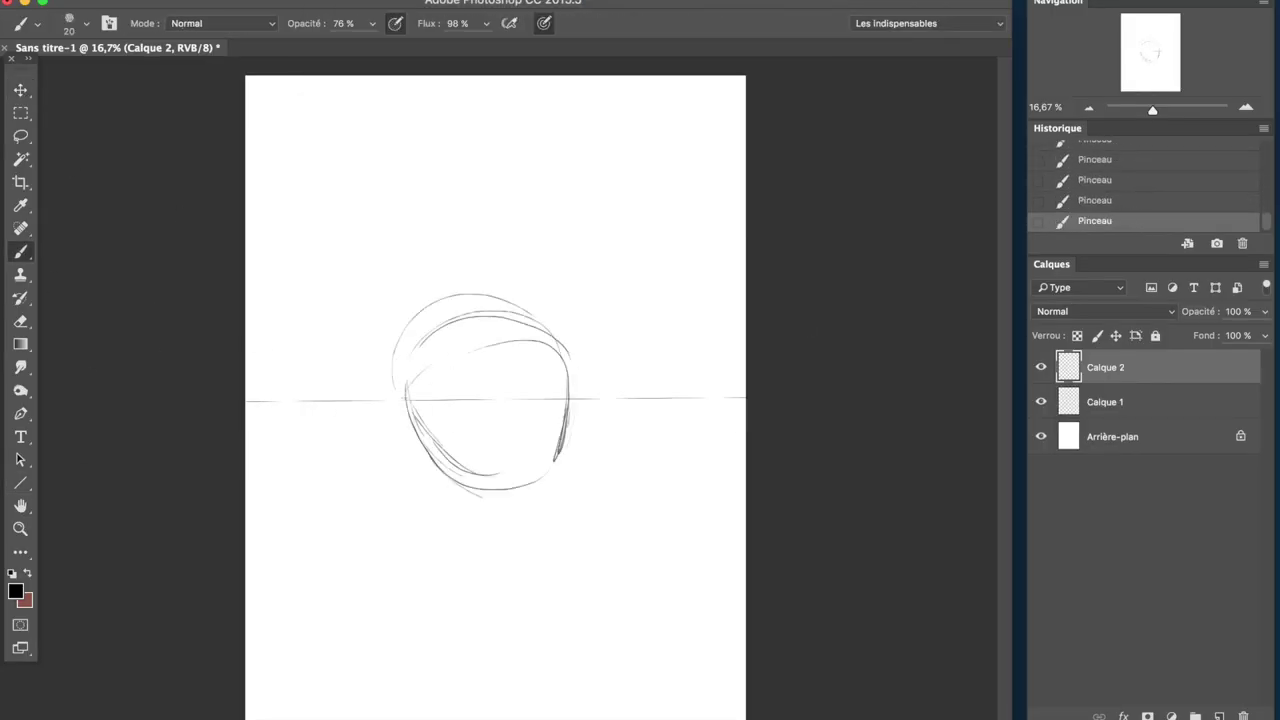
- Add strokes to the sketched head on Calque 3, then fade that layer to 9% opacity
left_click(20, 136)
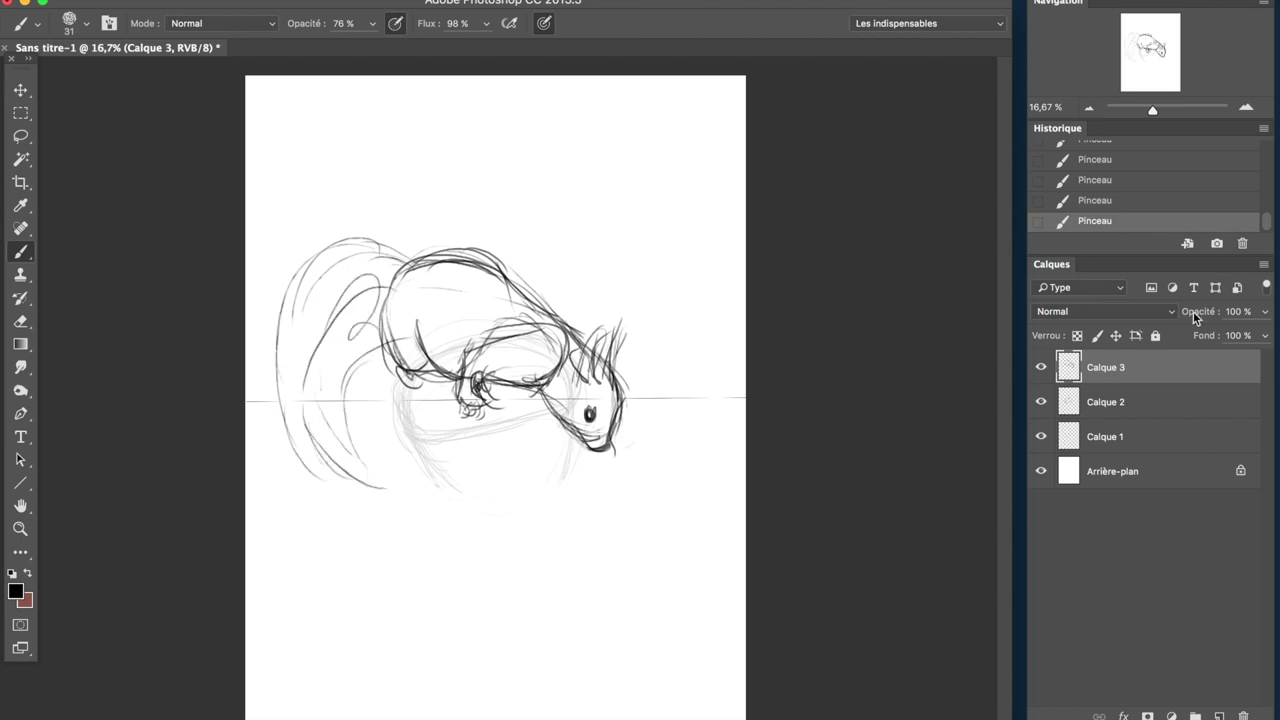
left_click(1264, 311)
left_click_drag(1250, 333, 1182, 333)
left_click(1167, 390)
- Create Calque 4 and redraw the squirrel's snout, head side and lower jaw lines
left_click(1167, 380)
key("ctrl+shift+n")
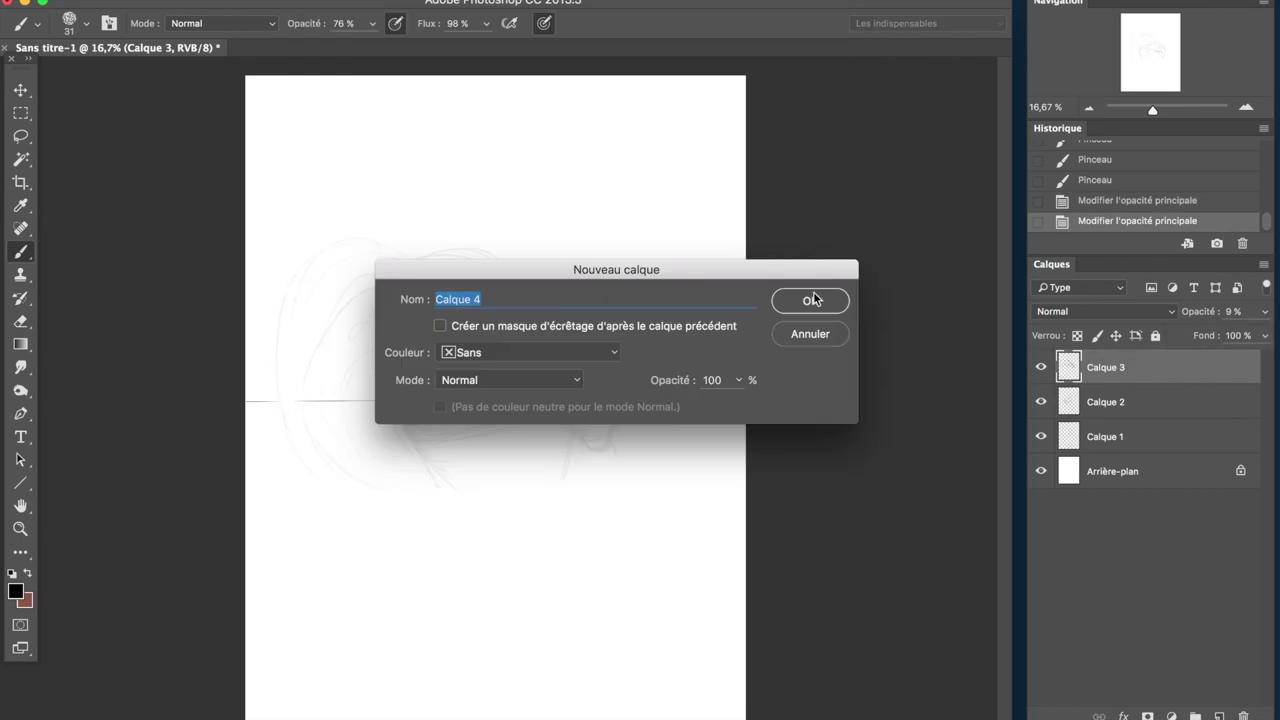
left_click(814, 289)
left_click_drag(612, 366, 671, 445)
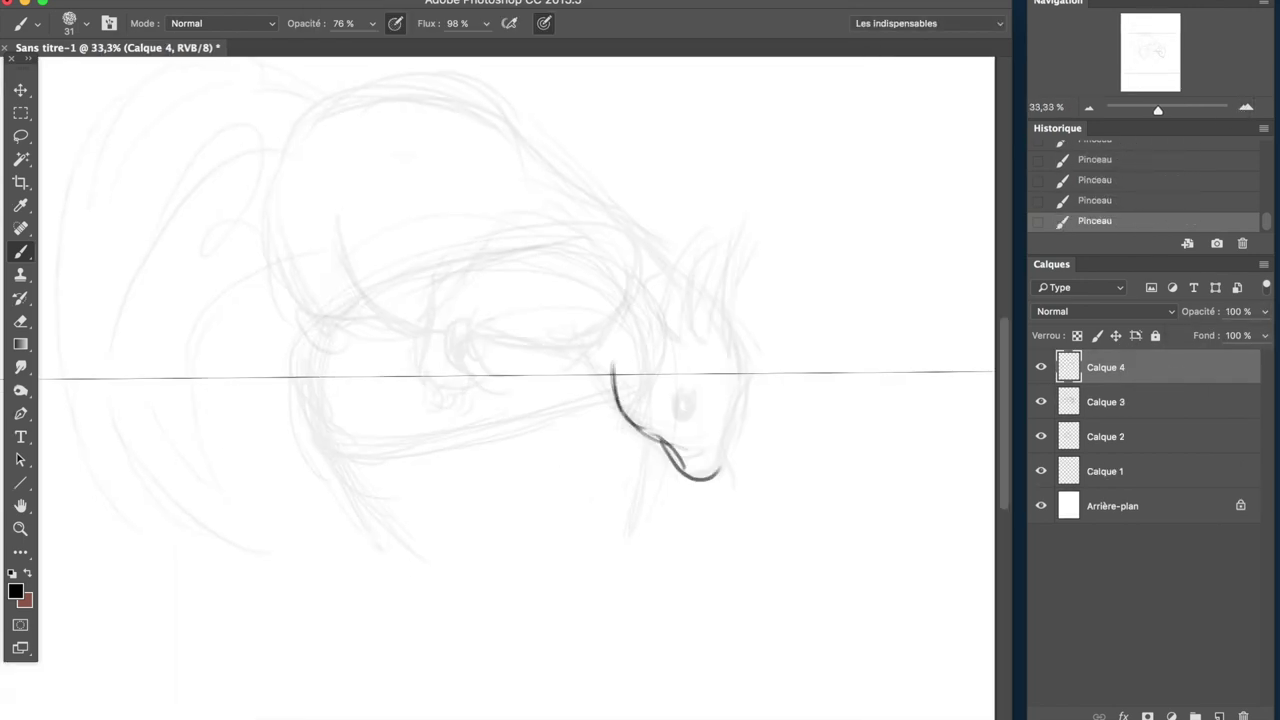
key("ctrl+z")
left_click_drag(750, 388, 722, 462)
left_click_drag(731, 326, 740, 420)
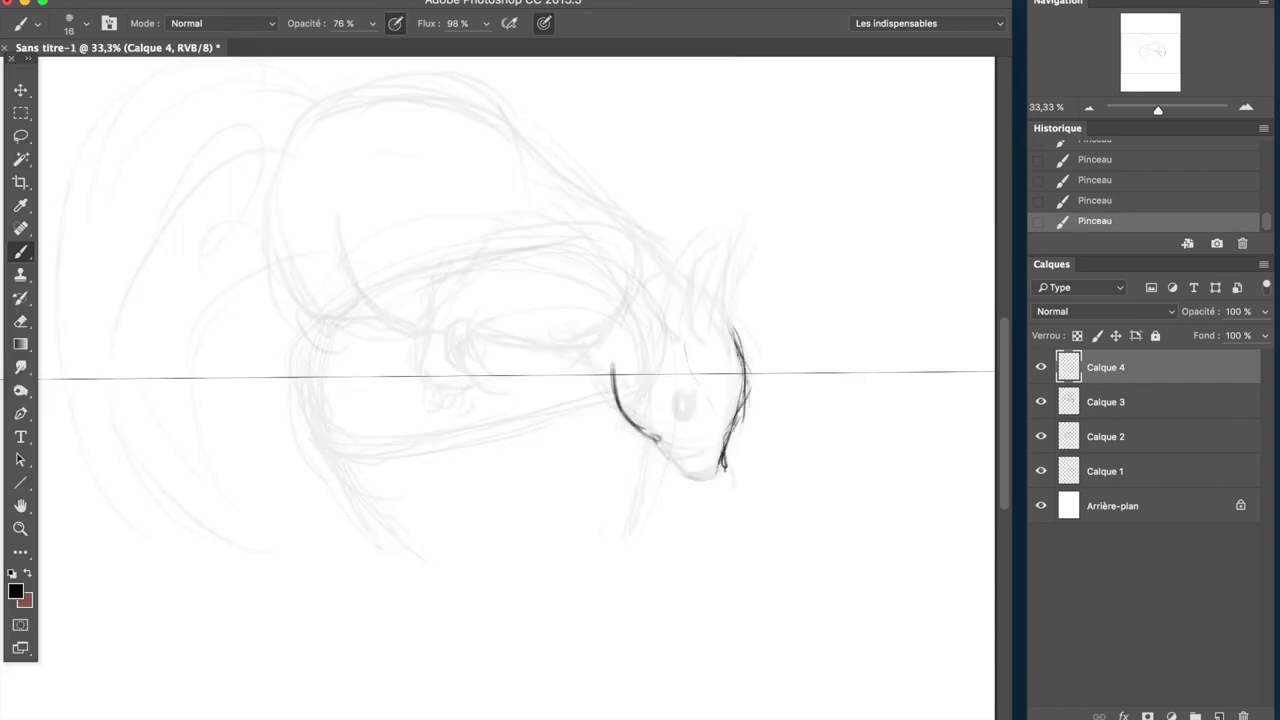
left_click_drag(642, 430, 714, 478)
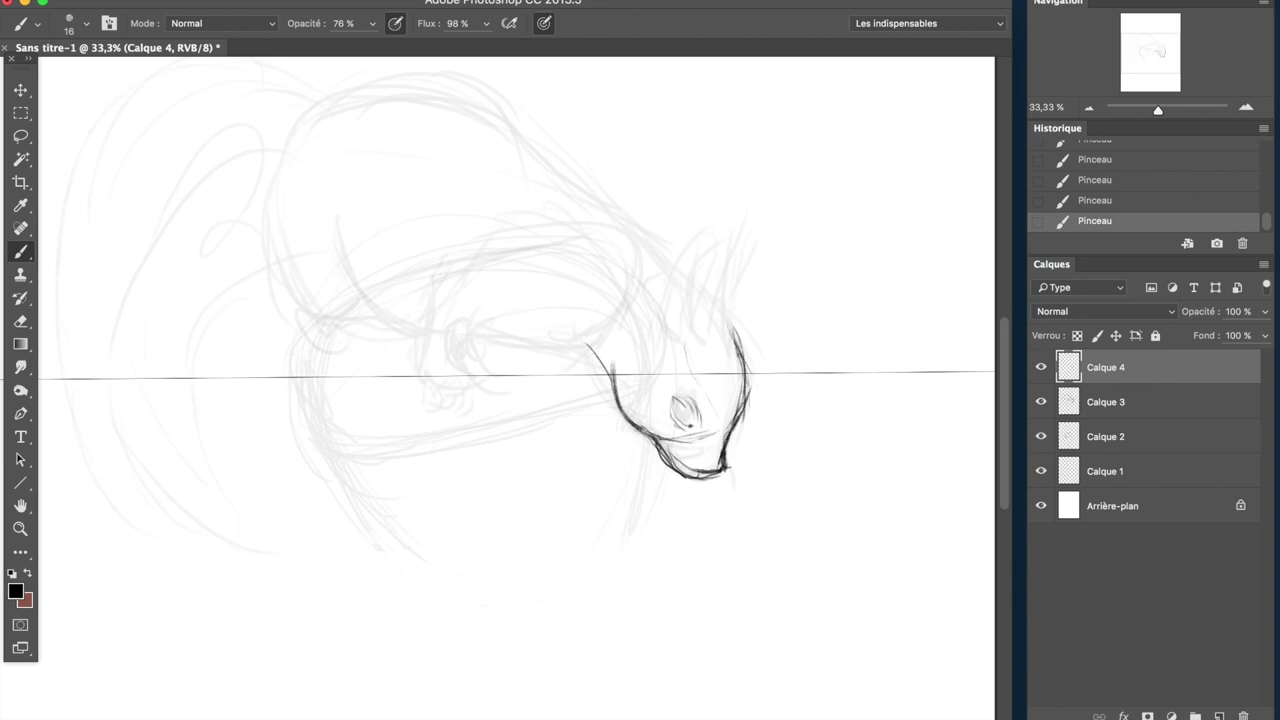
- Draw the ears with inner lines, the foreleg with its paw, and the back leg curve
left_click_drag(678, 288, 694, 332)
left_click_drag(745, 222, 728, 335)
left_click_drag(652, 230, 678, 285)
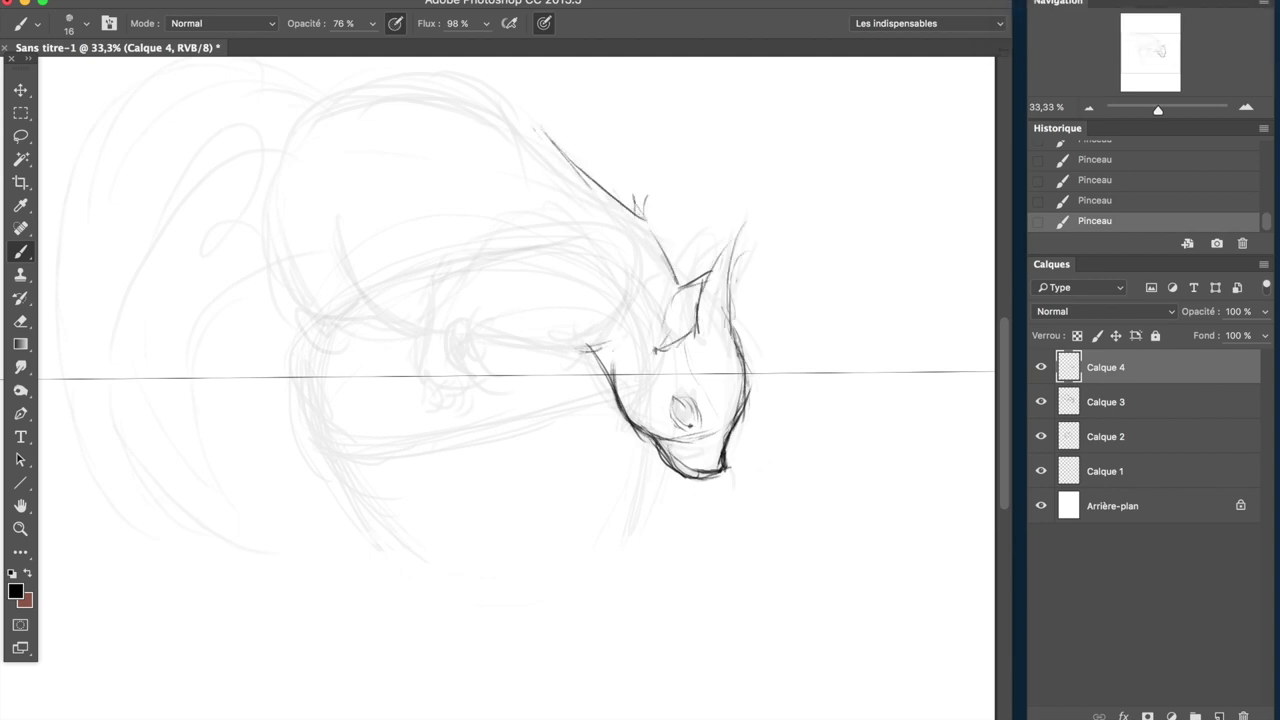
left_click_drag(500, 313, 462, 342)
left_click_drag(475, 330, 595, 350)
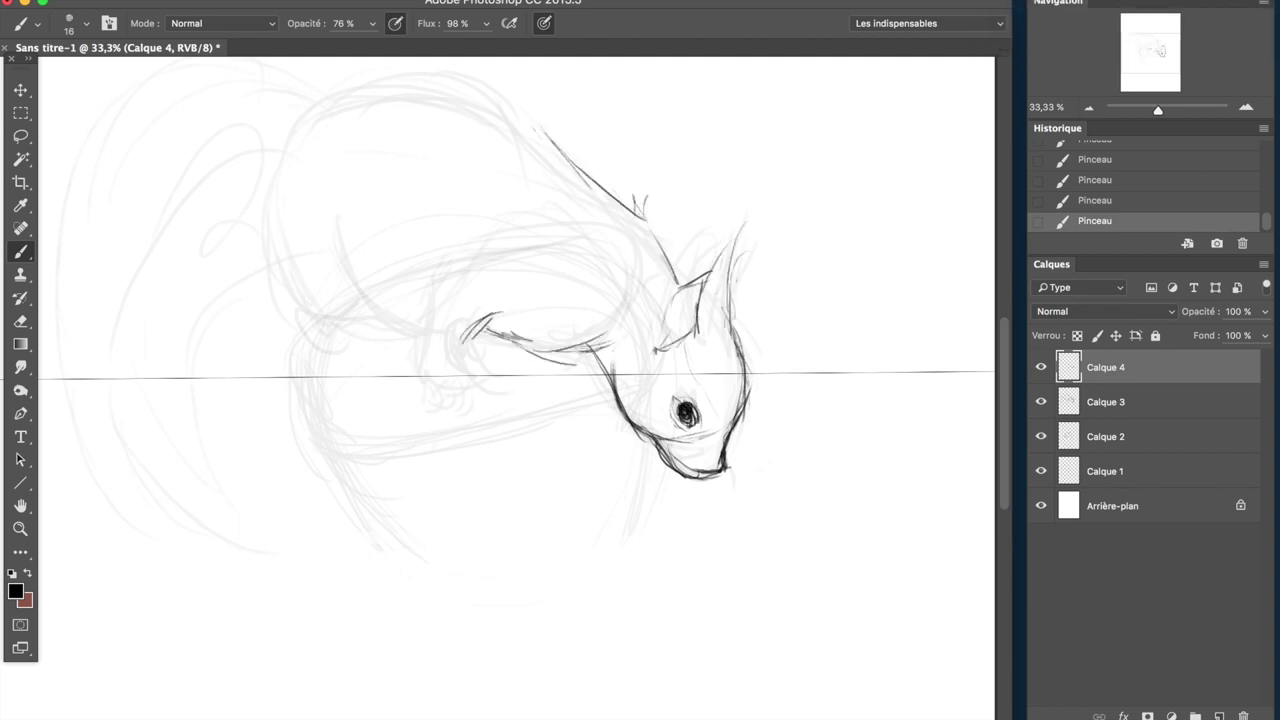
left_click_drag(470, 252, 418, 375)
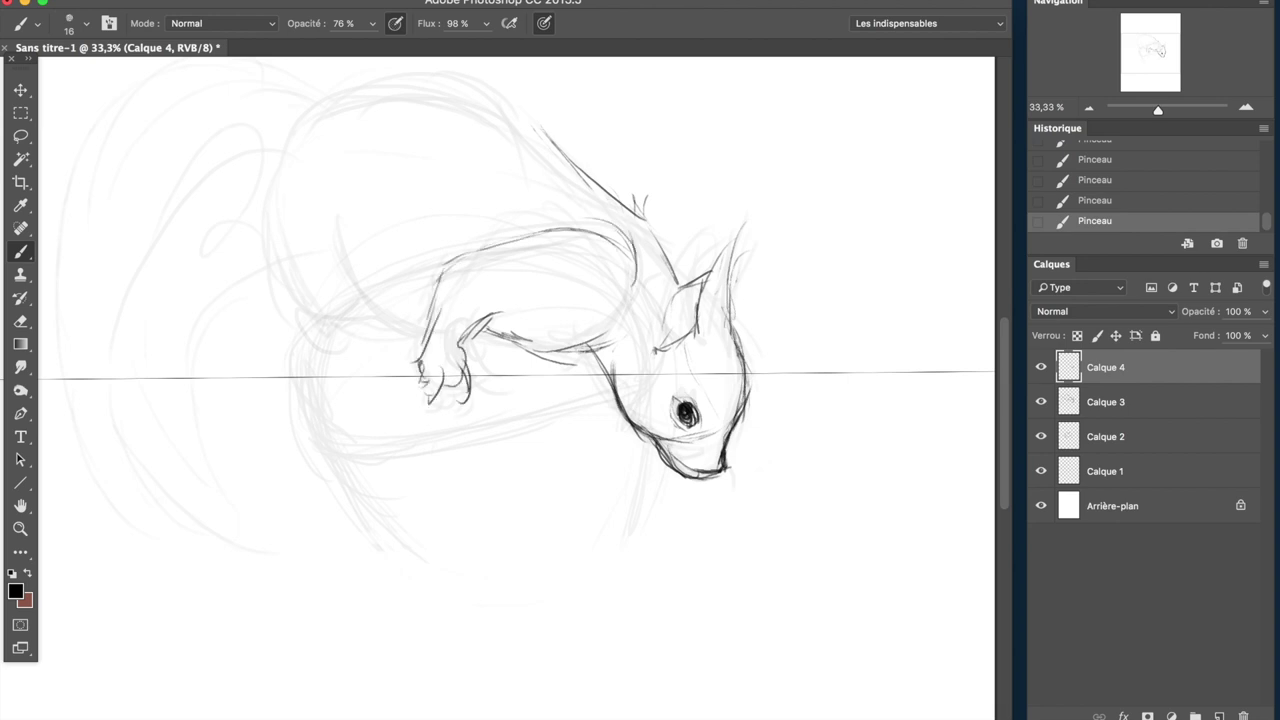
- Draw the hind leg and foot, the top of the back and the rump line
key("ctrl+minus")
left_click_drag(380, 258, 442, 338)
left_click_drag(352, 332, 400, 325)
left_click_drag(332, 245, 358, 334)
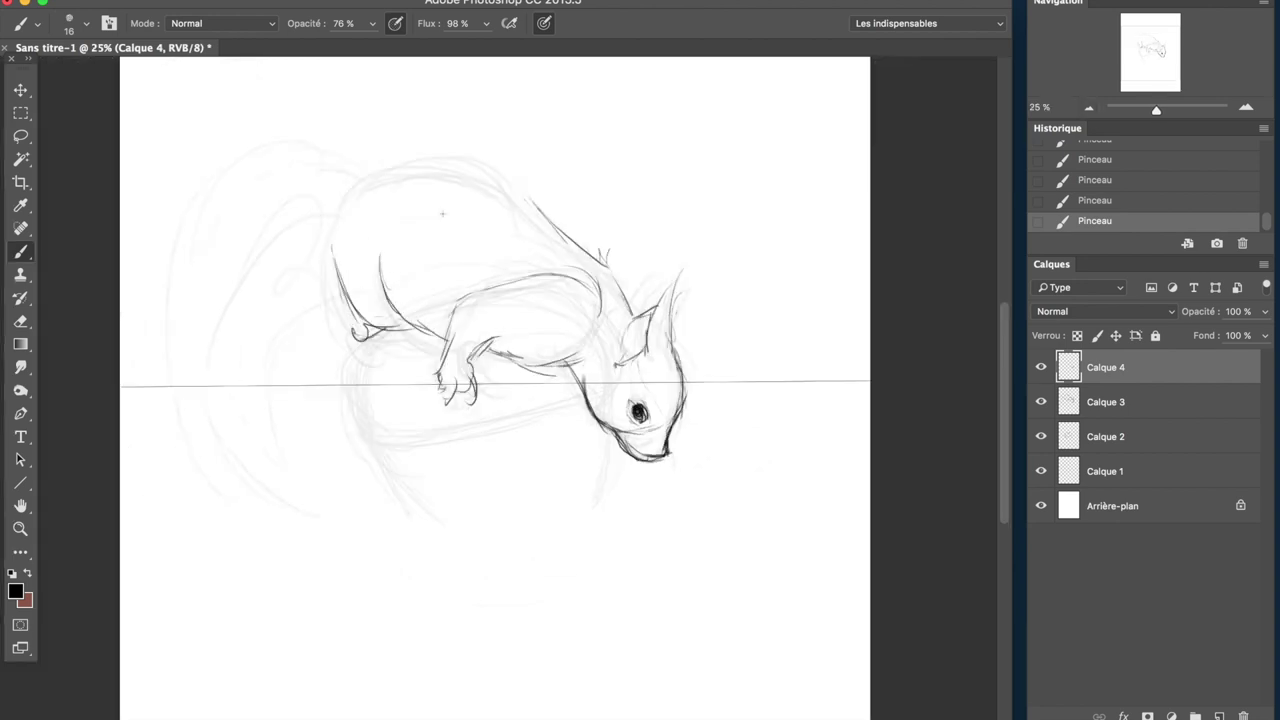
left_click_drag(370, 172, 502, 186)
left_click_drag(328, 220, 356, 304)
- Draw the bushy tail's outer arc and its inner curves
left_click_drag(300, 152, 186, 258)
left_click_drag(180, 312, 236, 478)
left_click_drag(330, 220, 240, 310)
left_click_drag(308, 252, 260, 486)
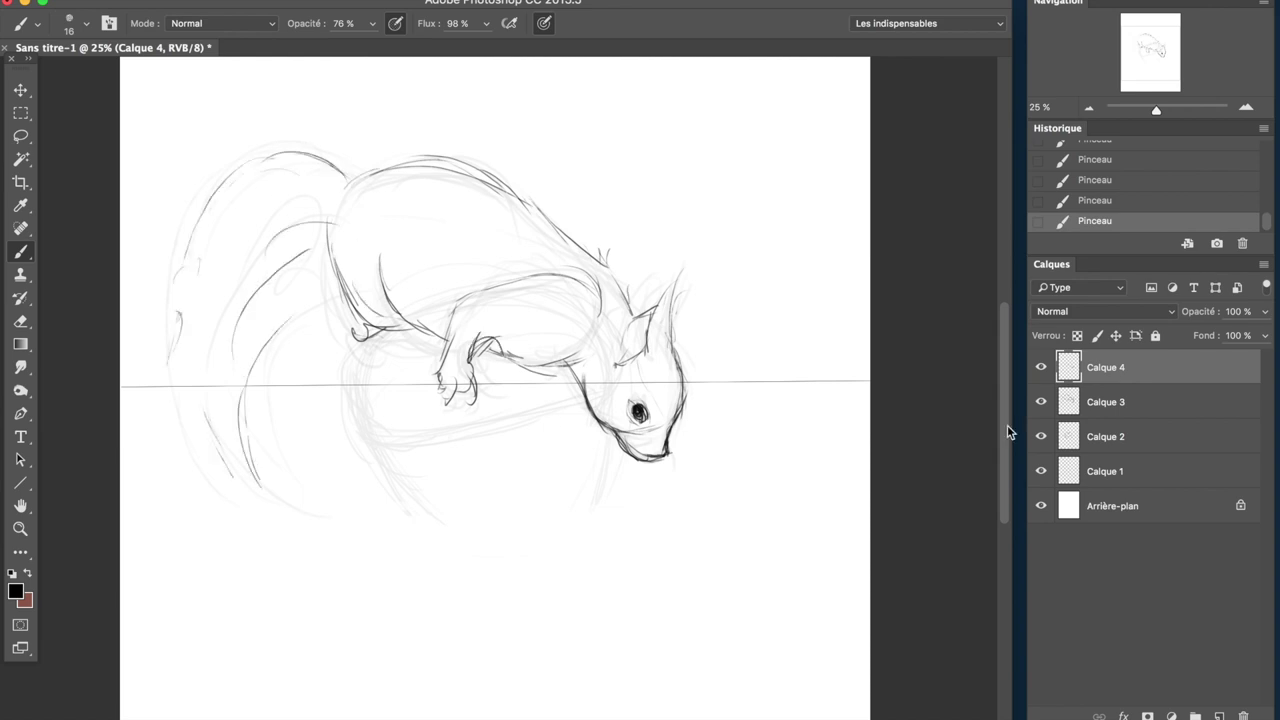
left_click(1100, 436)
key("ctrl+shift+n")
- On new layer Calque 5, sketch the rounded nut and a base line beneath it
key("Return")
left_click_drag(362, 330, 390, 446)
left_click_drag(488, 446, 396, 446)
left_click_drag(588, 404, 404, 444)
mouse_move(384, 452)
left_mouse_down()
mouse_move(440, 528)
mouse_move(624, 528)
left_mouse_up()
left_click(1124, 184)
left_click_drag(430, 516, 626, 520)
- Hide the sketch layers Calque 2 and Calque 3 and return to the nut layer
left_click(1040, 471)
left_click(1040, 402)
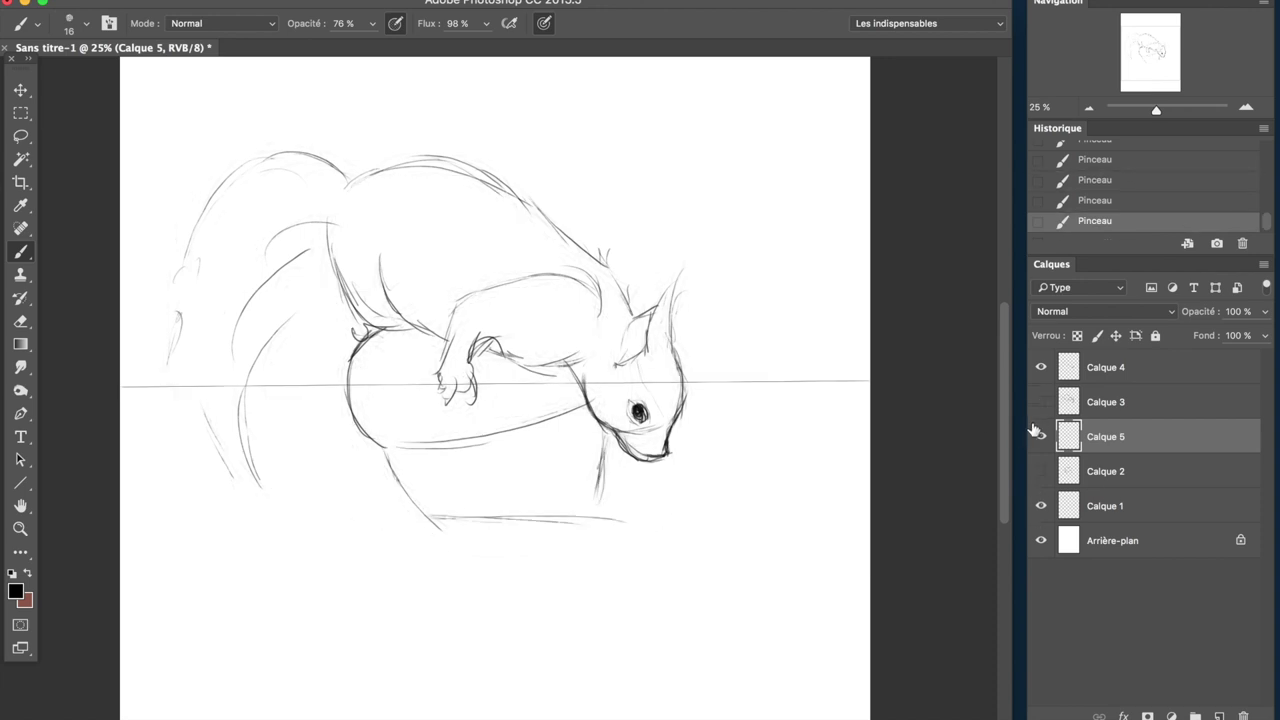
left_click(1055, 367)
key("l")
left_click_drag(372, 620, 366, 634)
key("ctrl+z")
left_click(1100, 436)
- Replace the freehand stroke under the nut with a straight horizontal line
left_click_drag(620, 502, 449, 508)
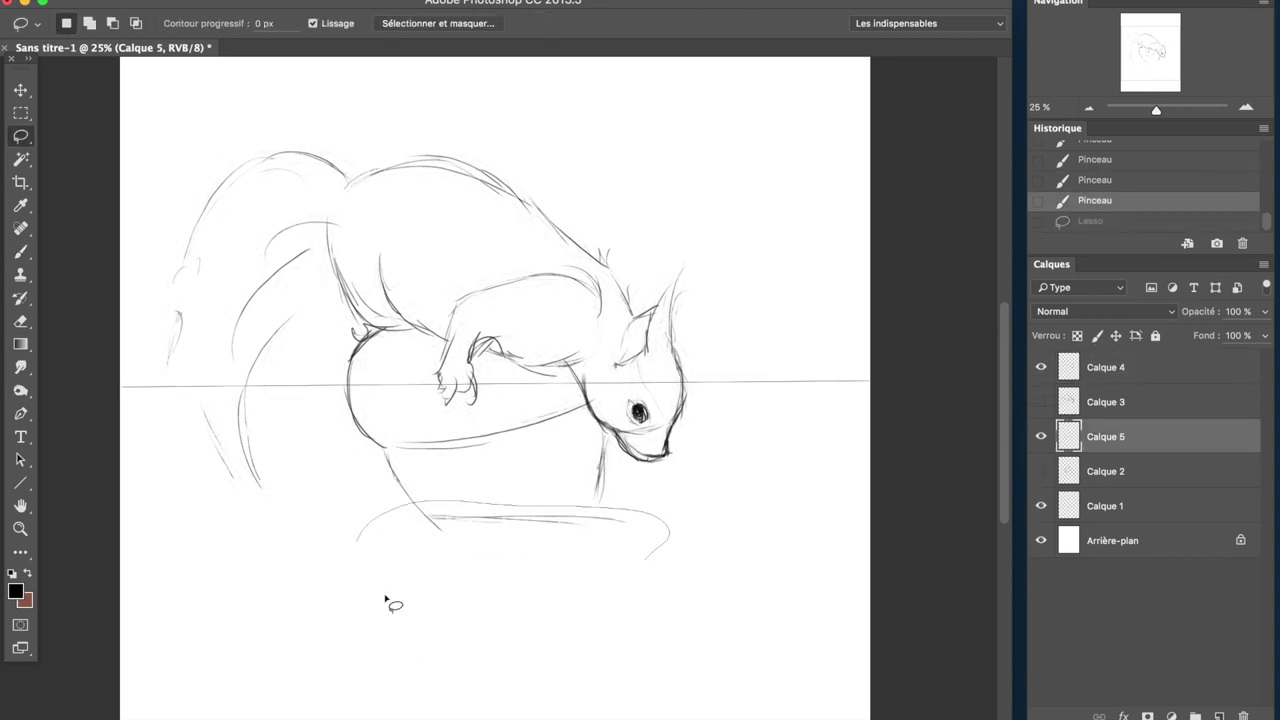
key("Delete")
left_click(460, 6)
key("u")
mouse_move(340, 500)
left_mouse_down()
mouse_move(722, 497)
mouse_move(692, 485)
left_mouse_up()
- Copy the squirrel to a new layer, flip it vertically, and place it below the waterline
left_click(1105, 367)
key("l")
left_click_drag(150, 300, 651, 577)
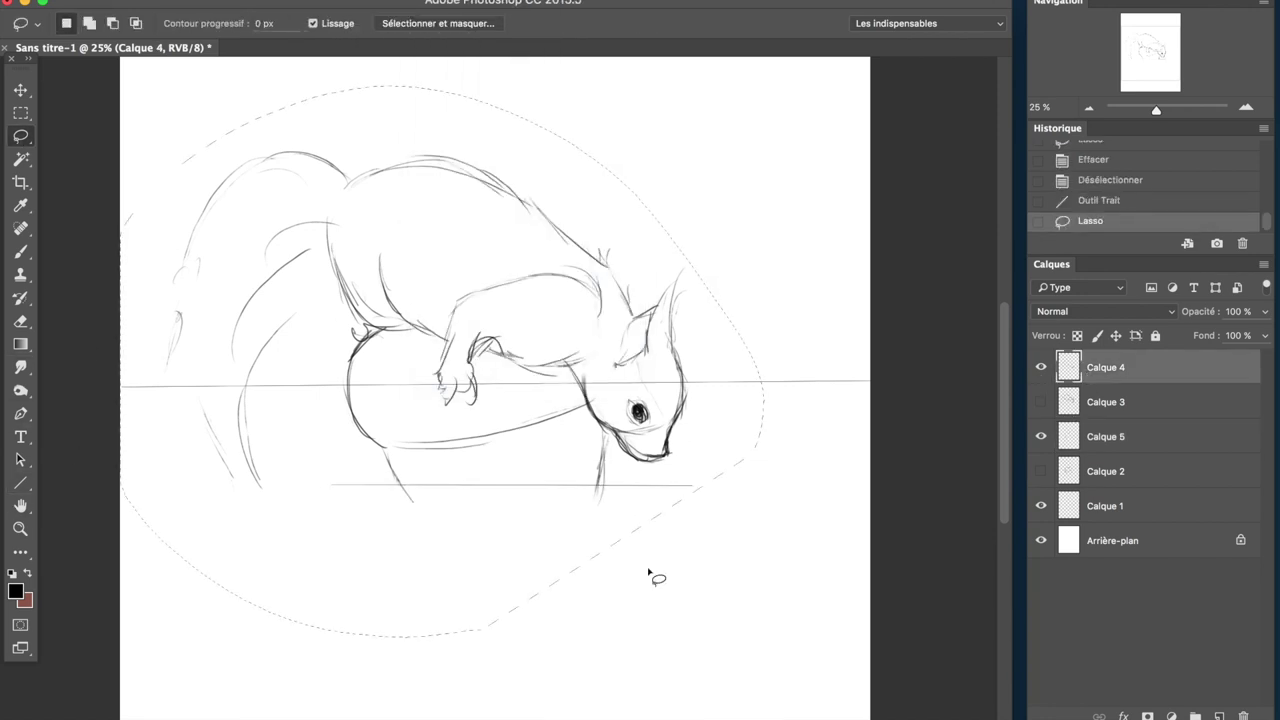
key("ctrl+c")
key("ctrl+v")
right_click(620, 392)
left_click(690, 563)
left_click(757, 631)
mouse_move(475, 391)
left_mouse_down()
mouse_move(483, 646)
mouse_move(444, 689)
left_mouse_up()
key("ctrl+minus")
key("Return")
left_click(1105, 471)
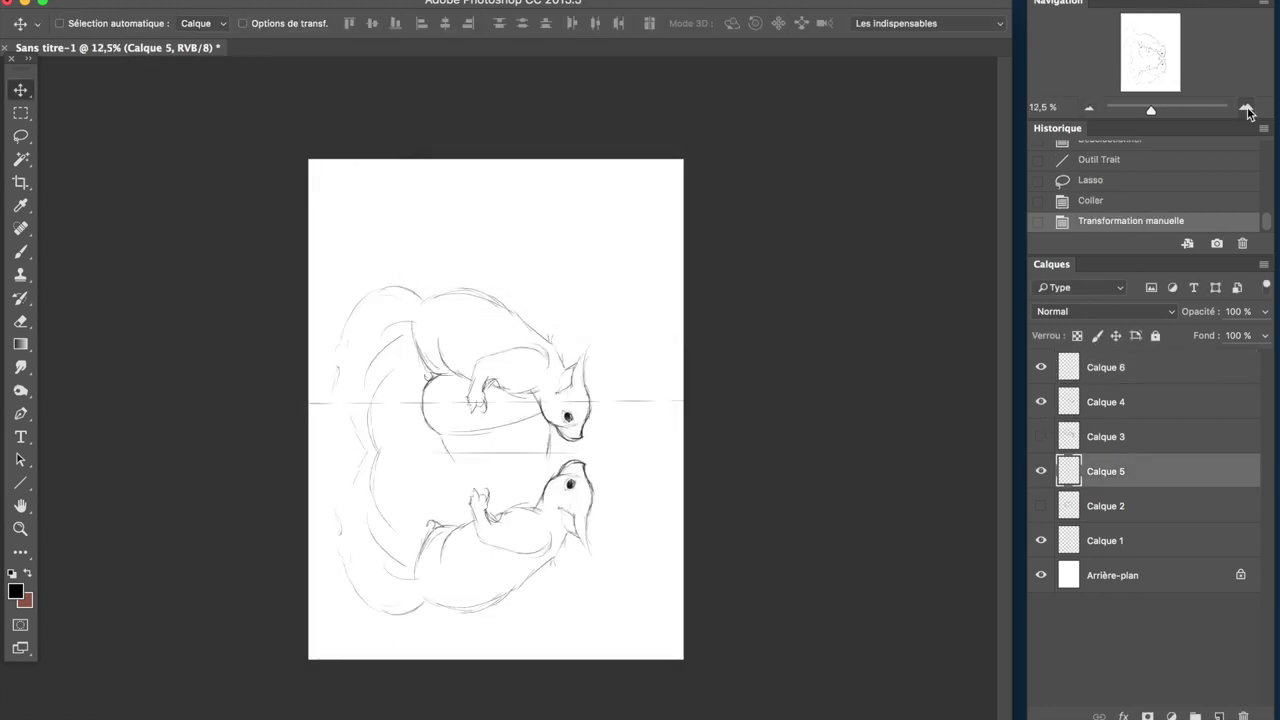
- Paste a copy of the nut as Calque 7 and mirror it left to right
key("ctrl+c")
key("ctrl+v")
right_click(429, 337)
left_click(586, 600)
right_click(513, 440)
left_click(590, 664)
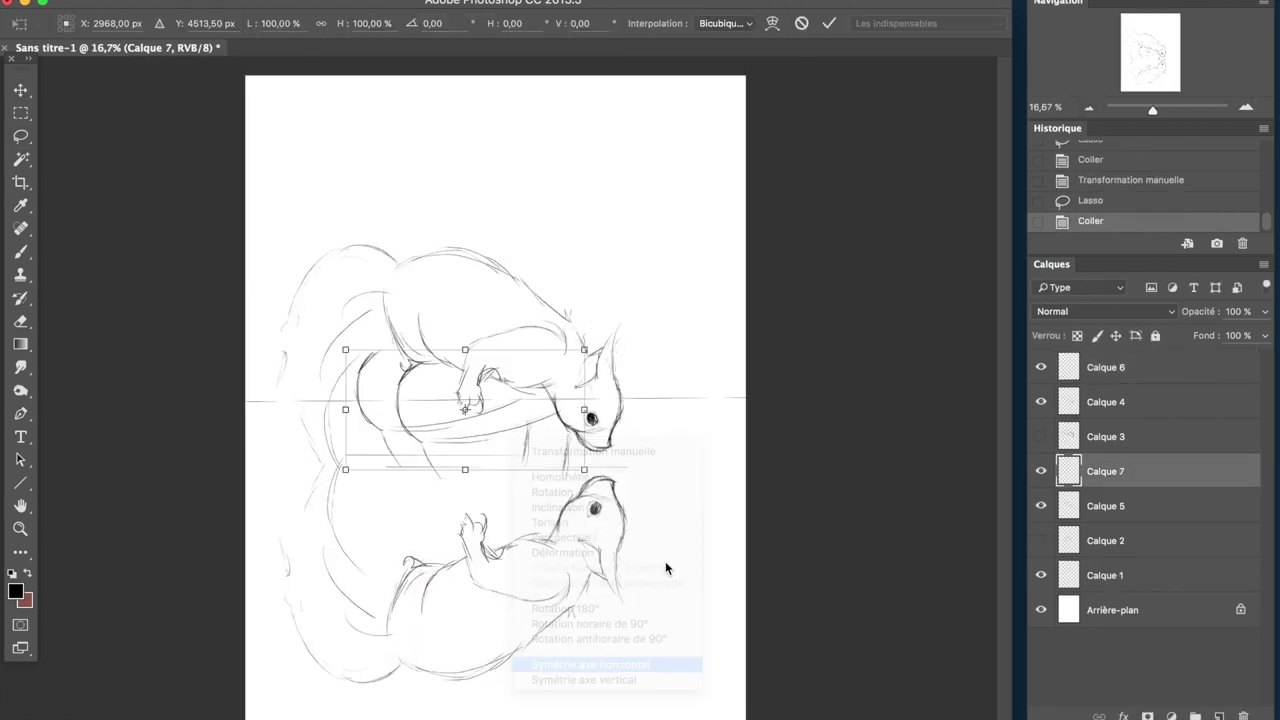
key("l")
left_click(712, 250)
- Flip the nut copy upside down under the waterline and erase a stray mark
right_click(543, 337)
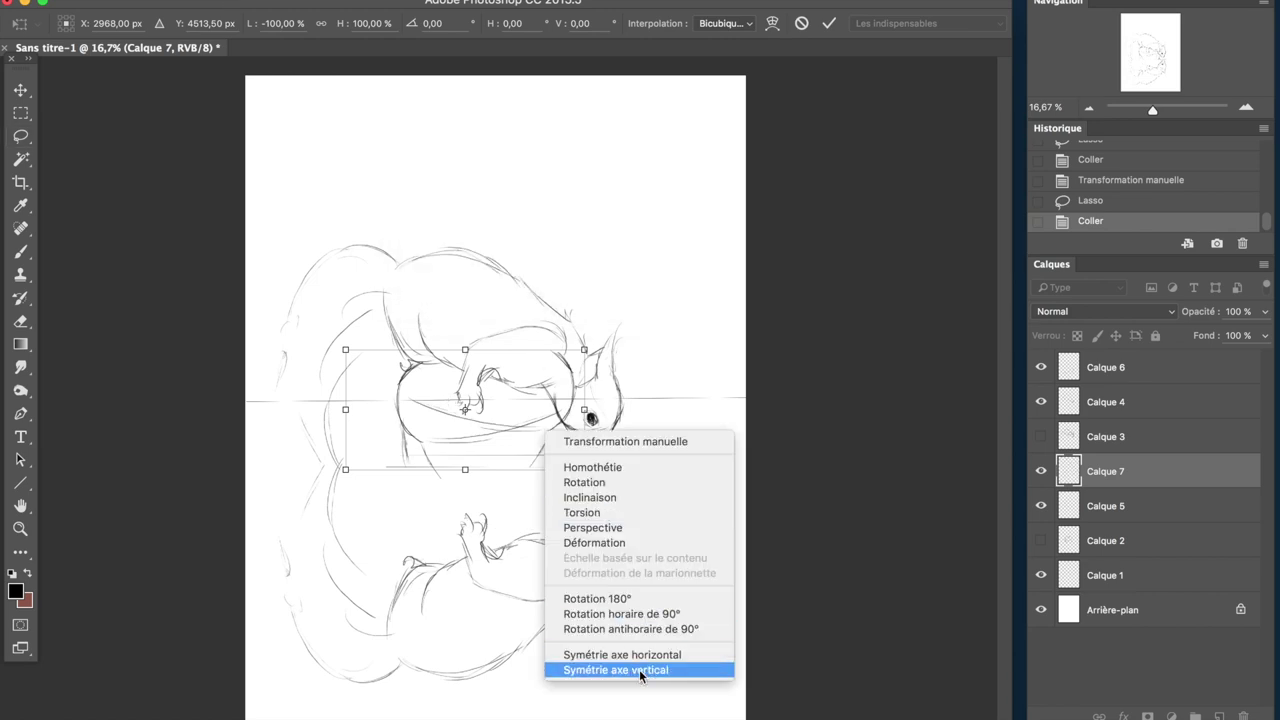
left_click(600, 669)
left_click_drag(520, 375, 560, 505)
right_click(547, 500)
left_click(640, 717)
left_click_drag(500, 560, 500, 525)
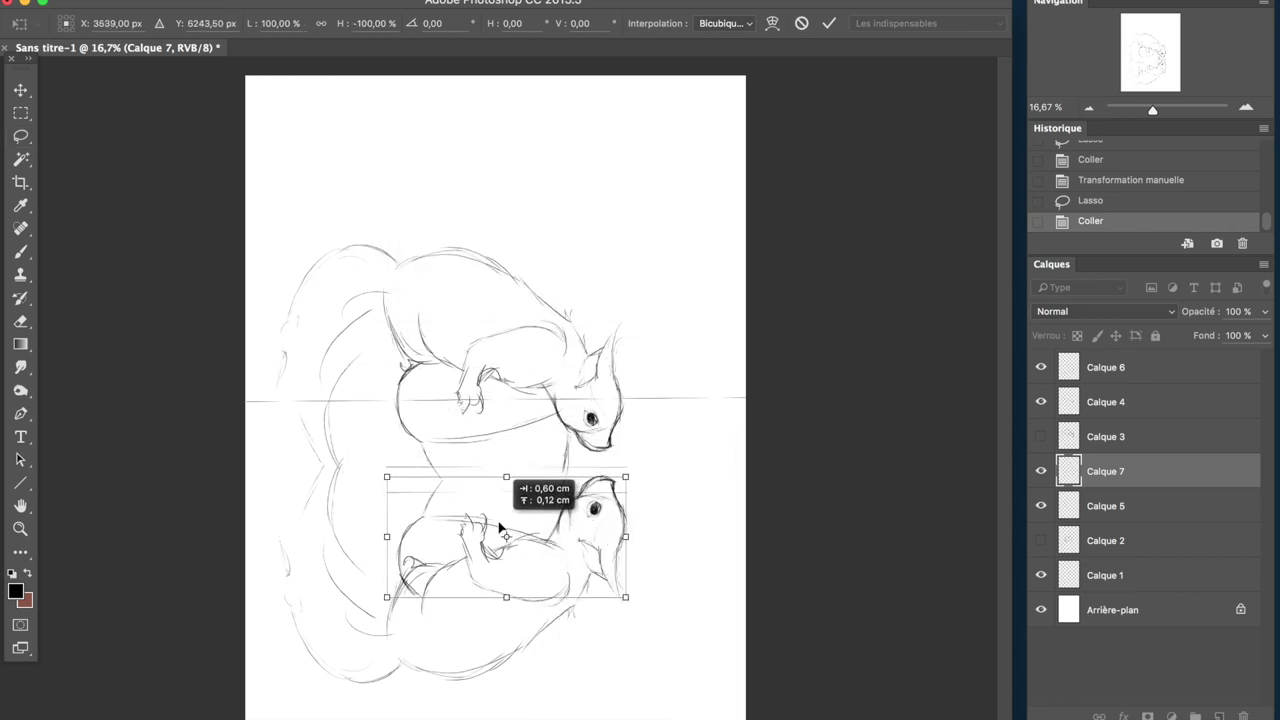
key("Return")
key("b")
key("e")
left_click(438, 461)
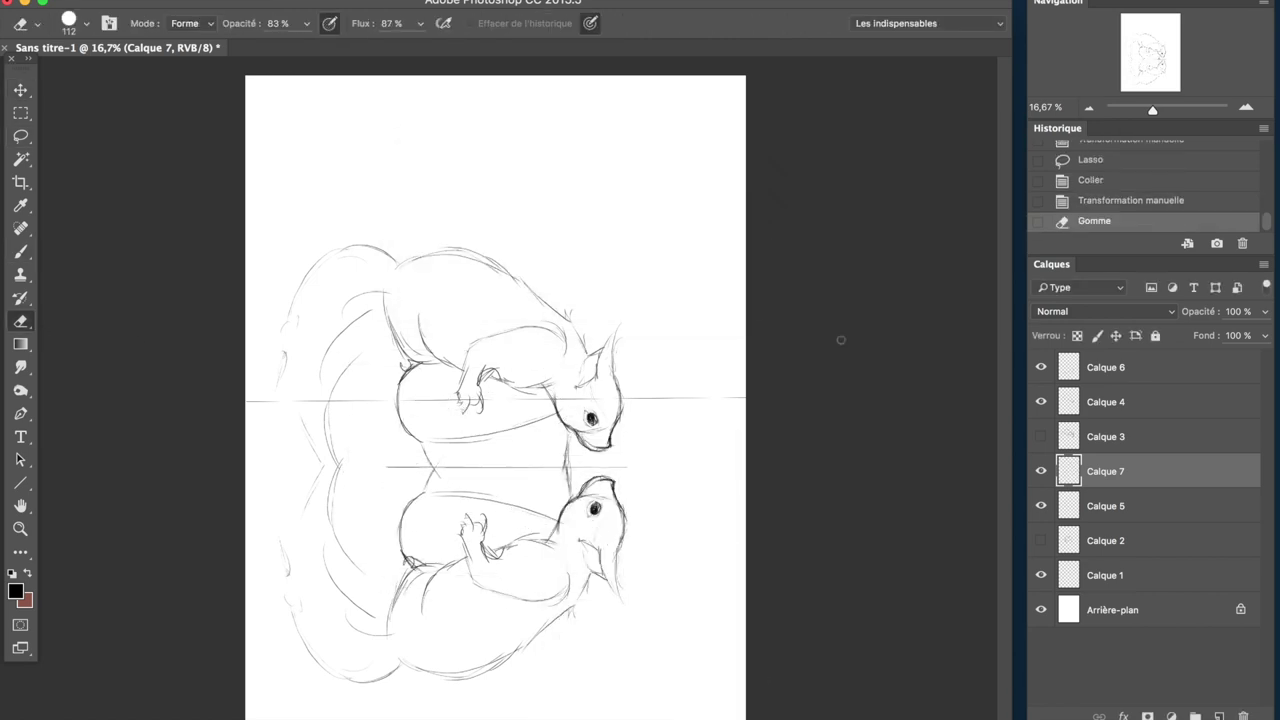
- Shift the reflected squirrel on Calque 6 up-right and flip the canvas horizontally
left_click(1120, 367)
key("v")
left_click_drag(570, 362, 615, 336)
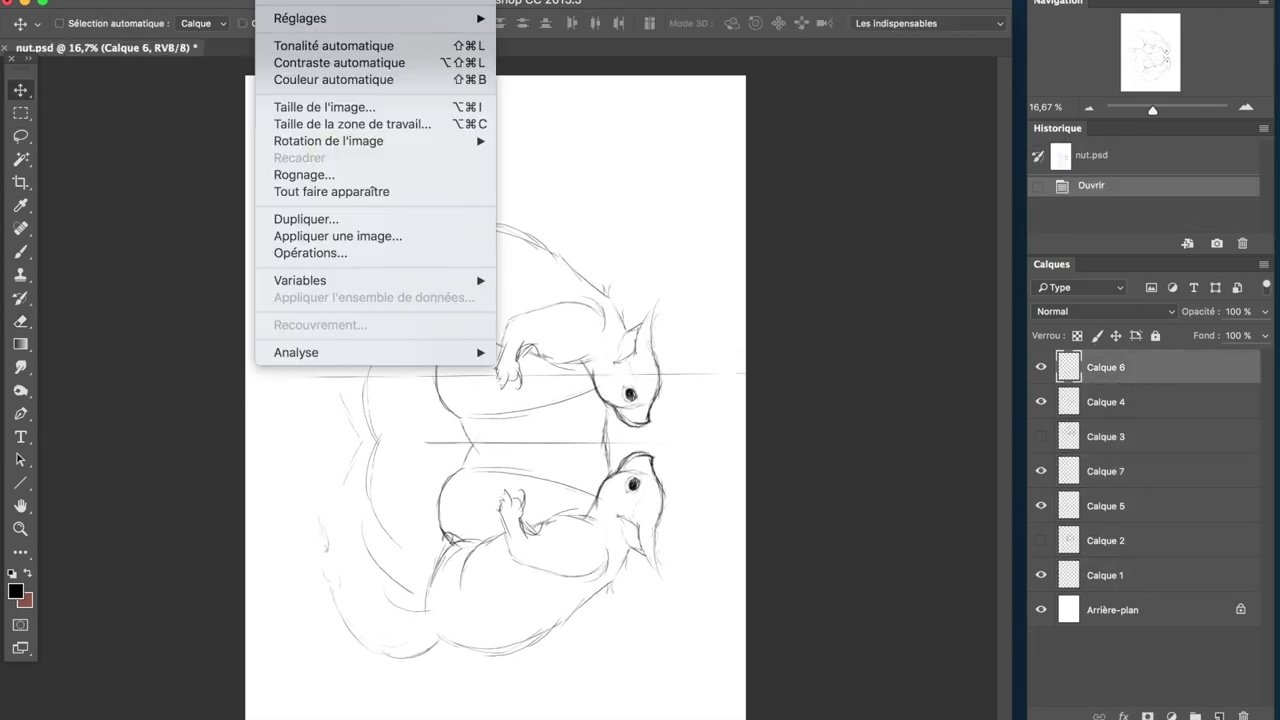
left_click(563, 214)
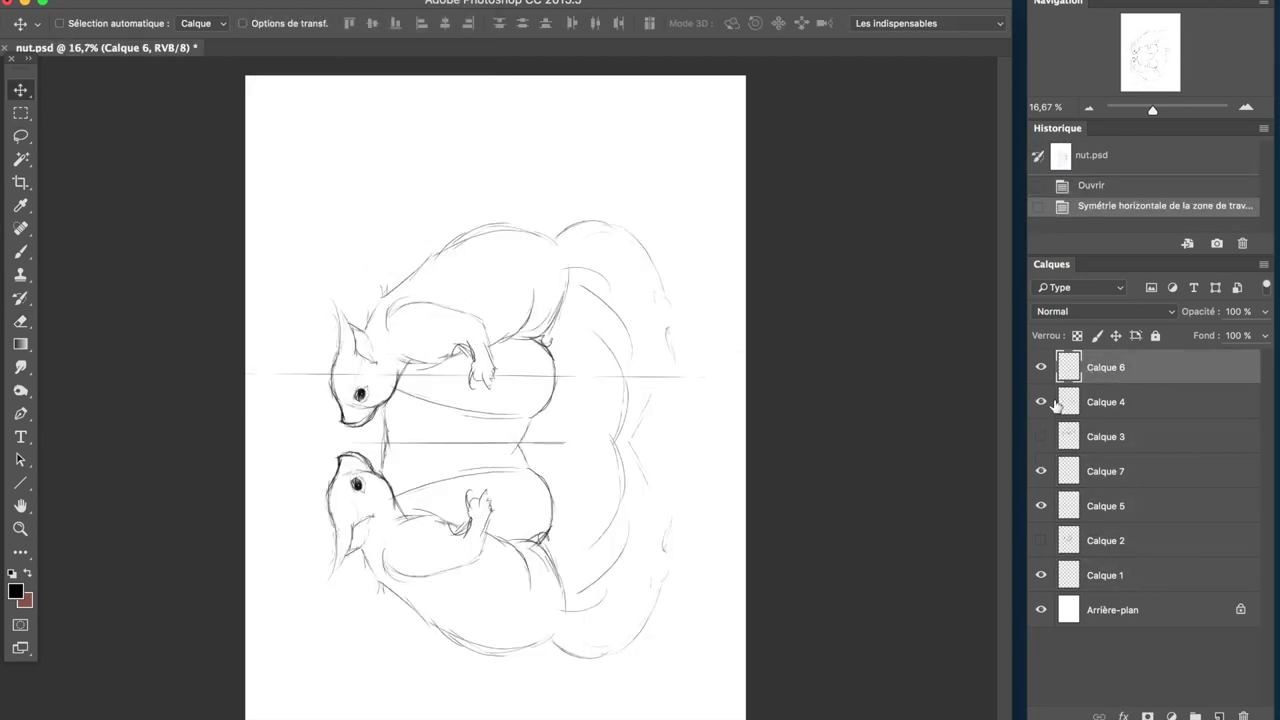
- Fade Calque 6 to 10%, move it below Calque 4, and add a new layer for refined lines
left_click(1264, 311)
left_click_drag(1266, 333, 1188, 338)
key("ctrl+bracketleft")
key("ctrl+shift+alt+n")
key("ctrl+plus")
key("ctrl+plus")
key("ctrl+plus")
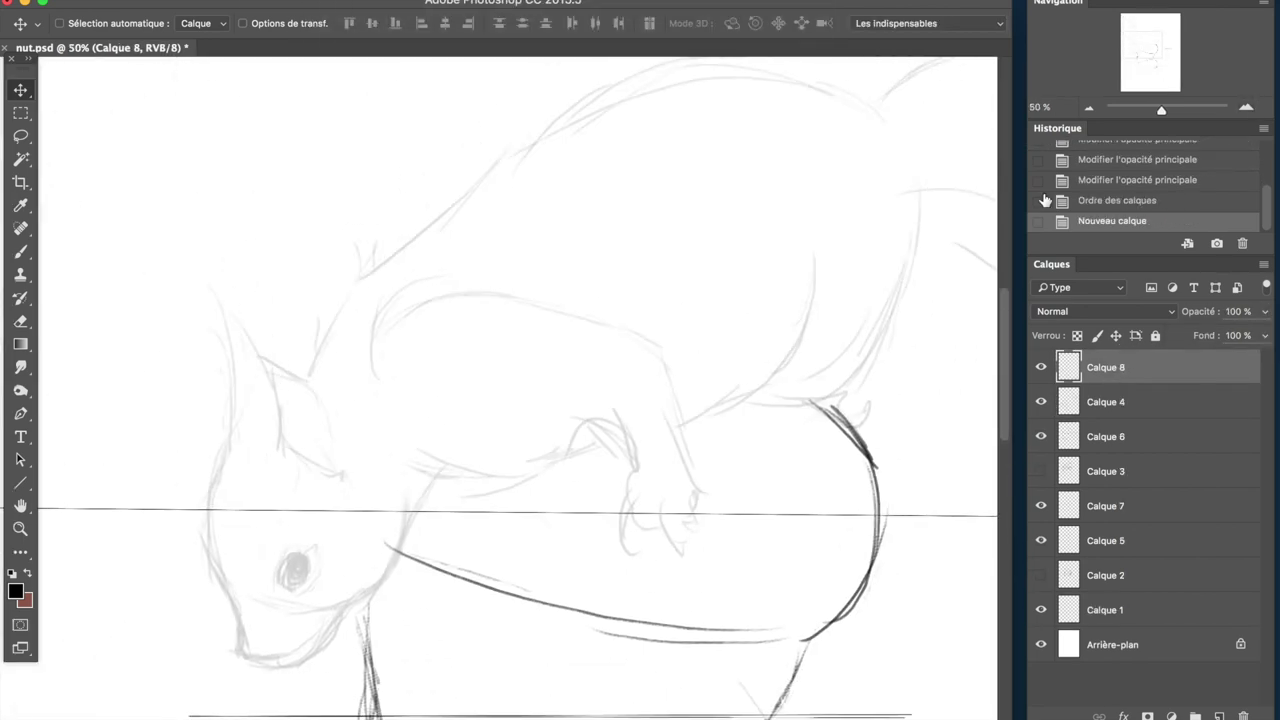
key("b")
- Darken the cheek, jaw and chin lines and fill in the dark eye
left_click_drag(264, 272, 258, 358)
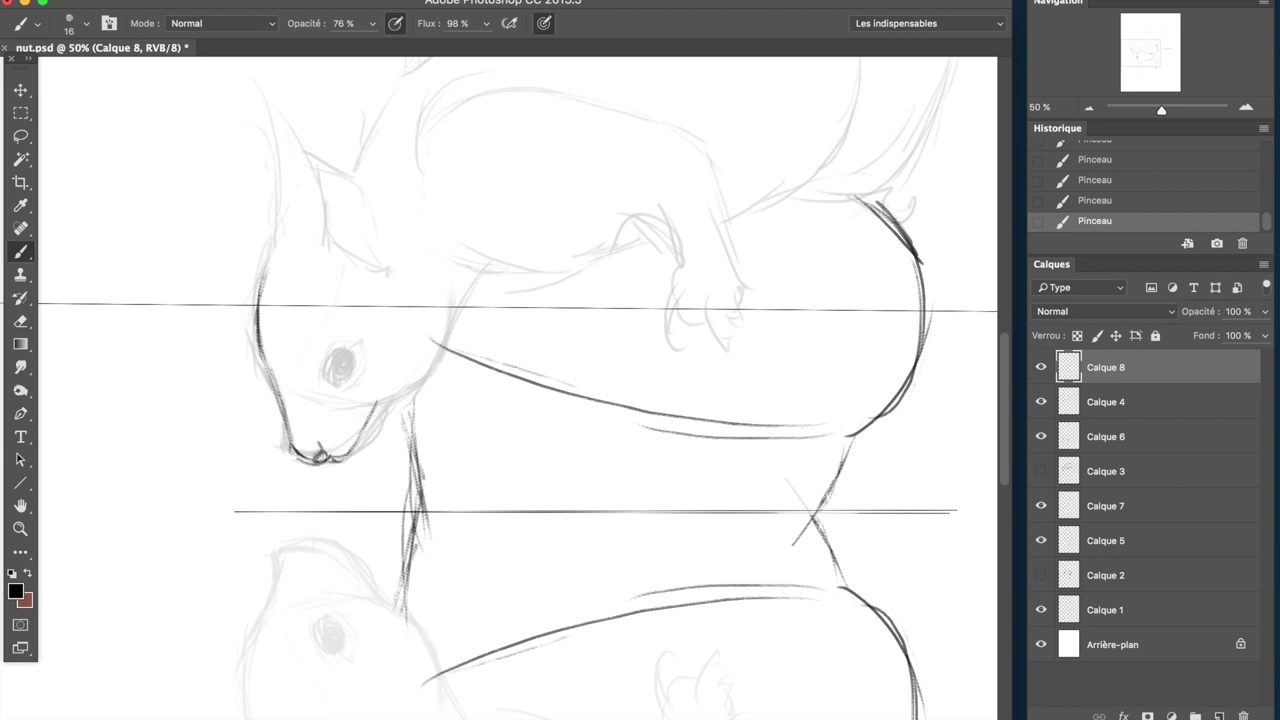
left_click_drag(262, 340, 310, 458)
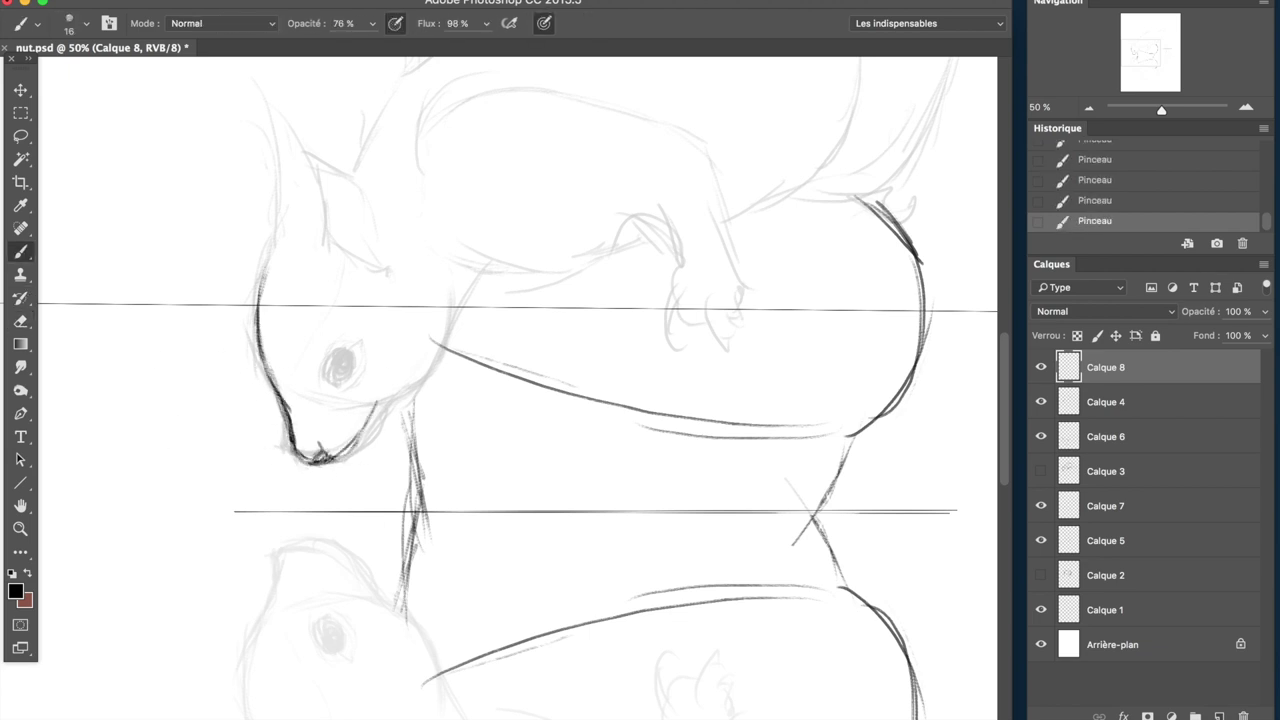
left_click_drag(445, 340, 370, 435)
key("ctrl+z")
left_click_drag(290, 406, 312, 458)
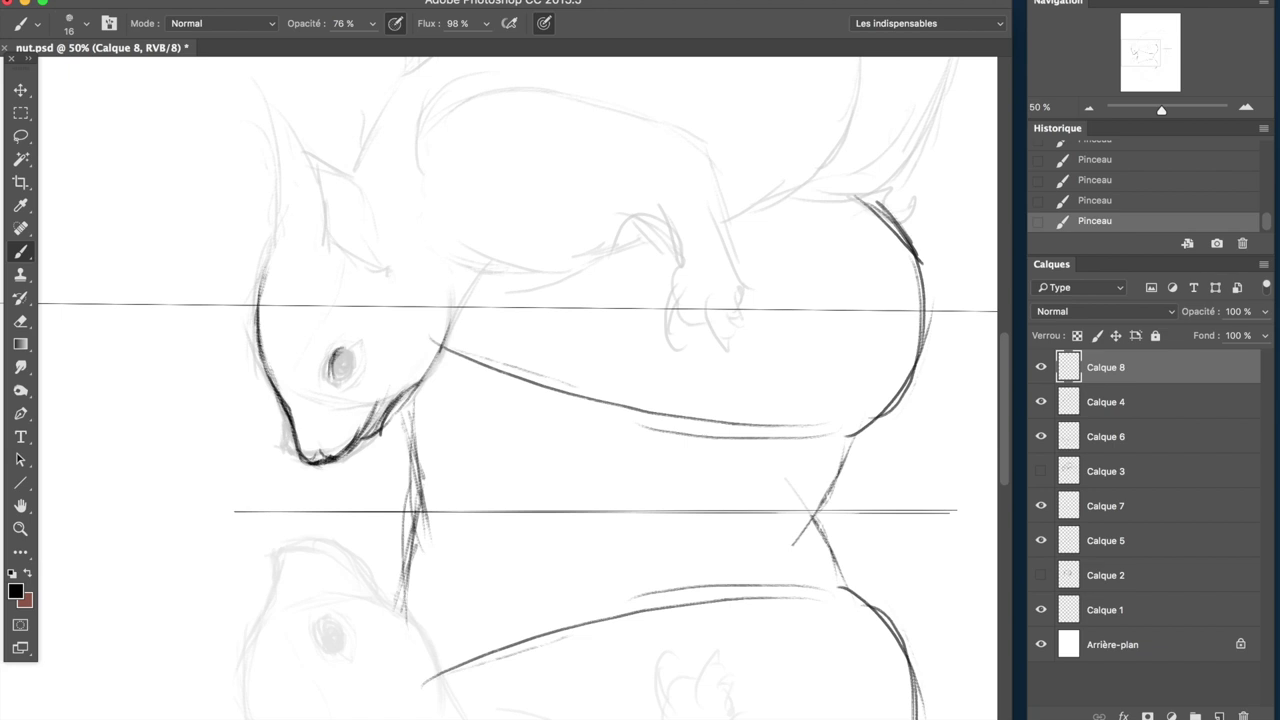
left_click_drag(344, 360, 340, 382)
key("bracketleft")
key("bracketleft")
key("bracketleft")
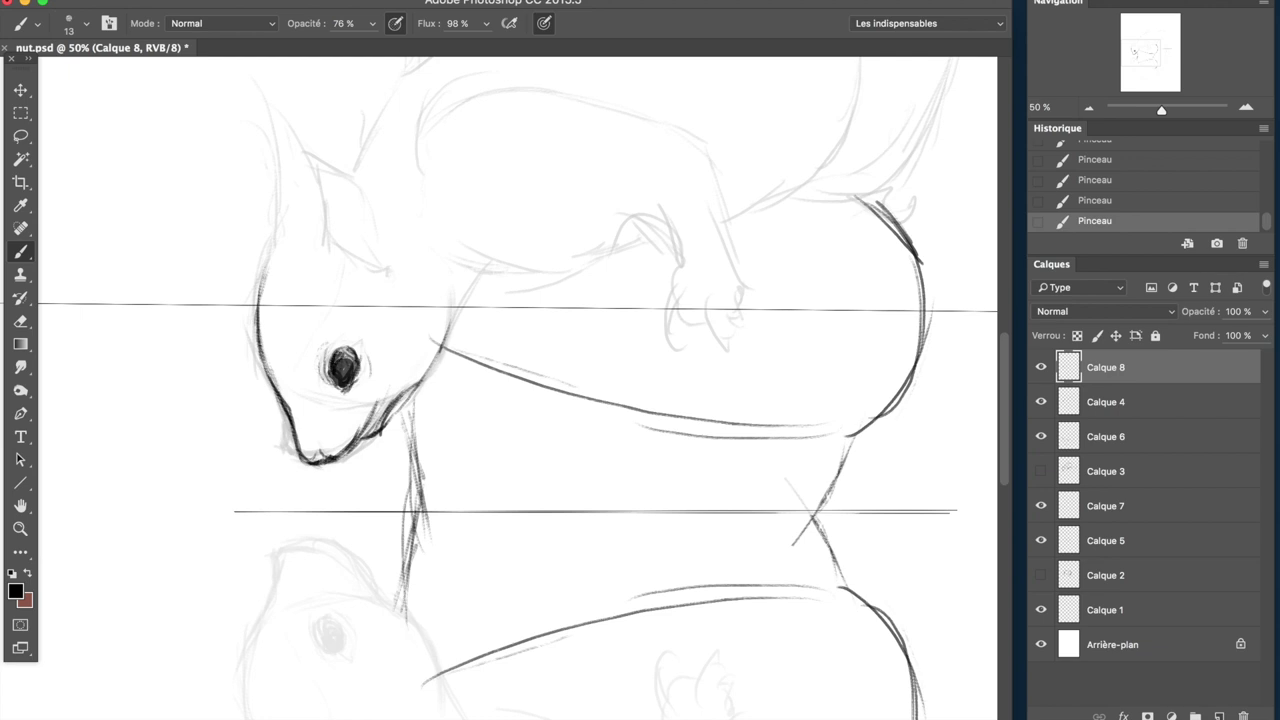
- Draw the ear's front edge, two ear tufts, and the curve of the neck and back
left_click_drag(286, 188, 270, 240)
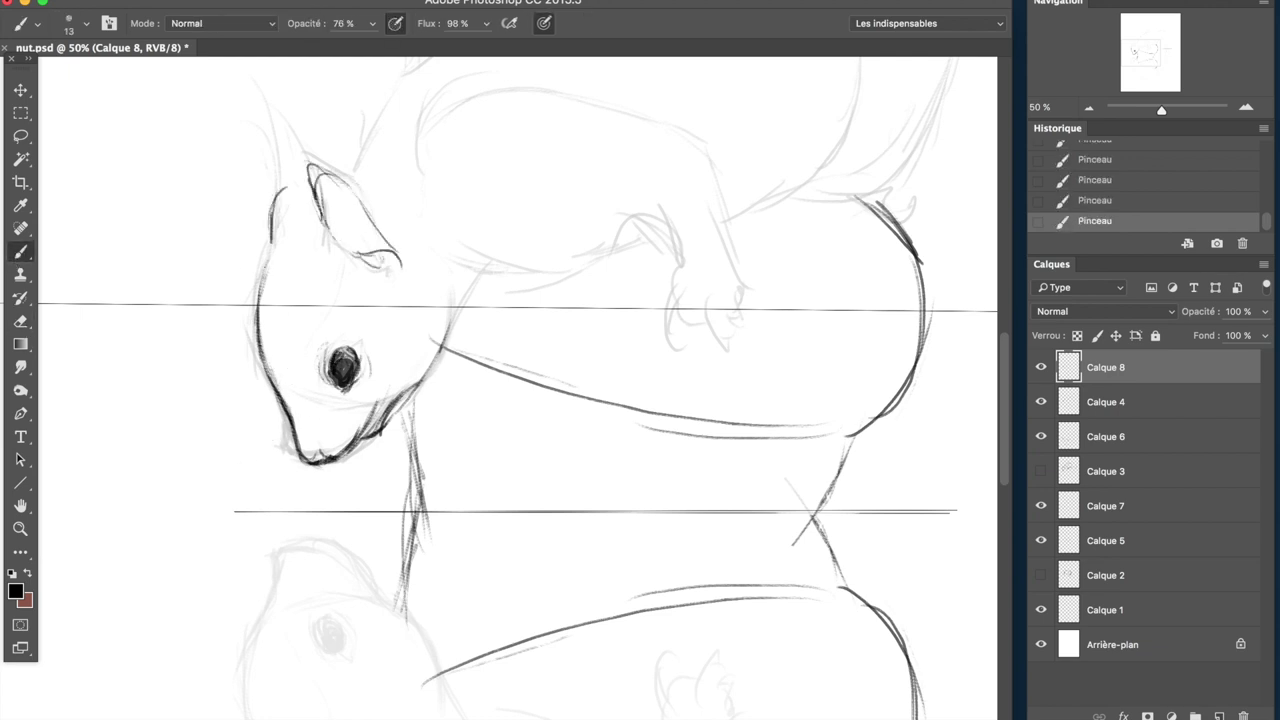
left_click_drag(285, 170, 245, 96)
left_click_drag(312, 165, 271, 89)
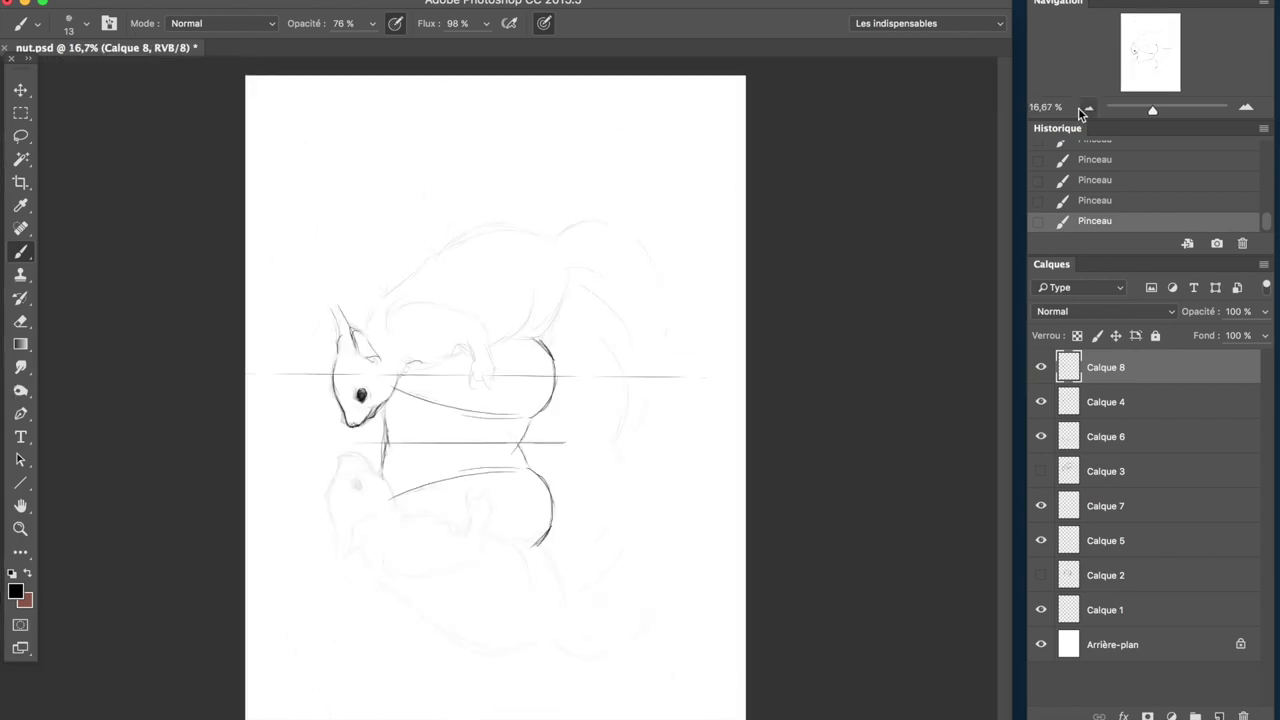
left_click_drag(441, 470, 441, 456)
left_click_drag(407, 350, 540, 253)
left_click_drag(358, 318, 498, 148)
- Darken the top of the back, the upper foreleg, lower back and belly lines
key("ctrl+minus")
left_click_drag(559, 195, 740, 158)
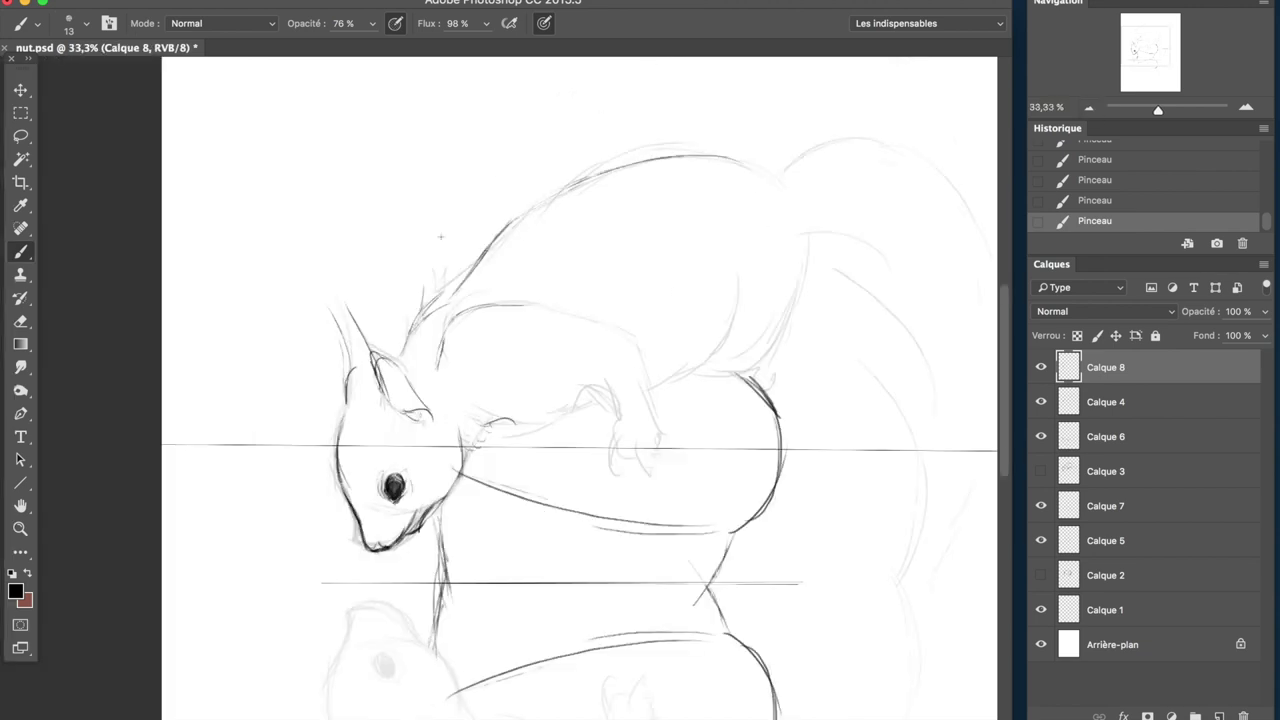
left_click_drag(484, 304, 628, 334)
left_click_drag(536, 198, 762, 152)
left_click_drag(690, 356, 760, 372)
left_click_drag(800, 238, 706, 358)
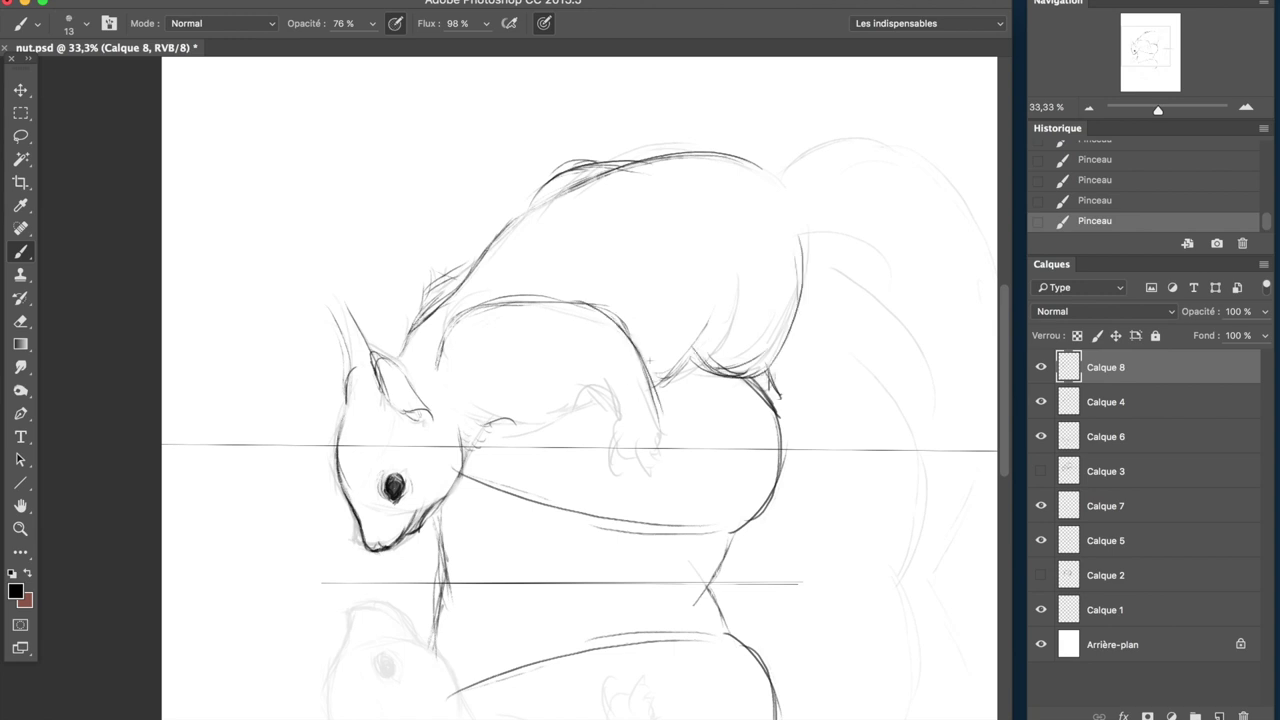
- Draw toes on the front paw, darken the arm line, and sketch fur strokes on the tail
left_click_drag(626, 448, 676, 456)
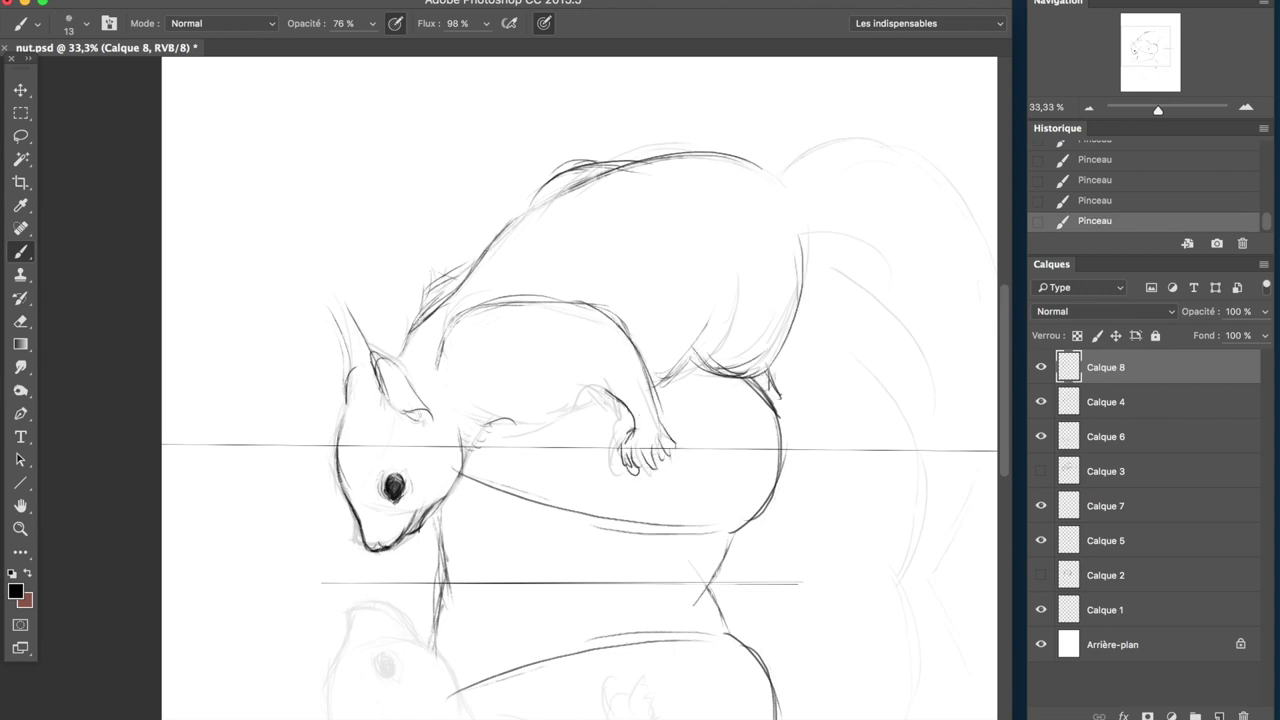
left_click_drag(484, 426, 616, 392)
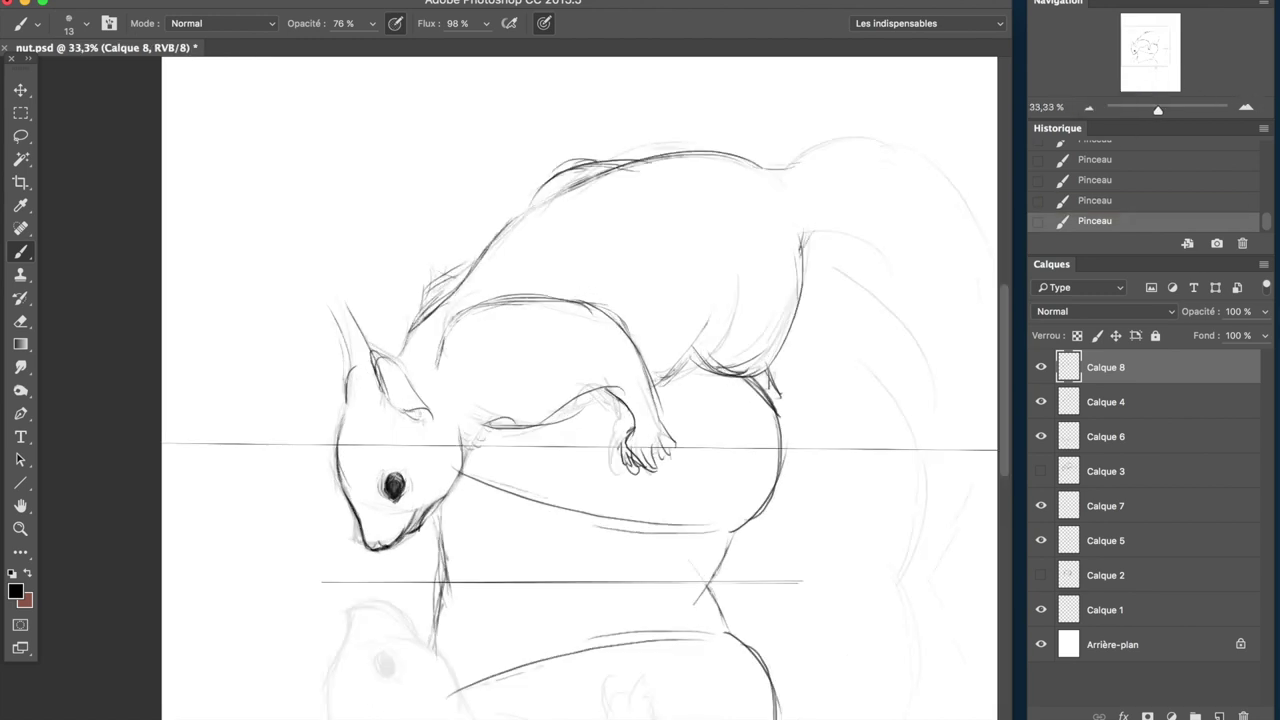
left_click(1088, 108)
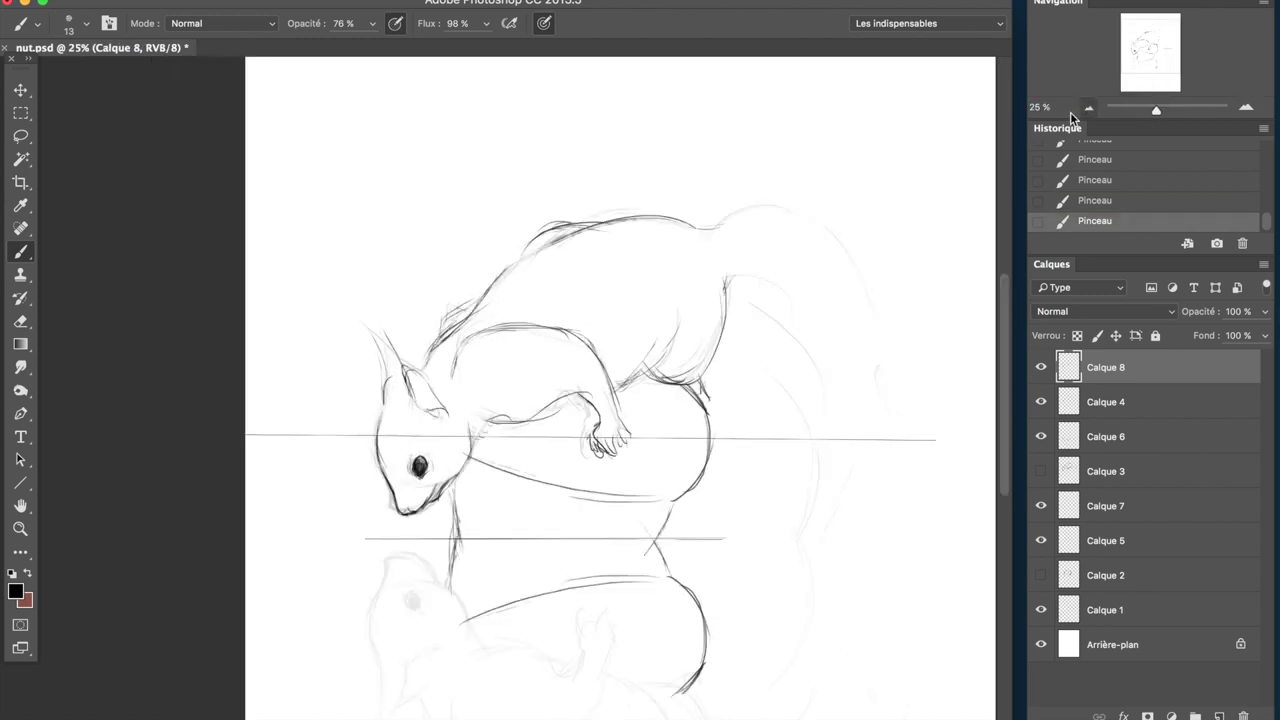
left_click_drag(757, 294, 766, 350)
mouse_move(800, 432)
left_mouse_down()
mouse_move(830, 468)
mouse_move(818, 540)
left_mouse_up()
left_click_drag(852, 257, 878, 270)
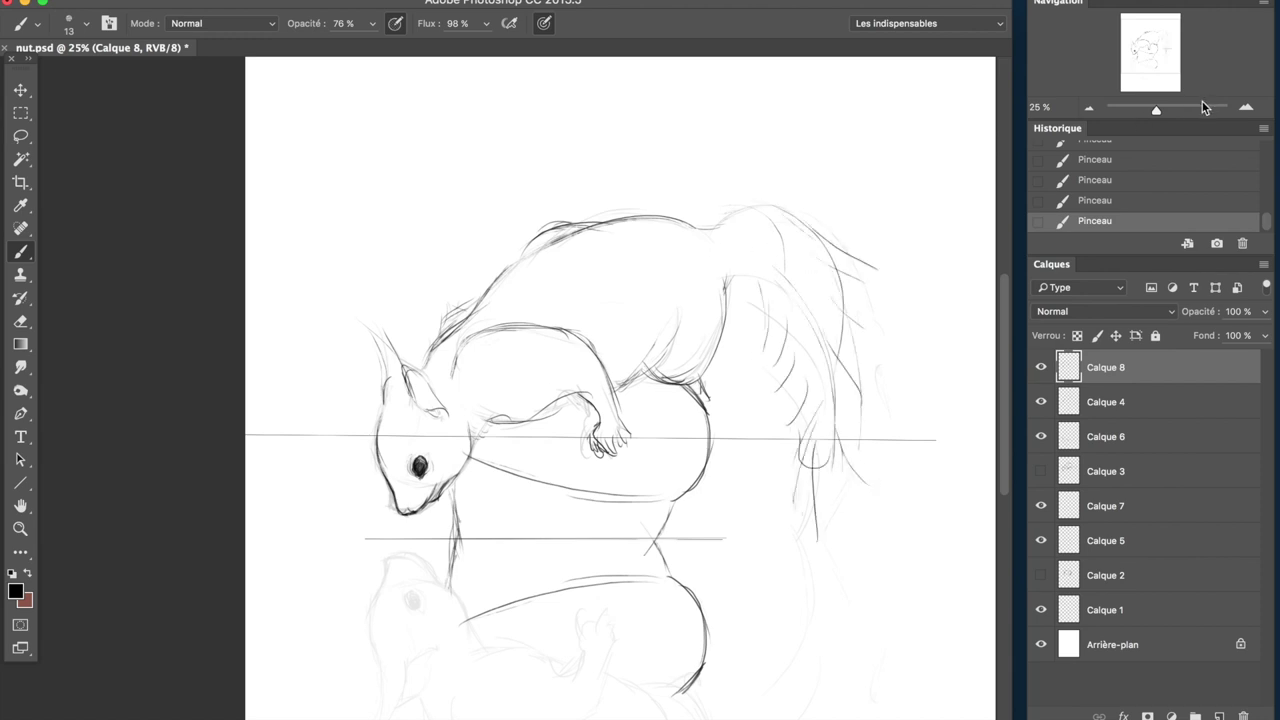
left_click(1245, 108)
- Lasso the front arm and move it lower with a free transform
key("l")
left_click_drag(471, 386, 588, 509)
right_click(588, 509)
left_click(630, 561)
left_click_drag(623, 343, 569, 397)
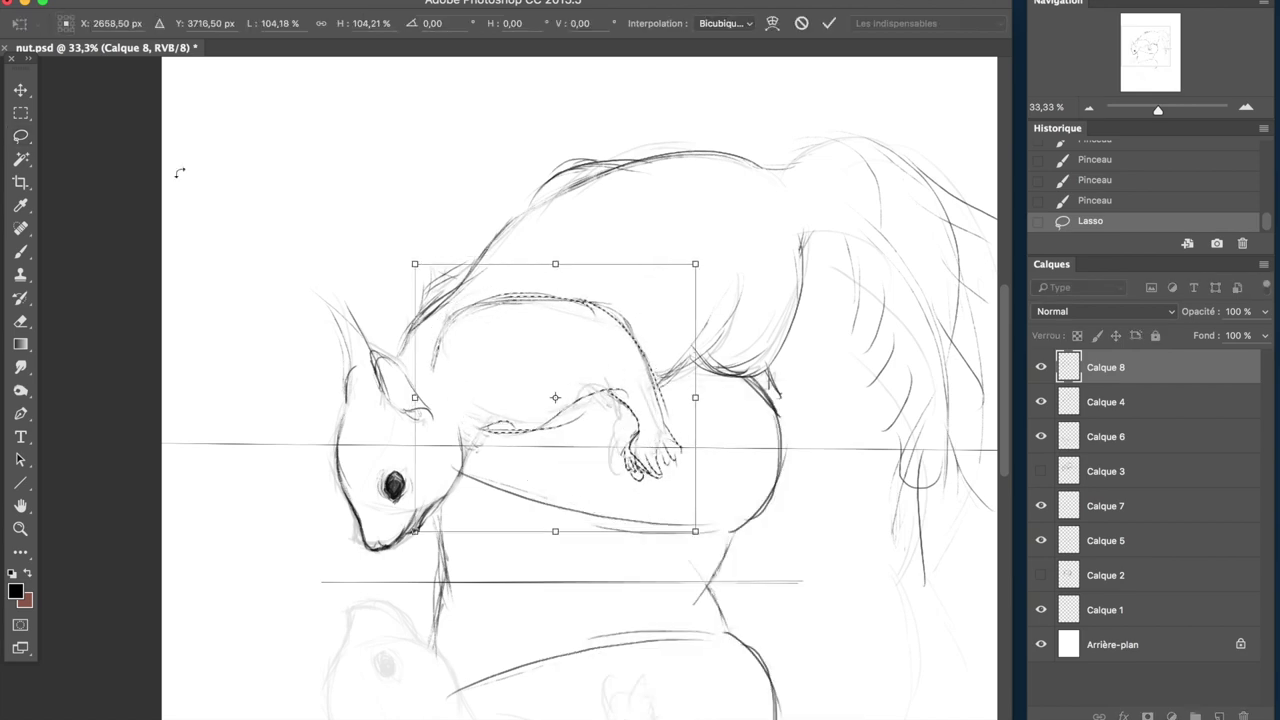
key("Return")
key("ctrl+d")
key("ctrl+z")
- Warp the selected front arm to bend its shape
right_click(578, 470)
left_click(640, 563)
right_click(508, 365)
left_click(660, 467)
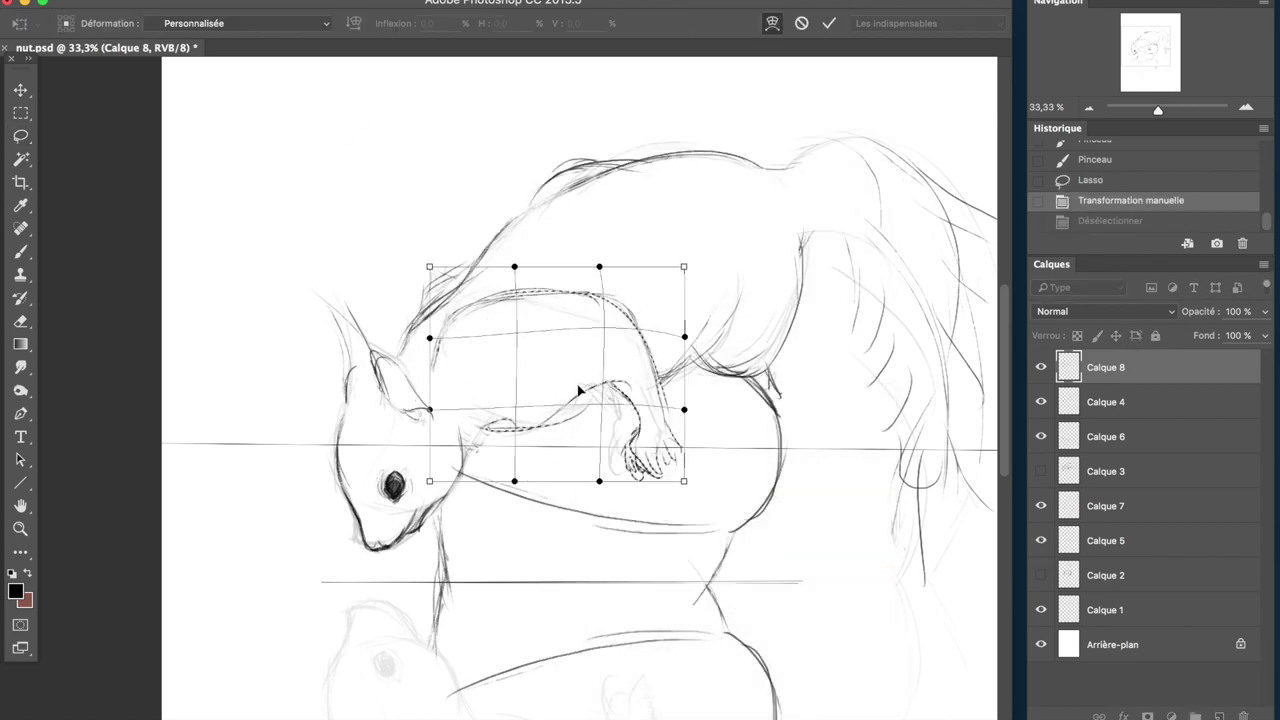
left_click_drag(530, 305, 522, 298)
key("Return")
key("ctrl+minus")
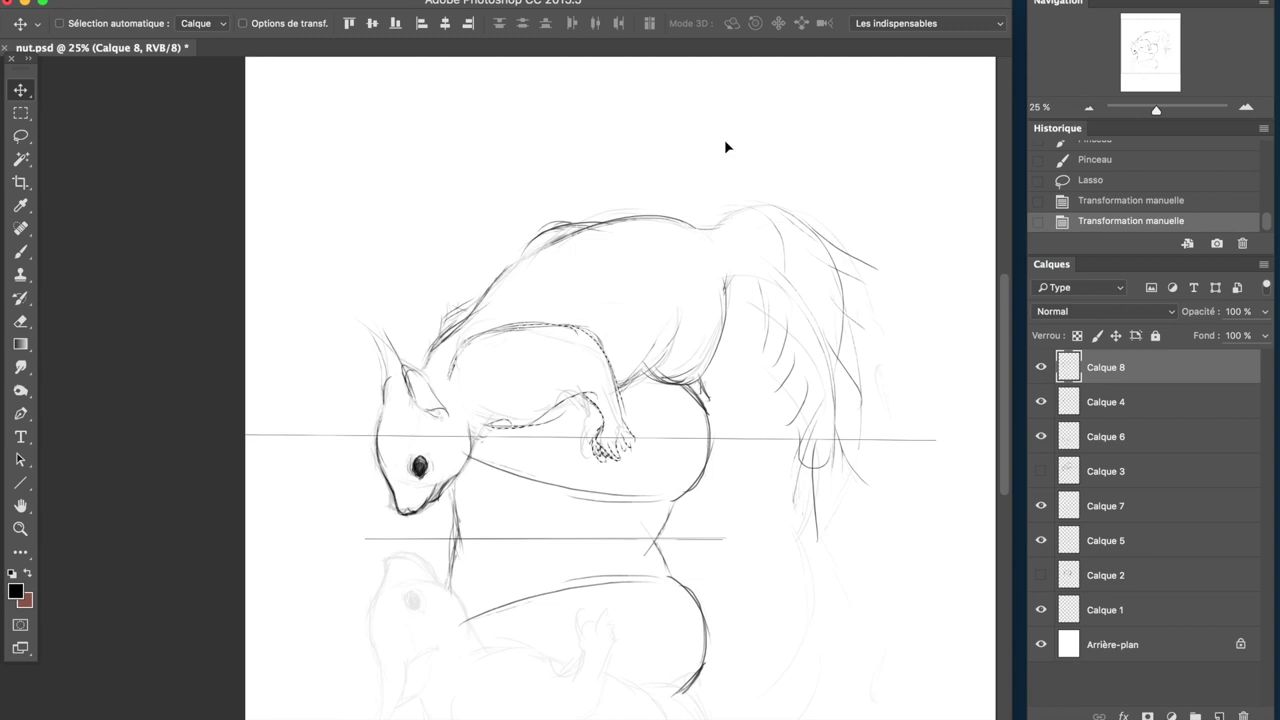
- Lasso the back and tail, warp their curve, apply it and deselect
key("l")
left_click_drag(950, 502, 540, 310)
right_click(784, 332)
left_click(924, 522)
right_click(762, 322)
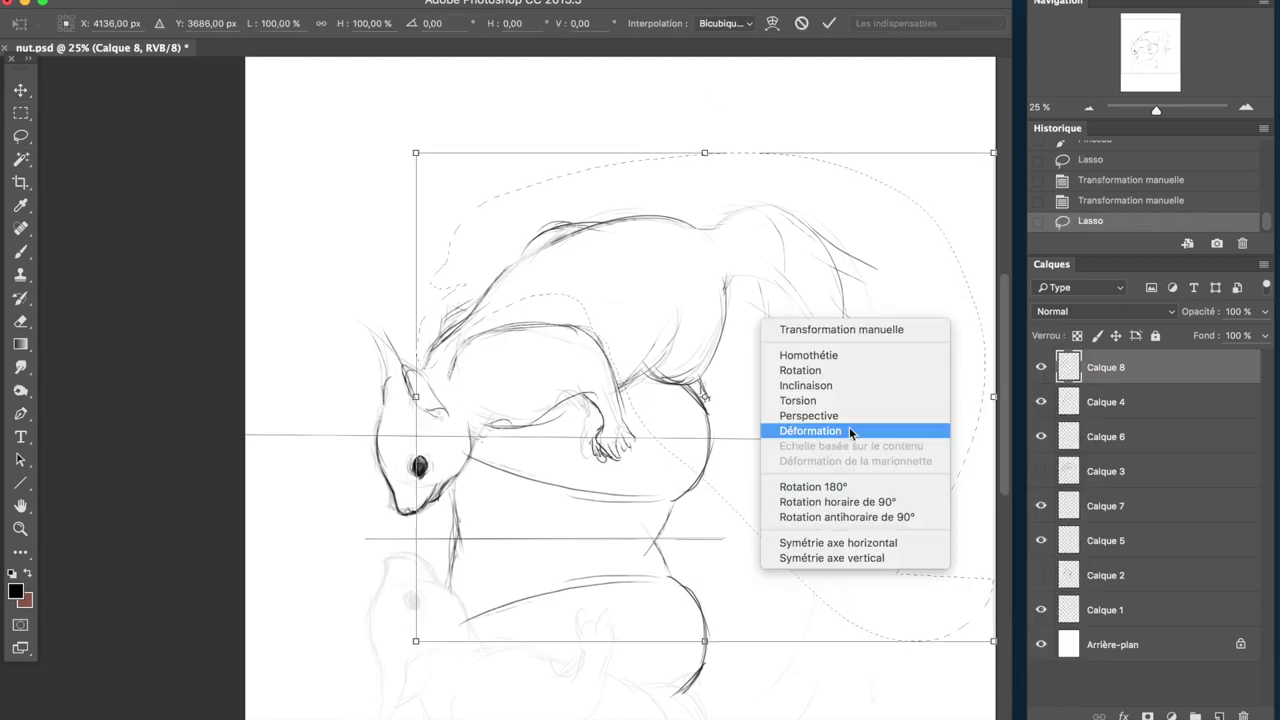
left_click(852, 426)
key("v")
key("Return")
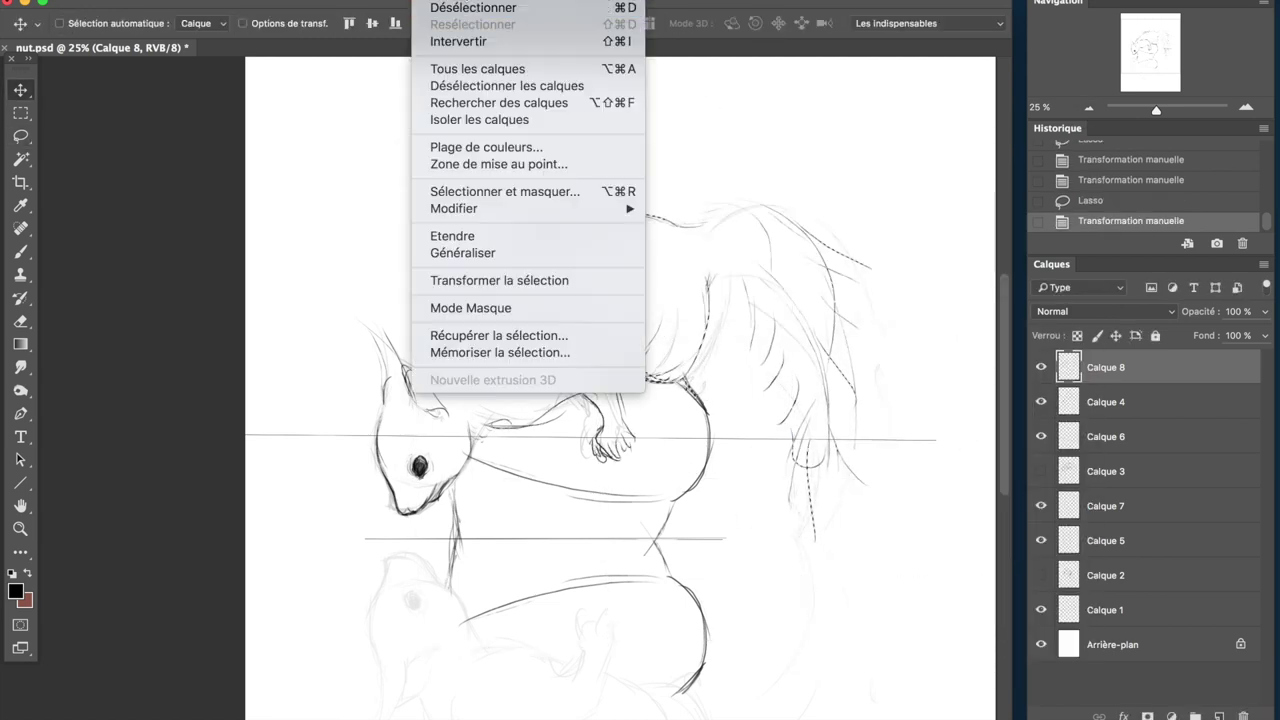
left_click(314, 9)
key("b")
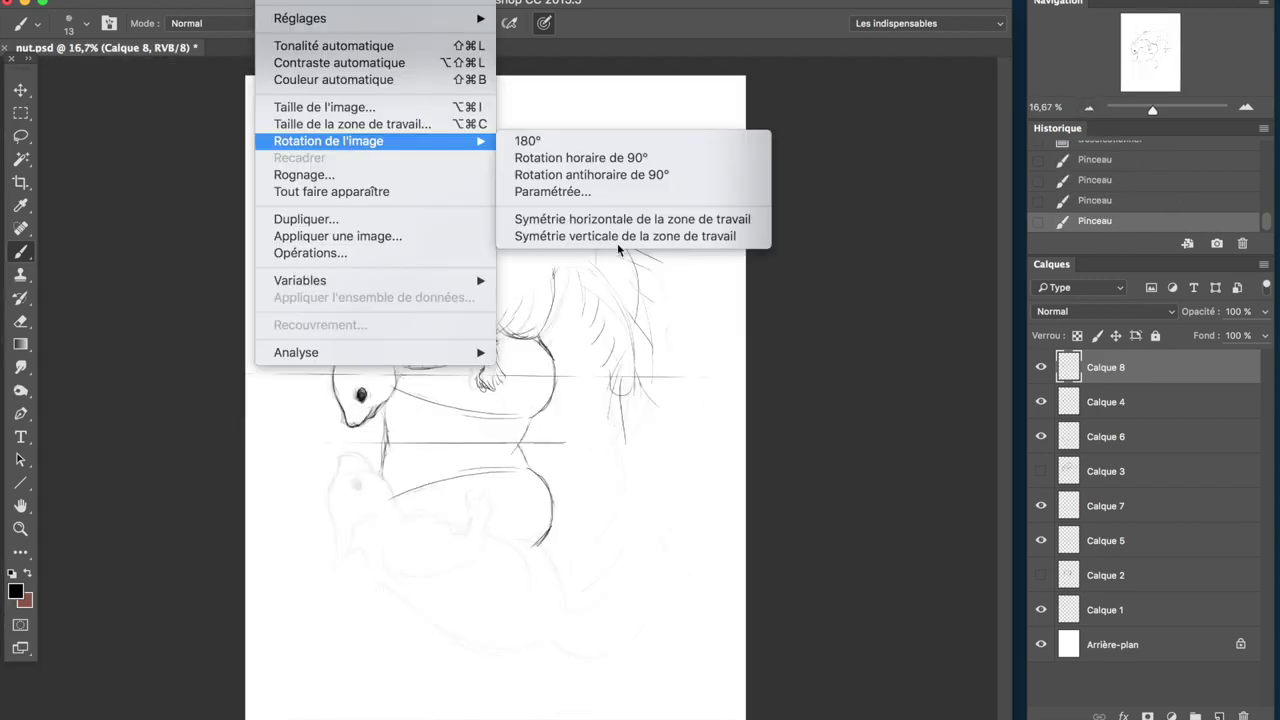
- Mirror the canvas horizontally so the squirrel faces right, then darken its eye
left_click(551, 222)
left_click(1157, 106)
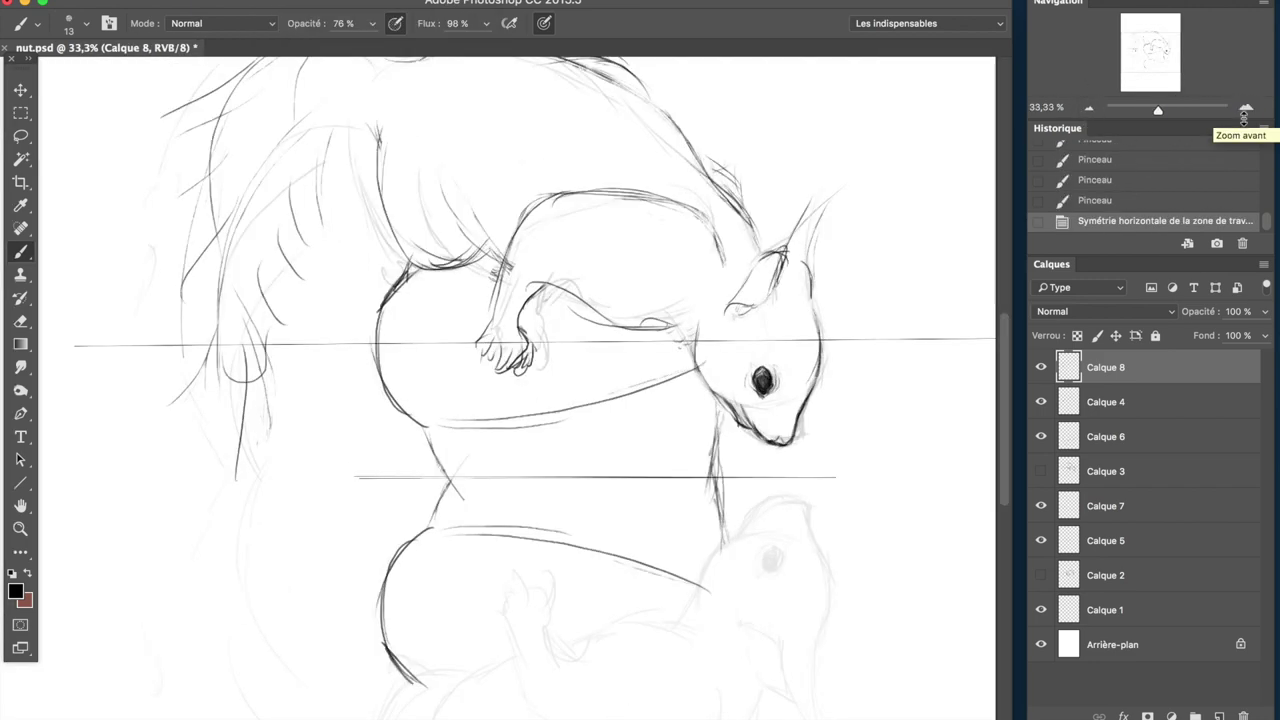
left_click(1161, 106)
left_click_drag(635, 395, 640, 406)
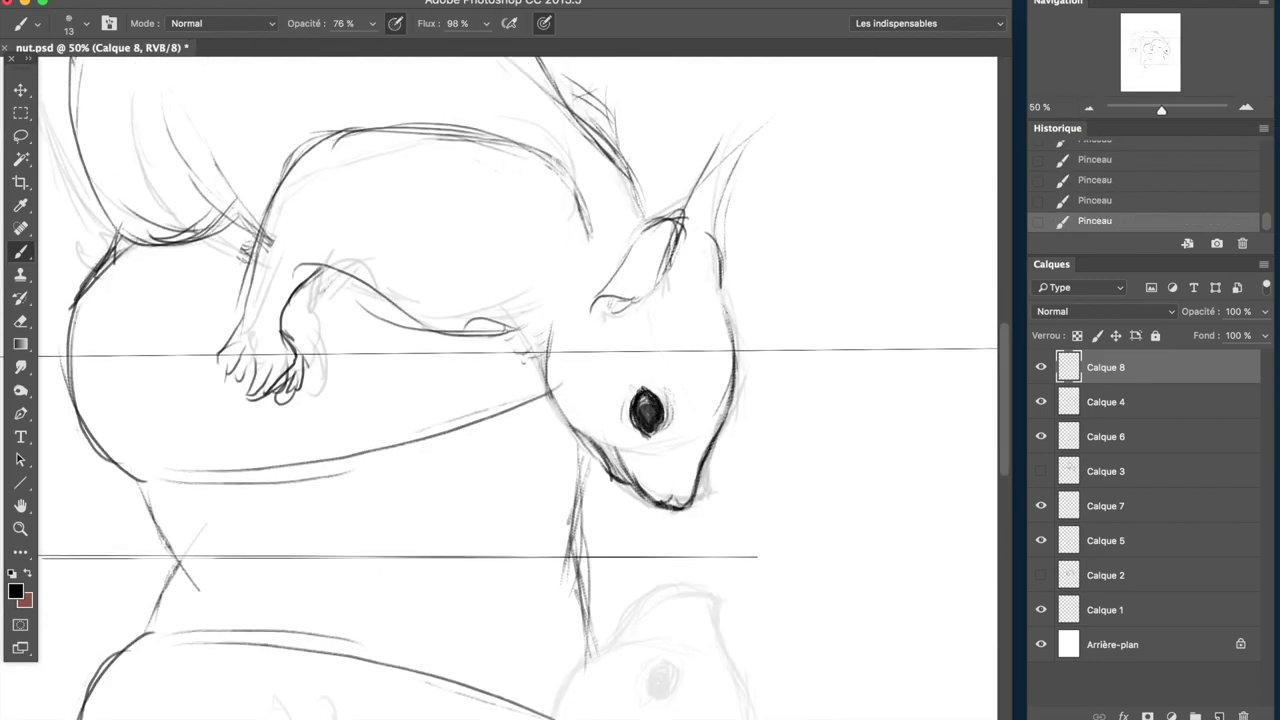
- Erase stray lines near the chin and redraw a stronger neck contour
key("e")
left_click_drag(610, 450, 675, 500)
key("b")
left_click_drag(545, 362, 576, 428)
left_click_drag(550, 386, 590, 436)
left_click_drag(515, 330, 556, 386)
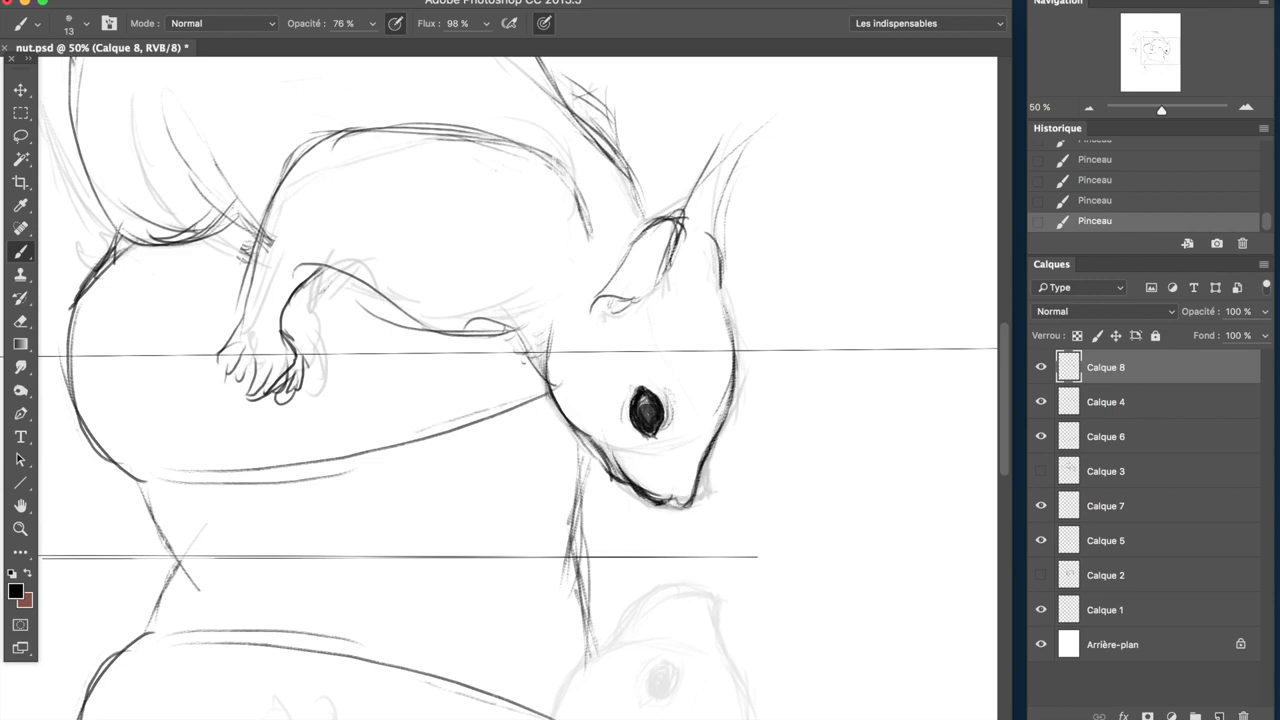
- Lasso the front arm, then stretch it taller and rotate it slightly
key("l")
left_click_drag(275, 185, 343, 371)
key("ctrl+t")
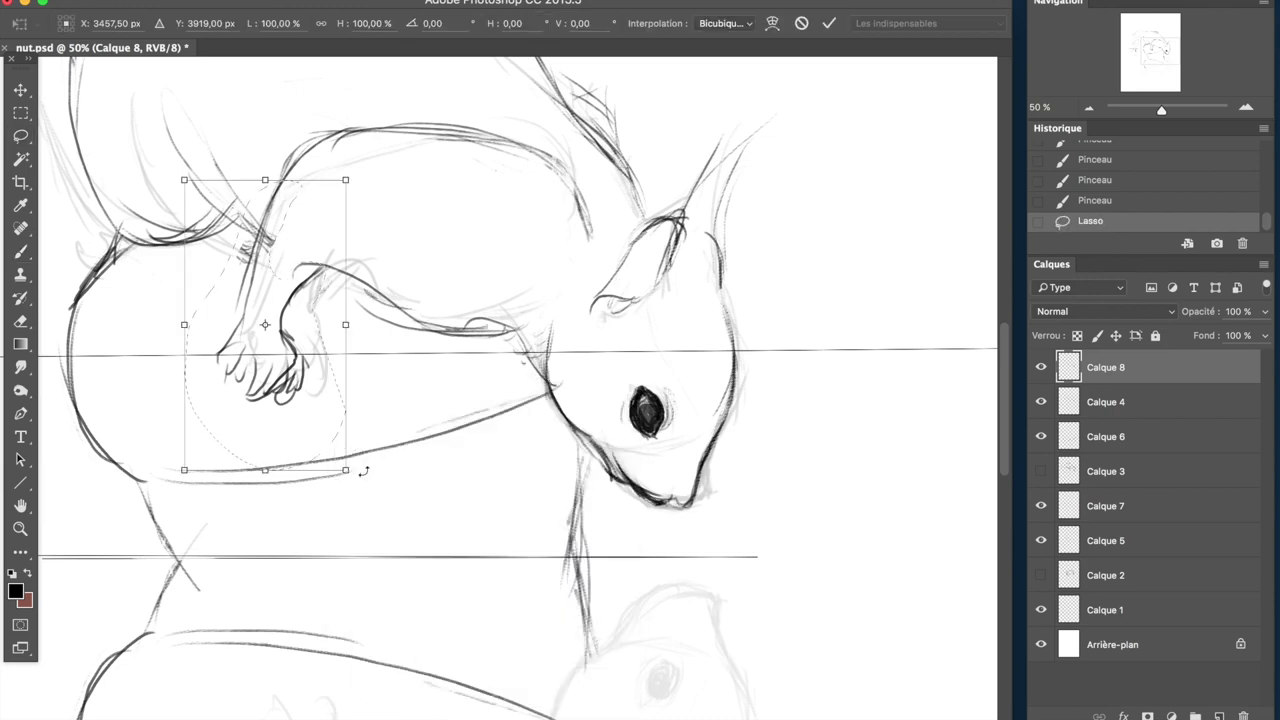
left_click_drag(377, 443, 377, 472)
left_click_drag(459, 407, 452, 428)
key("v")
key("Return")
- Add brush strokes around the arm and hide Calque 4
key("ctrl+d")
key("b")
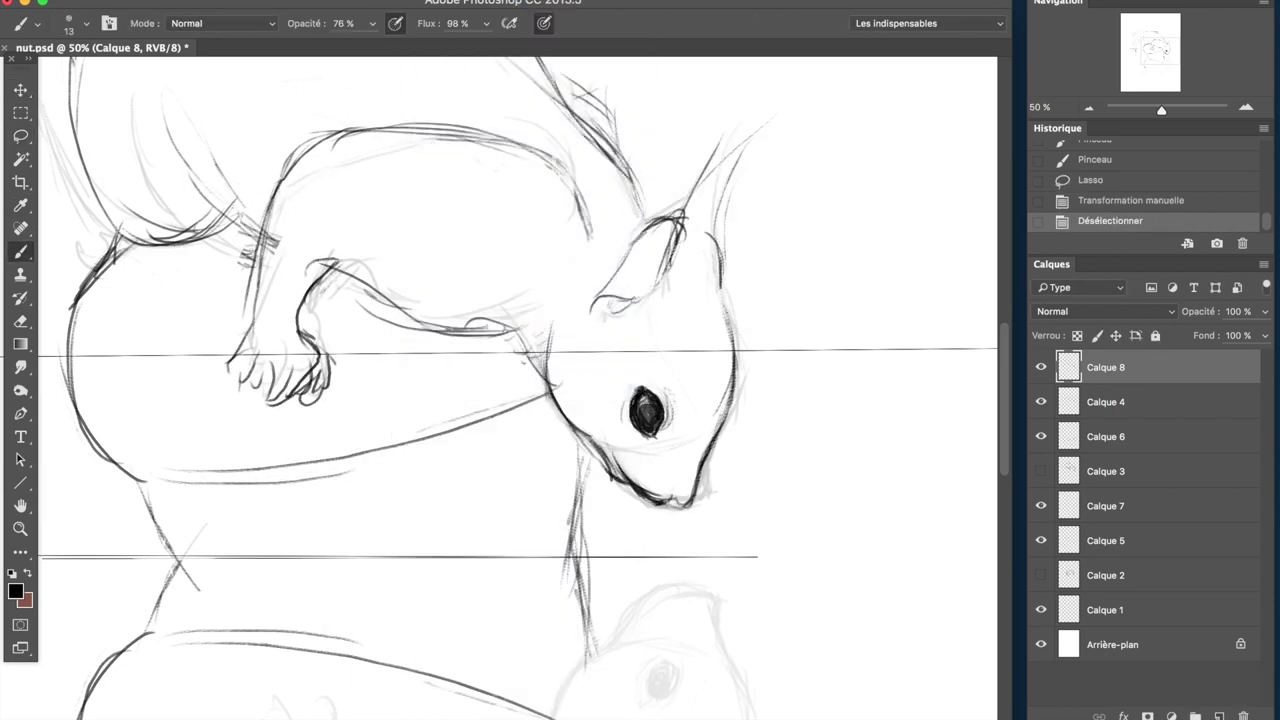
left_click_drag(500, 300, 658, 550)
left_click(1041, 401)
mouse_move(330, 380)
left_mouse_down()
mouse_move(420, 485)
mouse_move(410, 530)
left_mouse_up()
- Erase stray strokes on the hand and redraw the forearm outline
left_click(18, 322)
left_click_drag(485, 585, 474, 640)
left_click_drag(640, 575, 530, 575)
key("b")
left_click_drag(512, 527, 715, 550)
left_click_drag(535, 555, 685, 585)
left_click_drag(518, 530, 680, 560)
left_click_drag(482, 520, 534, 542)
left_click_drag(420, 505, 400, 598)
- Check the whole sketch and reinforce the chest and shoulder contour
key("ctrl+minus")
key("ctrl+minus")
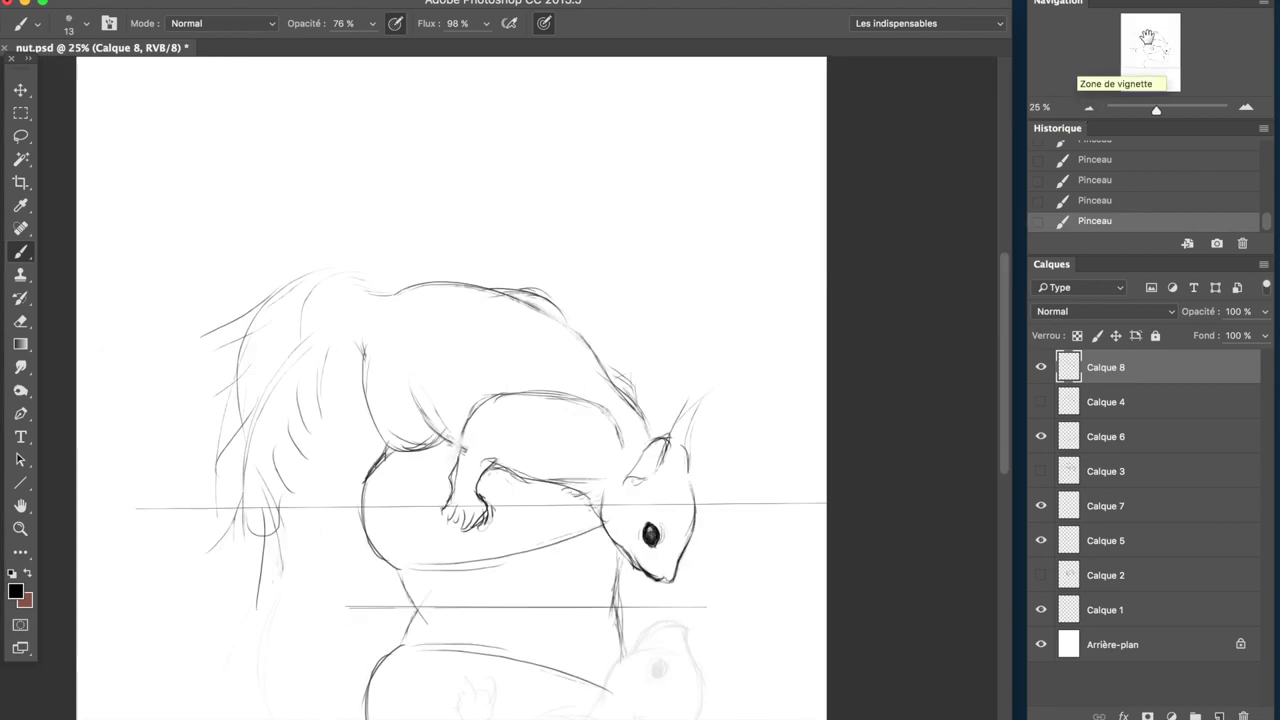
key("ctrl+plus")
left_click_drag(316, 368, 364, 454)
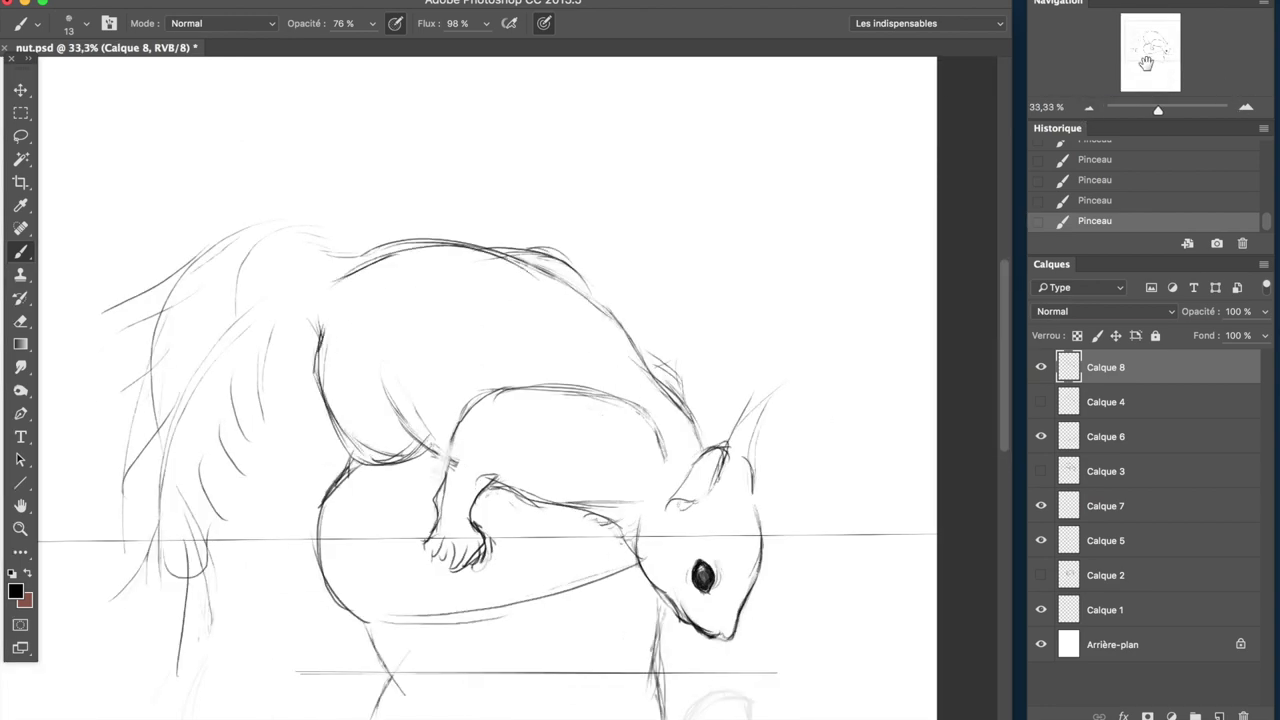
- Delete the Calque 6 layer
key("ctrl+minus")
left_click(1105, 436)
key("Delete")
- Try a transform and a paste of Calque 8, then cancel and undo them
left_click(1105, 367)
key("ctrl+t")
right_click(531, 358)
key("Escape")
key("Escape")
key("ctrl+v")
left_click(1110, 200)
key("ctrl+z")
left_click(1117, 208)
- Duplicate Calque 8, flip it vertically below the waterline, and fade it to 59% opacity
right_click(1105, 401)
left_click(940, 94)
key("ctrl+t")
right_click(566, 364)
left_click(643, 683)
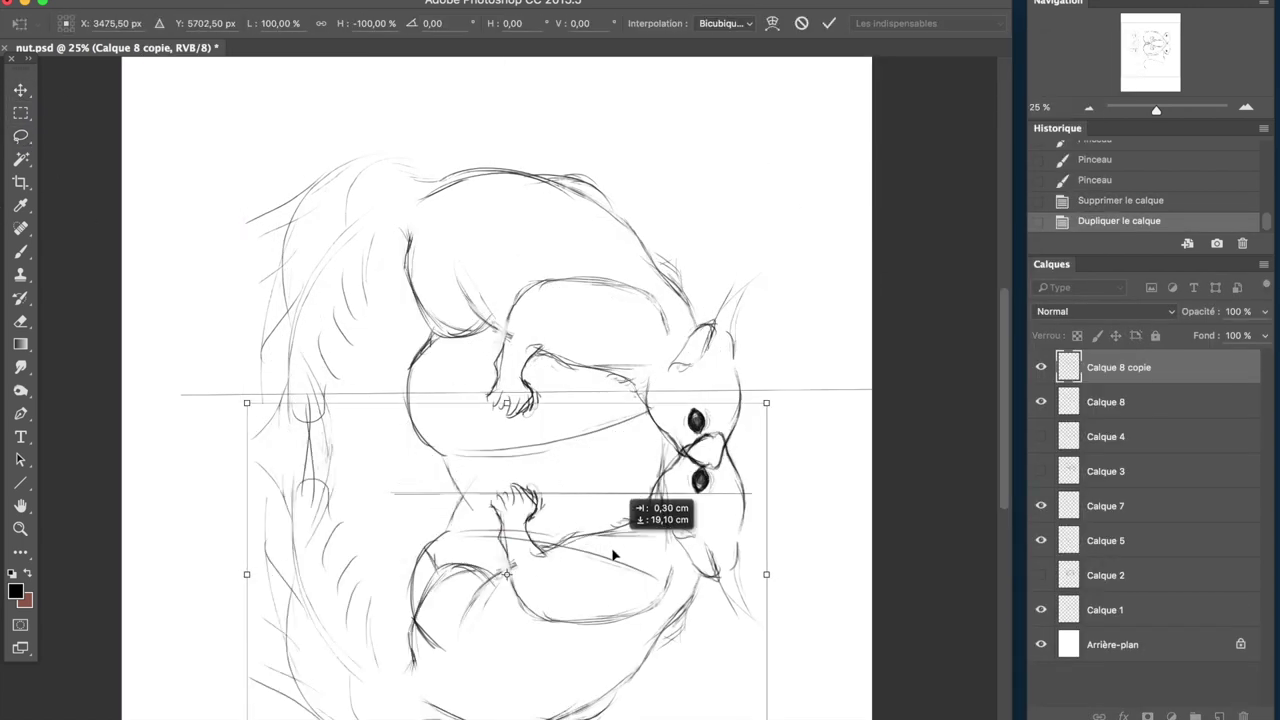
left_click_drag(614, 553, 697, 509)
left_click(1264, 311)
left_click_drag(1262, 340, 1210, 340)
left_click(800, 251)
- Select Calque 8 with the other sketch layers and shift them slightly left
key("ctrl+minus")
key("ctrl+plus")
key("ctrl+plus")
left_click(1105, 409)
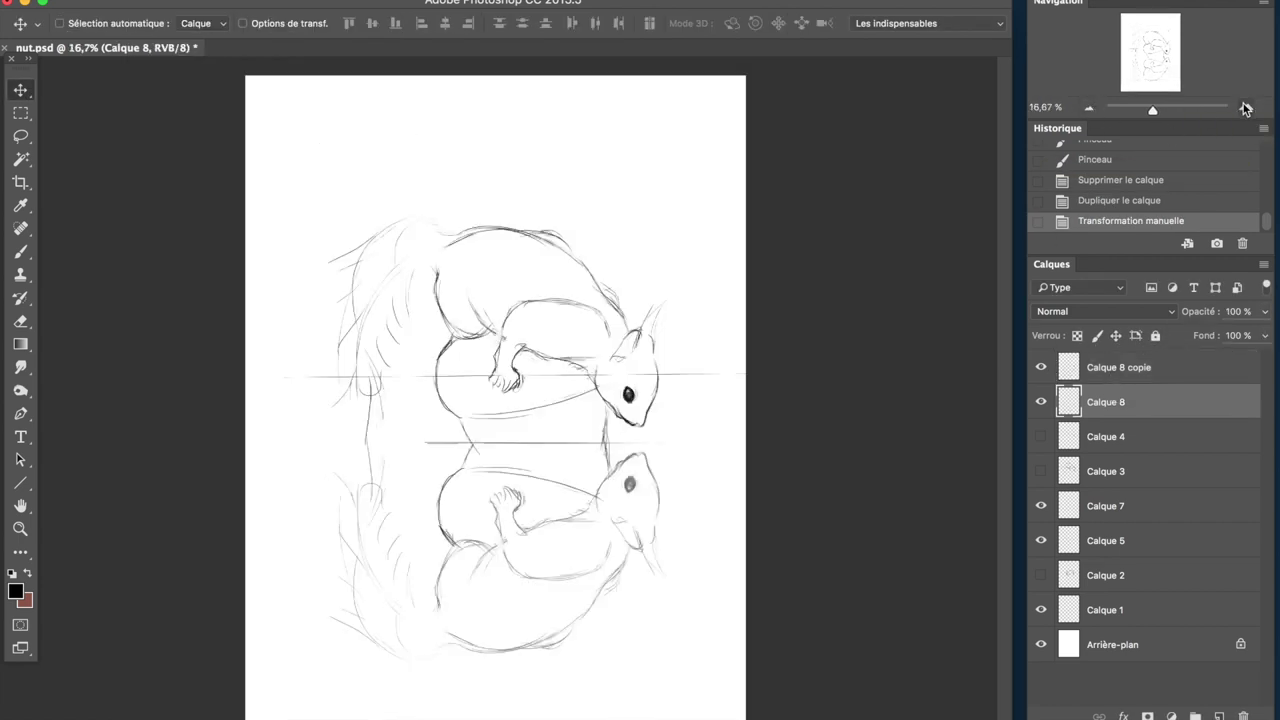
left_click(1100, 625, "shift")
left_click_drag(609, 322, 601, 324)
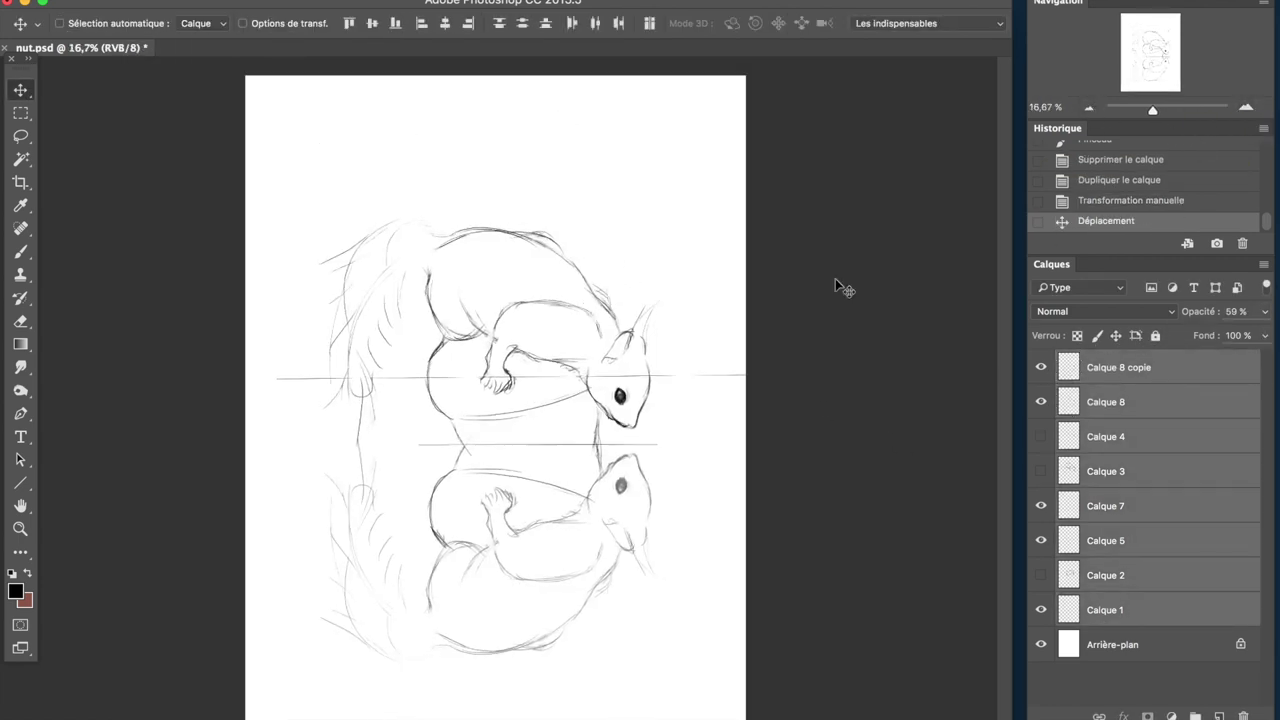
- Select Calque 7, then Calque 5, with the eraser ready
key("b")
key("l")
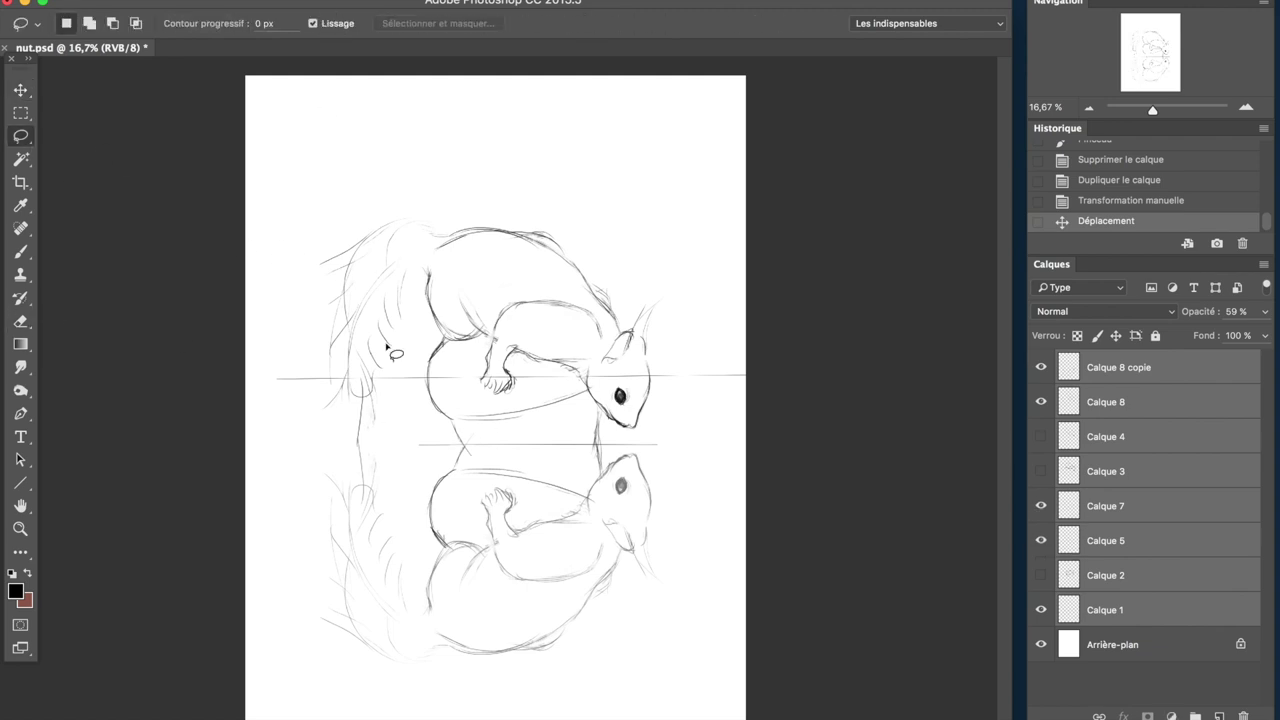
left_click(1071, 508)
key("e")
left_click(1105, 540)
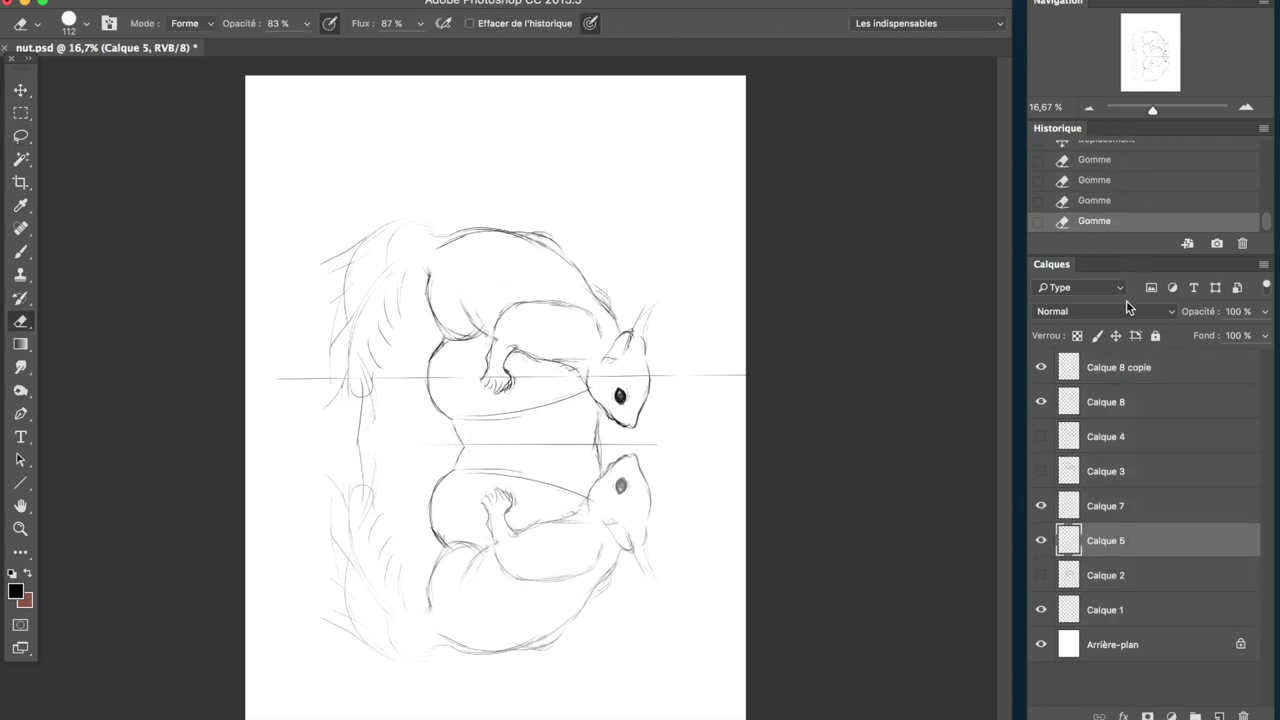
- Convert the background to Calque 0 and fill it with a dark-to-light gradient
double_click(1068, 644)
left_click(810, 306)
key("i")
left_click(15, 591)
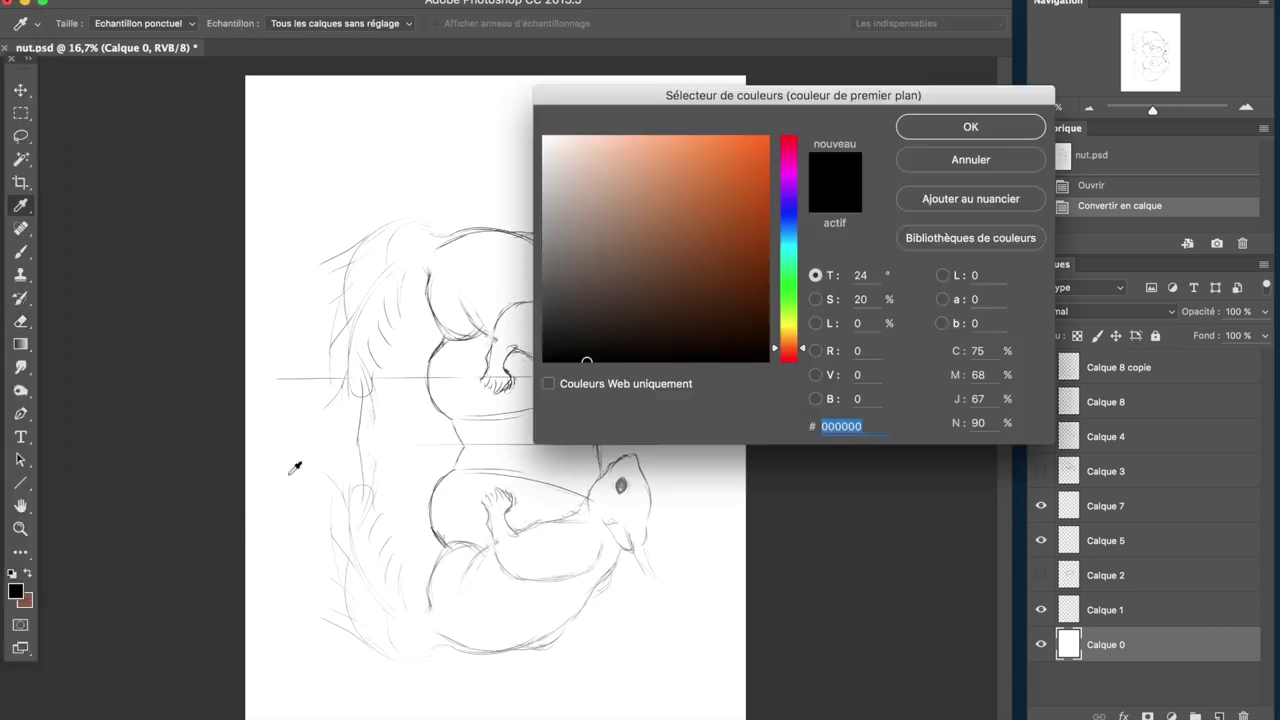
key("Return")
key("g")
left_click_drag(495, 90, 495, 700)
- Add Calque 9 filled with dark olive at about 45% opacity
left_click(780, 240)
key("i")
left_click(15, 591)
left_click(784, 294)
left_click(970, 127)
left_click_drag(20, 344, 100, 352)
left_click(495, 400)
left_click_drag(1264, 311, 1215, 333)
- Add another new layer and pick a new foreground colour
left_click(760, 4)
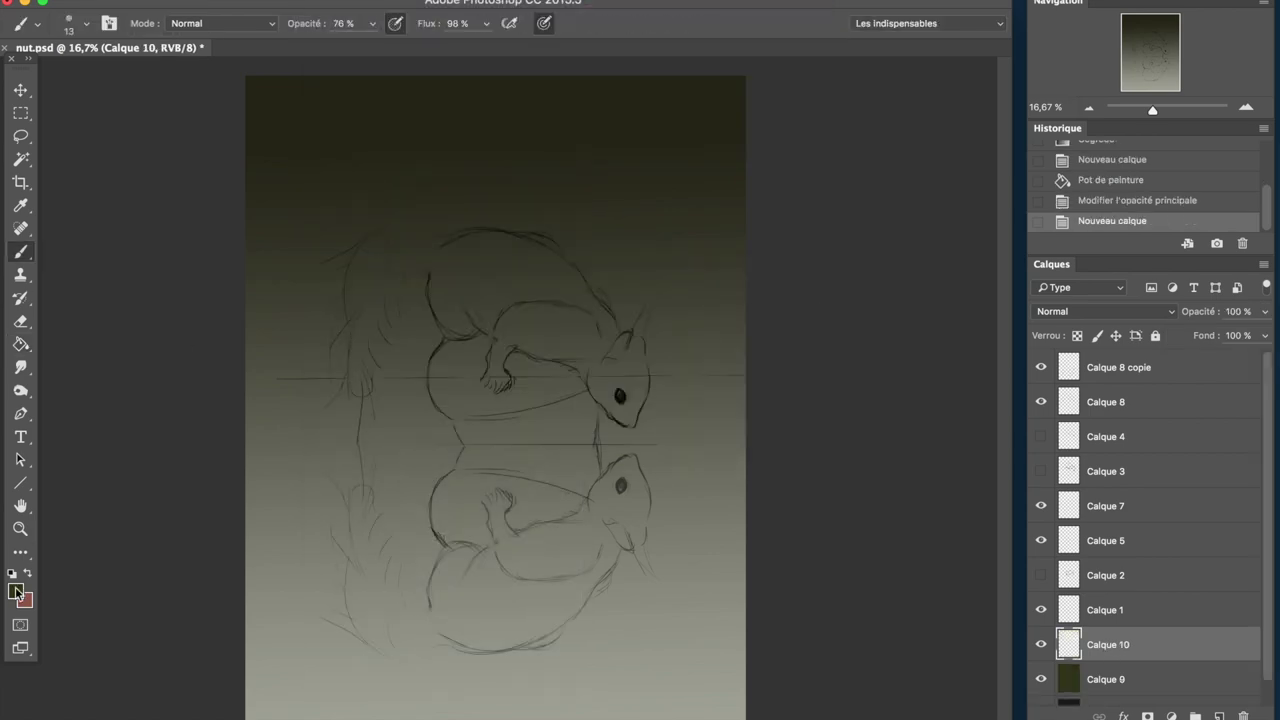
key("i")
left_click(15, 591)
key("Return")
key("b")
left_click(86, 23)
- Set up a large soft round brush with lower opacity and flow
double_click(137, 246)
key("4")
key("6")
key("shift+4")
key("shift+3")
left_click(86, 23)
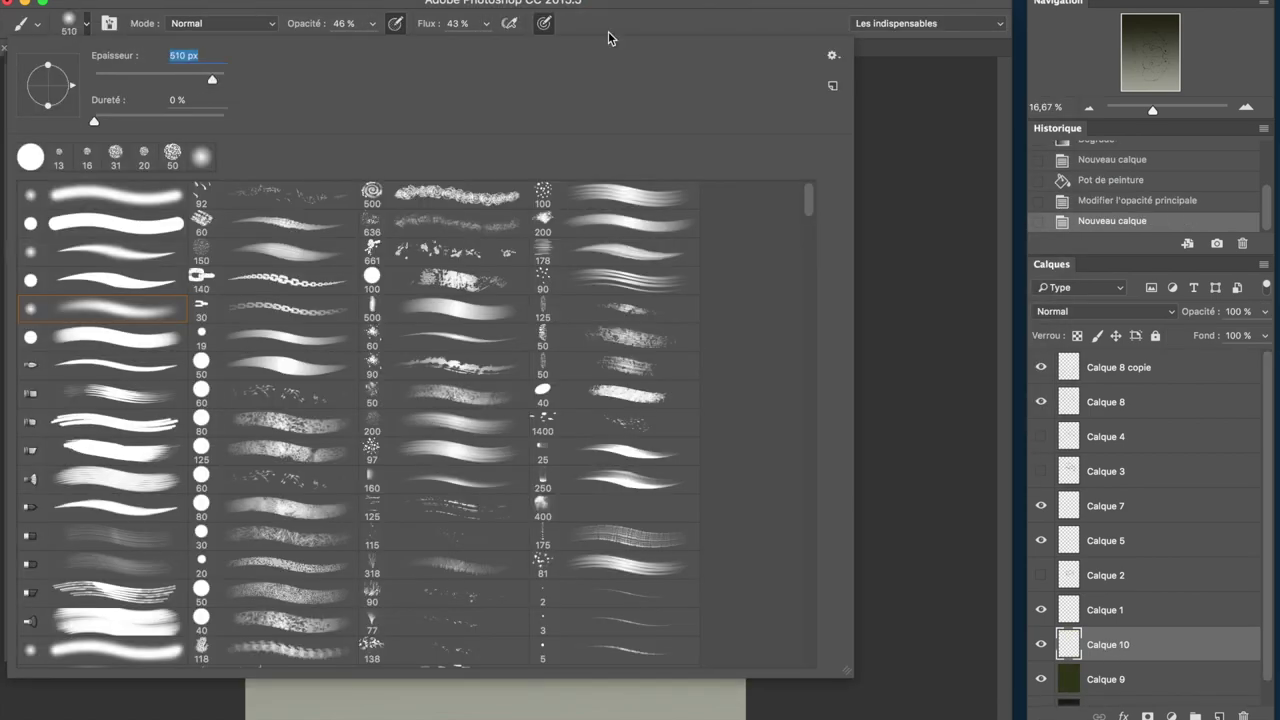
key("Return")
- Brush soft light across the canvas, adding light olive green strokes in the lower area
left_click_drag(520, 430, 709, 357)
left_click(15, 591)
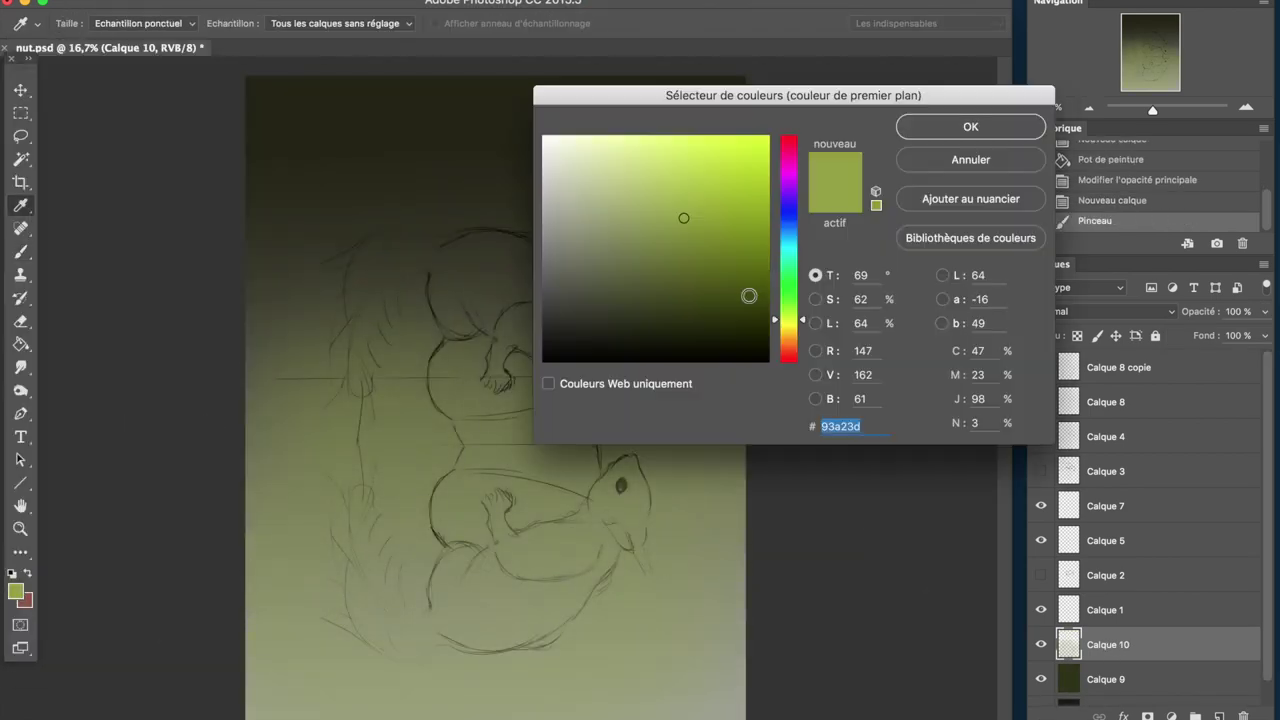
left_click(743, 160)
key("Return")
left_click_drag(766, 429, 933, 579)
left_click_drag(314, 471, 243, 400)
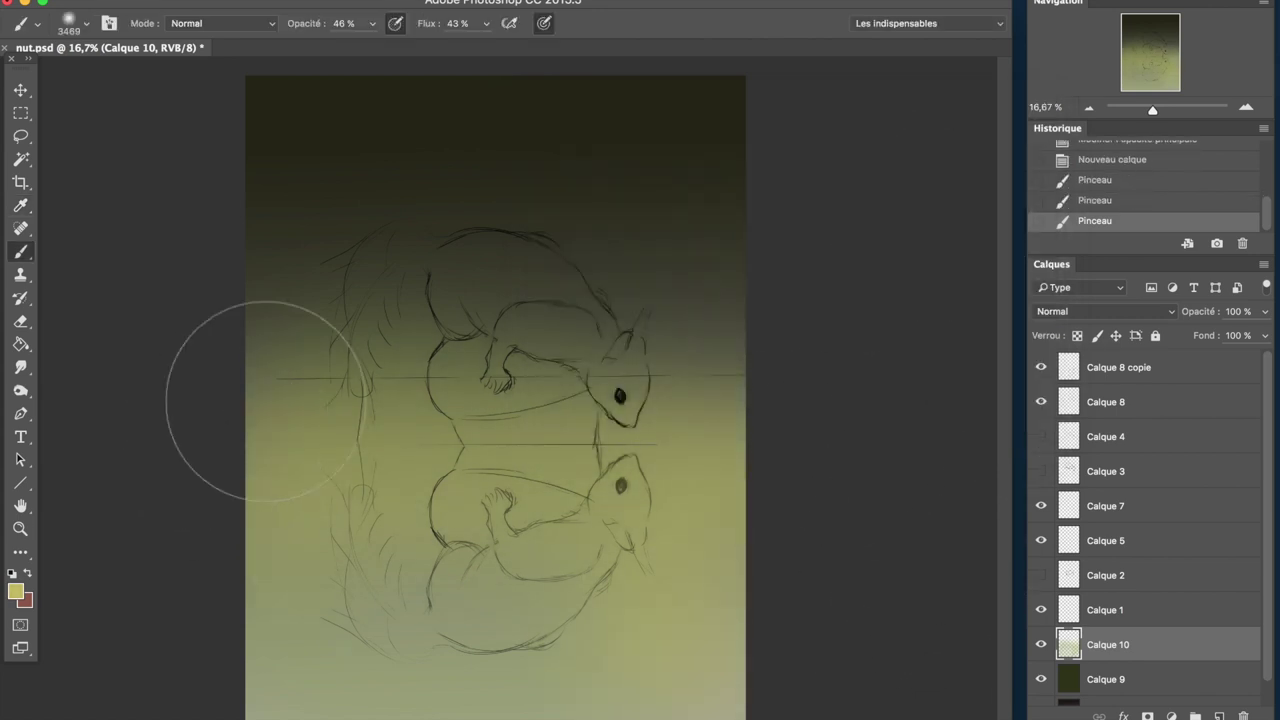
- Block in pink over the squirrel's body, back and tail with a 373 brush, then choose darker red
key("alt+bracketright")
key("x")
left_click(86, 23)
key("Return")
left_click_drag(520, 340, 620, 330)
left_click_drag(460, 260, 600, 310)
left_click_drag(440, 300, 580, 270)
mouse_move(470, 240)
left_mouse_down()
mouse_move(345, 360)
mouse_move(580, 300)
mouse_move(600, 340)
left_mouse_up()
left_click(15, 591)
left_click(677, 229)
- Merge Calque 10 into Calque 9 and shift the background hue with Hue/Saturation
key("Return")
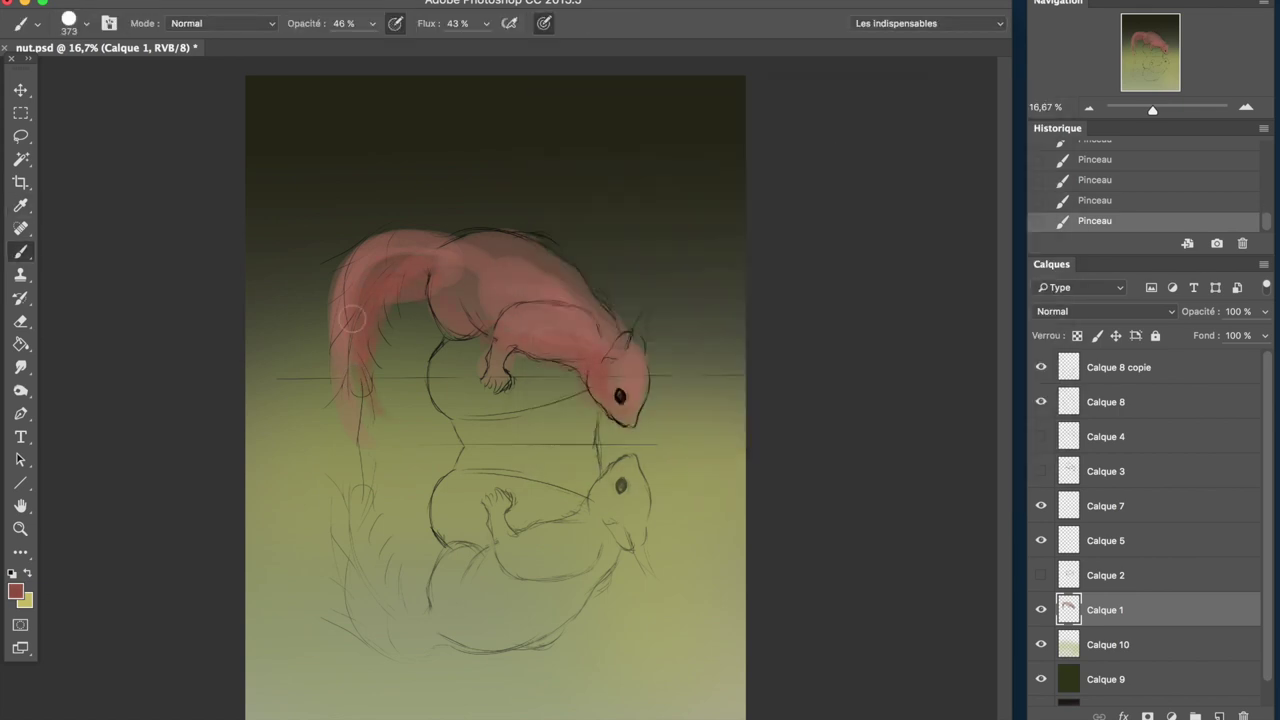
left_click(1108, 644)
left_click(330, 0)
left_click(330, 611)
left_click(280, 0)
left_click(568, 113)
left_click_drag(982, 234, 1037, 234)
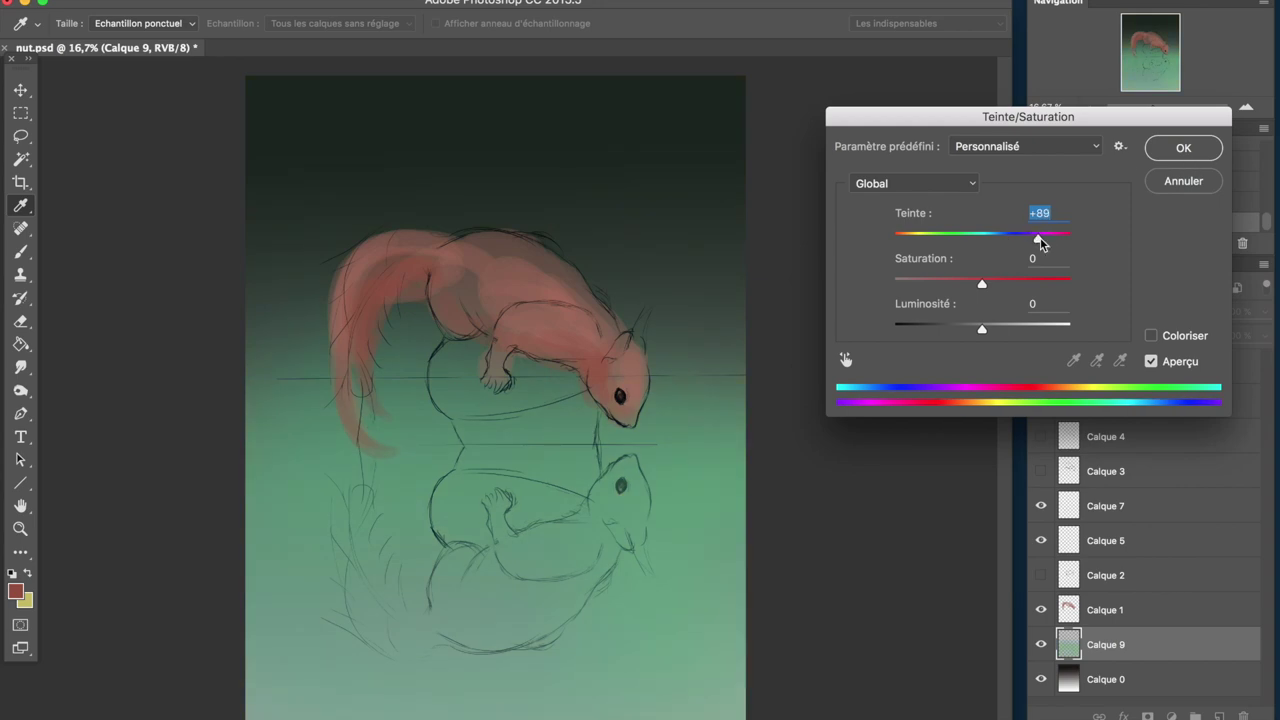
left_click(1163, 150)
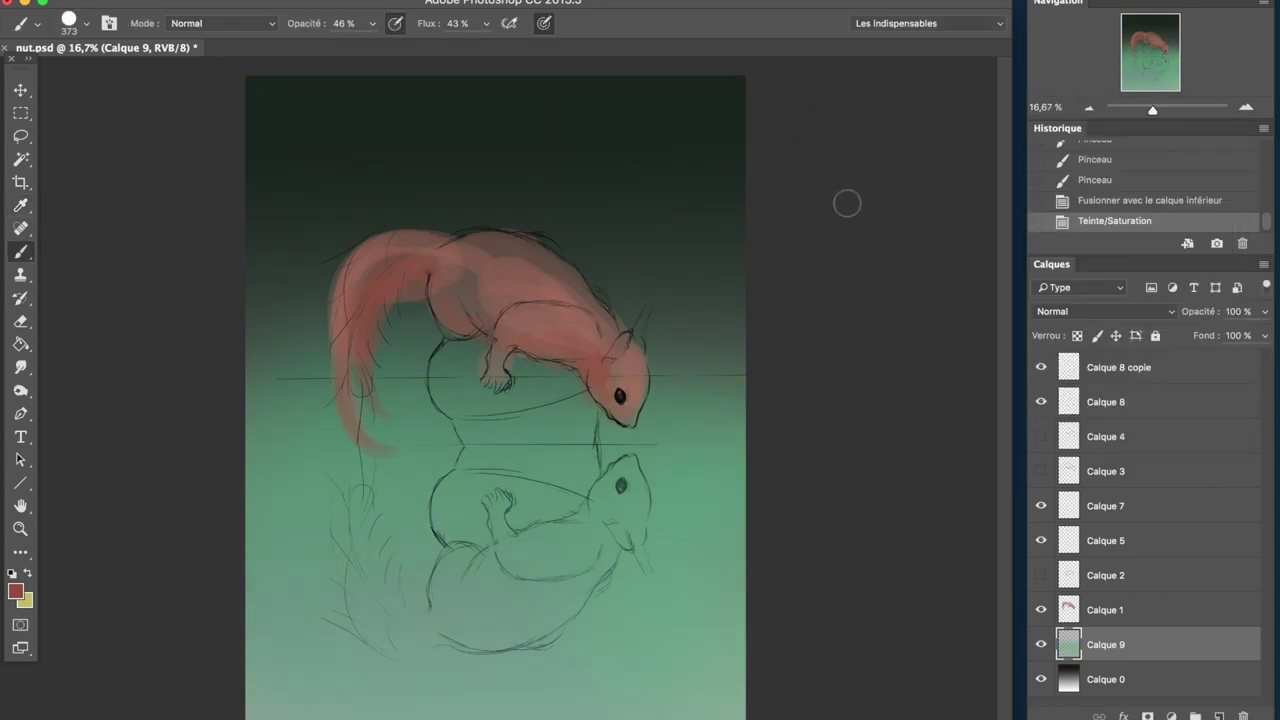
- On a new layer, tint the top olive and shift its hue toward brown (−38)
left_click(330, 0)
left_click(350, 3)
key("x")
left_click_drag(800, 229, 1128, 223)
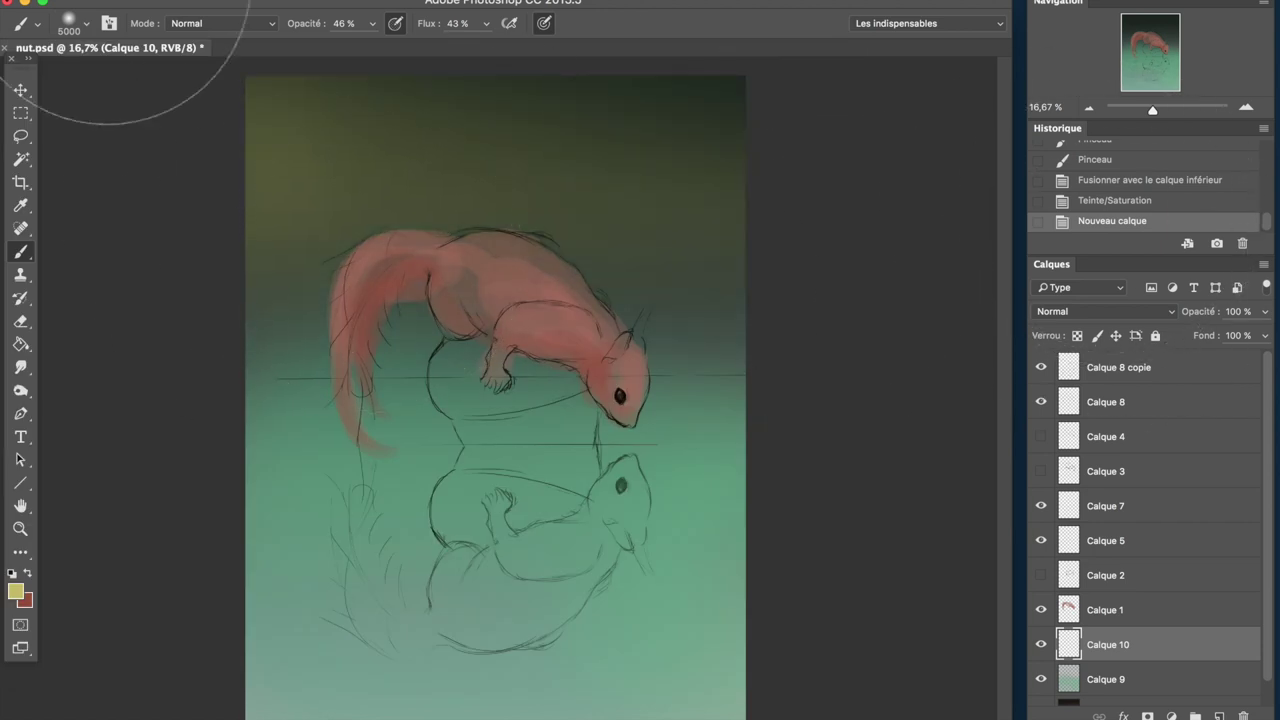
left_click(85, 23)
left_click(640, 114)
left_click_drag(965, 235, 948, 240)
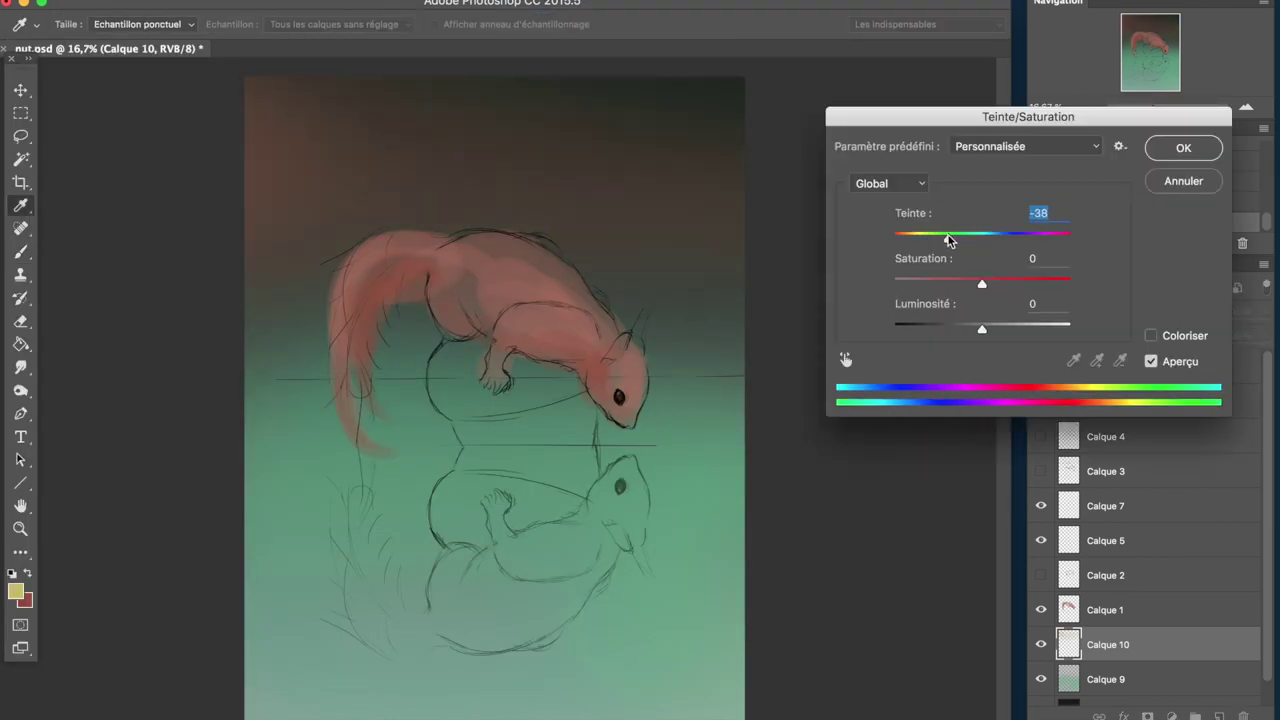
left_click(1160, 152)
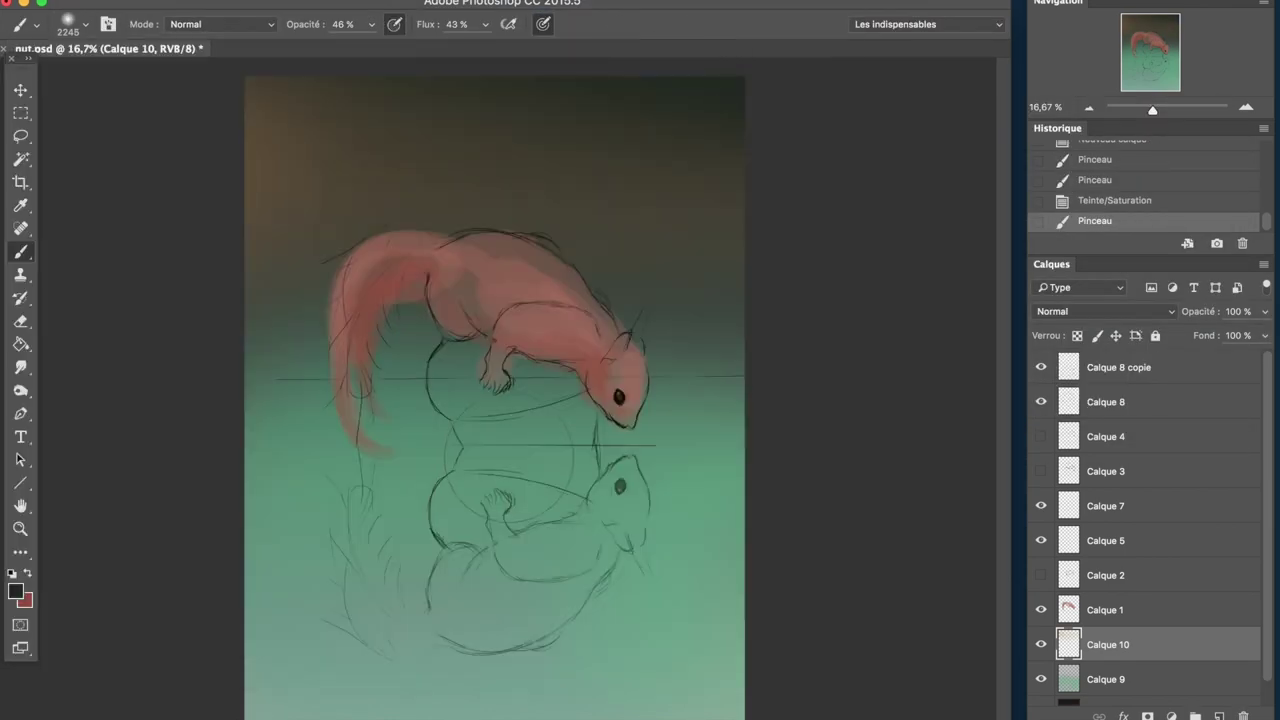
- Paint dark shading around the reflection, sampling teal and choosing a dark green
mouse_move(450, 480)
left_mouse_down()
mouse_move(680, 500)
mouse_move(410, 465)
left_mouse_up()
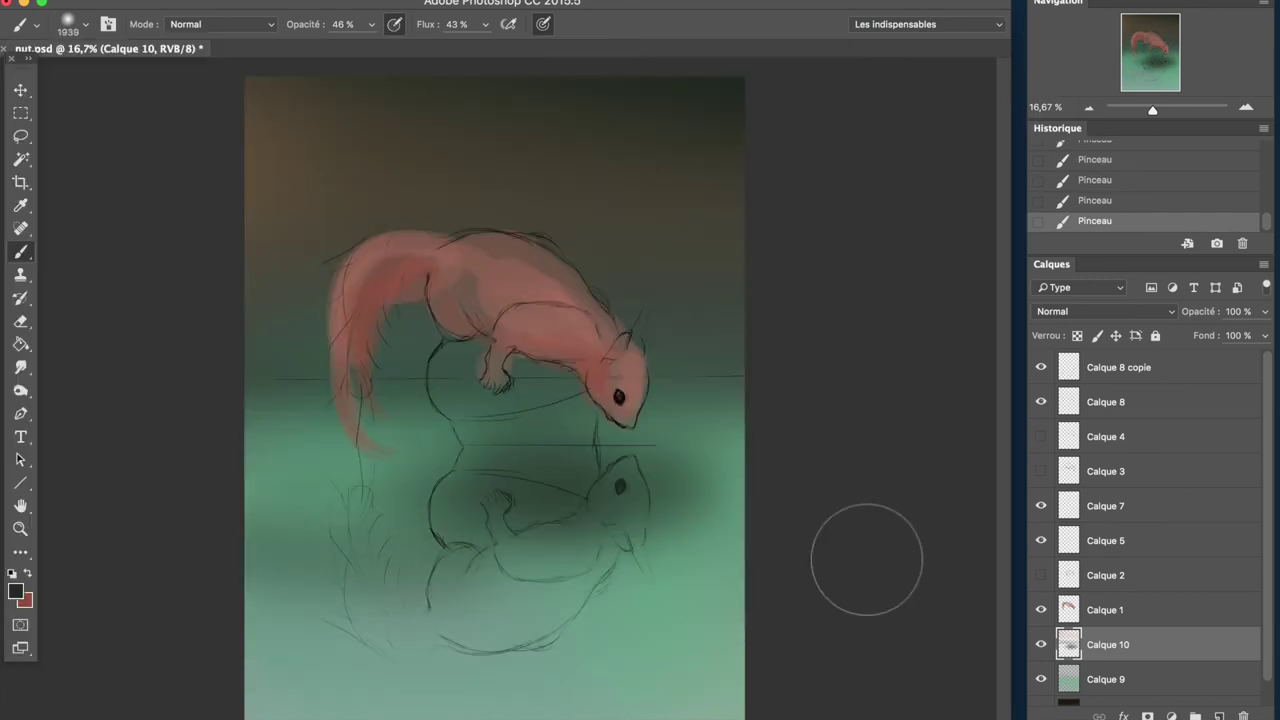
left_click(601, 576, "alt")
key("bracketleft")
key("bracketleft")
key("bracketleft")
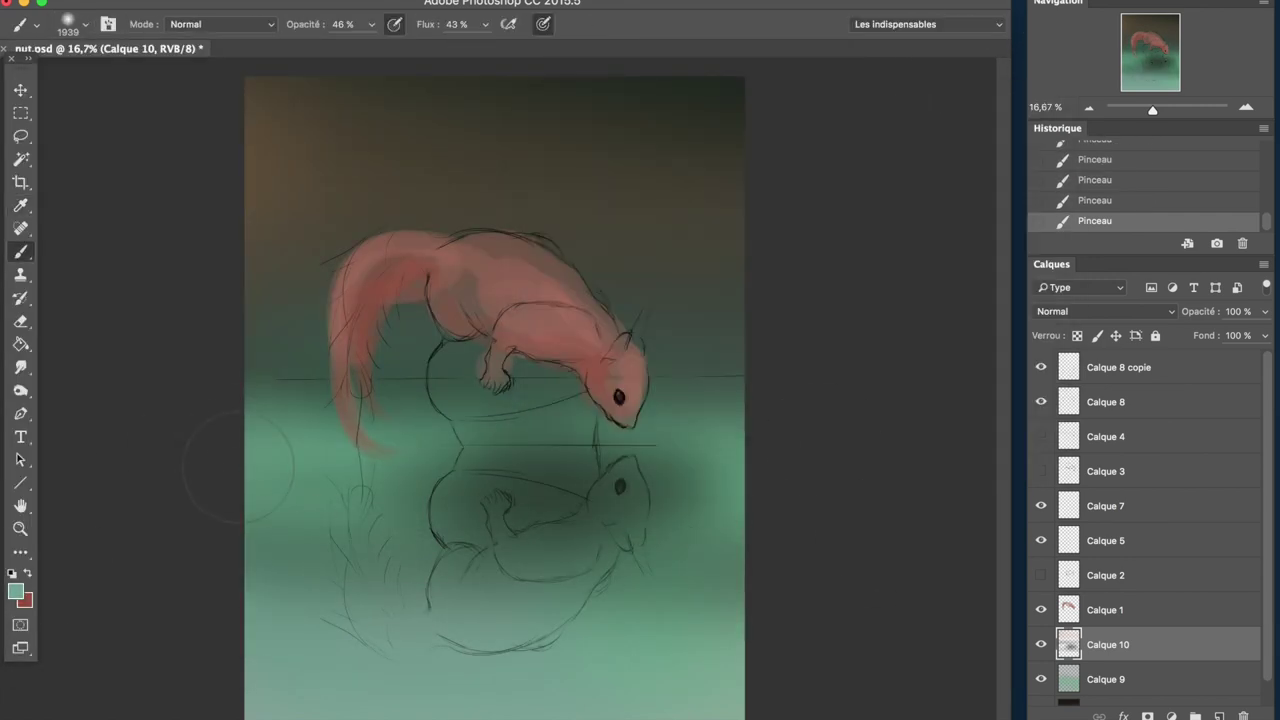
left_click(15, 590)
left_click(971, 126)
key("bracketleft")
key("bracketleft")
key("bracketleft")
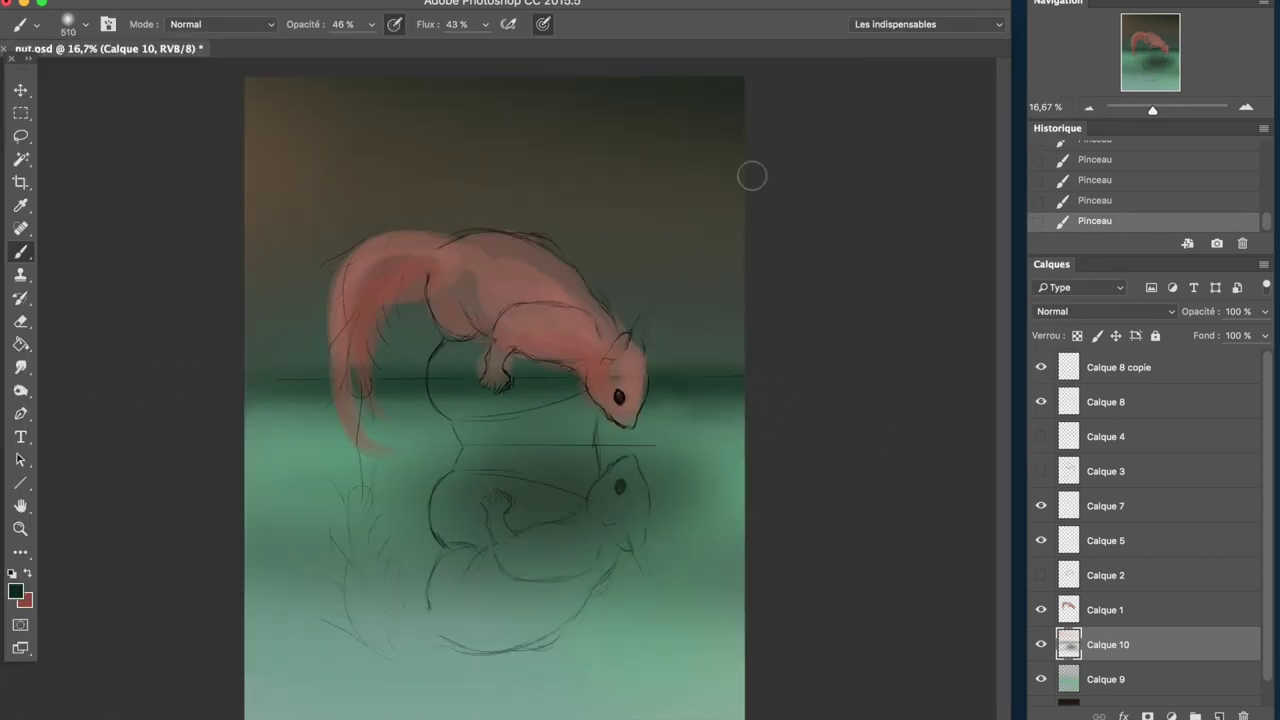
left_click(640, 5)
left_click(15, 590)
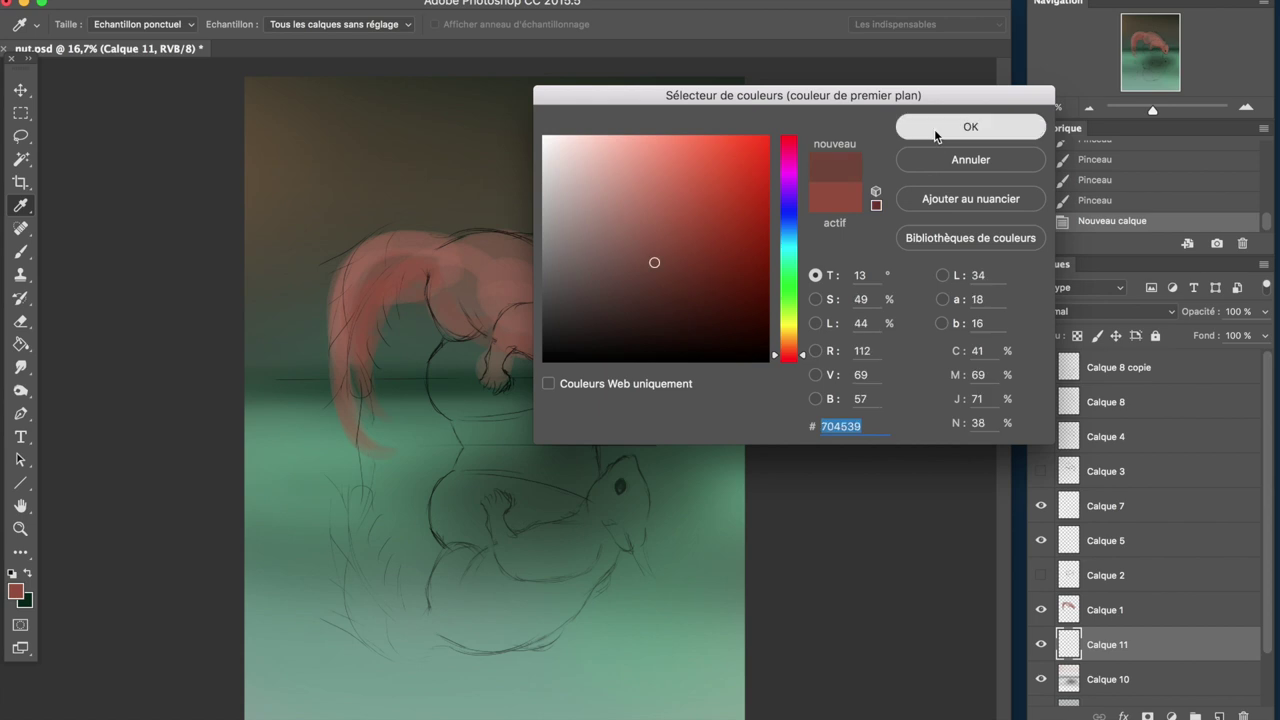
- Paint reddish-brown tones into the squirrel's reflected body
left_click(920, 126)
left_click(85, 24)
left_click_drag(213, 87, 205, 87)
key("Return")
left_click_drag(462, 410, 538, 372)
left_click_drag(500, 454, 588, 392)
- Brush pinkish fur tones over the reflection and its tail
left_click(587, 392, "alt")
left_click_drag(605, 505, 560, 630)
left_click_drag(470, 610, 340, 500)
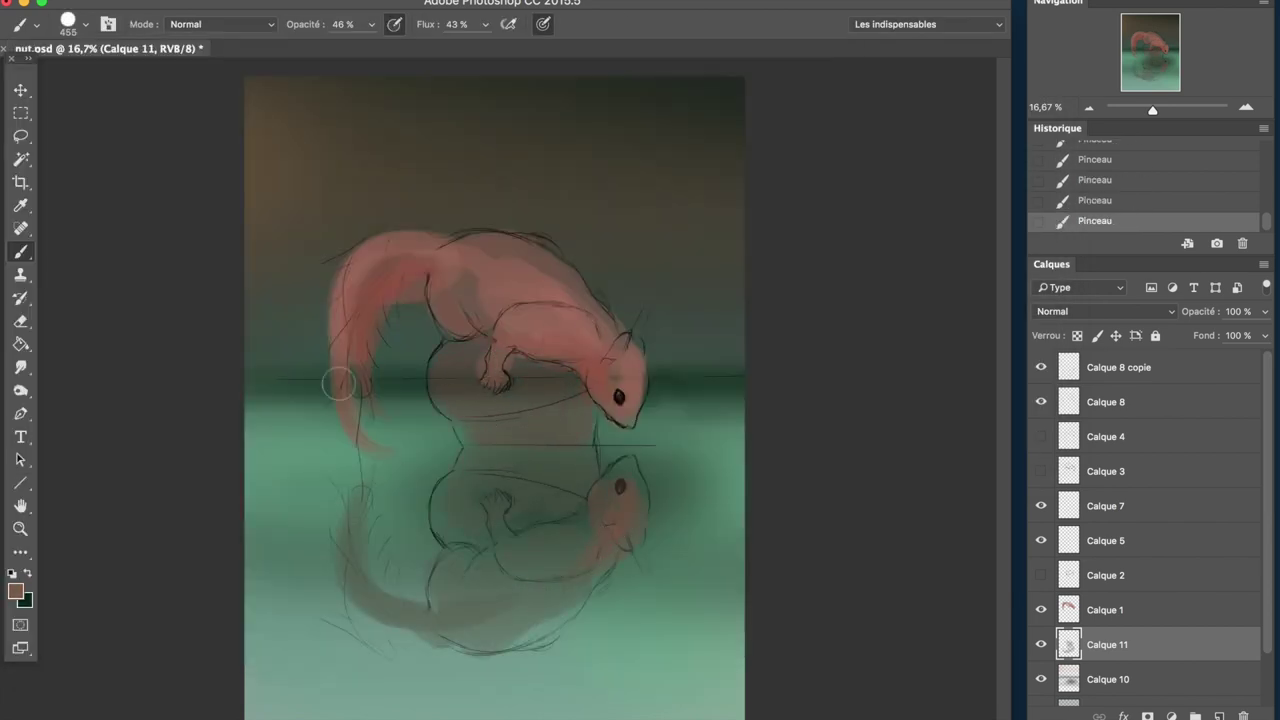
left_click_drag(400, 600, 558, 557)
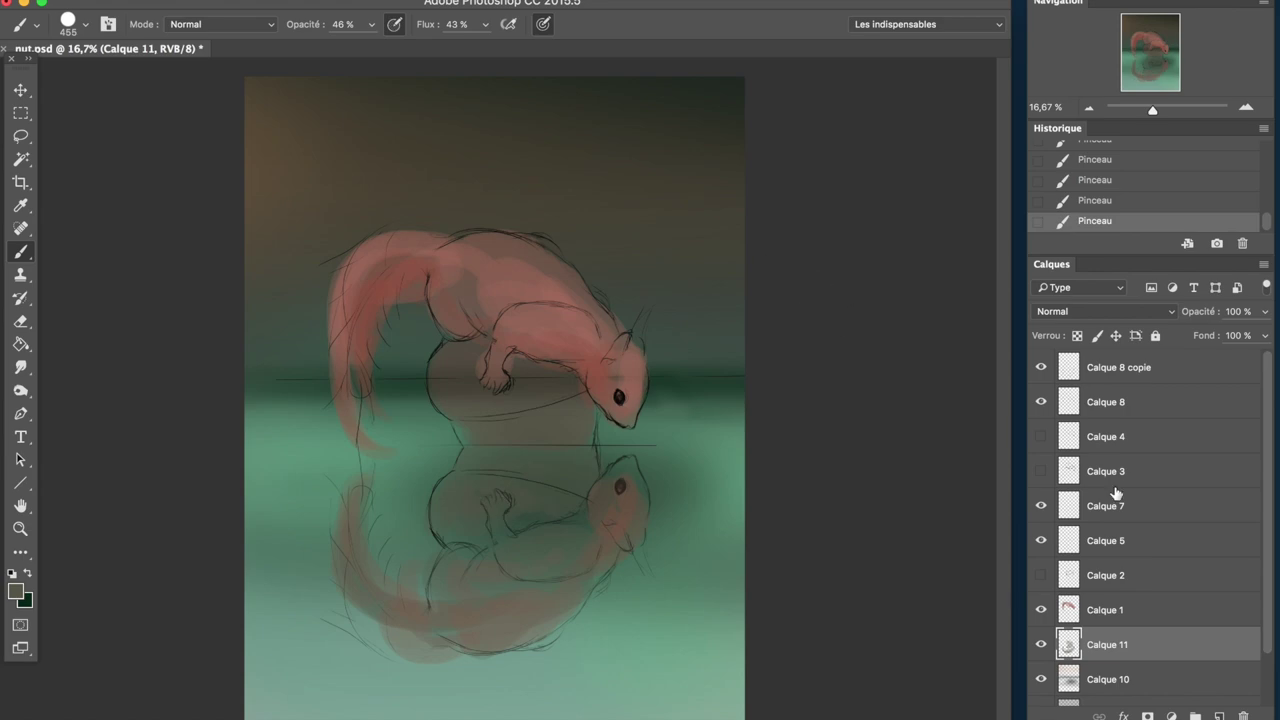
- Add a new layer above the green background and pick a pale yellow colour
left_click(1108, 654)
left_click(700, 5)
left_click(15, 590)
left_click(634, 163)
left_click(966, 126)
- Set a 1633 px brush and sweep a pale stroke across the upper background
left_click(20, 344)
key("b")
left_click(85, 24)
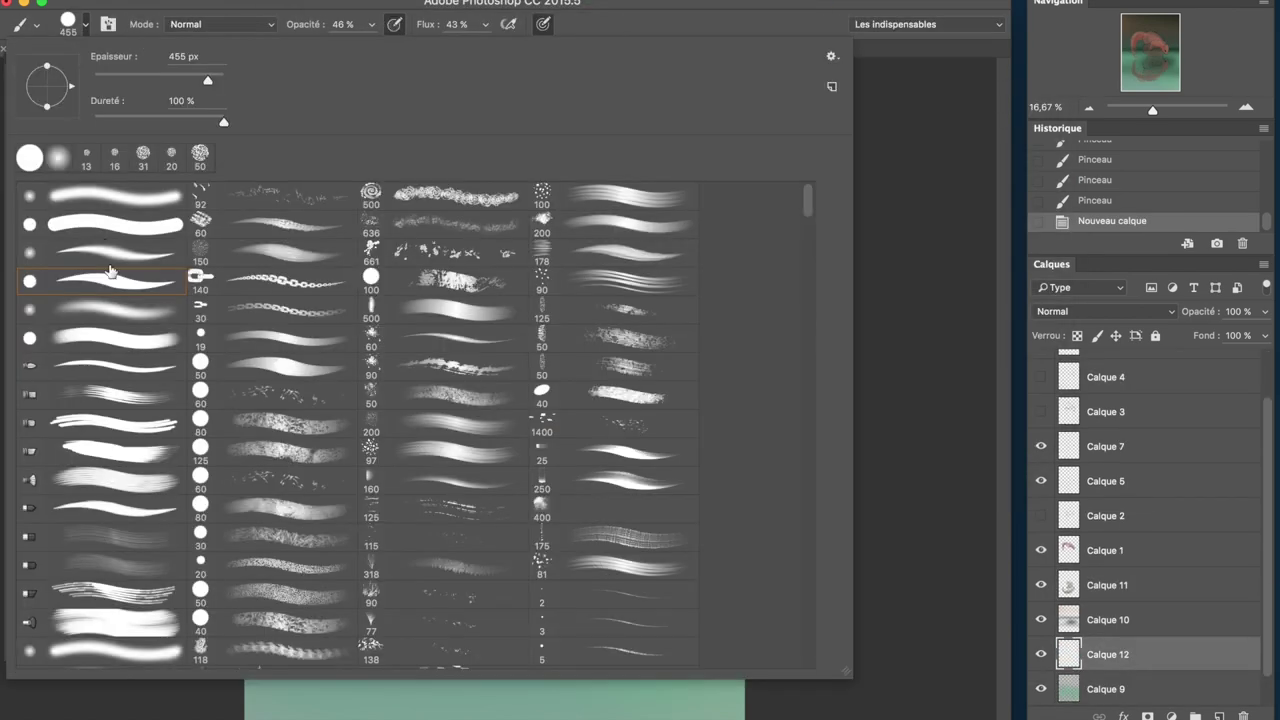
type("1633")
key("Return")
left_click_drag(640, 200, 990, 155)
- Undo that stroke and dab three soft blurred light spots in the upper background
key("ctrl+alt+z")
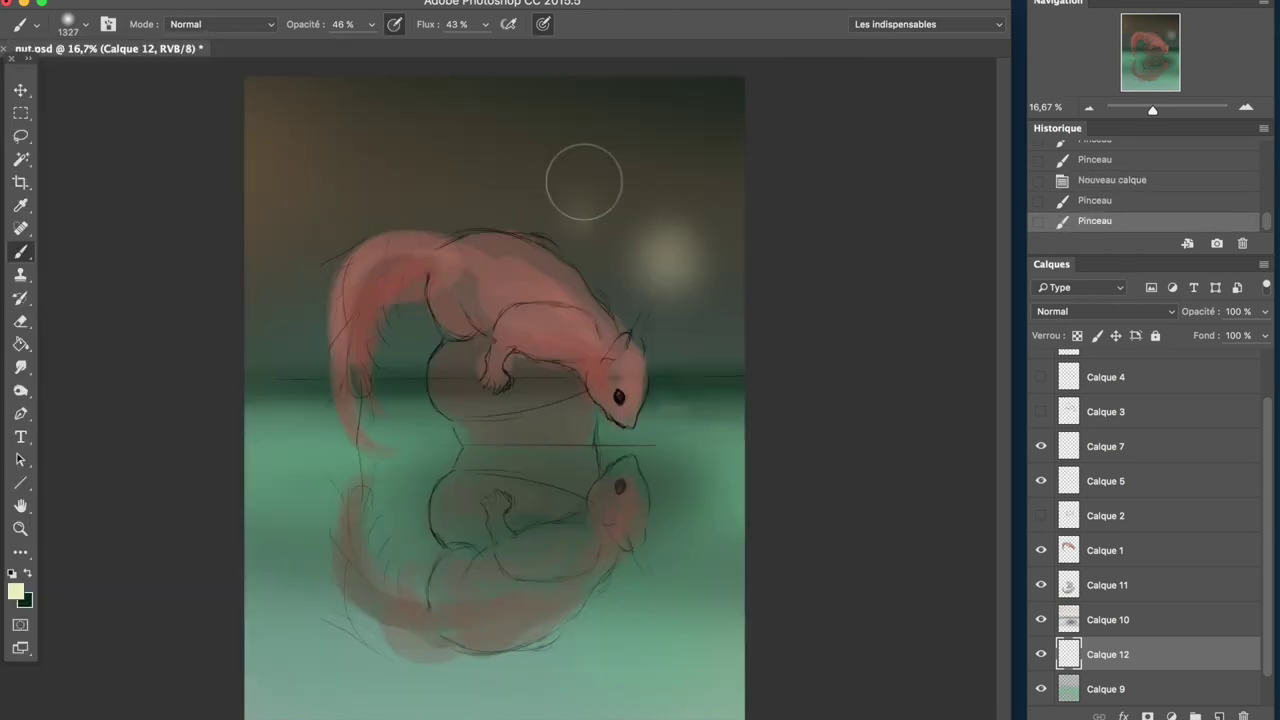
left_click(665, 245)
left_click(575, 215)
left_click(485, 172)
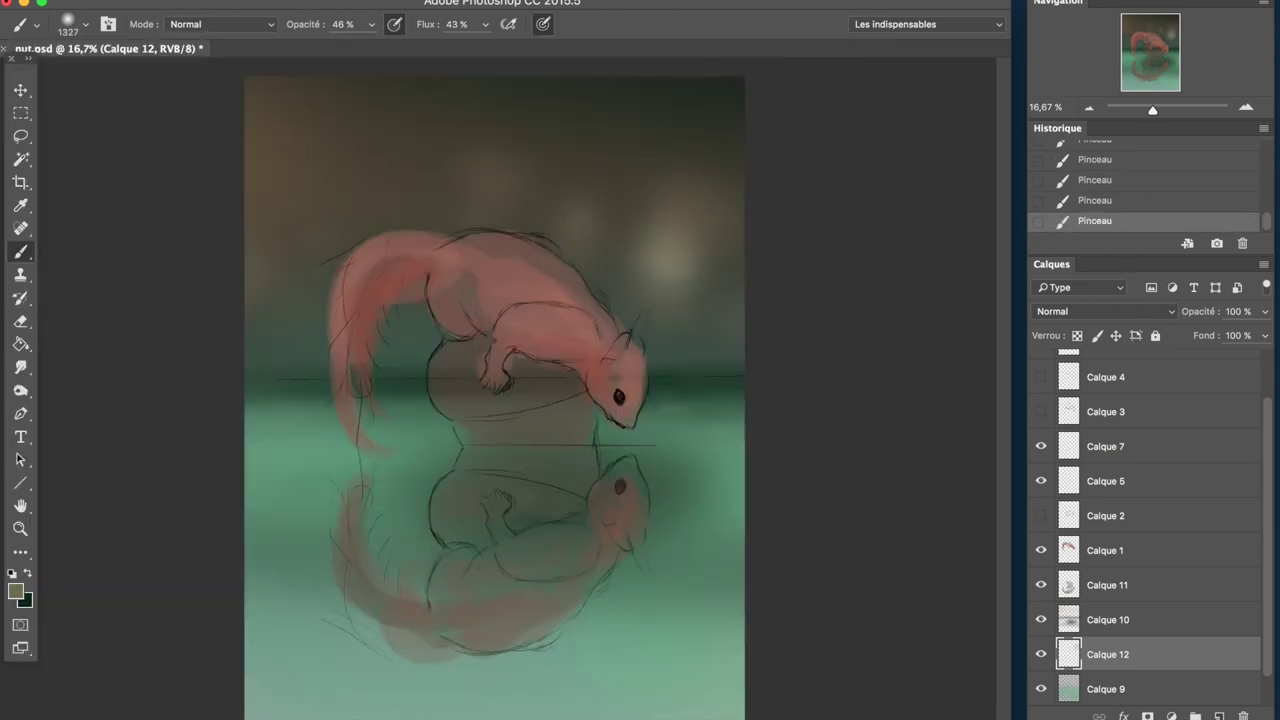
- Step back and forth through recent strokes, removing the stray upper-right green stroke
left_click(787, 320)
key("Escape")
key("ctrl+alt+z")
key("ctrl+alt+z")
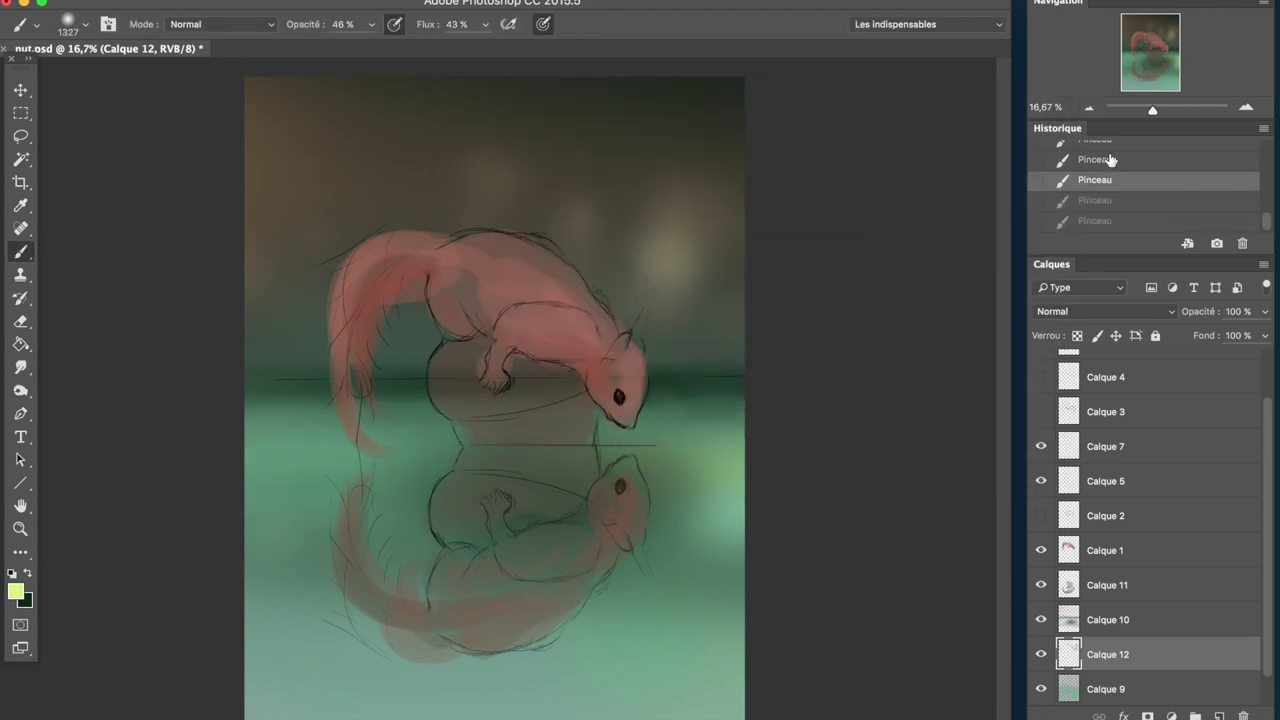
key("ctrl+alt+z")
key("ctrl+alt+z")
key("ctrl+shift+z")
key("ctrl+shift+z")
left_click(340, 428, "alt")
key("ctrl+shift+z")
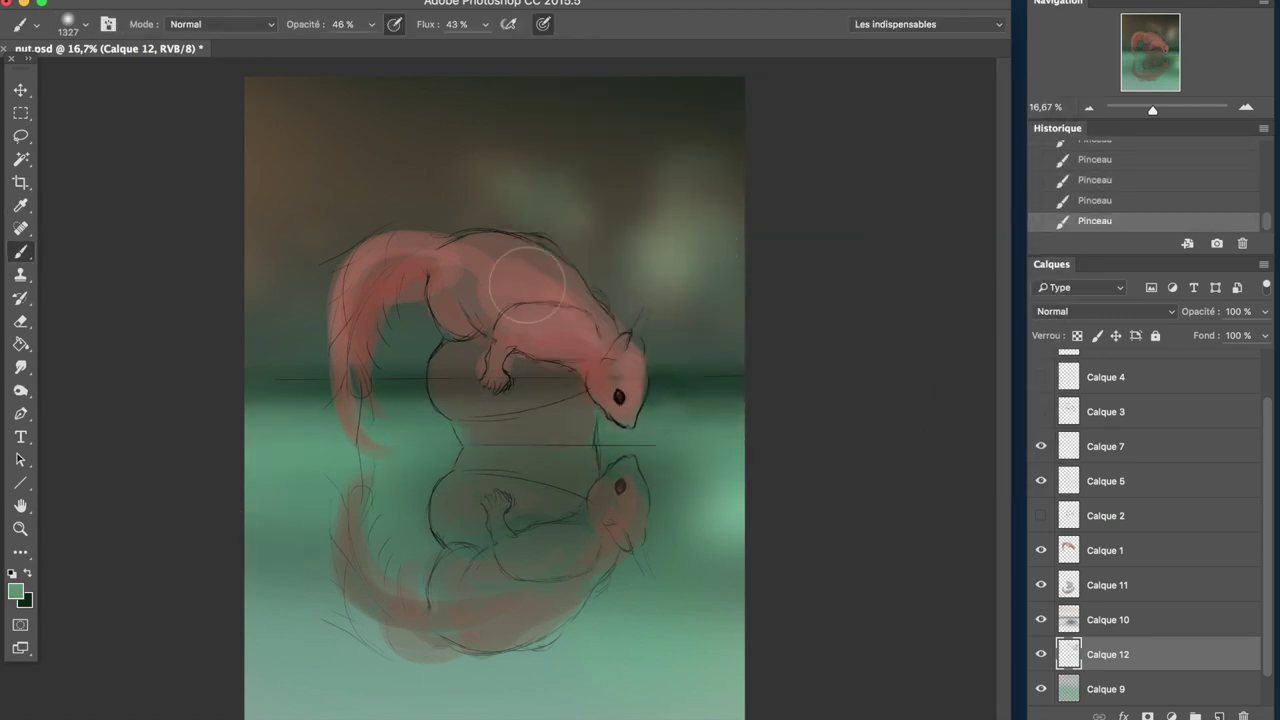
left_click(1230, 195)
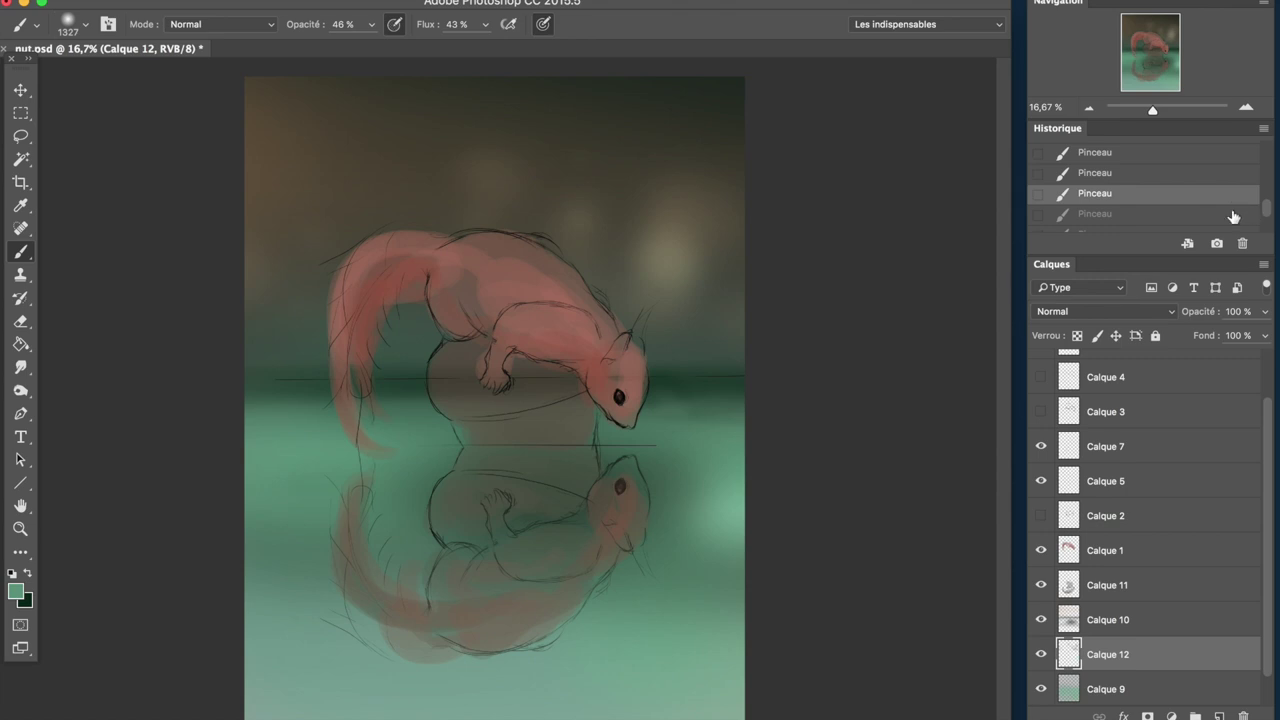
- Erase part of the dark shading on Calque 10, then start a new layer
key("e")
key("ctrl+alt+z")
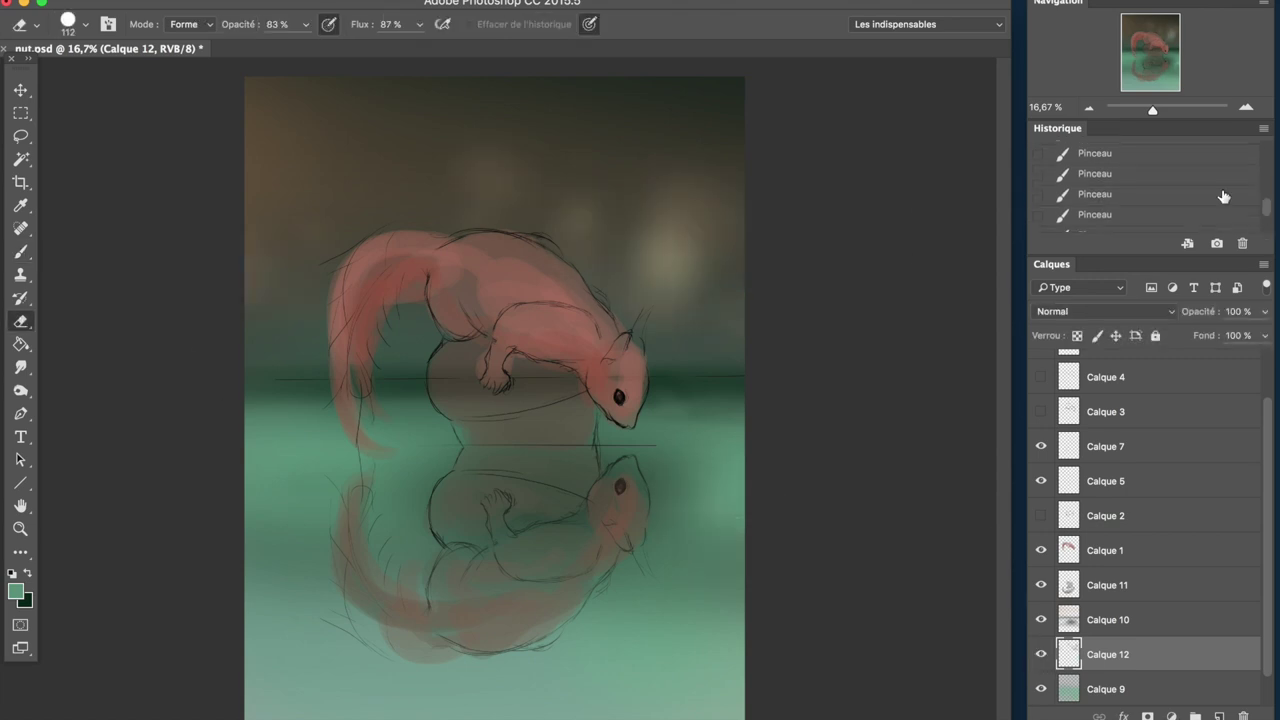
key("b")
left_click(1051, 622)
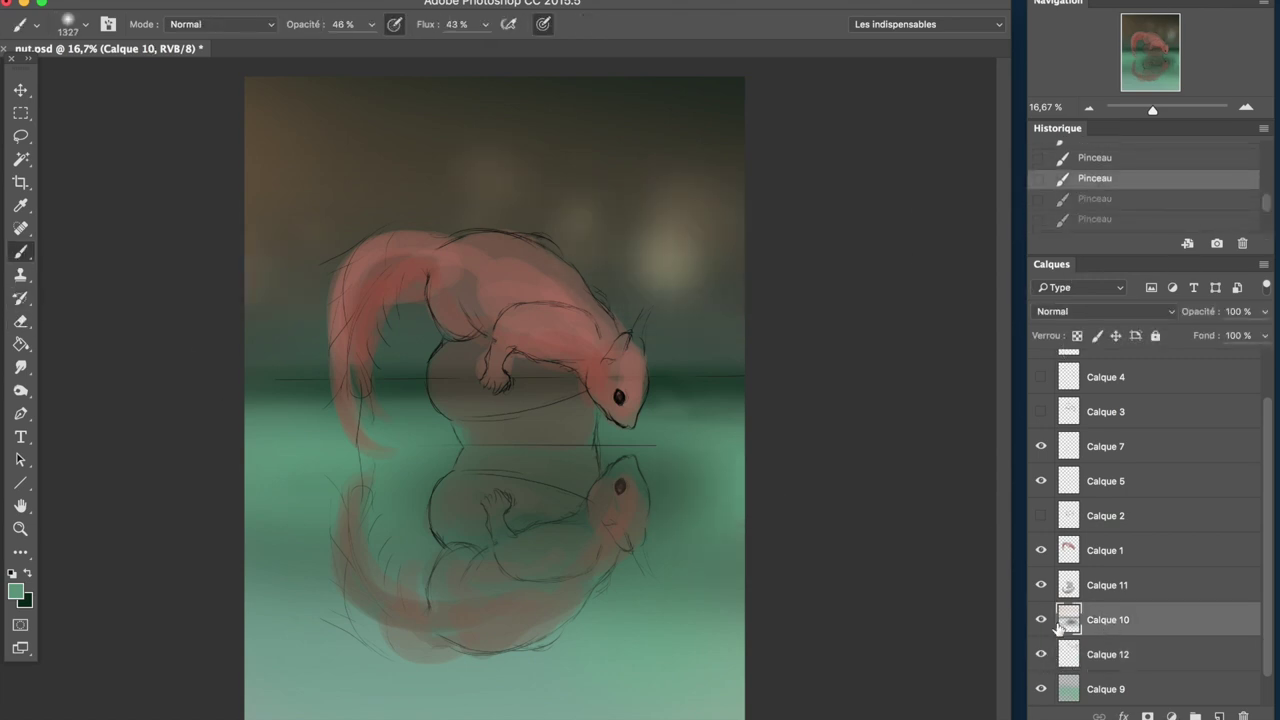
left_click(21, 322)
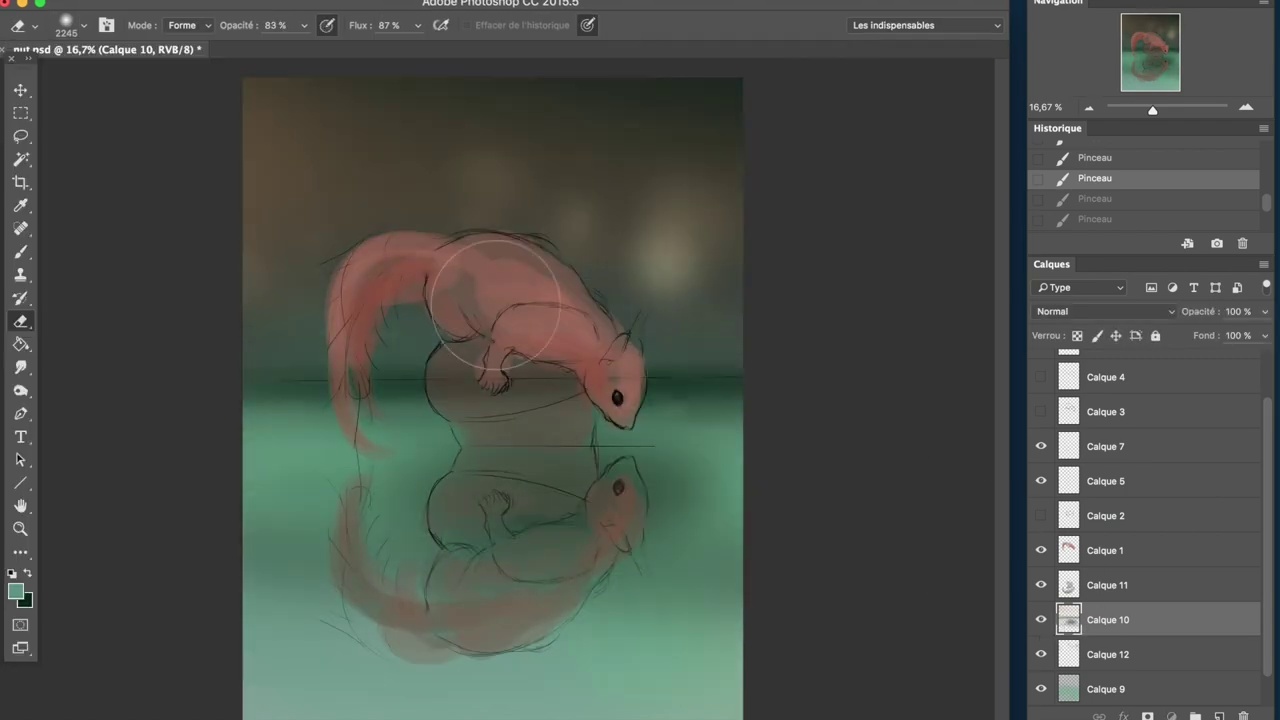
left_click_drag(495, 295, 329, 257)
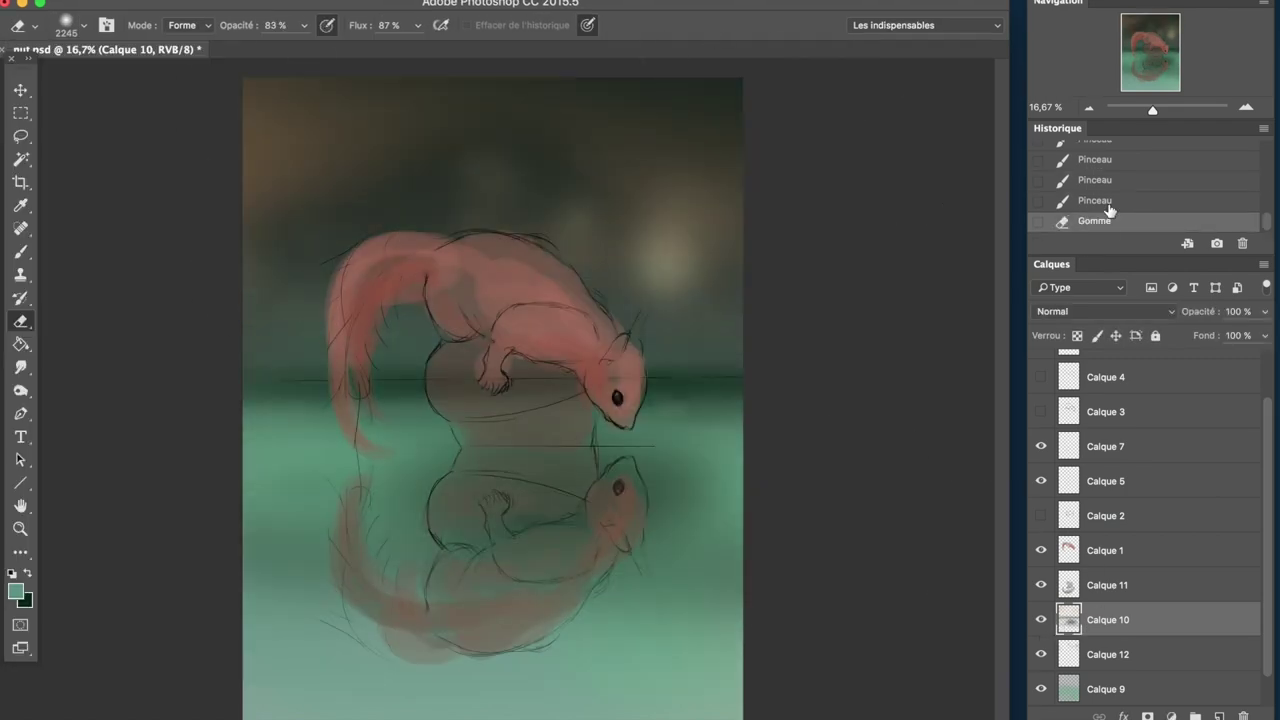
left_click(1105, 204)
key("ctrl+shift+n")
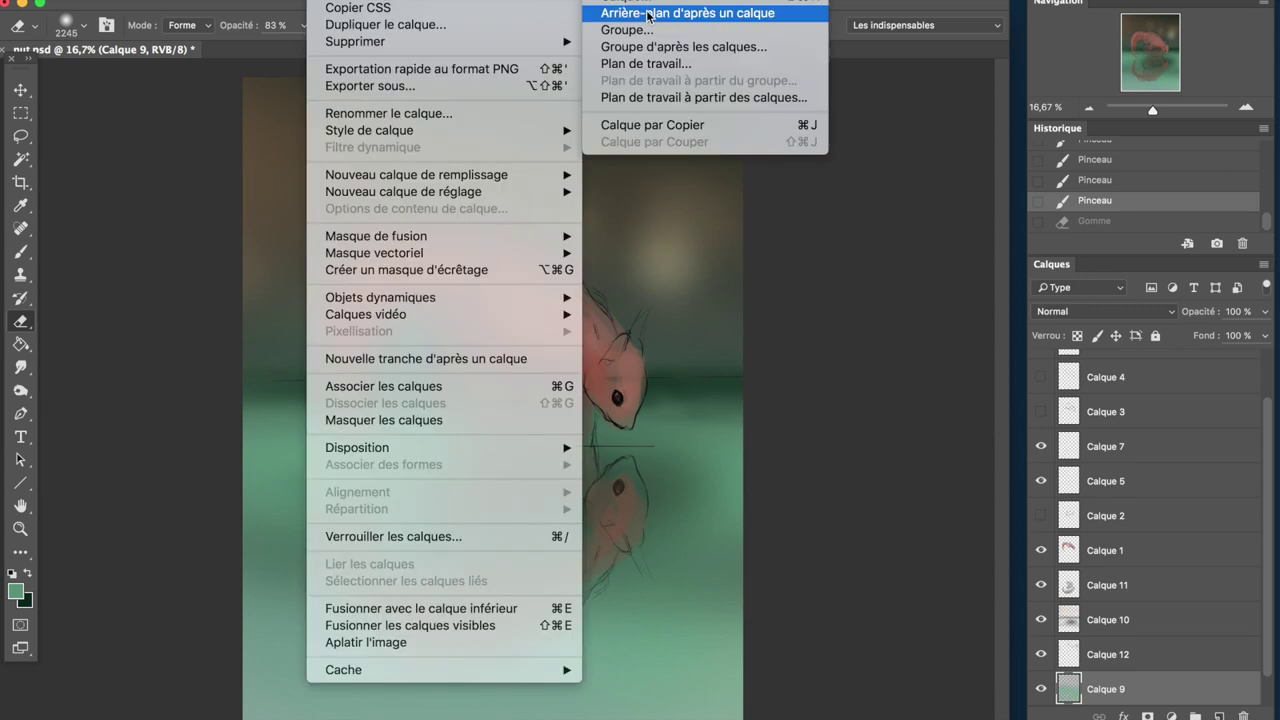
- On a new layer, paint bright and darker green into the lower water
left_click(15, 592)
left_click(971, 126)
key("b")
left_click(15, 592)
left_click(971, 126)
left_click_drag(255, 470, 300, 505)
left_click_drag(285, 620, 300, 670)
left_click_drag(480, 530, 650, 700)
- Enlarge the brush and brighten the left edge with a soft green dab
left_click(1106, 206)
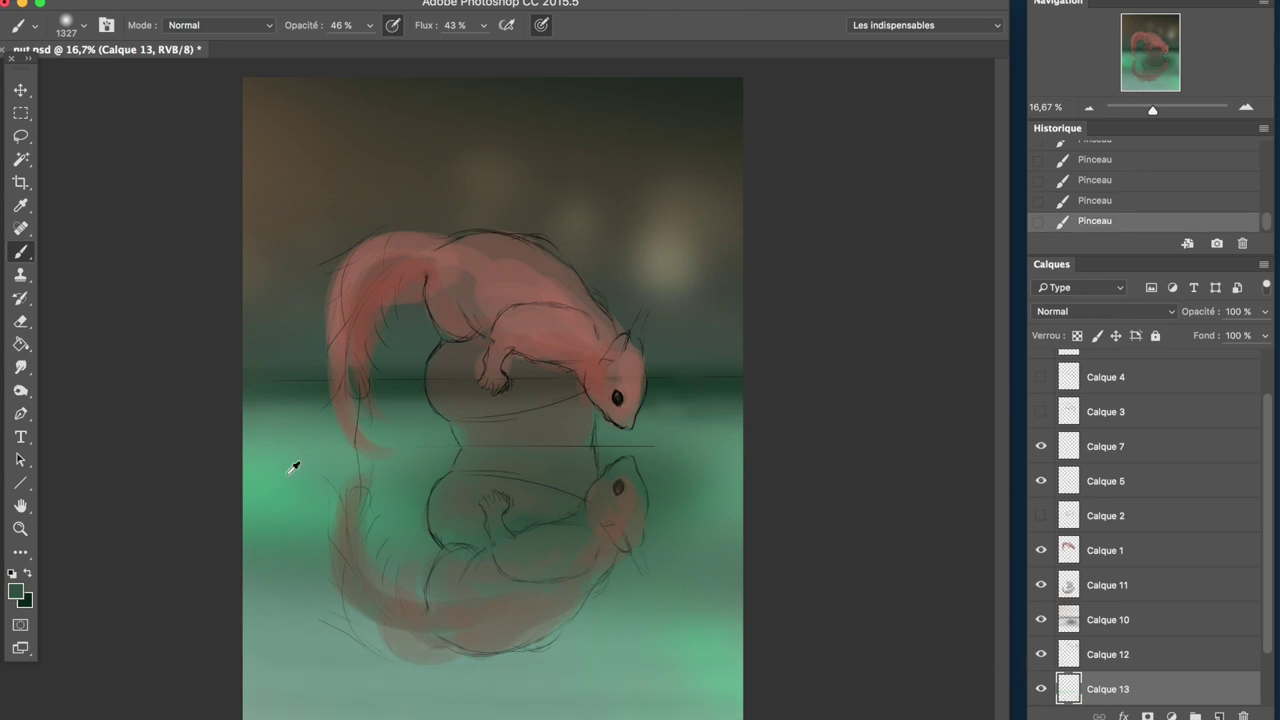
left_click(297, 468, "alt")
left_click(1100, 204)
right_click(290, 265)
key("Return")
left_click(304, 266)
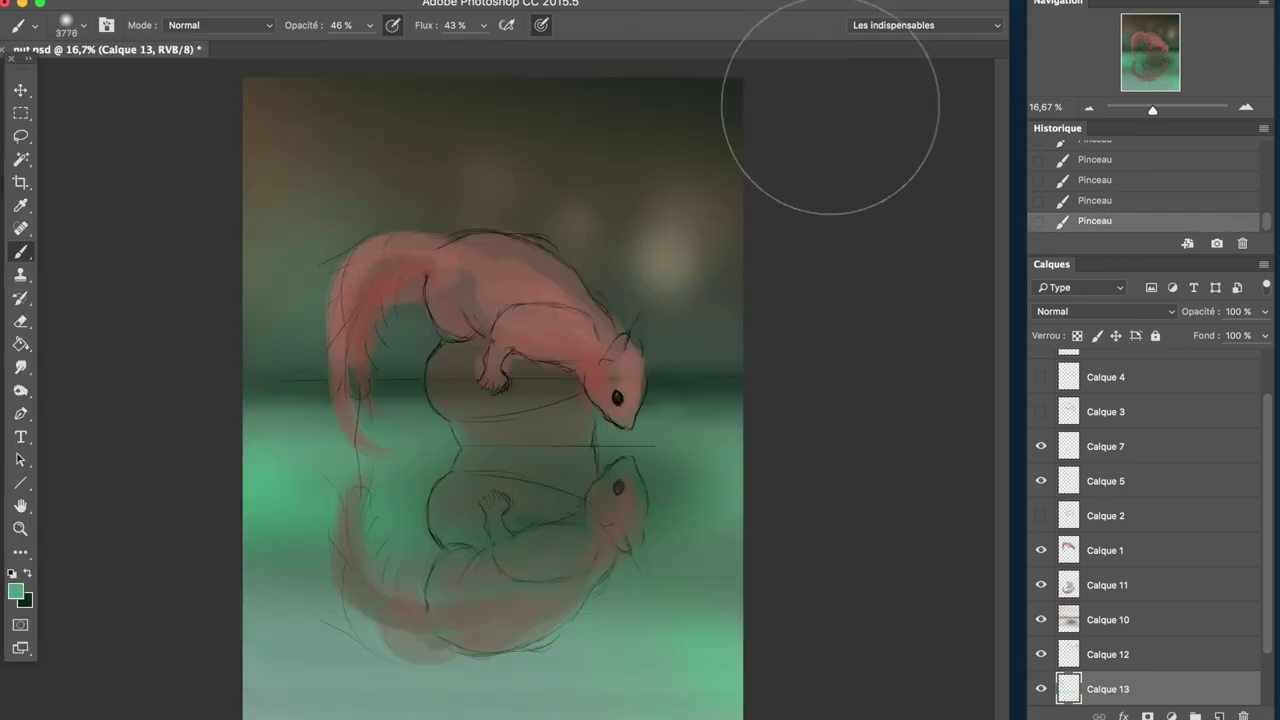
- Switch to Calque 11 with a smaller brush and a reddish-brown colour
left_click(1103, 580)
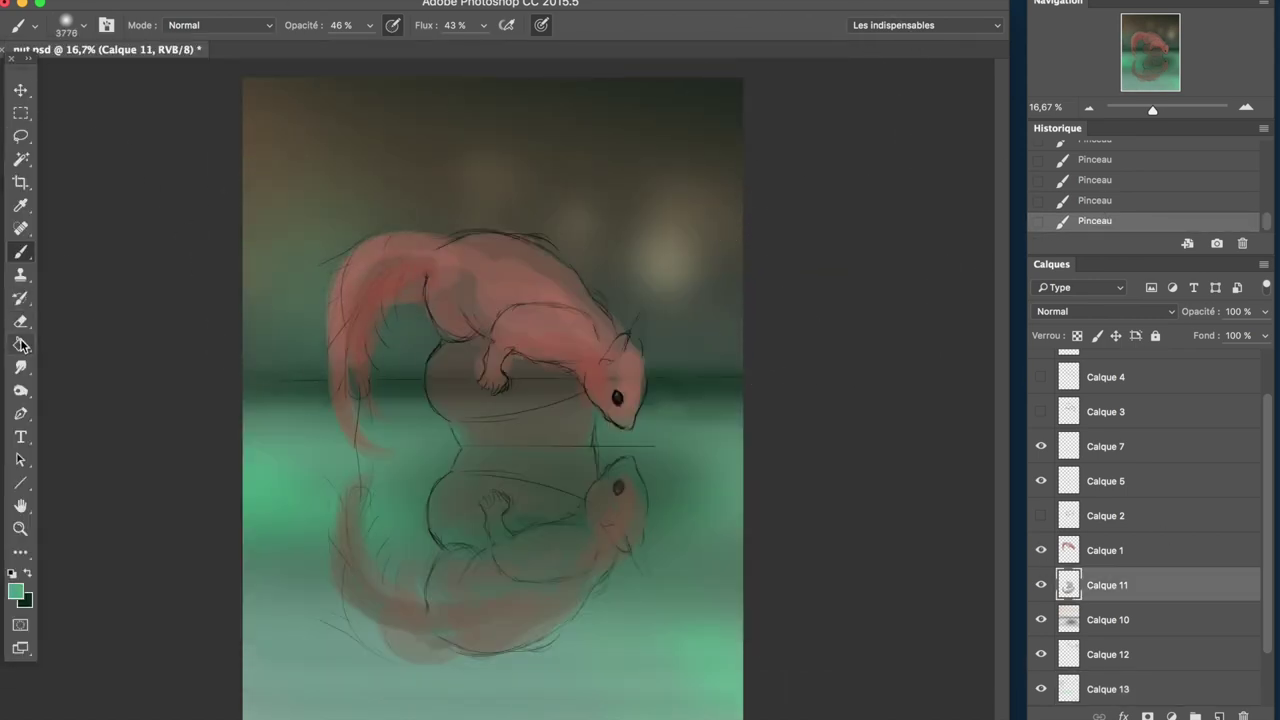
left_click(83, 25)
double_click(535, 566)
left_click(628, 388, "alt")
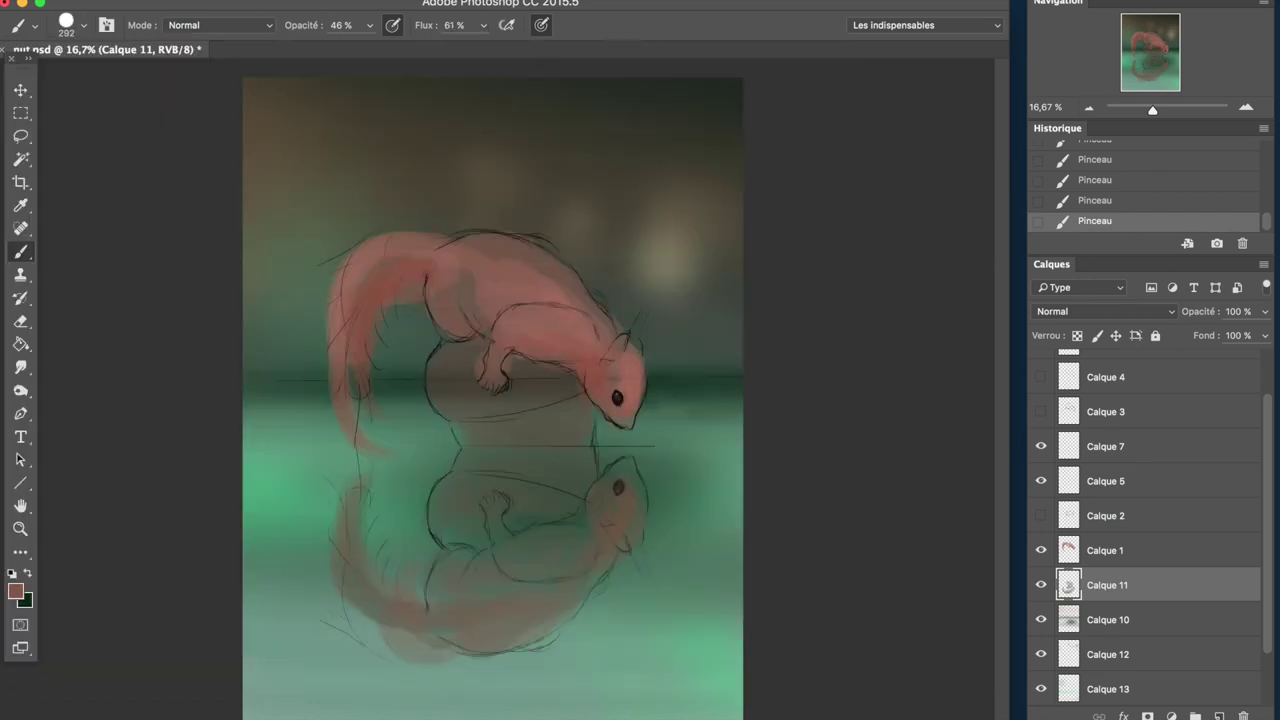
key("ctrl+alt+z")
key("ctrl+alt+z")
key("ctrl+alt+z")
key("ctrl+shift+z")
key("ctrl+shift+z")
key("alt+bracketright")
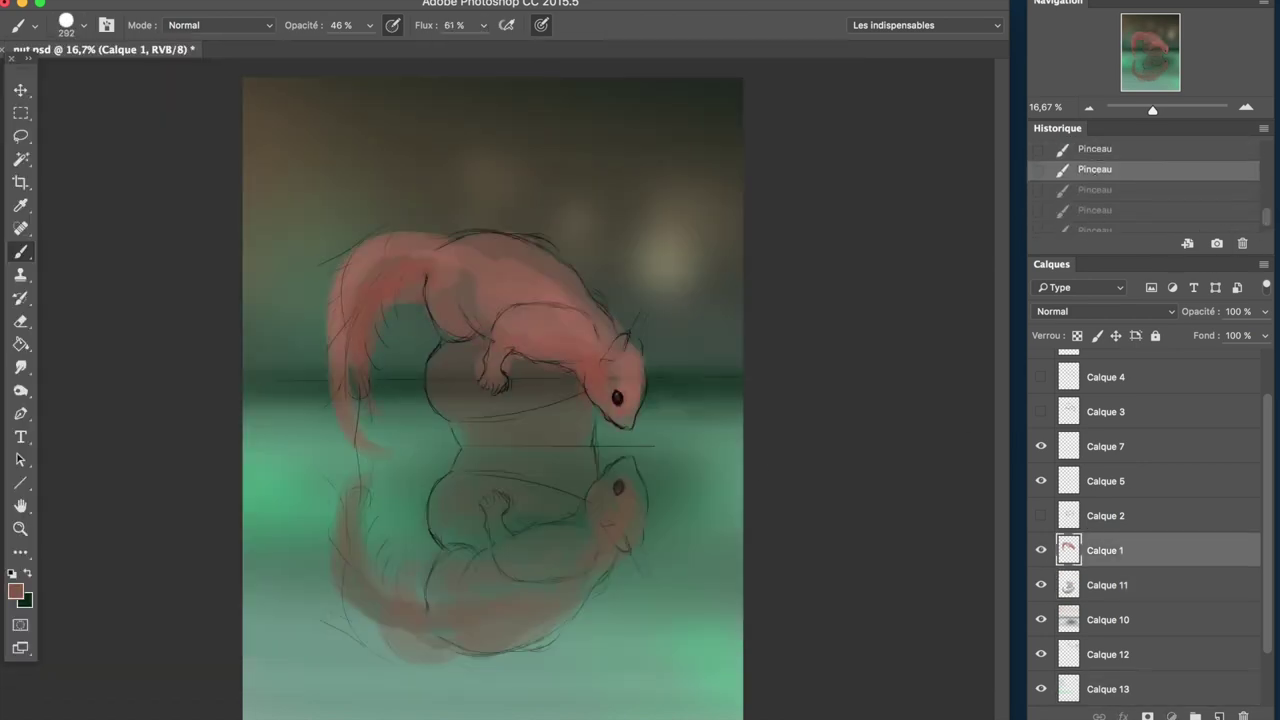
- Darken the squirrel's head, neck, back and tail with dark red
left_click(615, 374, "alt")
key("ctrl+shift+z")
left_click(15, 591)
left_click(983, 126)
left_click_drag(640, 395, 530, 352)
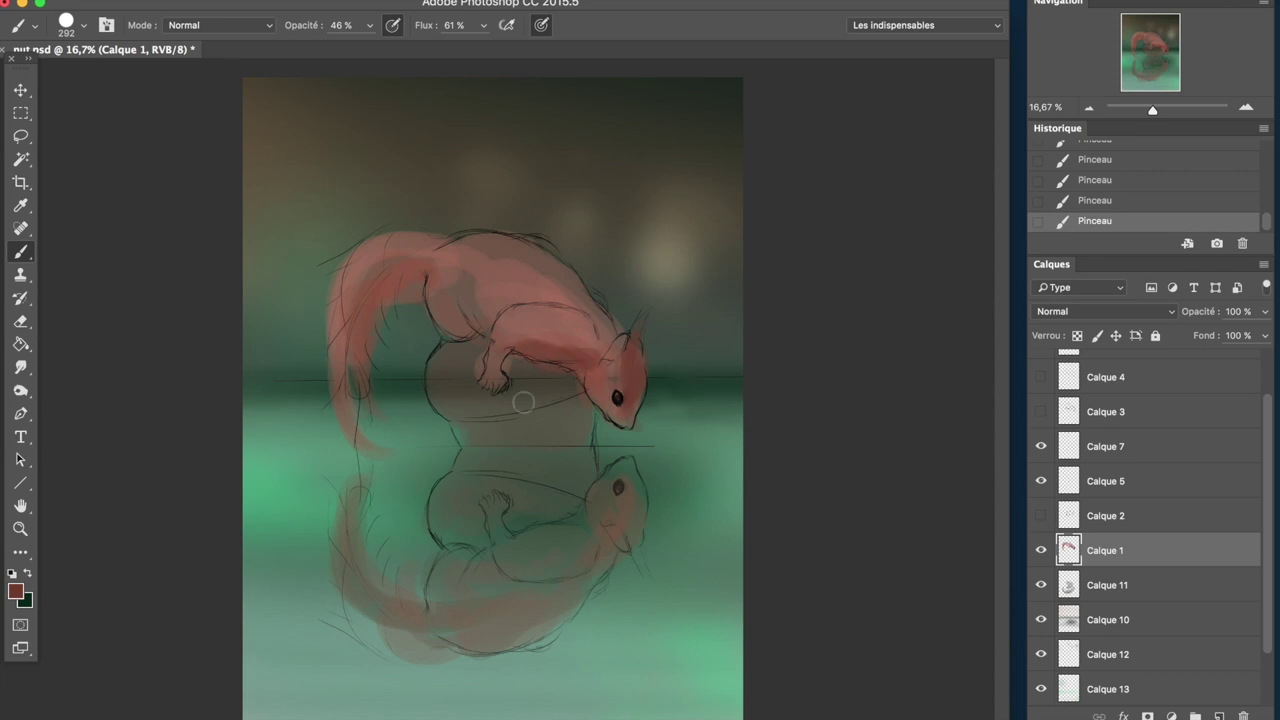
mouse_move(498, 251)
left_mouse_down()
mouse_move(460, 320)
mouse_move(357, 290)
left_mouse_up()
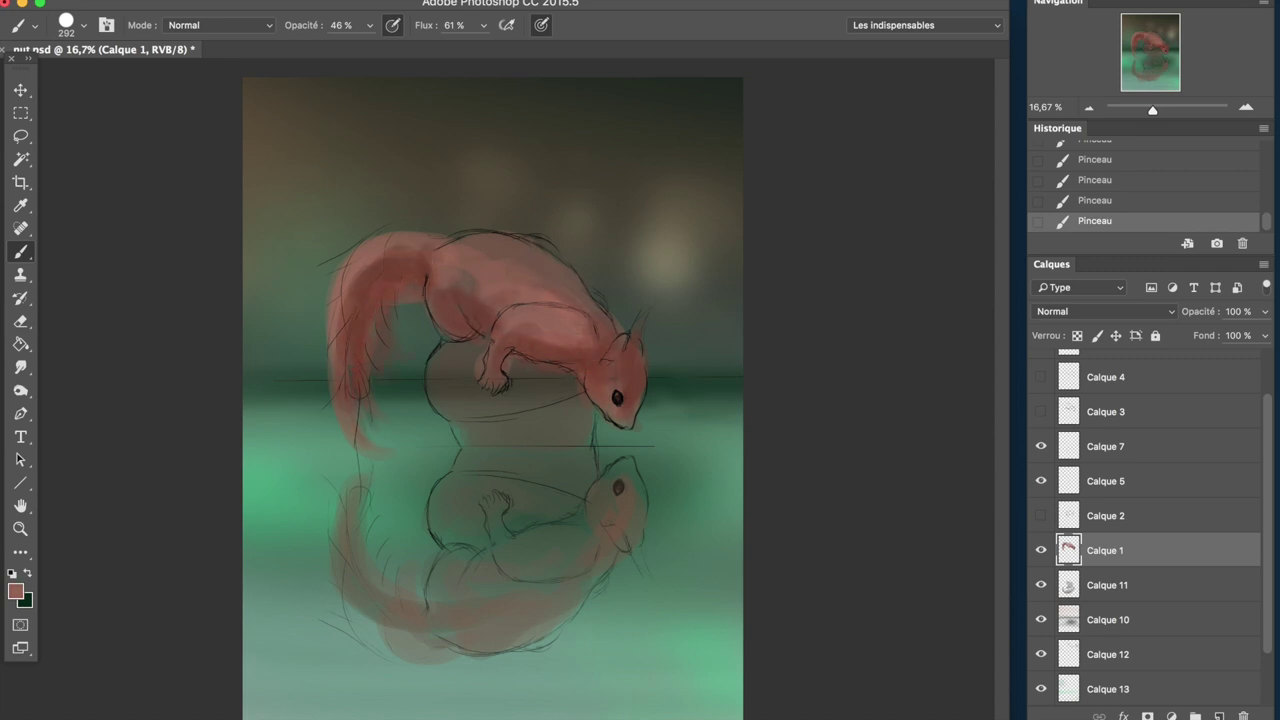
- Paint light pink and tan fur along the squirrel's back
left_click(15, 591)
left_click(966, 126)
mouse_move(570, 300)
left_mouse_down()
mouse_move(420, 245)
mouse_move(355, 245)
left_mouse_up()
left_click(15, 591)
left_click(783, 293)
left_click(966, 126)
left_click_drag(490, 360, 520, 320)
- Highlight the top of the squirrel's back with a light beige-pink
left_click(15, 591)
left_click(760, 290)
left_click(966, 126)
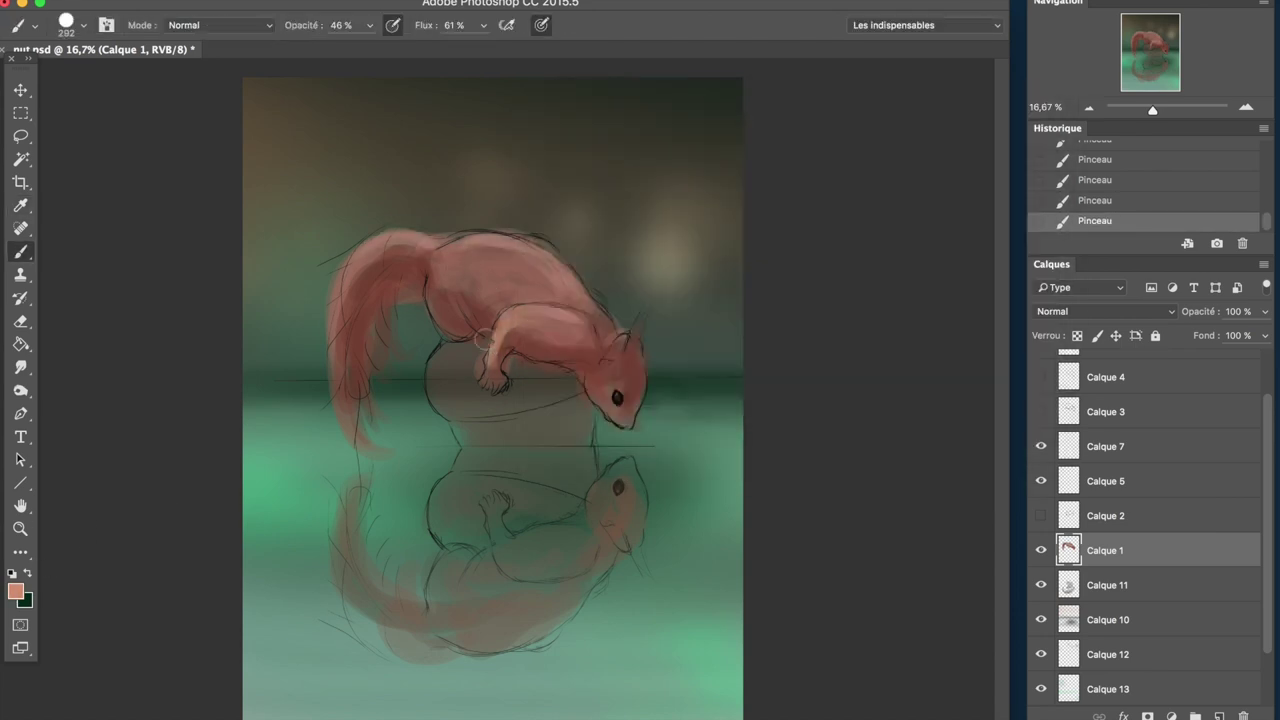
left_click(15, 591)
left_click(600, 140)
left_click(966, 126)
left_click_drag(497, 232, 552, 242)
- Paint dark brown shadow strokes beneath the squirrel
left_click(1070, 588)
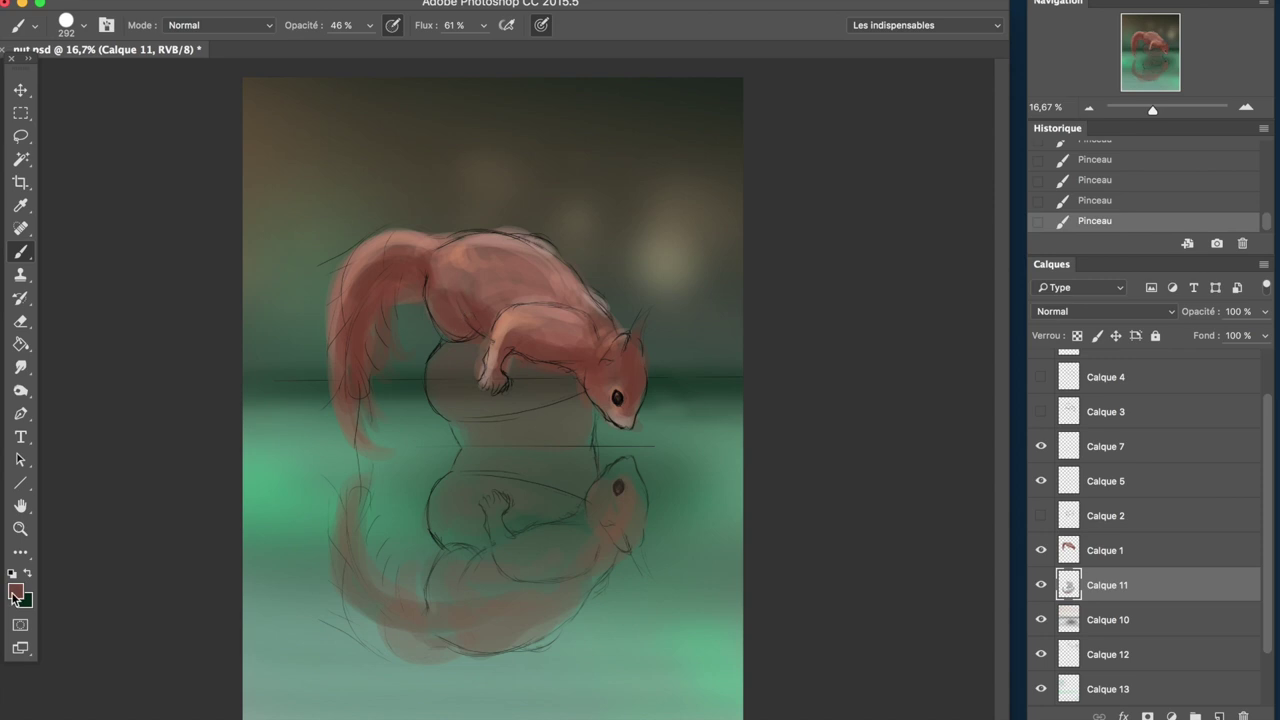
left_click(15, 591)
left_click(966, 126)
left_click_drag(575, 395, 445, 370)
left_click_drag(460, 425, 579, 412)
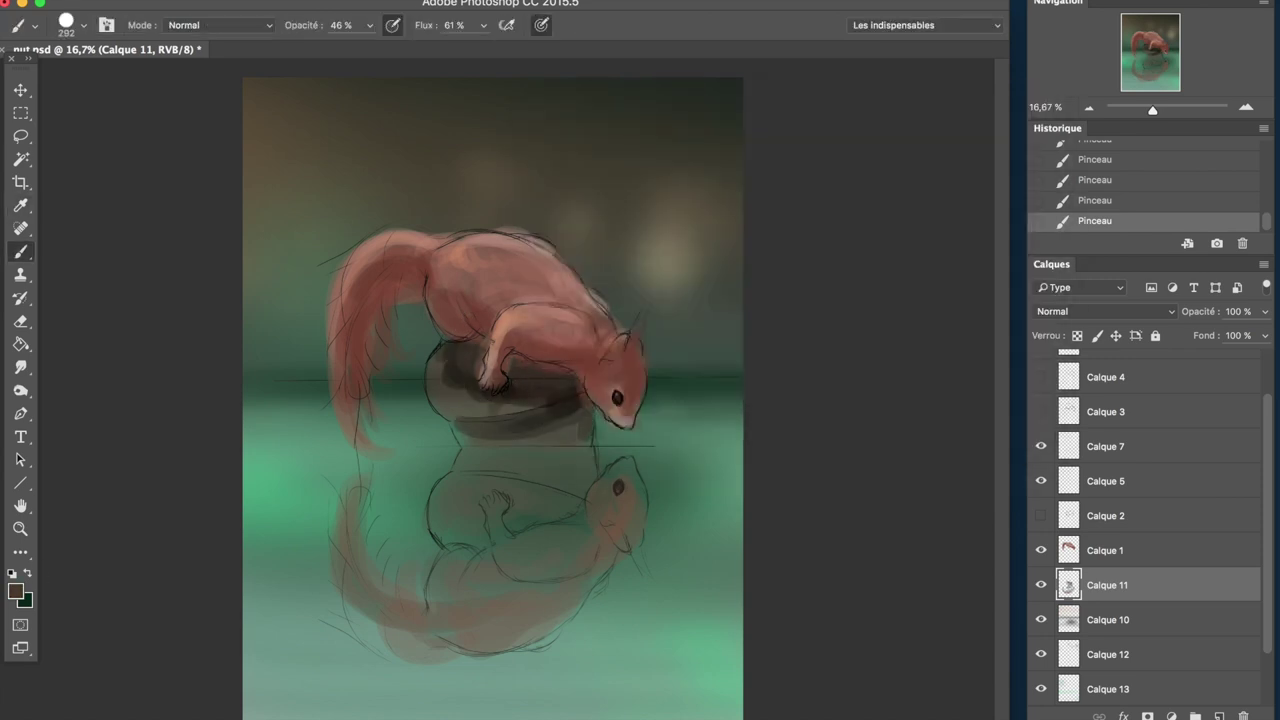
- Tint the nut reddish-brown and lighten it with light beige tones
left_click(452, 366, "alt")
left_click_drag(440, 395, 546, 404)
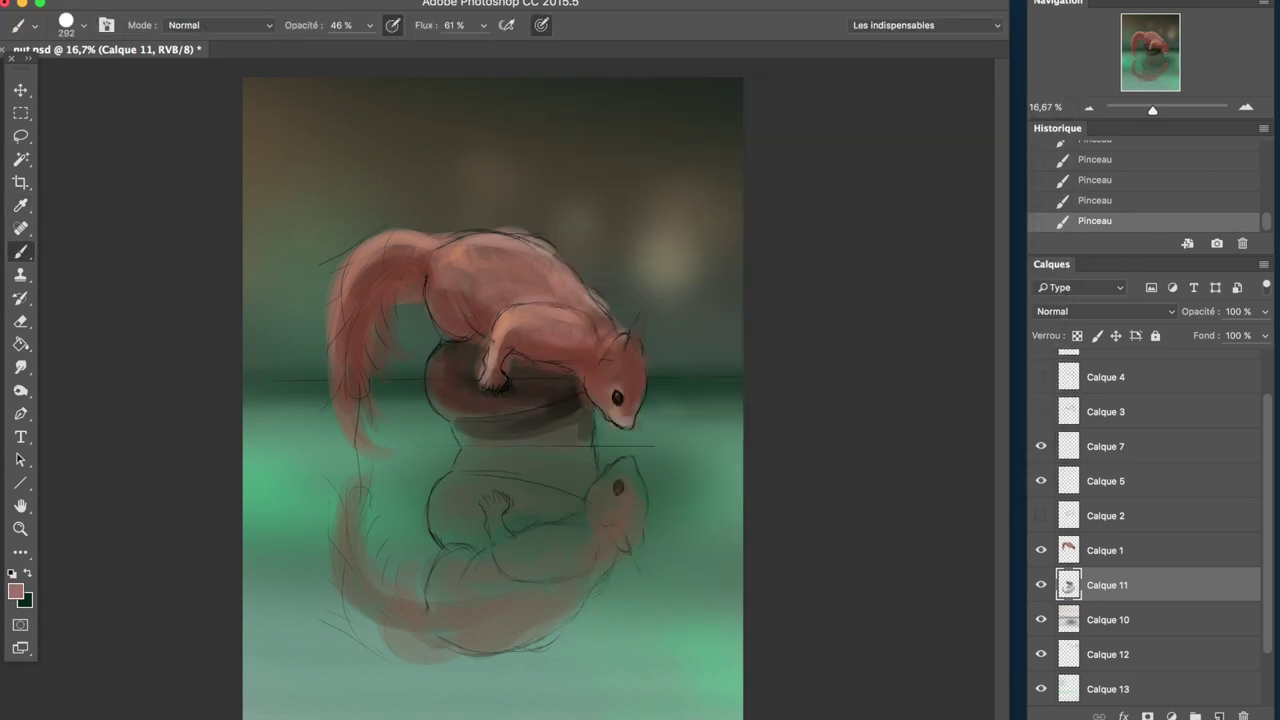
left_click(465, 371, "alt")
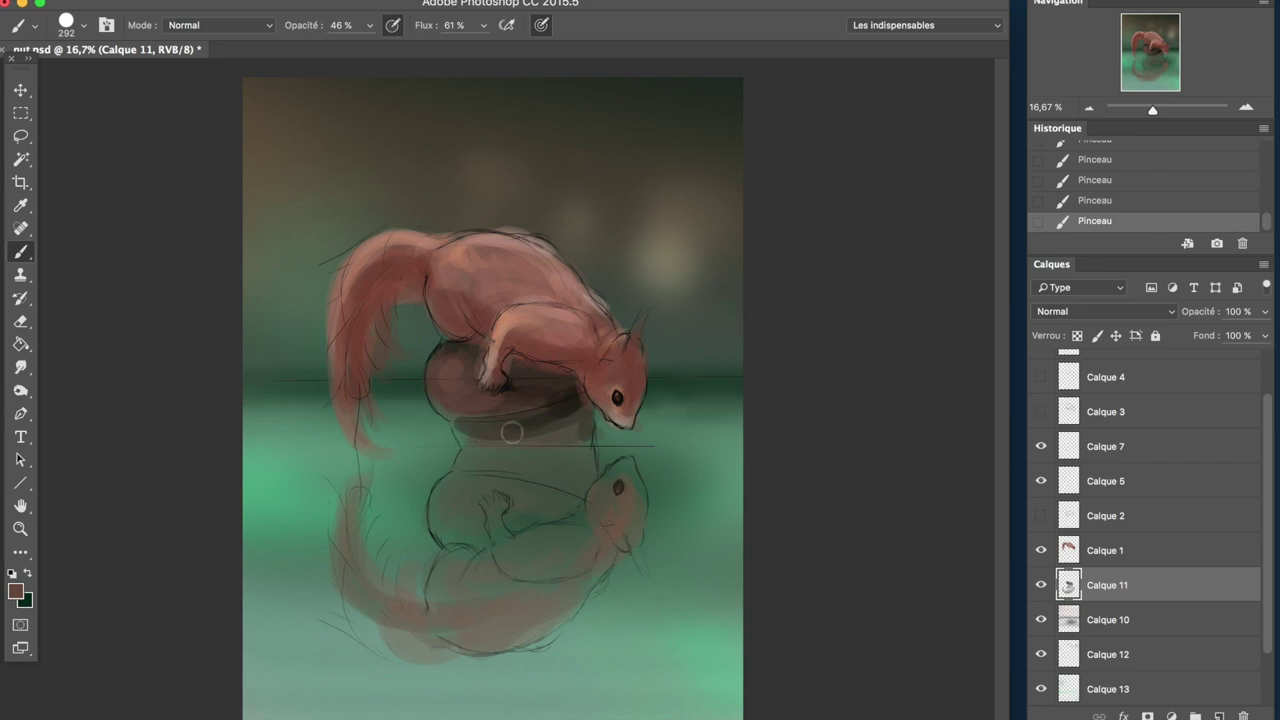
left_click_drag(511, 432, 570, 418)
left_click(15, 591)
left_click(929, 129)
left_click_drag(440, 360, 495, 415)
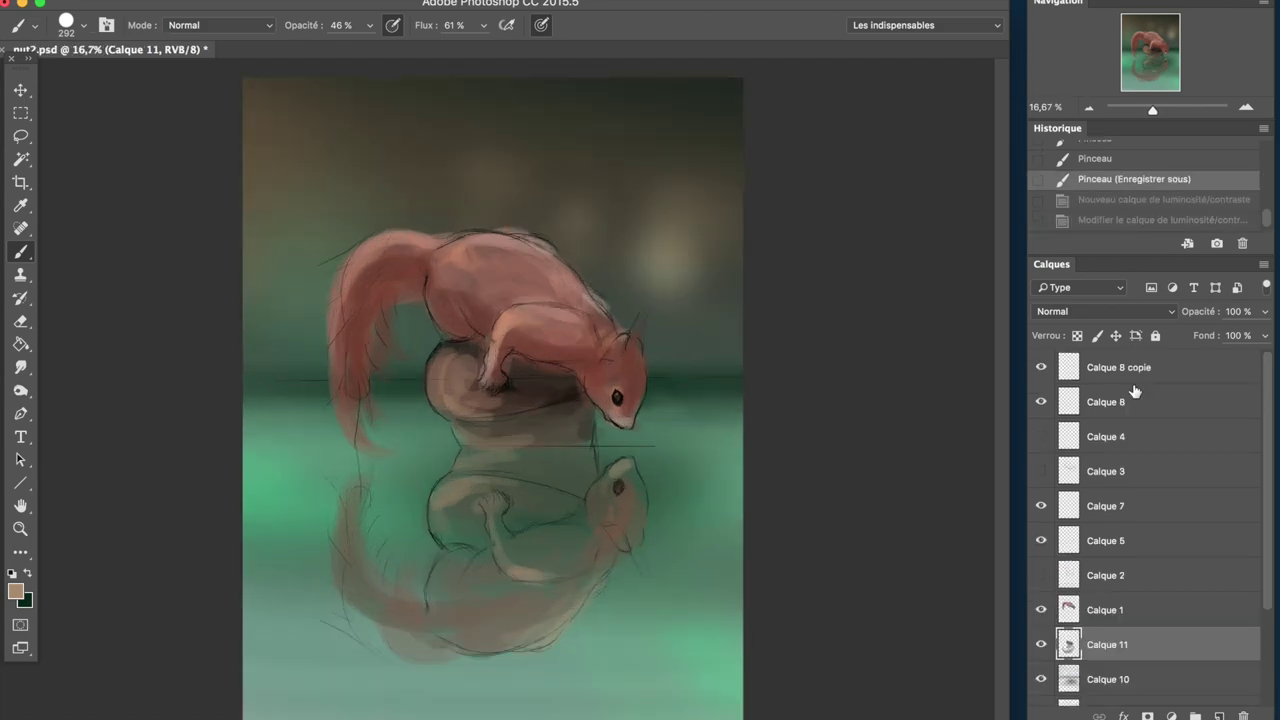
- Add Brightness/Contrast and a Color Balance pushing highlights toward red and yellow
left_click(680, 191)
left_click_drag(1009, 410, 1036, 444)
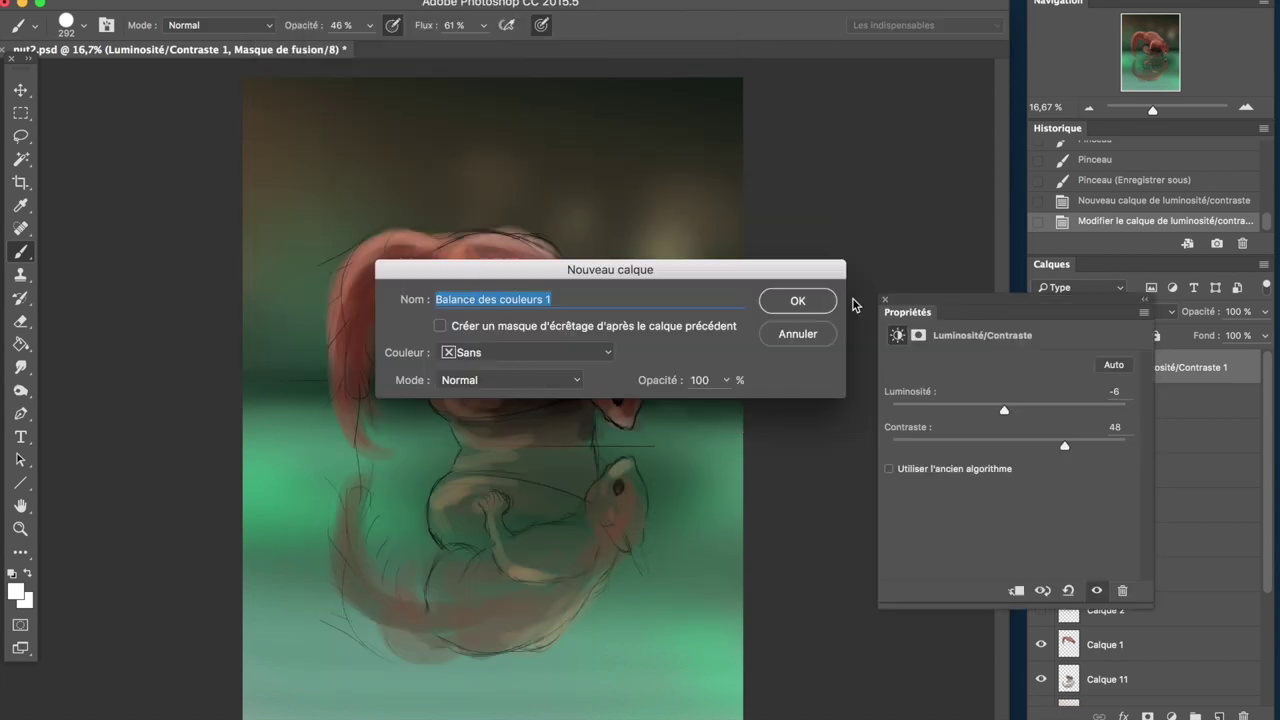
left_click(806, 297)
left_click_drag(986, 460, 993, 460)
key("ctrl+3")
left_click_drag(986, 405, 995, 405)
left_click_drag(986, 460, 972, 460)
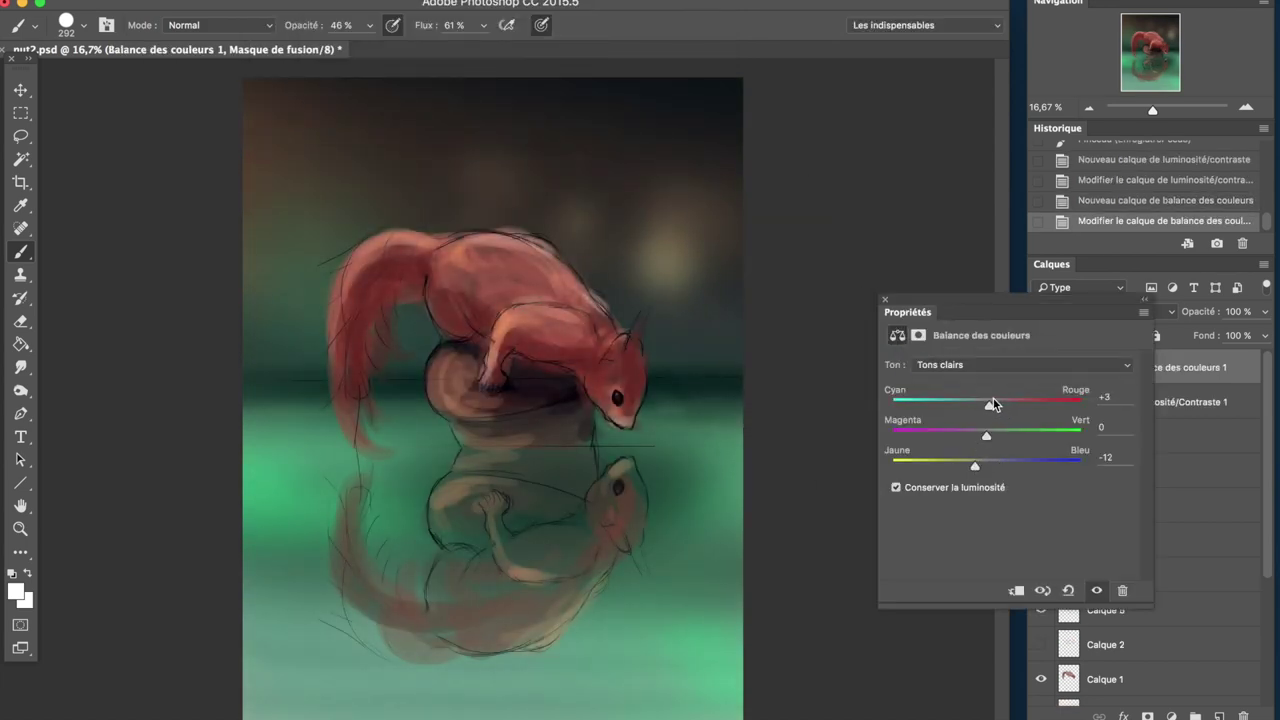
left_click(885, 299)
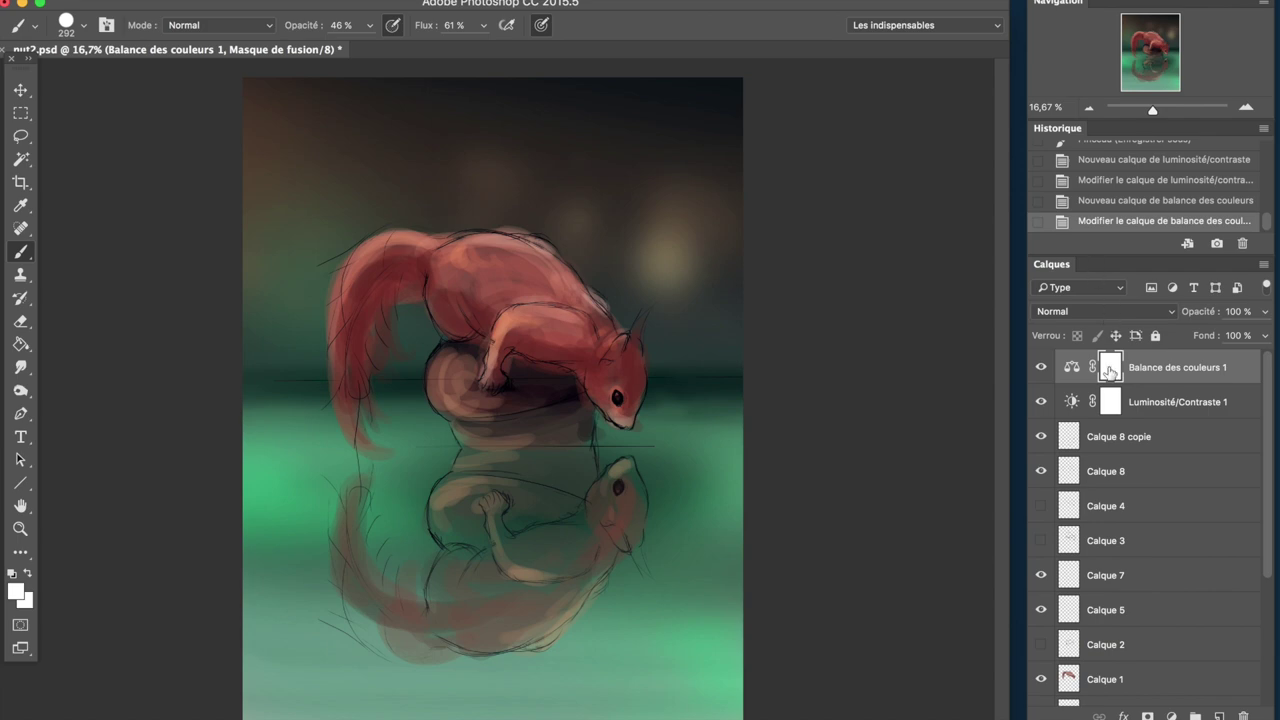
- Select Calque 1 and add the new empty layer Calque 14
left_click(1095, 679)
key("ctrl+plus")
key("ctrl+plus")
key("ctrl+plus")
key("ctrl+shift+alt+n")
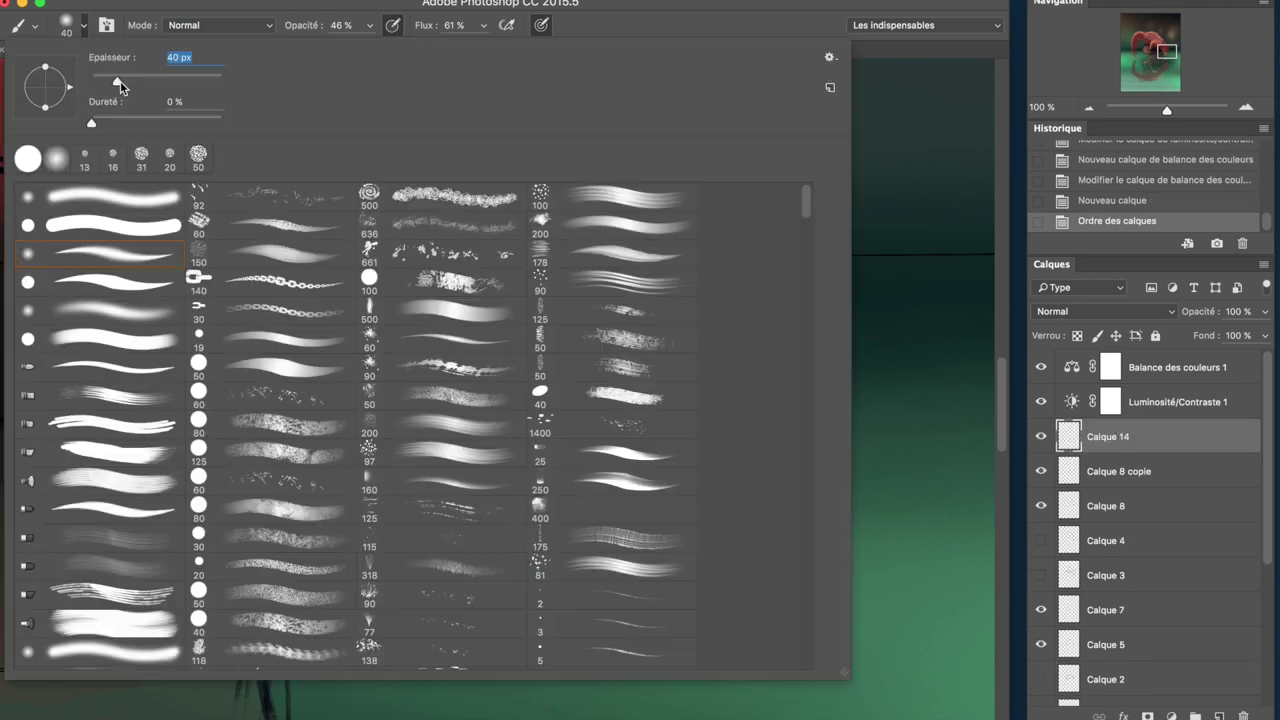
- Raise brush opacity and darken the eye and its rim with black
key("Return")
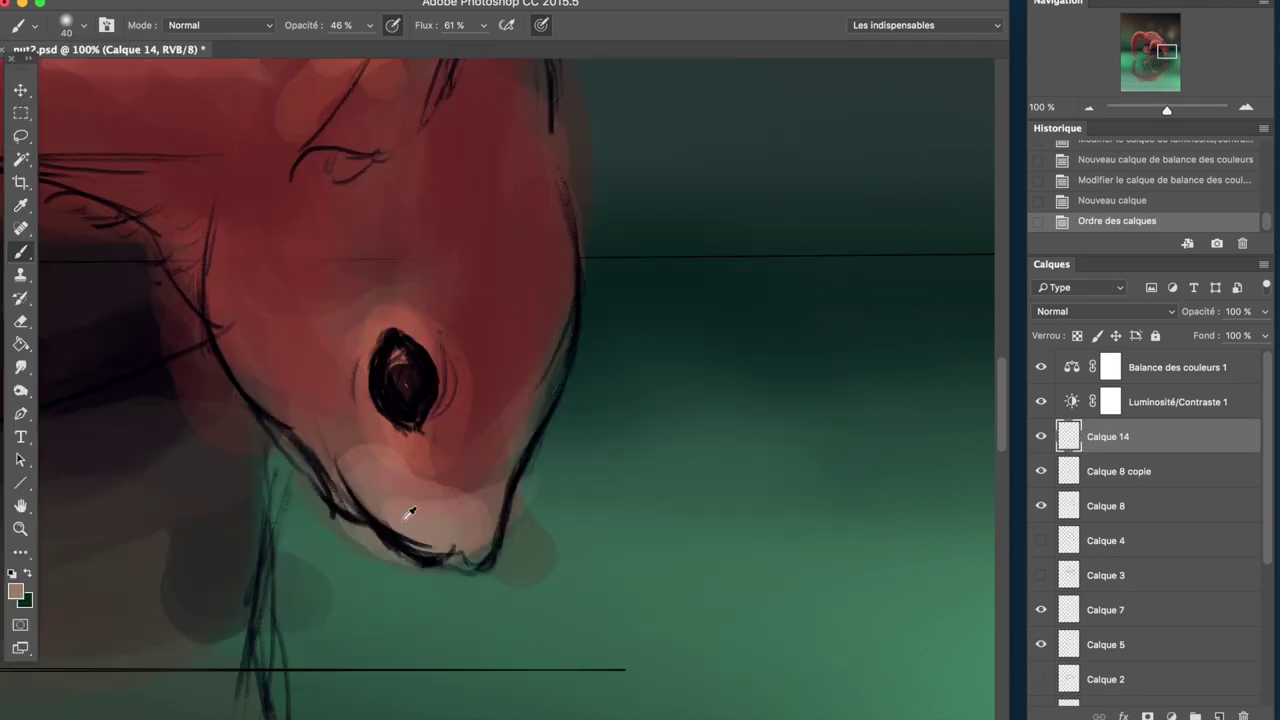
key("7")
key("4")
left_click(396, 410, "alt")
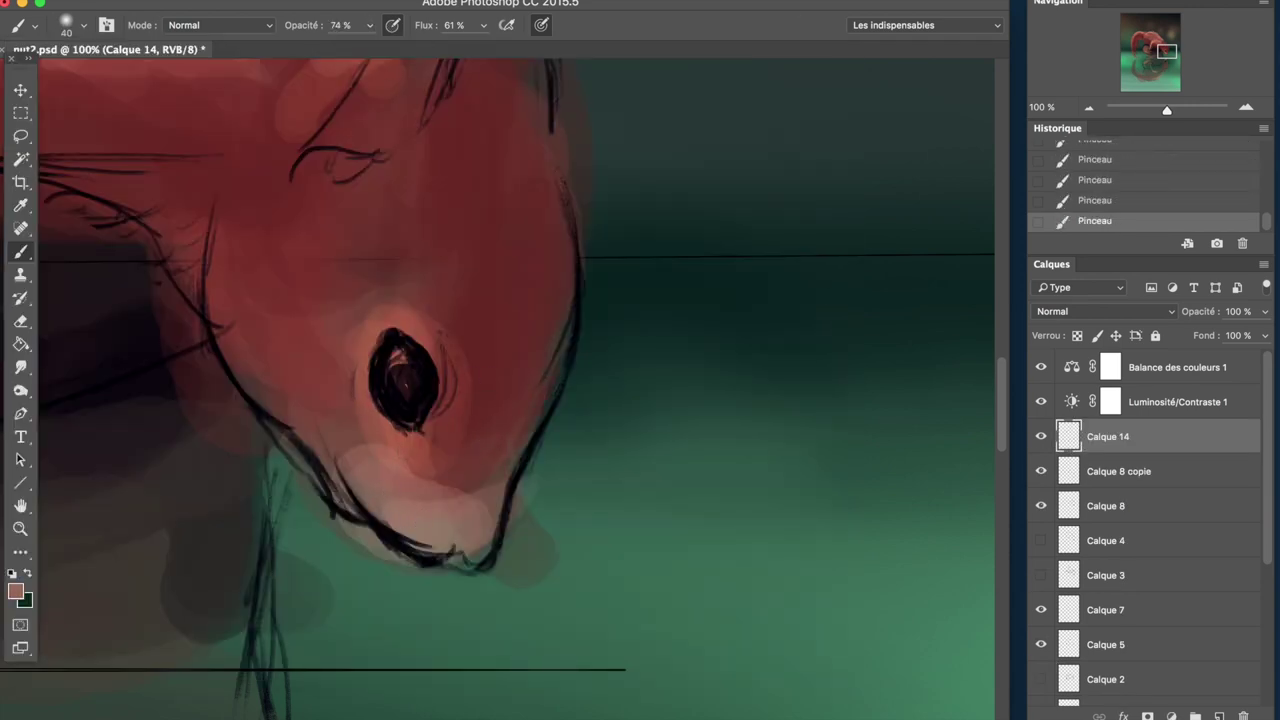
left_click_drag(432, 332, 418, 426)
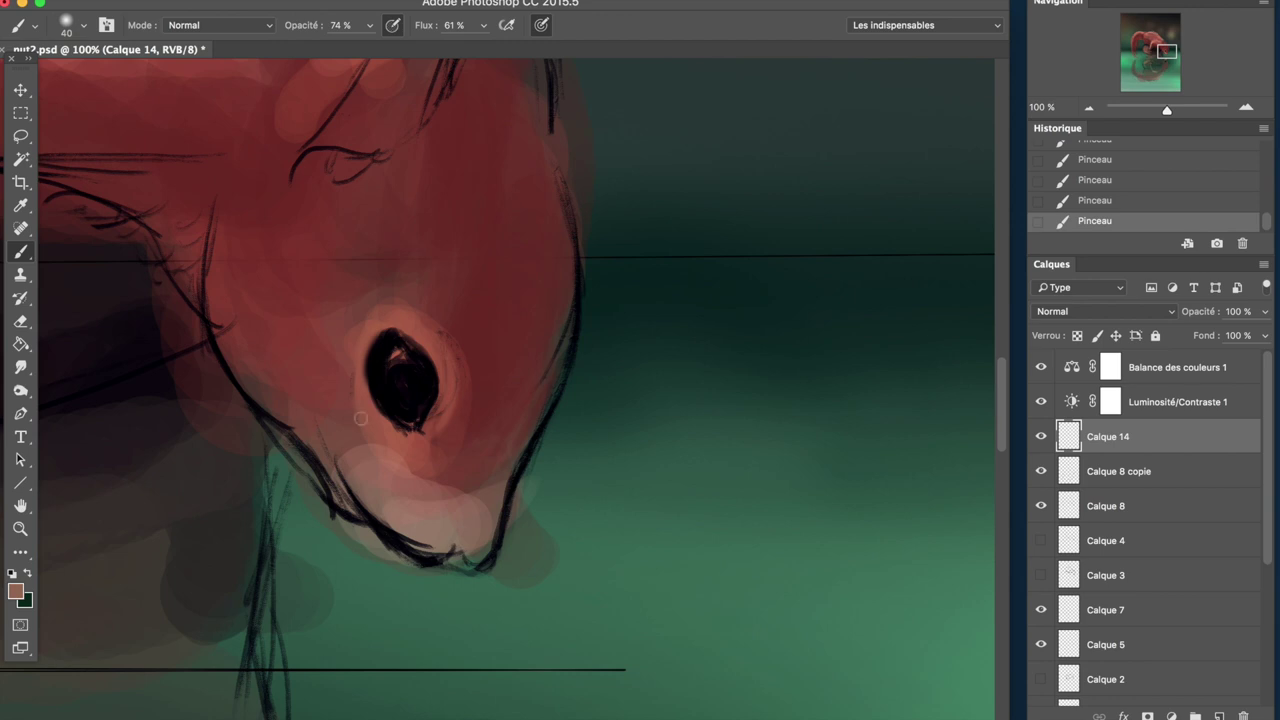
key("ctrl+minus")
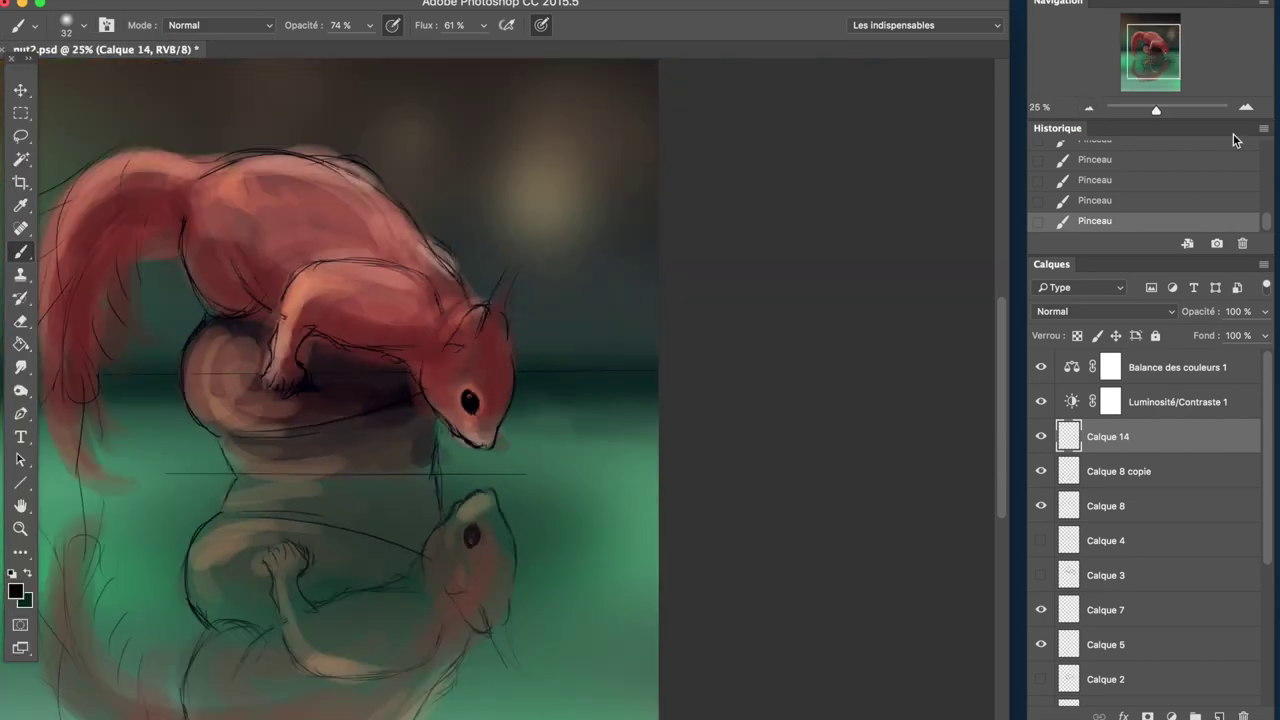
- Paint soft head shading and darken the area just below the eye
left_click_drag(444, 377, 384, 409)
left_click(384, 409, "alt")
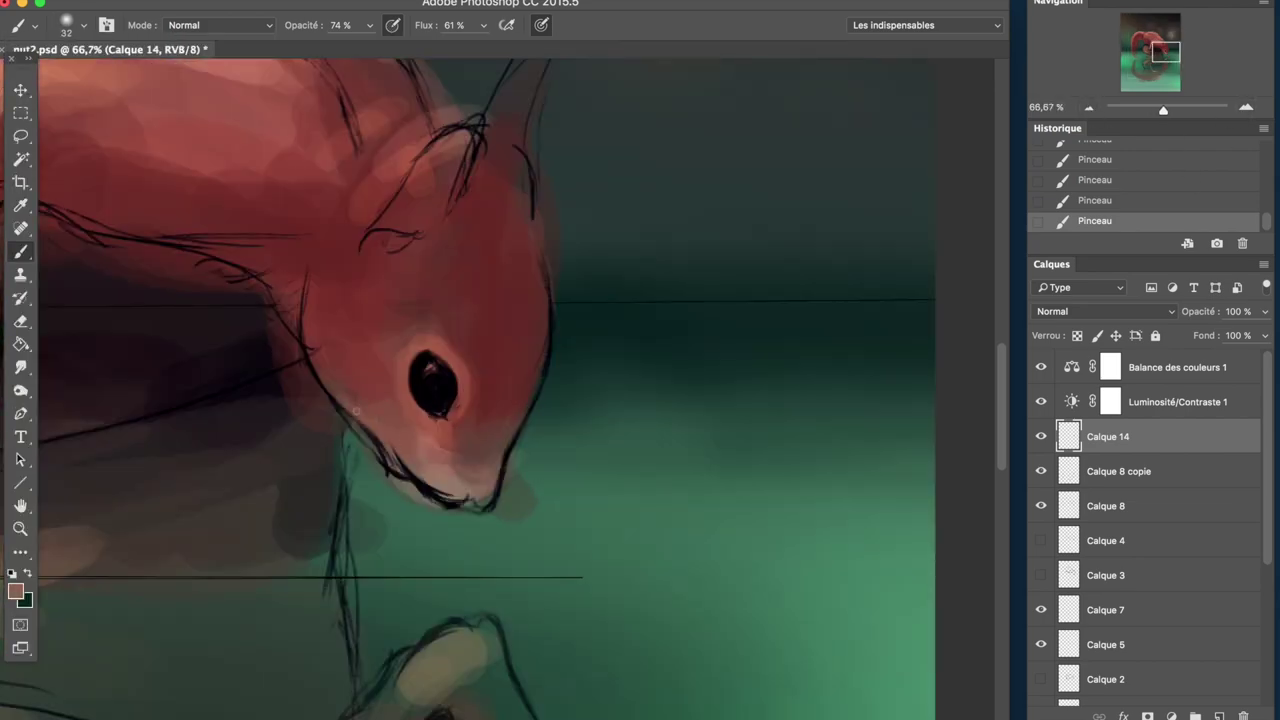
key("ctrl+minus")
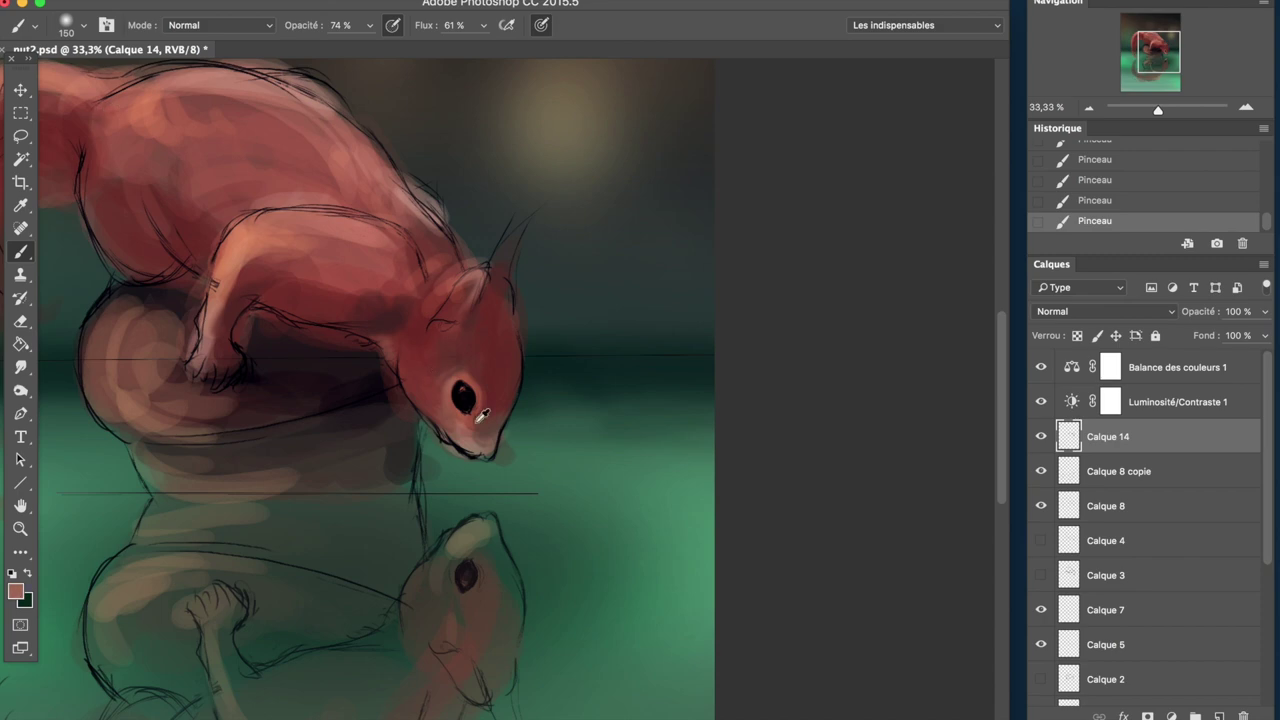
scroll(573, 310, "down", 2)
scroll(573, 310, "up", 4)
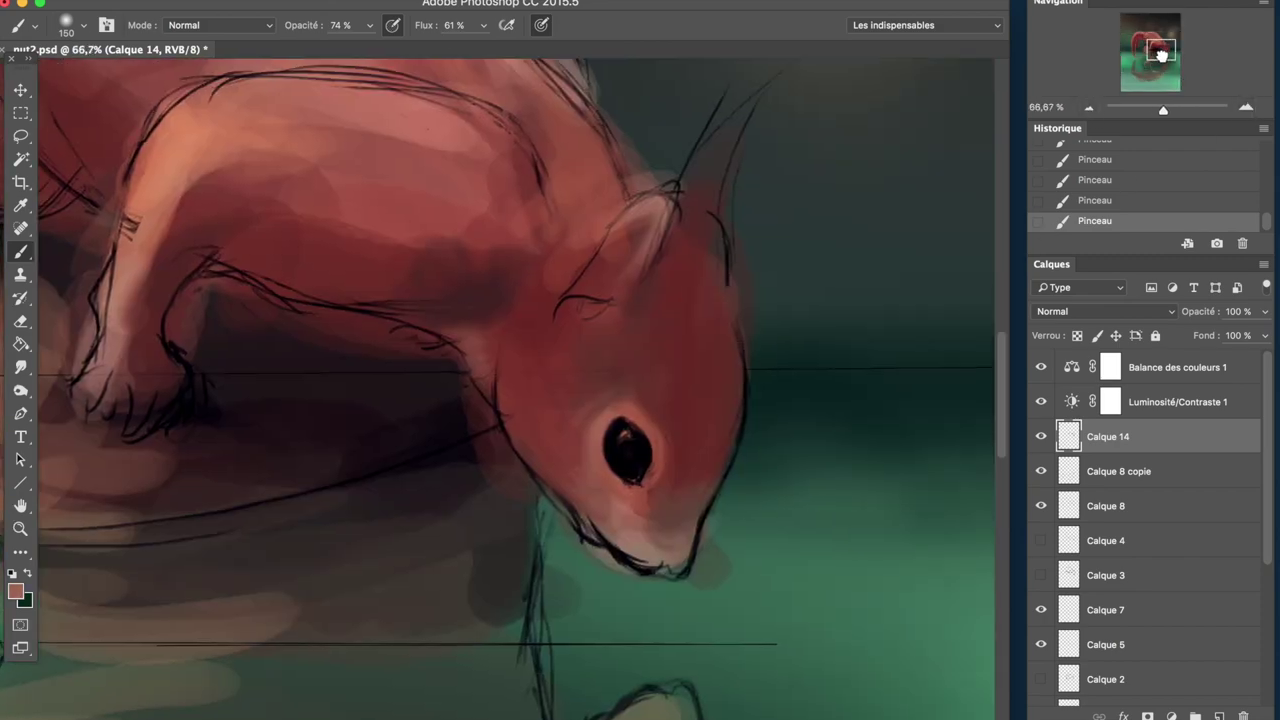
mouse_move(578, 440)
left_mouse_down()
mouse_move(615, 455)
mouse_move(590, 498)
left_mouse_up()
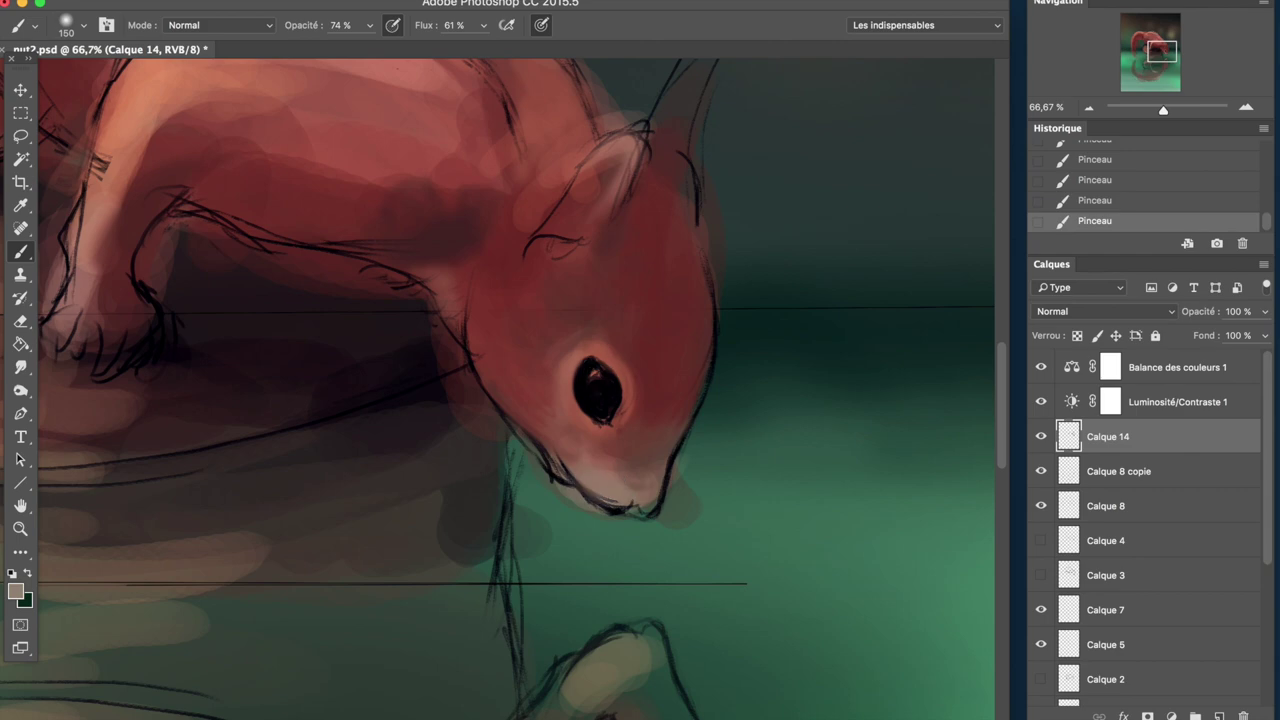
- Sample a darker red, choose a smaller brush and pick near-black for eye detail
left_click(513, 271, "alt")
scroll(513, 271, "down", 3)
scroll(492, 272, "up", 2)
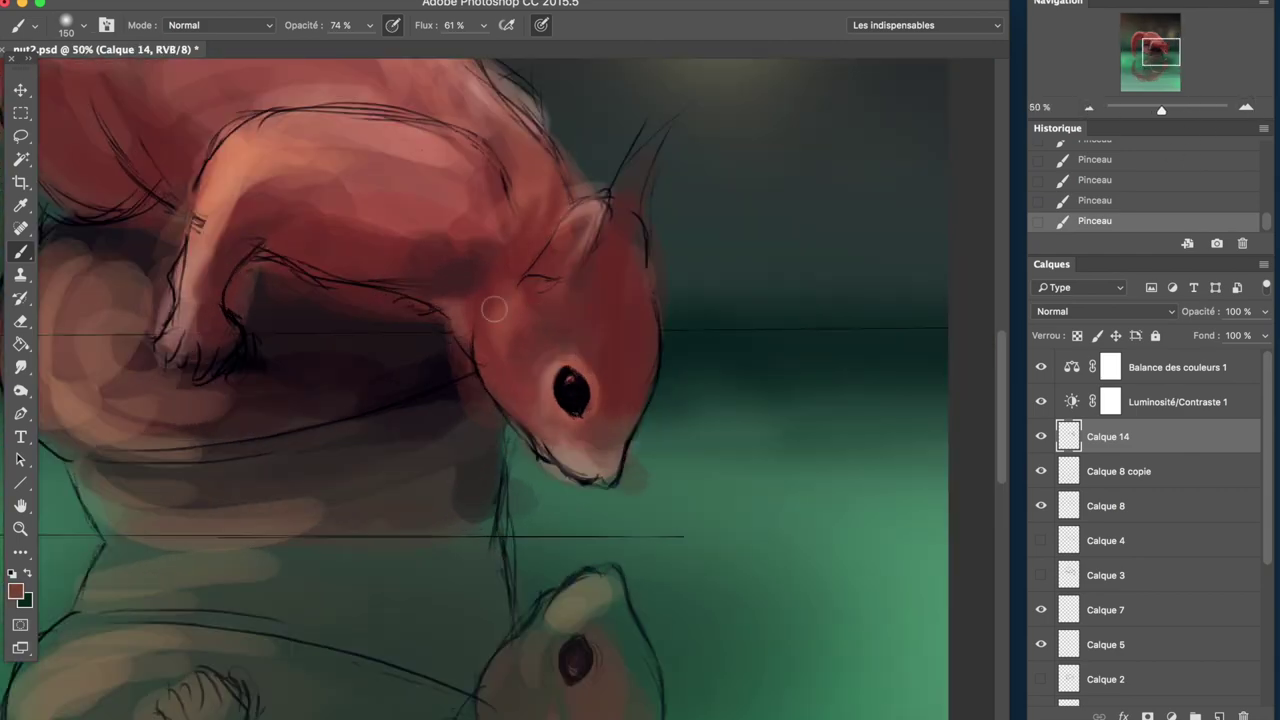
scroll(500, 400, "down", 3)
scroll(500, 400, "up", 3)
right_click(500, 450)
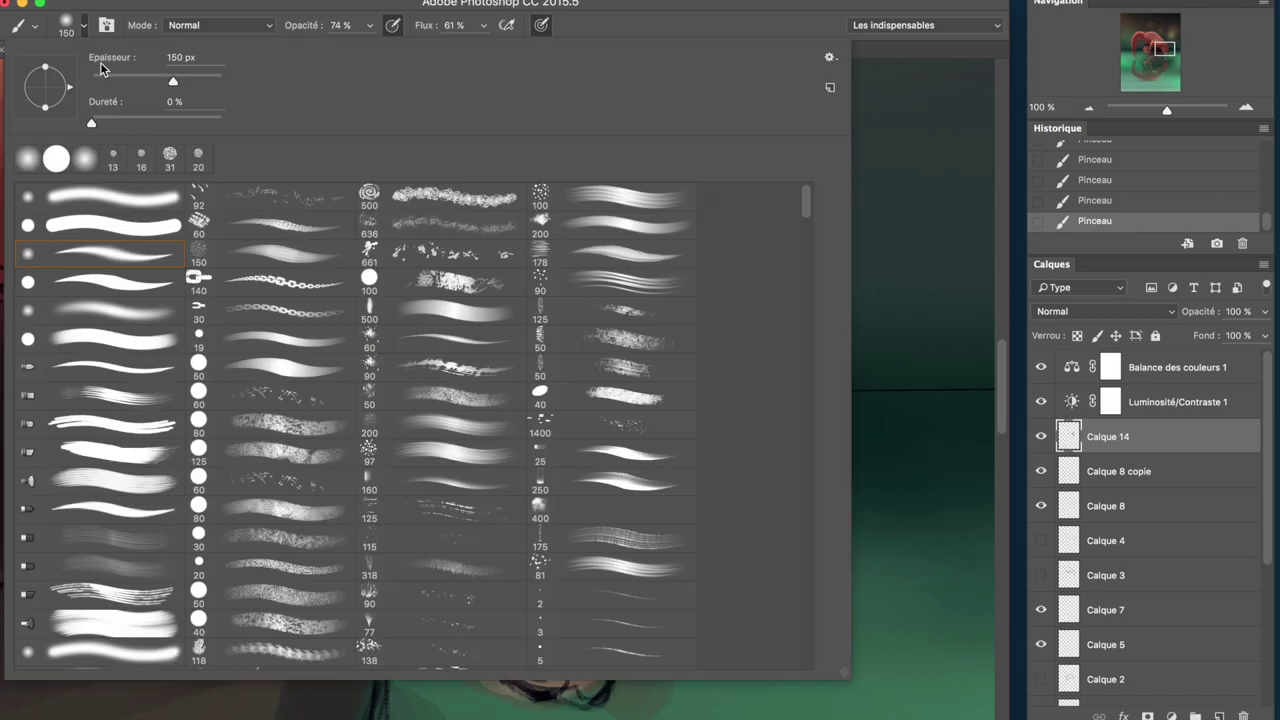
left_click(50, 140)
scroll(497, 492, "up", 2)
left_click(497, 492, "alt")
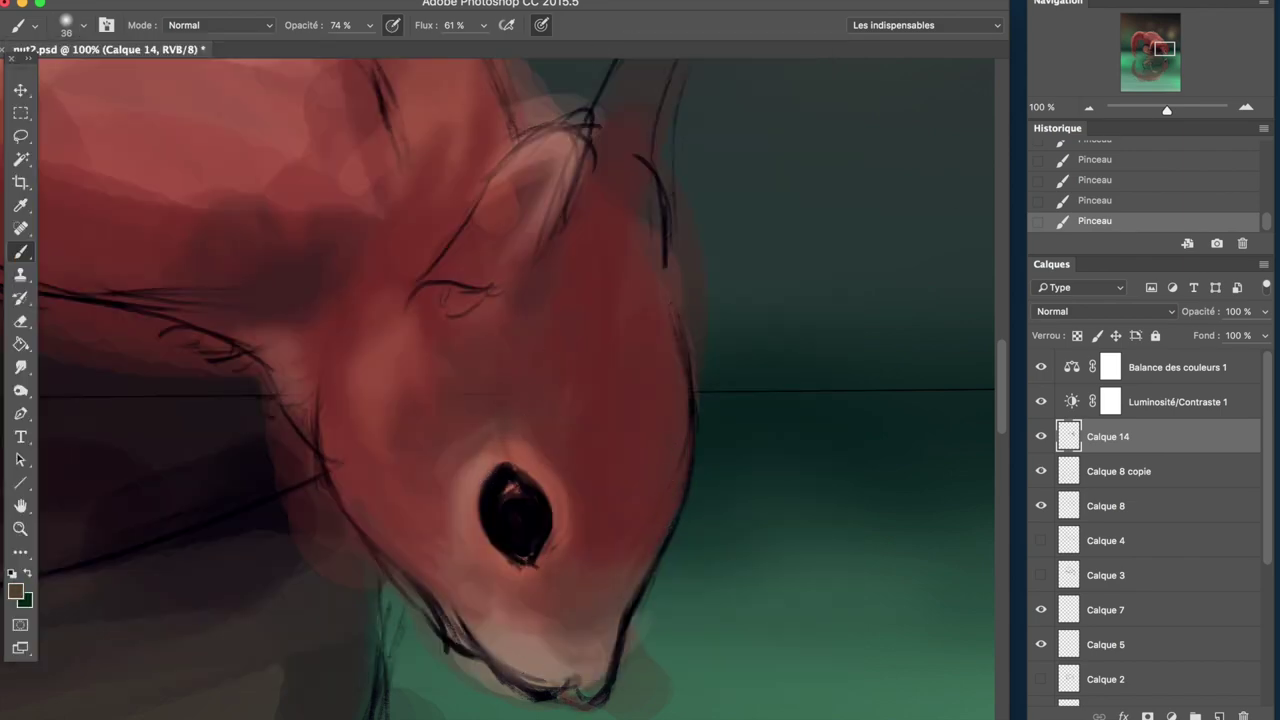
- Zoom to 50% on the squirrel's head and set a larger brush
left_click(1087, 106)
left_click(1245, 106)
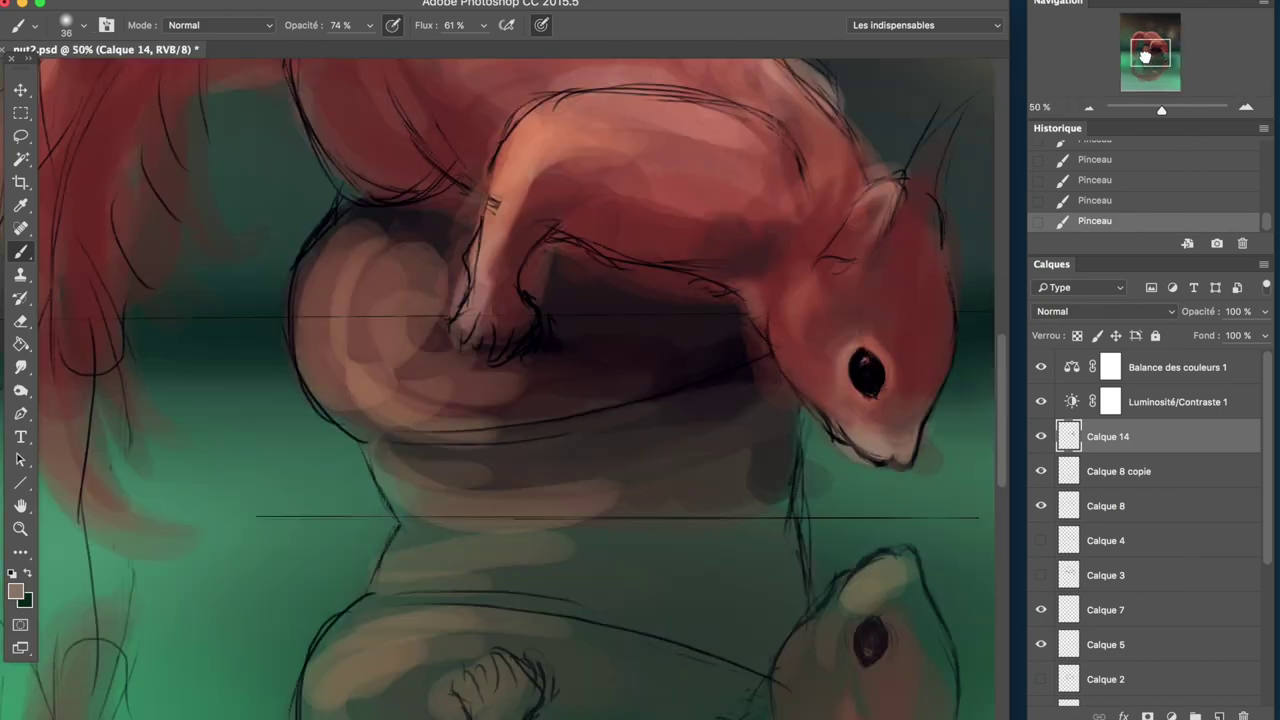
left_click_drag(1128, 55, 1135, 52)
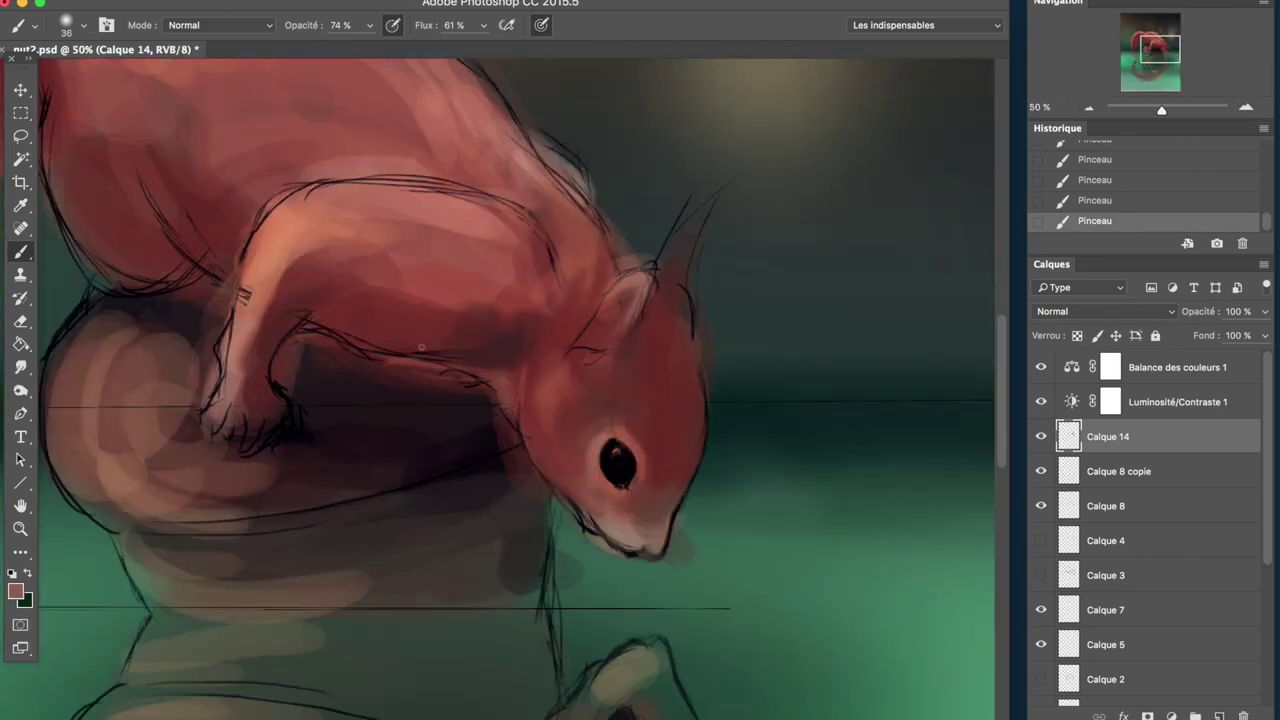
right_click(217, 413)
key("Return")
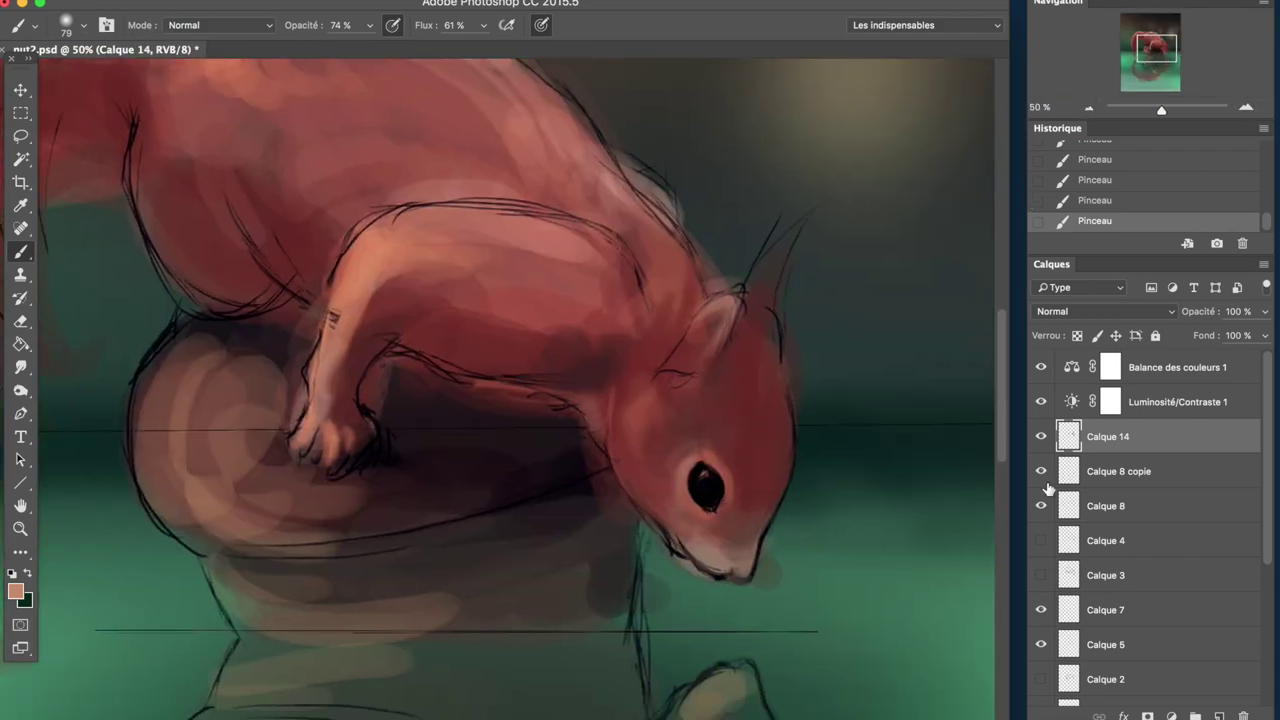
- Lower Calque 8's opacity to 55% and zoom back in on the head
key("alt+bracketleft")
key("alt+bracketleft")
left_click(1264, 311)
left_click_drag(1240, 341, 1215, 319)
key("ctrl+0")
left_click(1264, 311)
left_click(1245, 107)
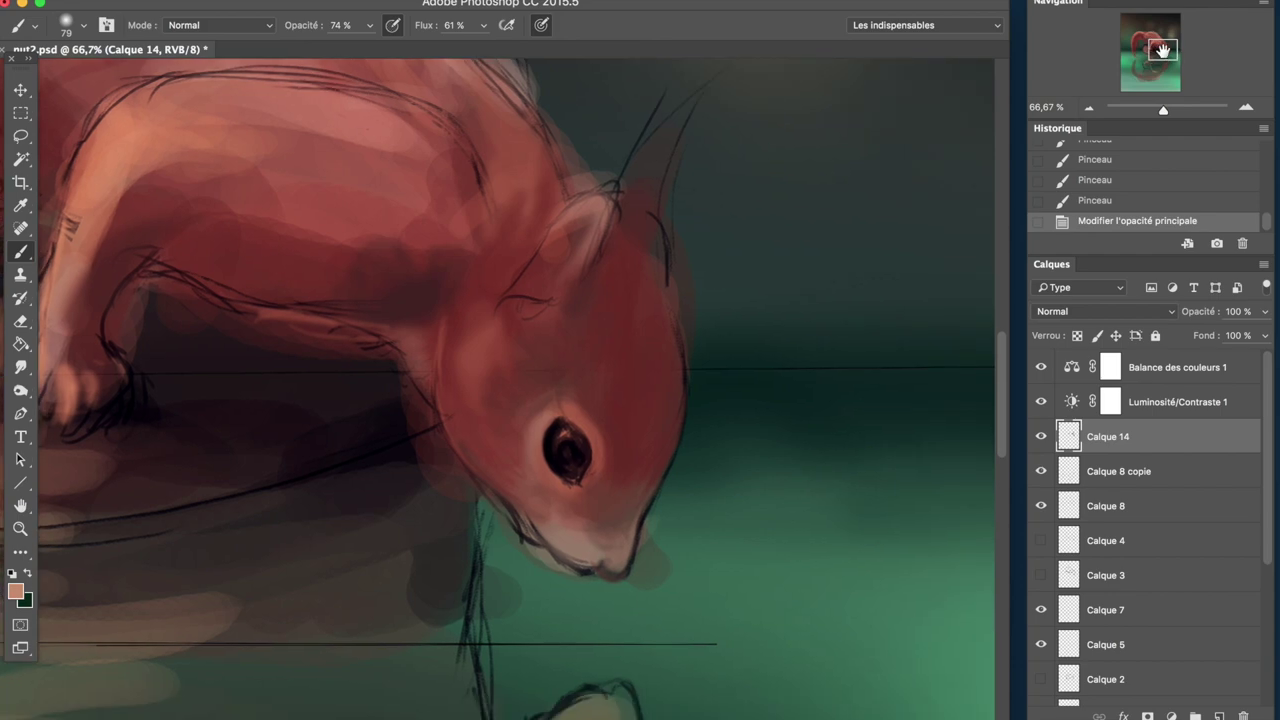
left_click(1089, 107)
left_click(1247, 104)
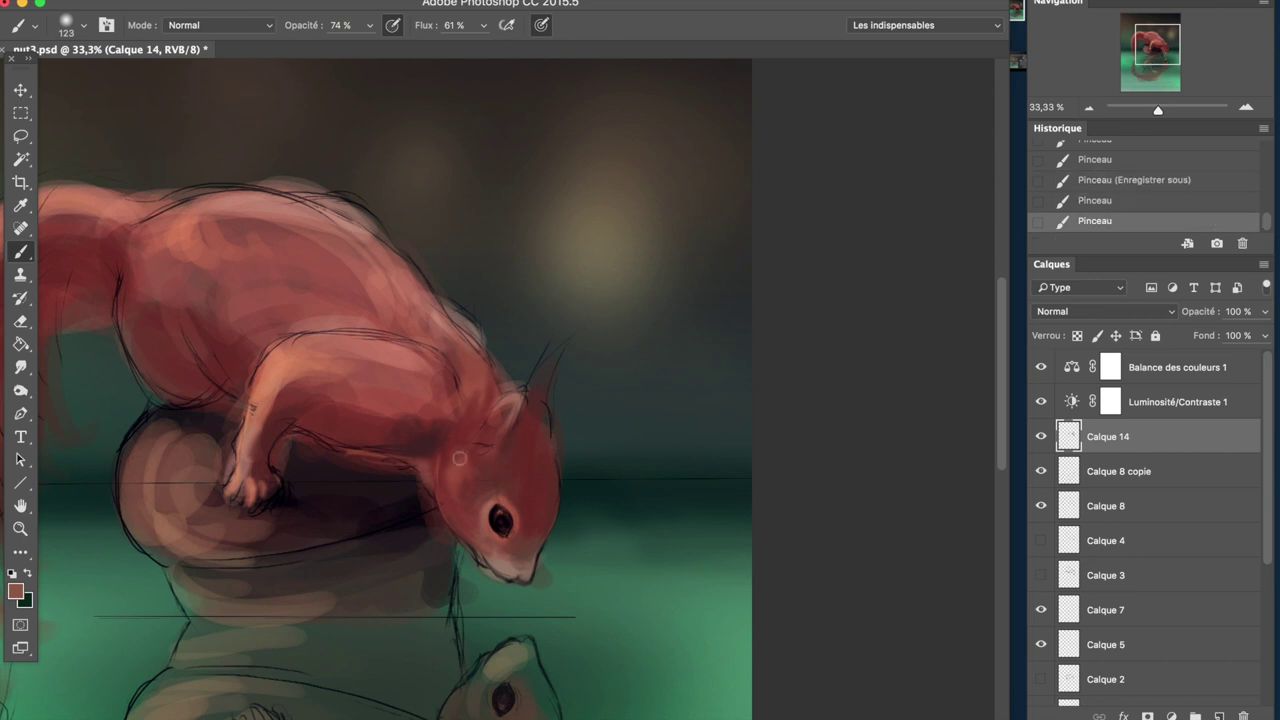
- Paint fur on Calque 14 with a 251 px brush, sampling dark brown and pinkish red
left_click_drag(459, 458, 438, 492)
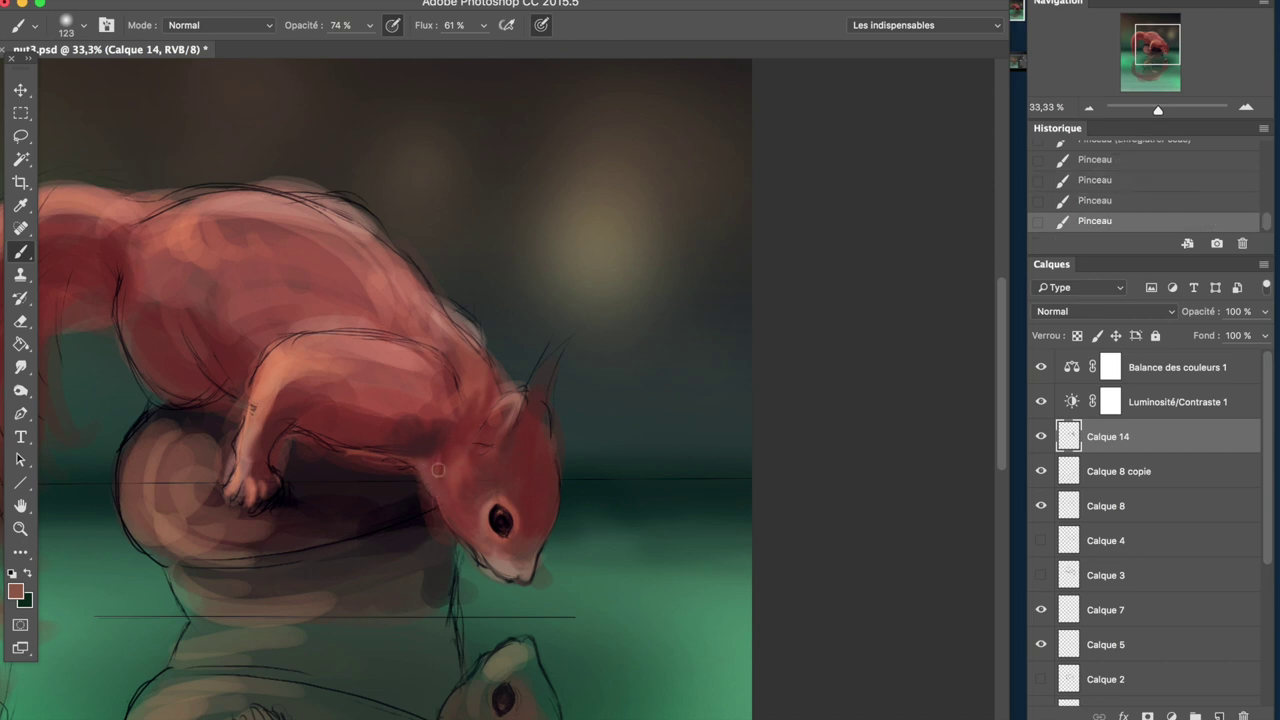
right_click(457, 398)
key("Return")
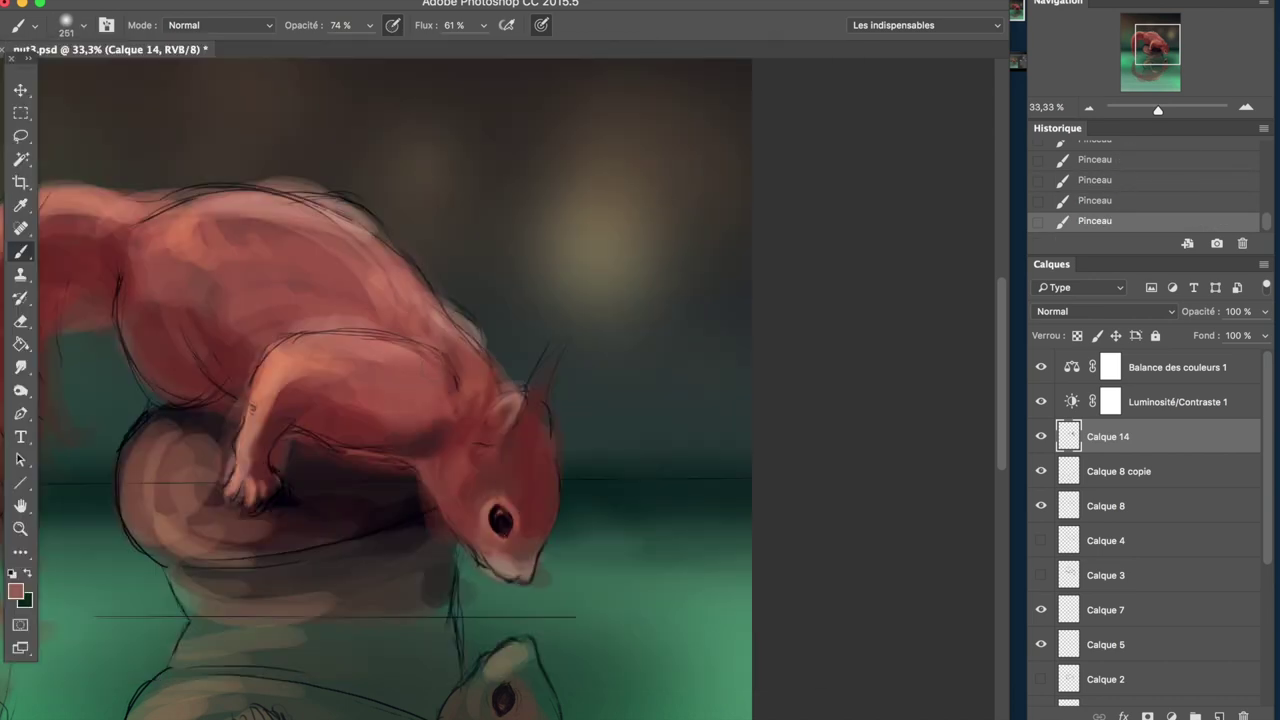
left_click(428, 410, "alt")
left_click(320, 470, "alt")
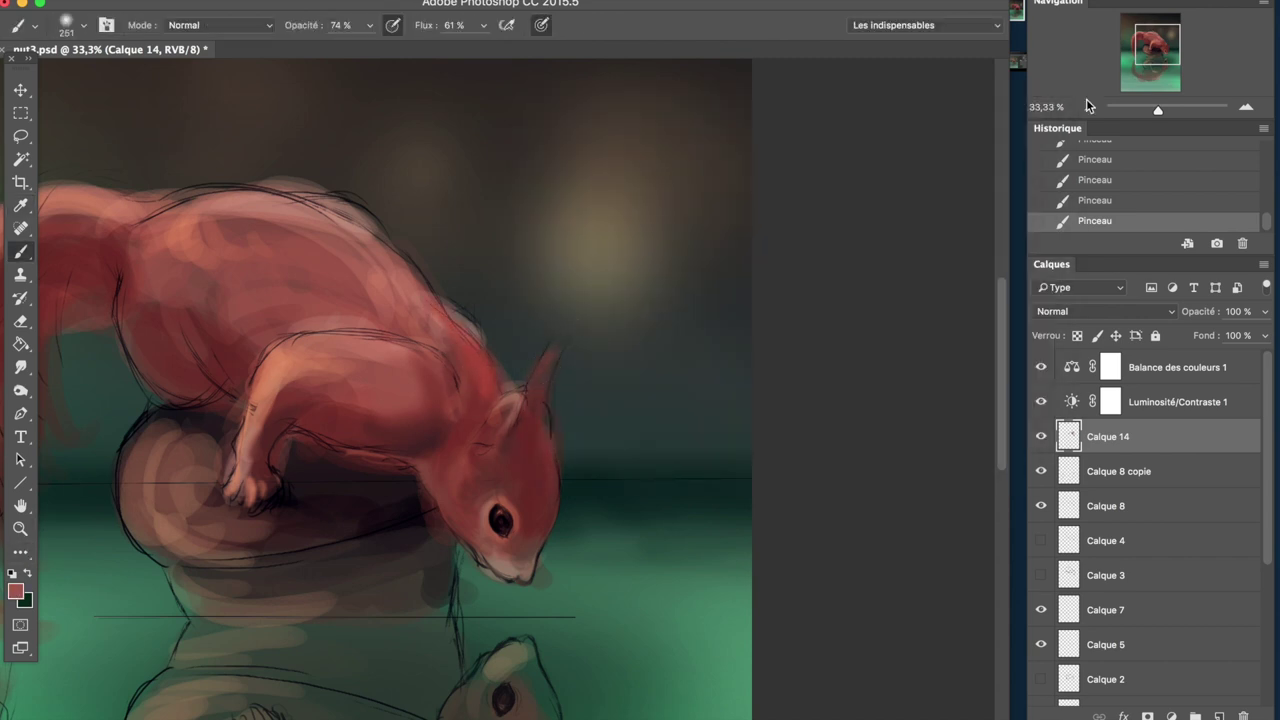
scroll(549, 449, "down", 2)
scroll(549, 449, "up", 1)
- Switch to a soft round brush preset at size 510 and blend the body and tail fur
left_click(84, 25)
left_click_drag(599, 336, 485, 369)
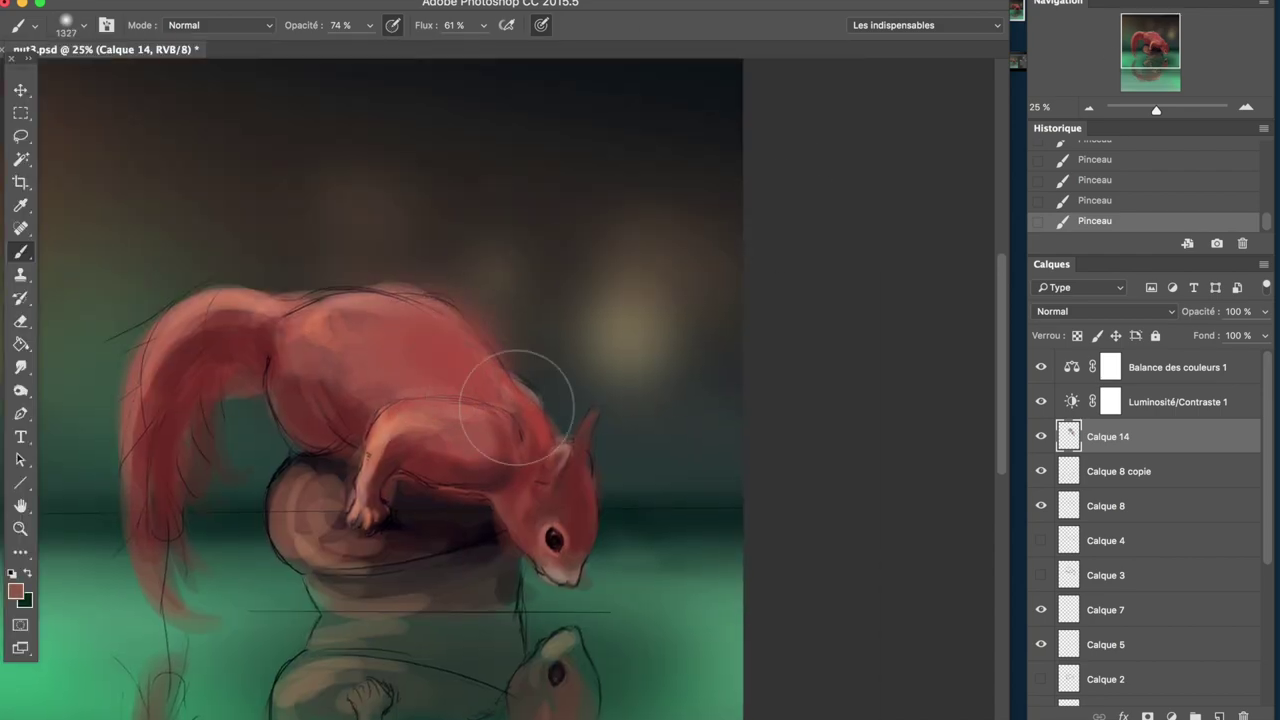
key("ctrl+minus")
key("ctrl+plus")
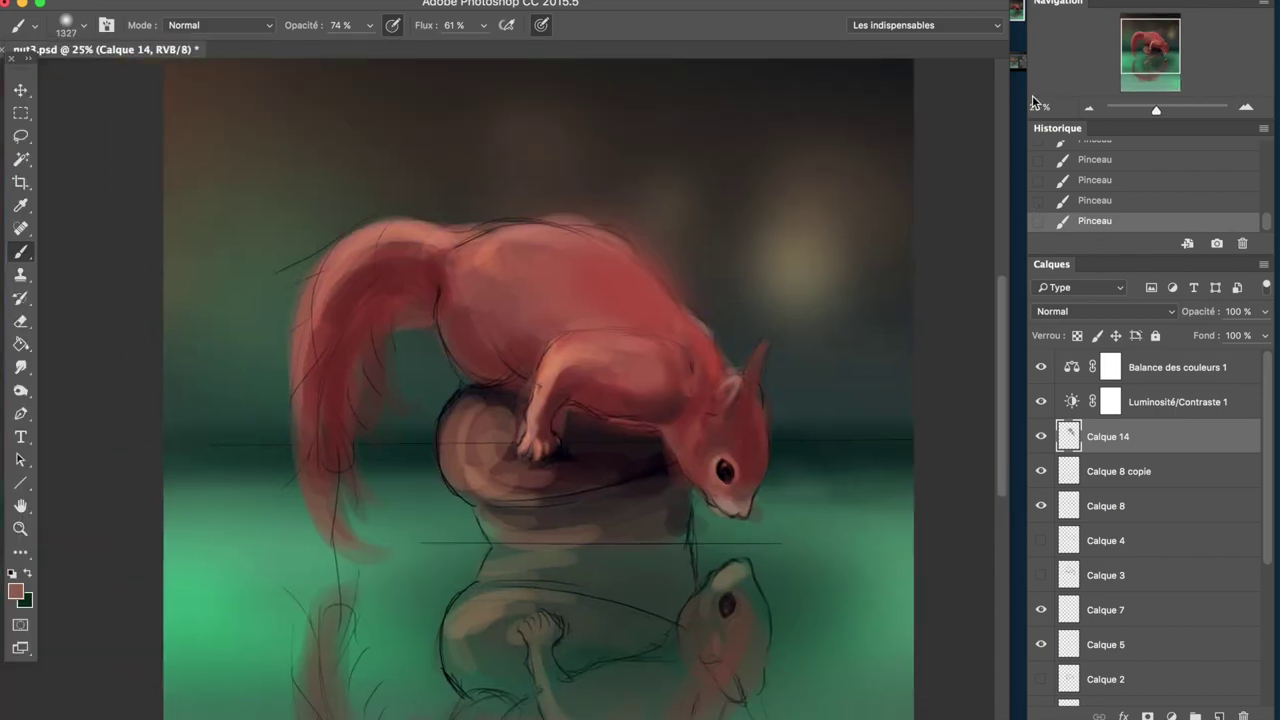
key("ctrl+plus")
left_click(84, 25)
double_click(413, 185)
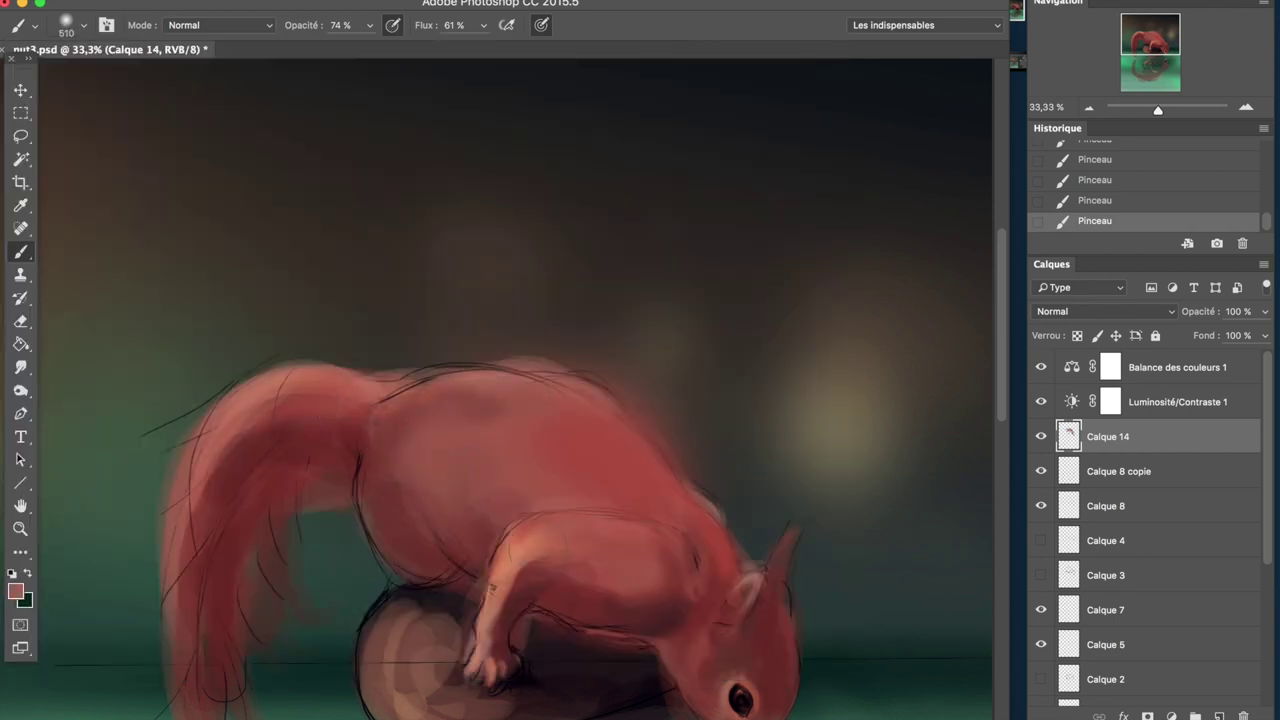
scroll(368, 552, "down", 5)
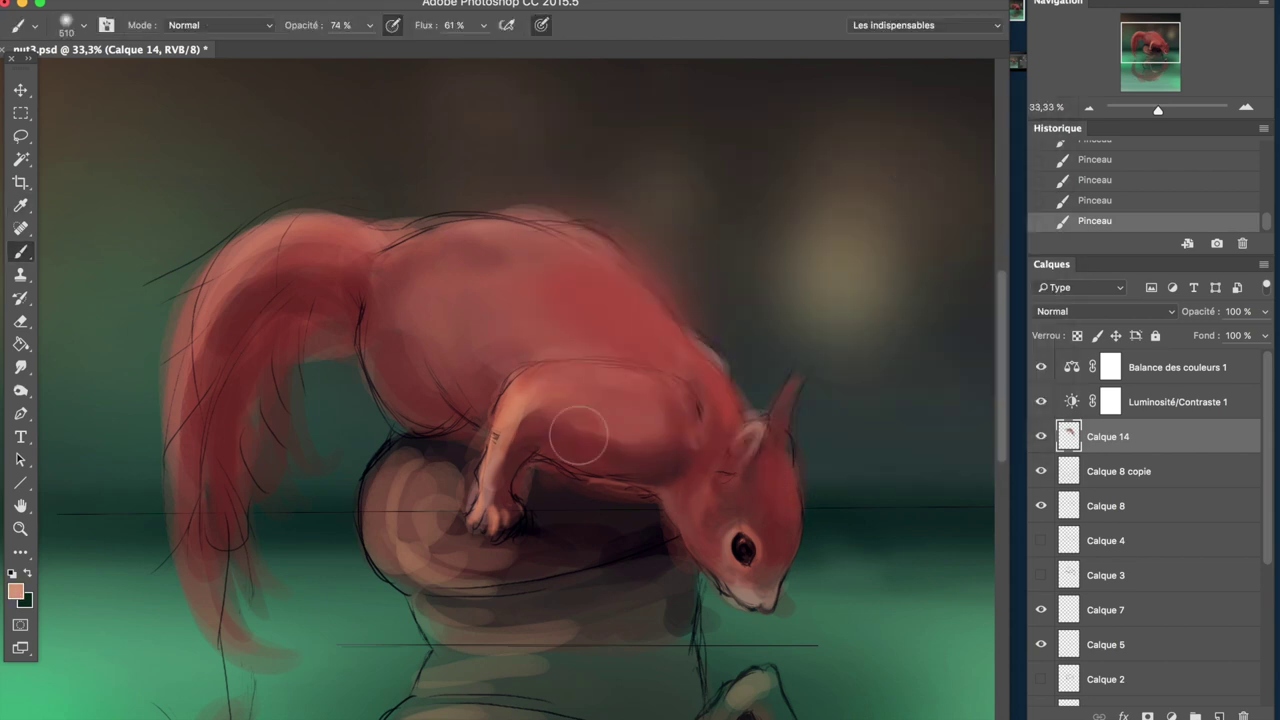
key("ctrl+minus")
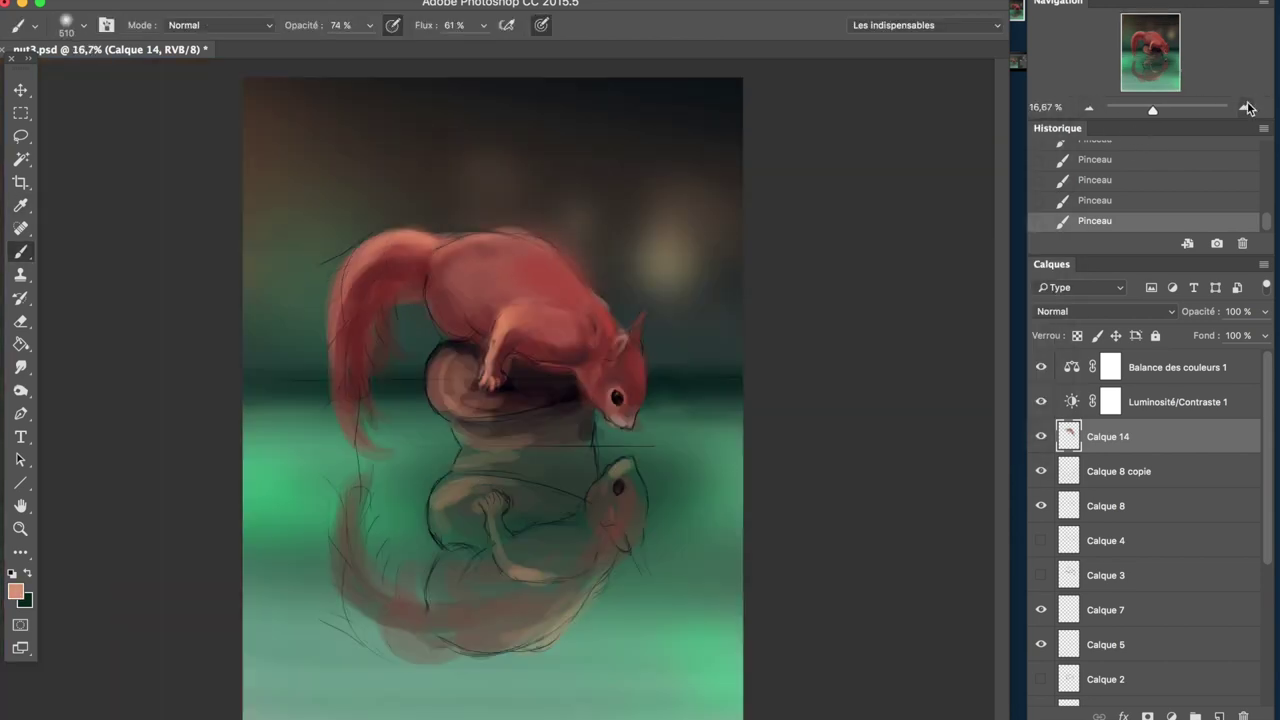
key("ctrl+plus")
scroll(1046, 615, "down", 3)
- Erase stray paint on Calque 1 around the lower tail, upper back and front leg
left_click(1068, 609)
key("e")
left_click_drag(370, 400, 420, 540)
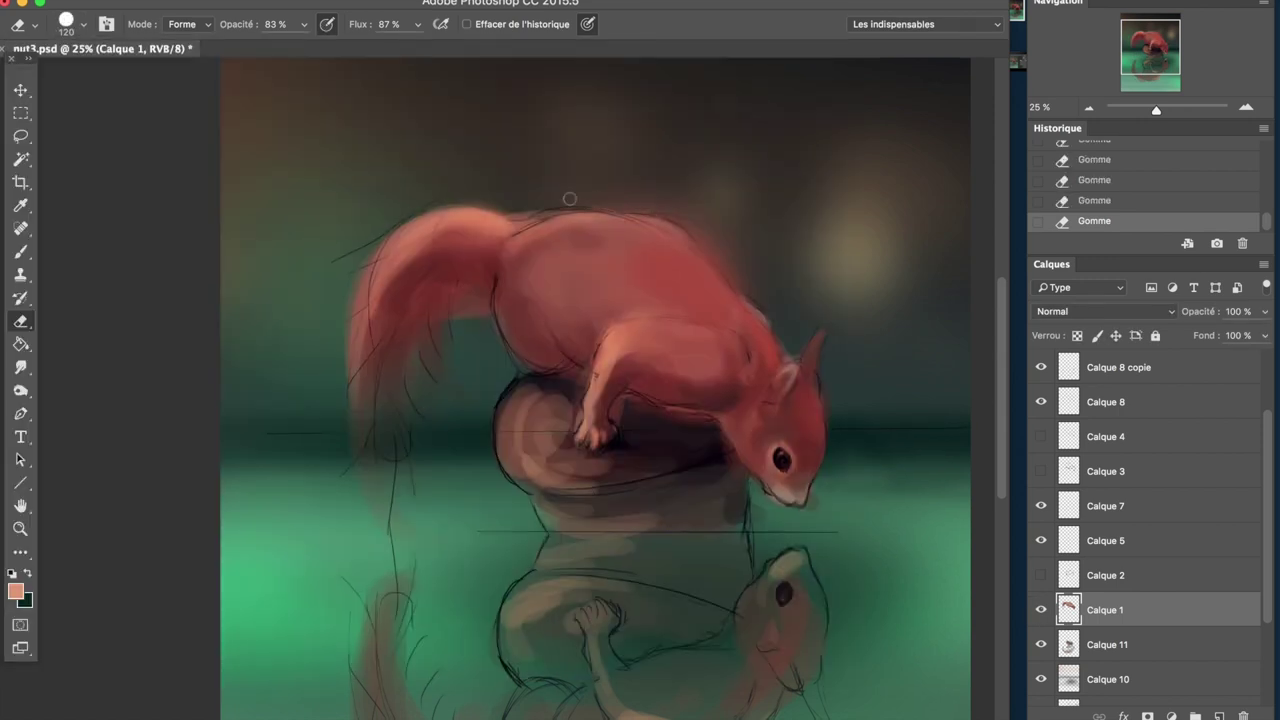
left_click_drag(569, 199, 515, 215)
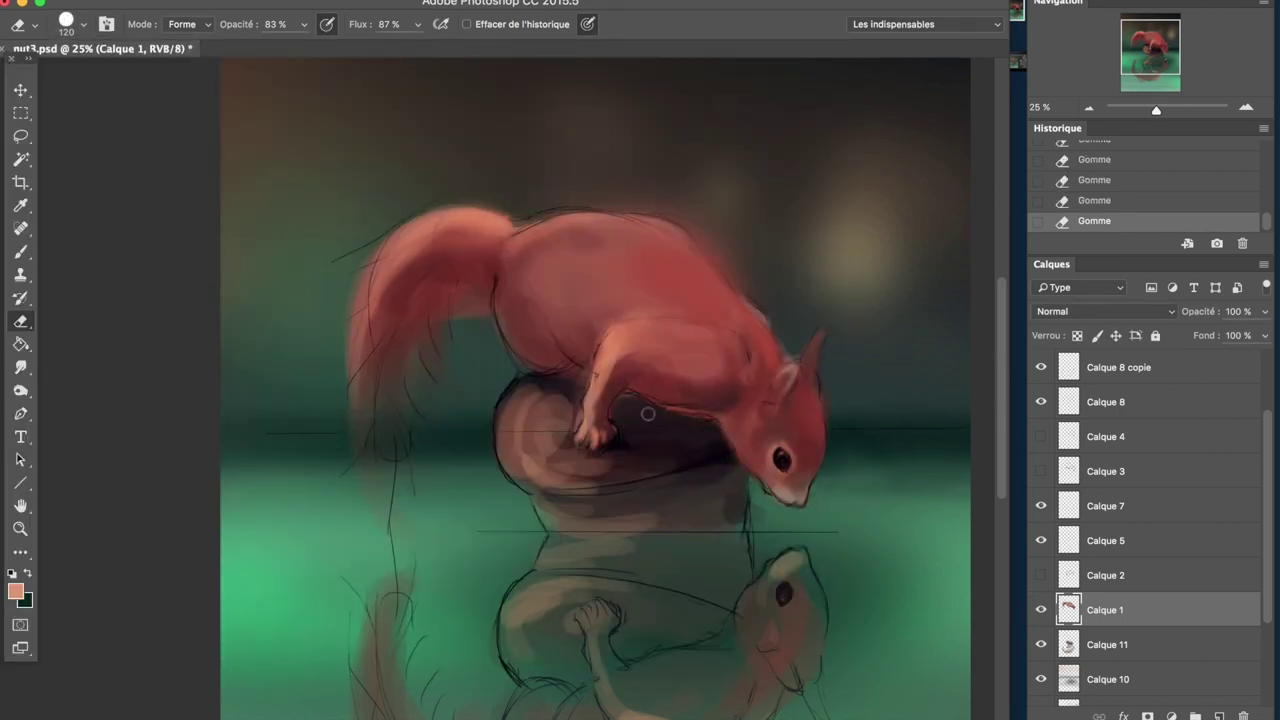
left_click_drag(573, 390, 575, 388)
left_click(1089, 107)
left_click(1089, 107)
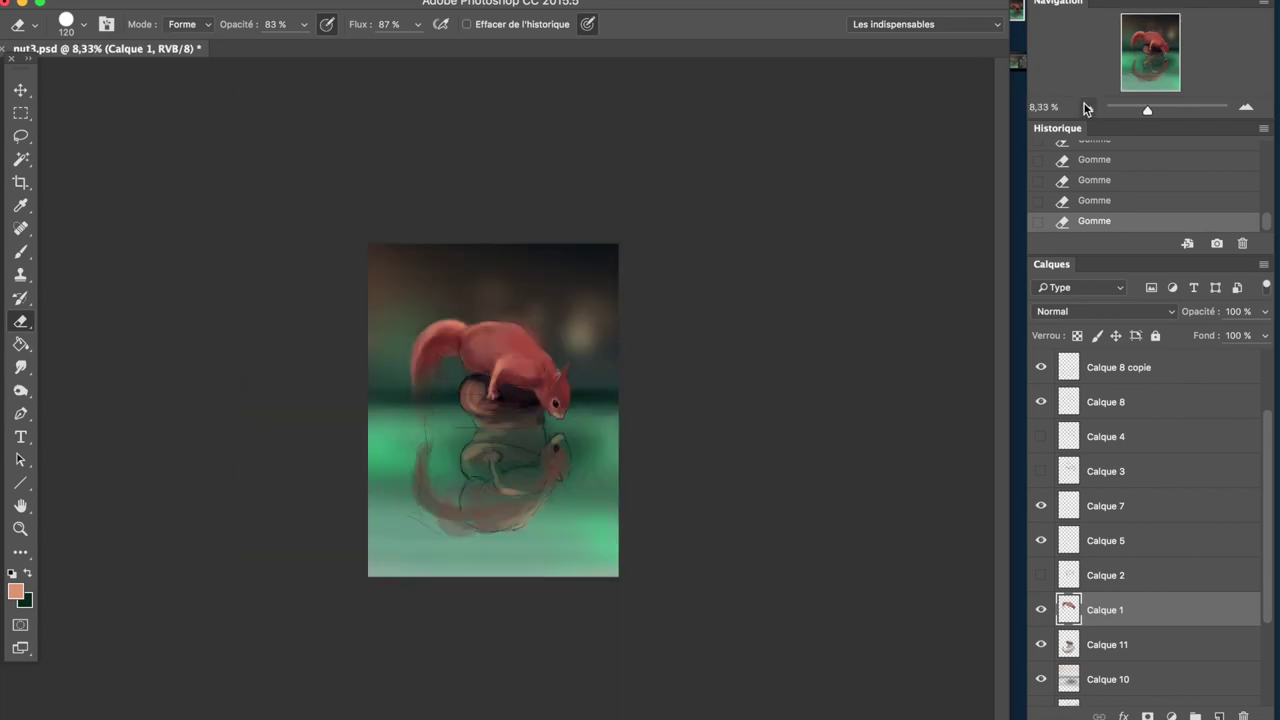
left_click(1246, 107)
- Back on Calque 14, sample darker browns and fur tones to add red to the lower tail
left_click(1070, 401)
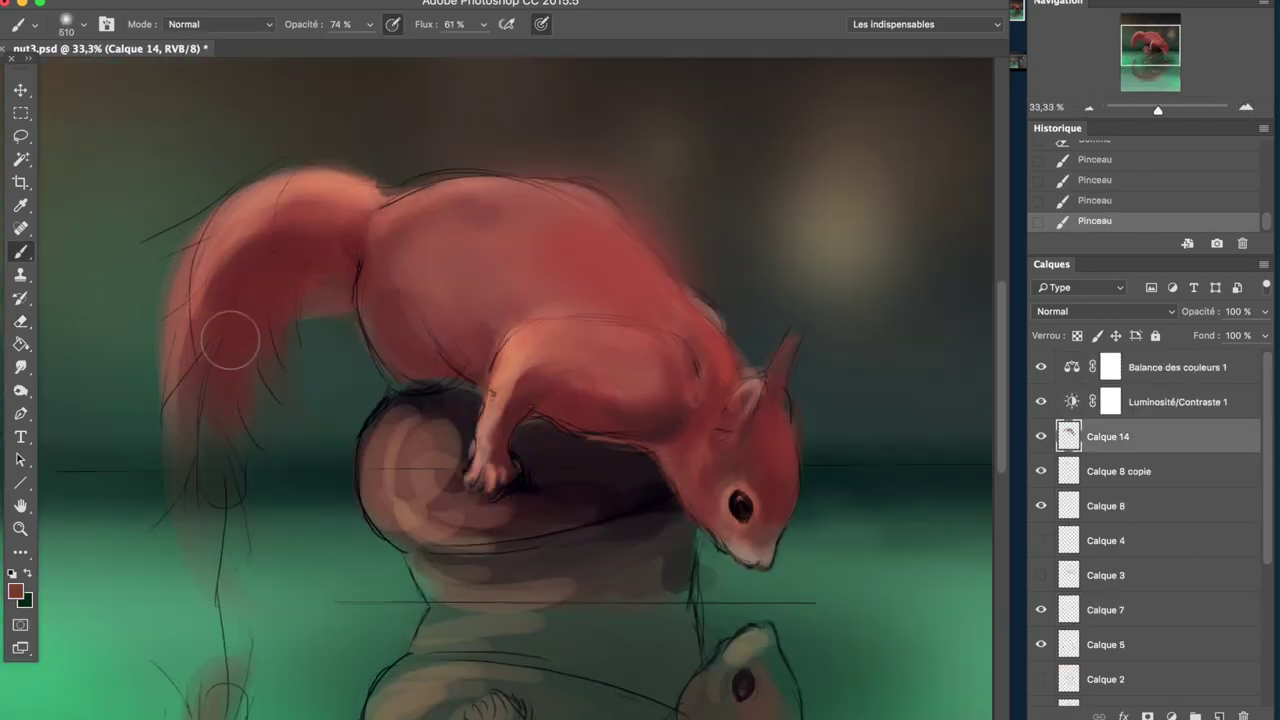
left_click(406, 223, "alt")
left_click(645, 410, "alt")
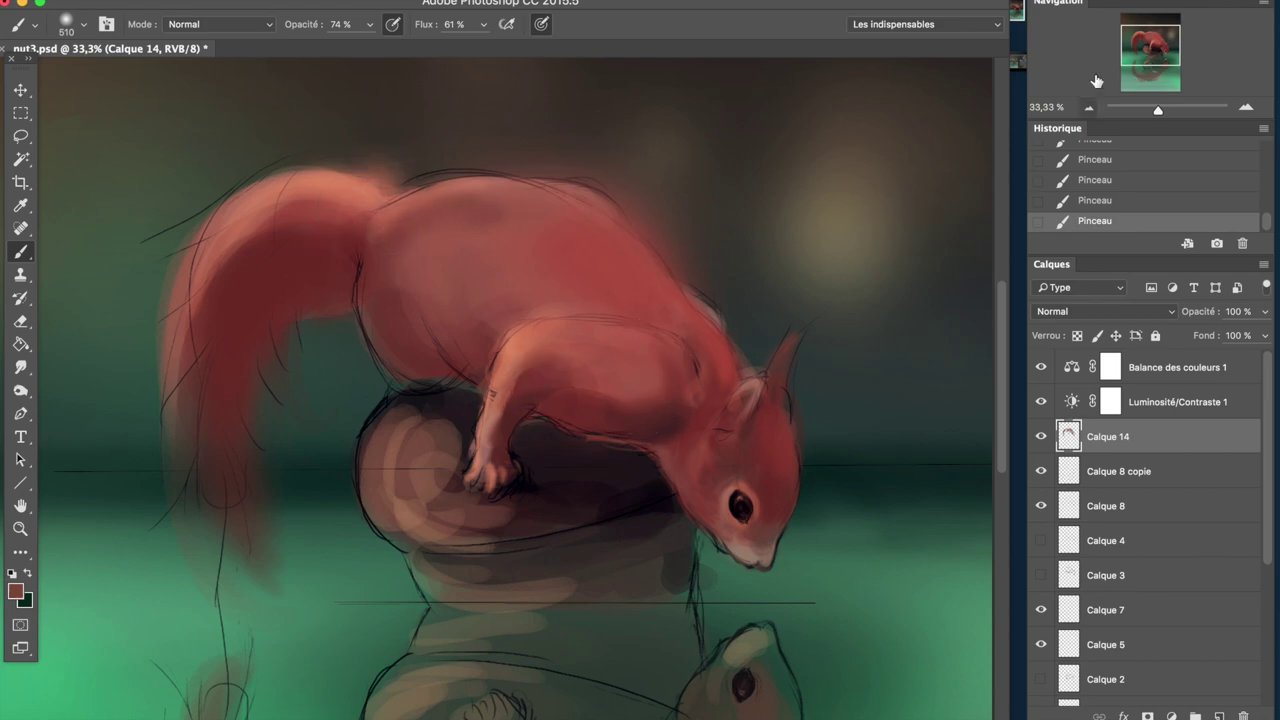
left_click(1088, 108)
key("ctrl+plus")
key("ctrl+plus")
key("ctrl+plus")
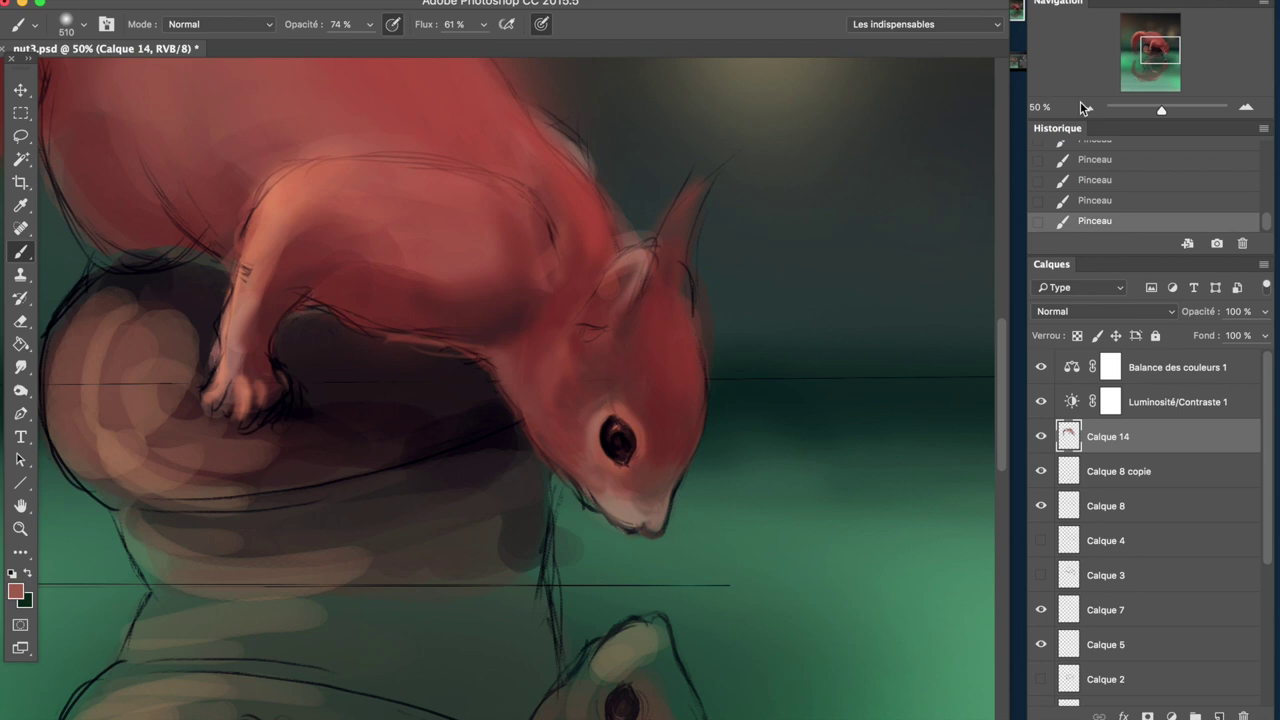
key("ctrl+minus")
left_click(1122, 186)
key("ctrl+z")
left_click(385, 258, "alt")
key("ctrl+minus")
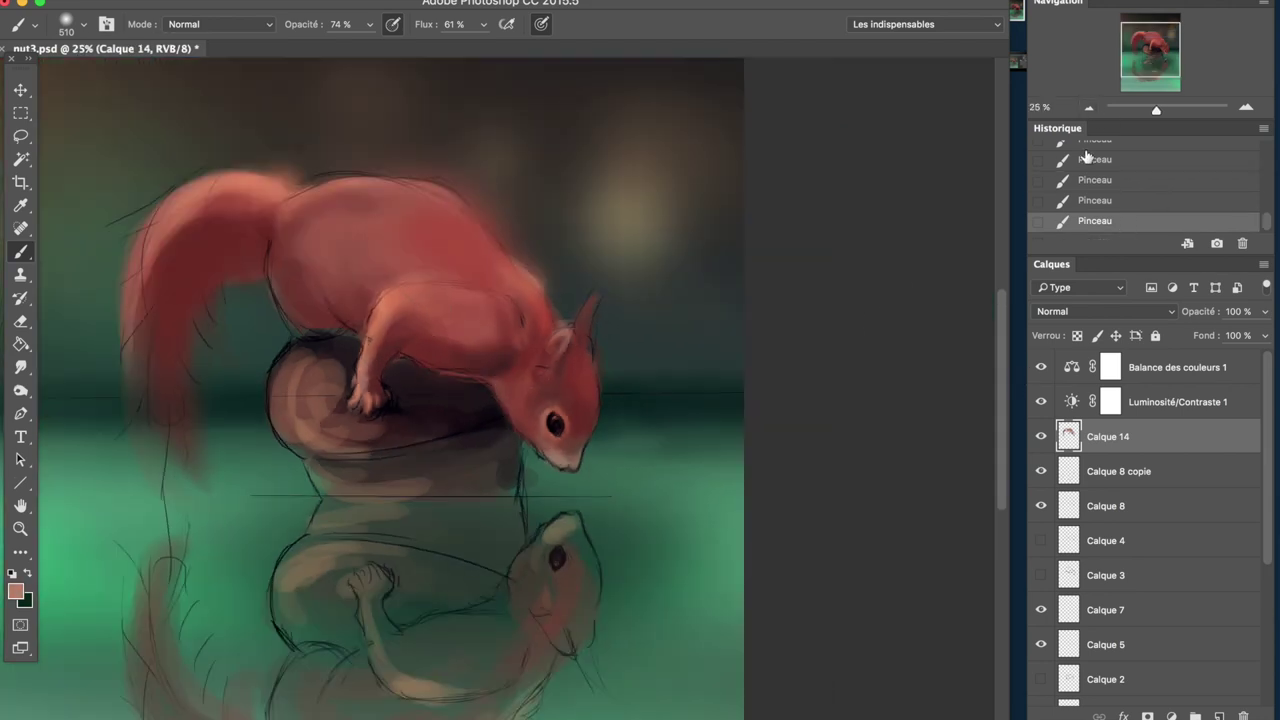
left_click(1037, 512)
- Duplicate Calque 8 as Calque 8 copie 2 and trim it to the outlined area around the eye
key("l")
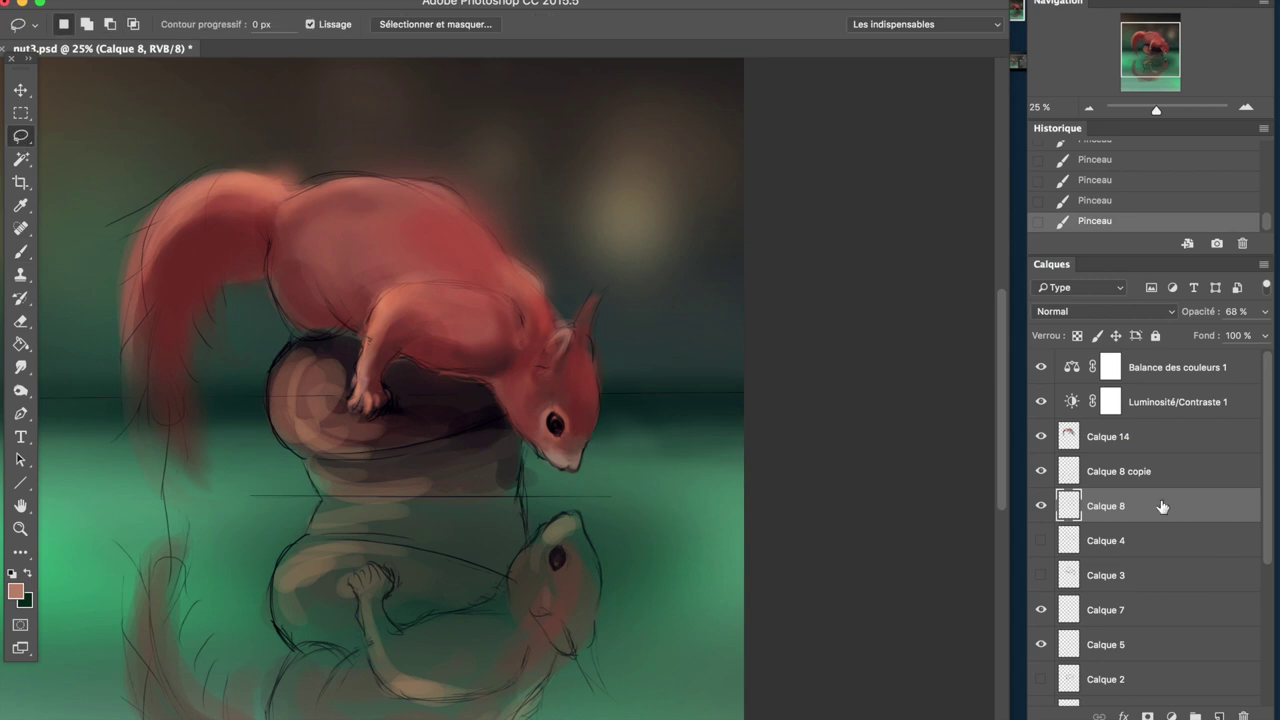
key("ctrl+j")
left_click_drag(529, 435, 530, 440)
key("Delete")
left_click(1120, 471)
key("ctrl+shift+i")
key("Delete")
key("ctrl+z")
key("Delete")
key("ctrl+d")
- Place Calque 8 copie 2 above Calque 8 copie and lower its opacity to 38%
left_click_drag(1105, 540, 1105, 458)
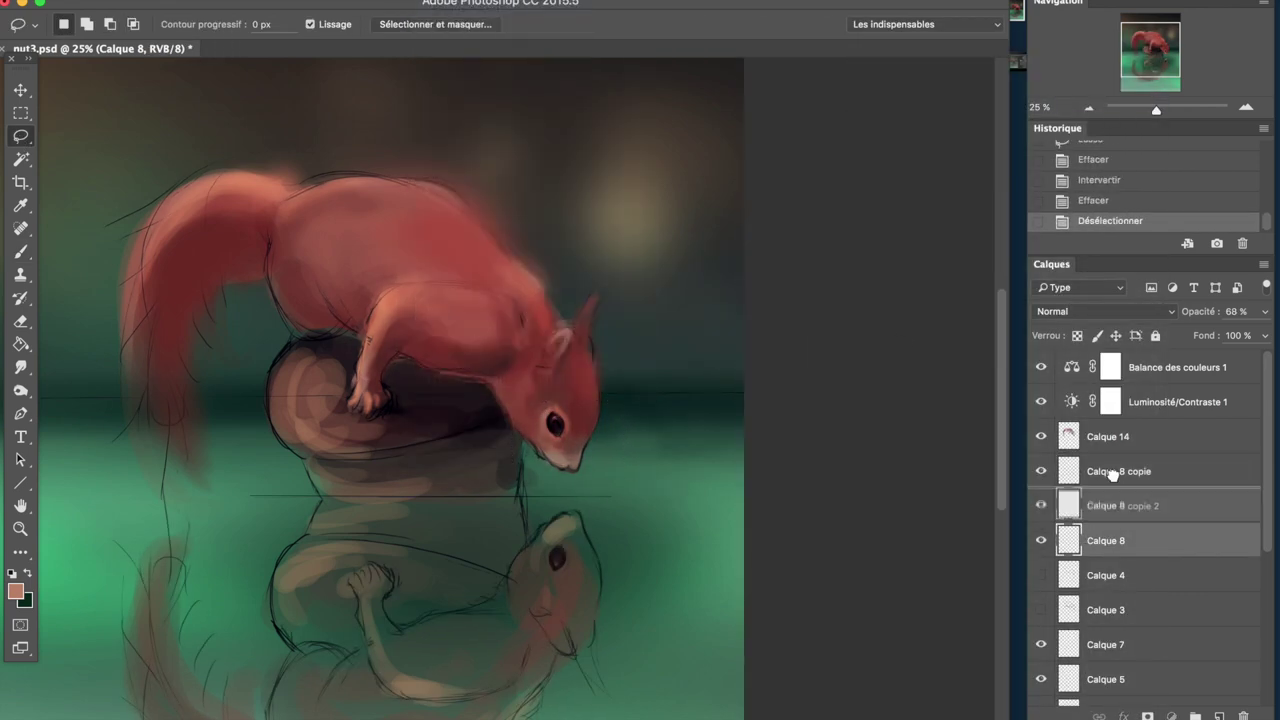
left_click(1077, 506)
left_click_drag(1077, 540, 1080, 494)
left_click_drag(1264, 311, 1183, 338)
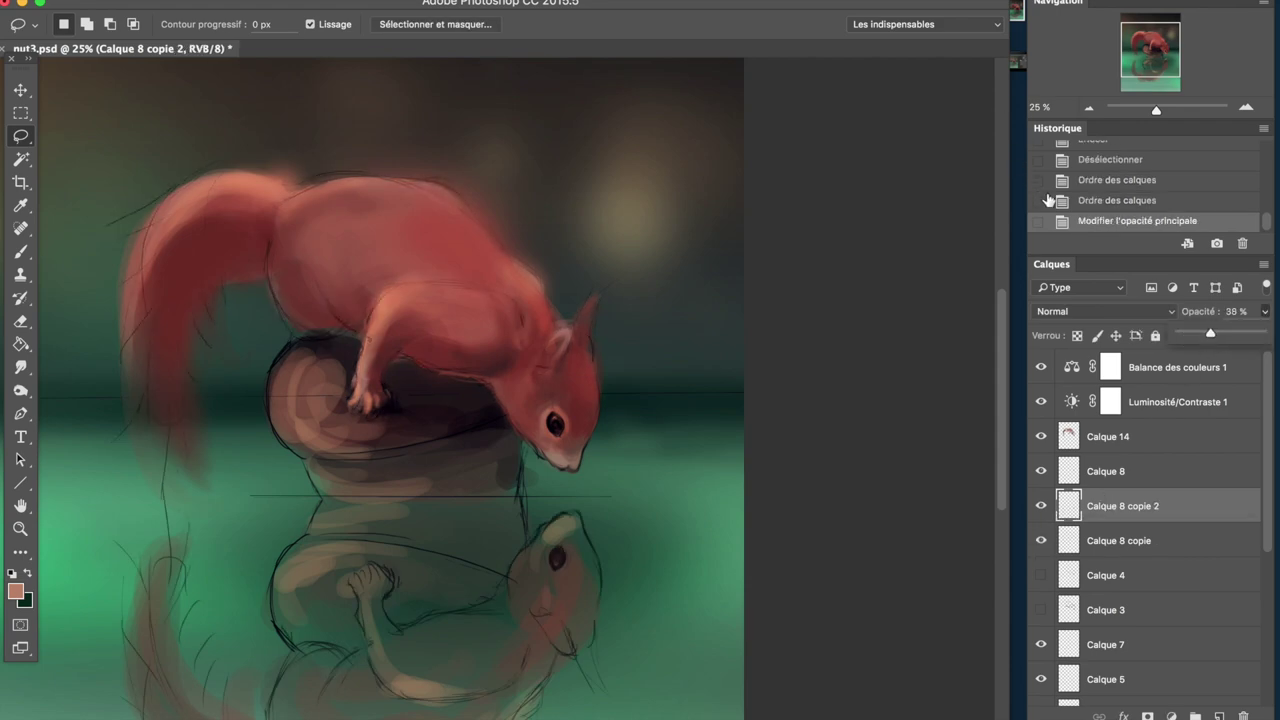
scroll(400, 400, "down", 2)
scroll(400, 400, "up", 4)
- Back on Calque 14, brush touch-up strokes onto the squirrel's head
key("alt+bracketright")
key("alt+bracketright")
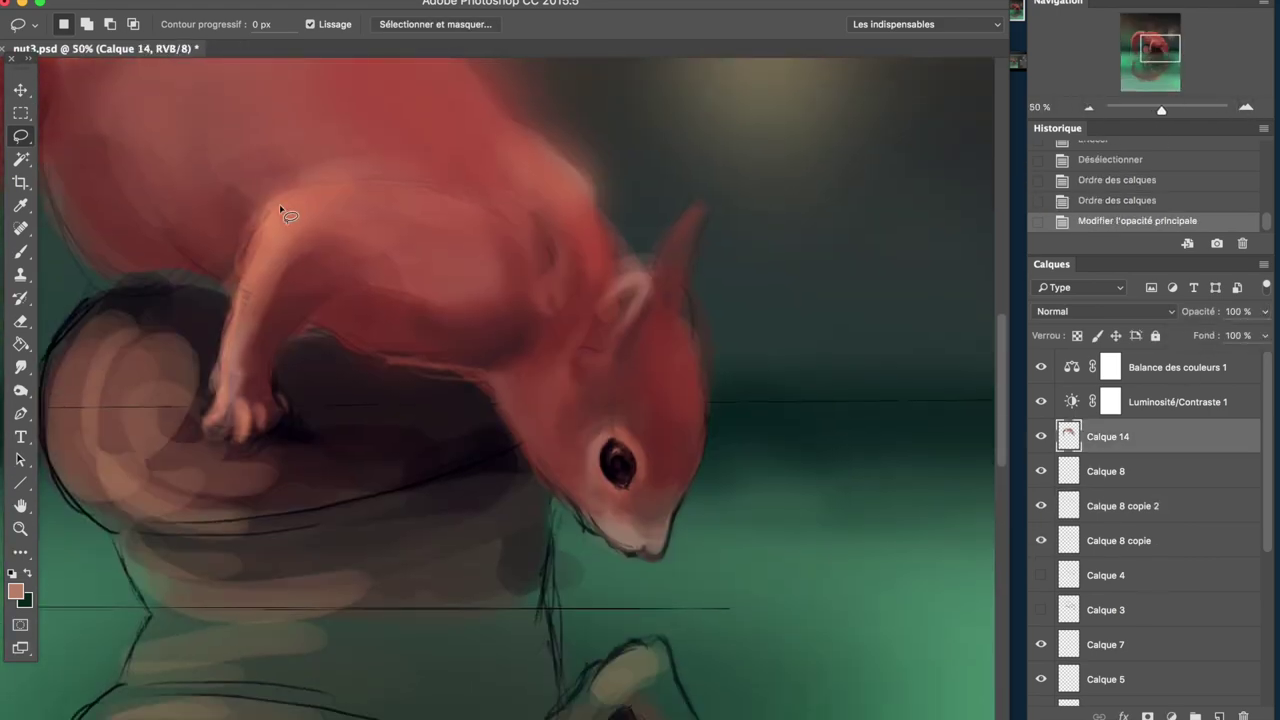
key("b")
left_click(533, 425)
left_click_drag(675, 335, 671, 400)
left_click(677, 404)
key("ctrl+minus")
key("ctrl+minus")
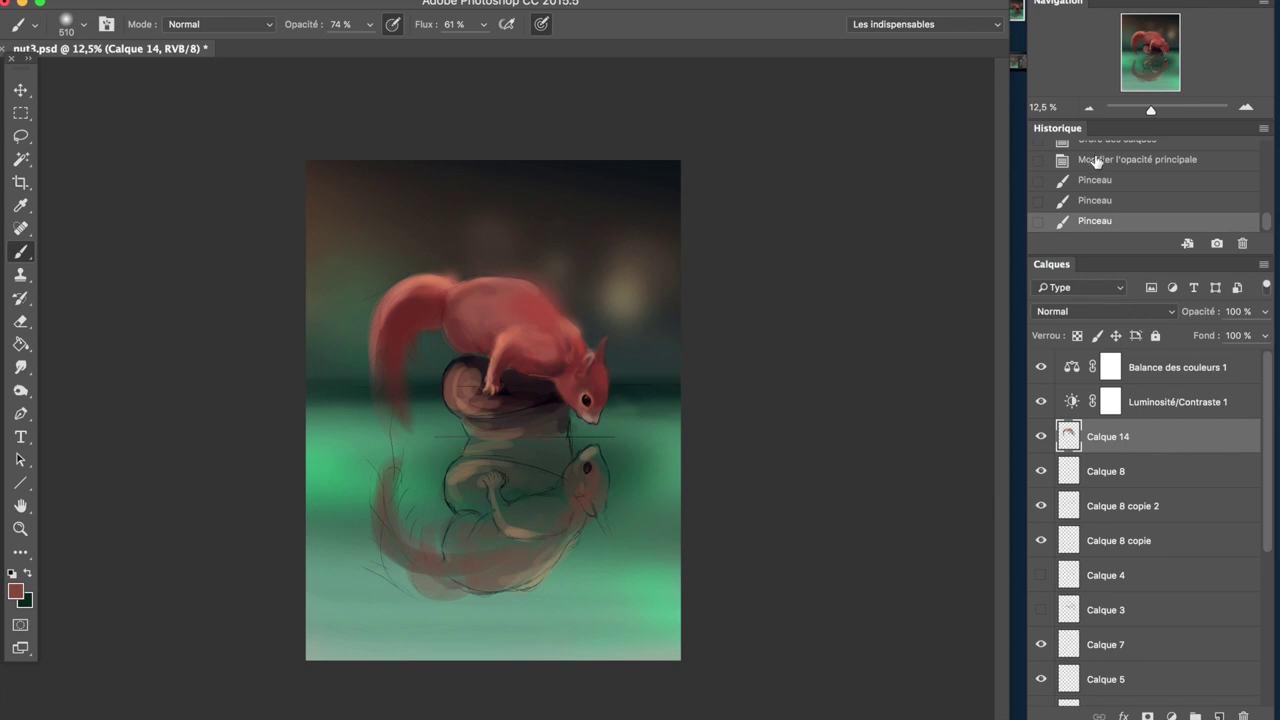
- On Calque 11, paint the nut and its reflection light beige, undoing the last two strokes
key("ctrl+plus")
scroll(1150, 550, "down", 3)
left_click(1107, 644)
left_click(15, 591)
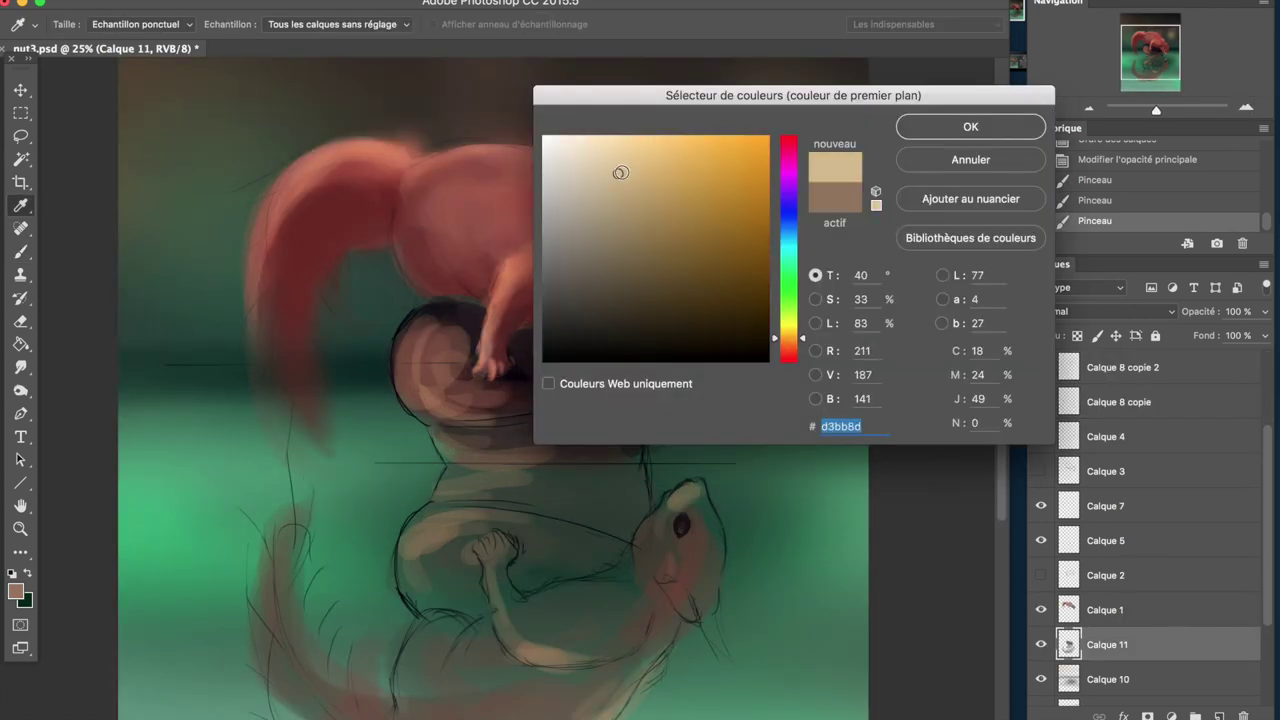
left_click(966, 126)
left_click_drag(410, 320, 440, 390)
left_click_drag(430, 450, 490, 400)
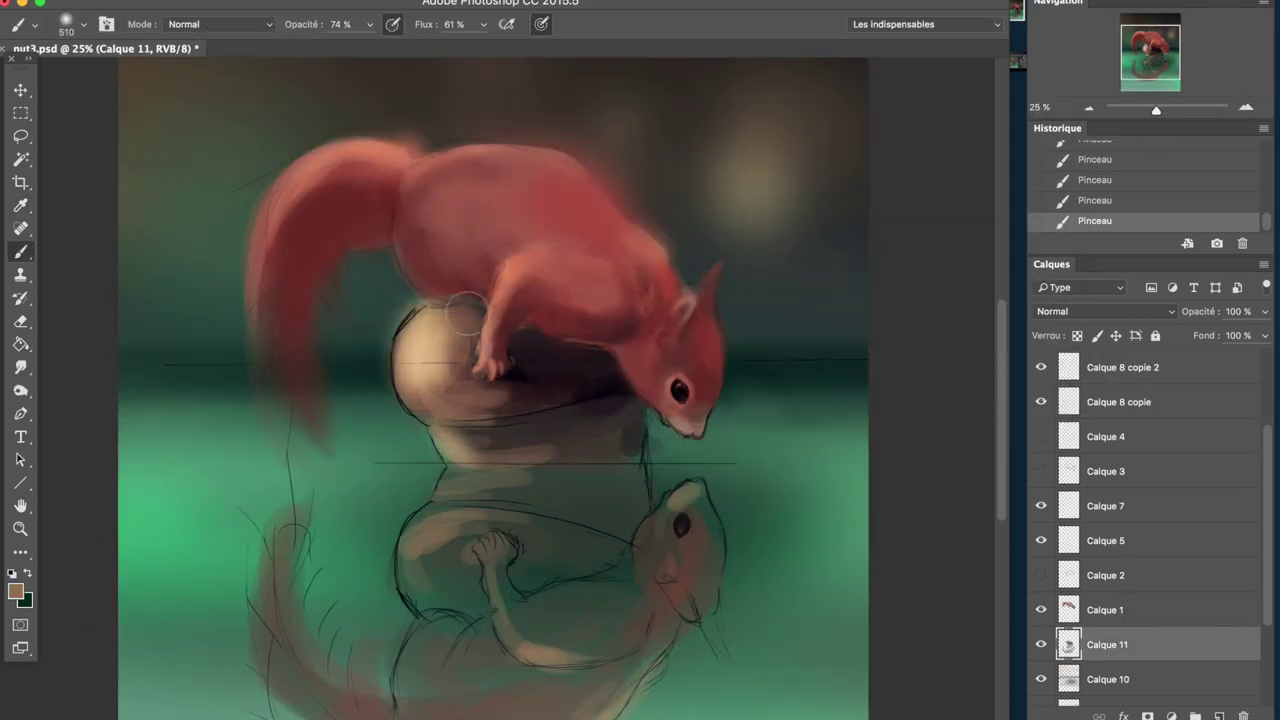
left_click_drag(410, 520, 500, 590)
key("ctrl+minus")
key("ctrl+minus")
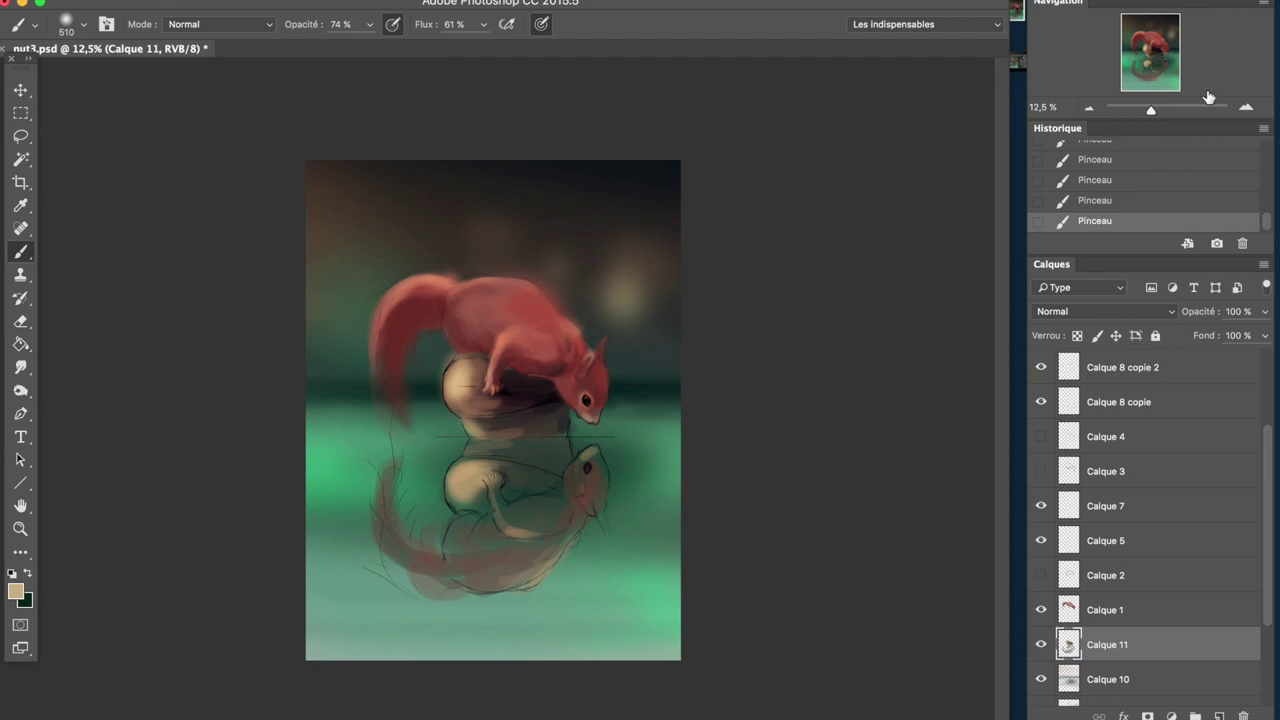
key("ctrl+plus")
key("ctrl+plus")
key("ctrl+plus")
left_click(1094, 180)
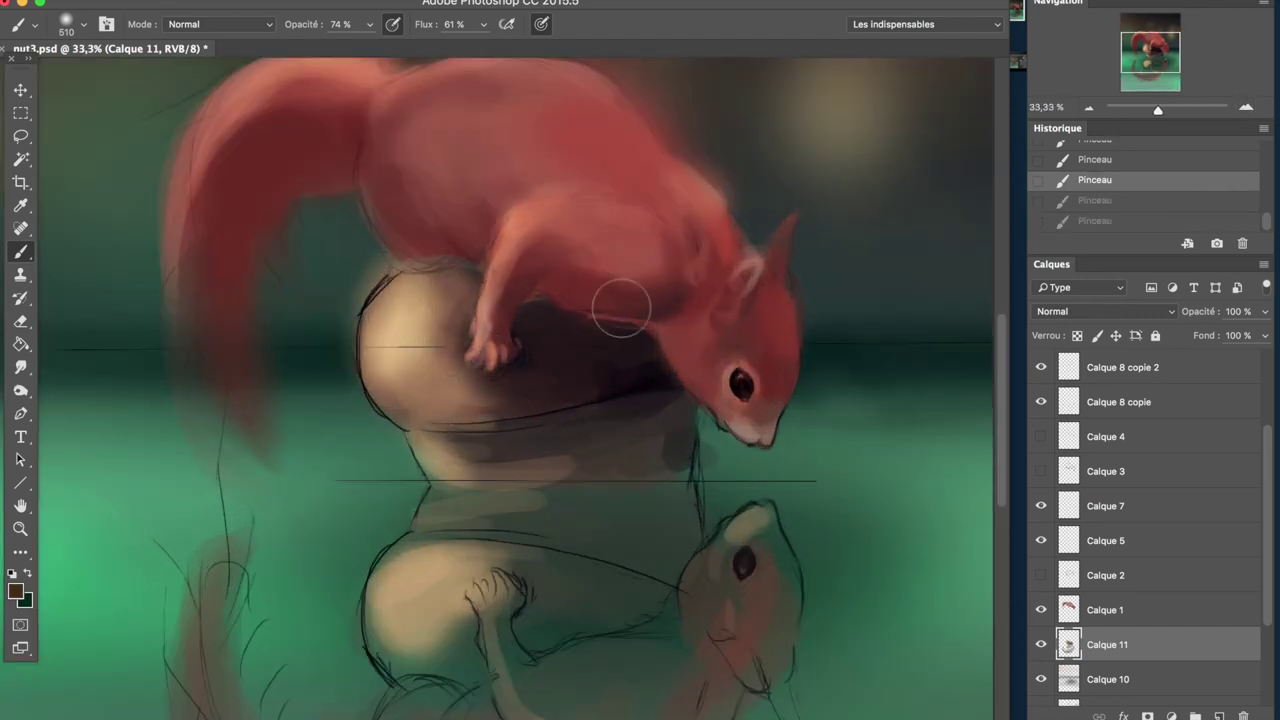
key("ctrl+minus")
key("ctrl+minus")
- Select Calque 1 and hide Calque 5
left_click(1068, 607)
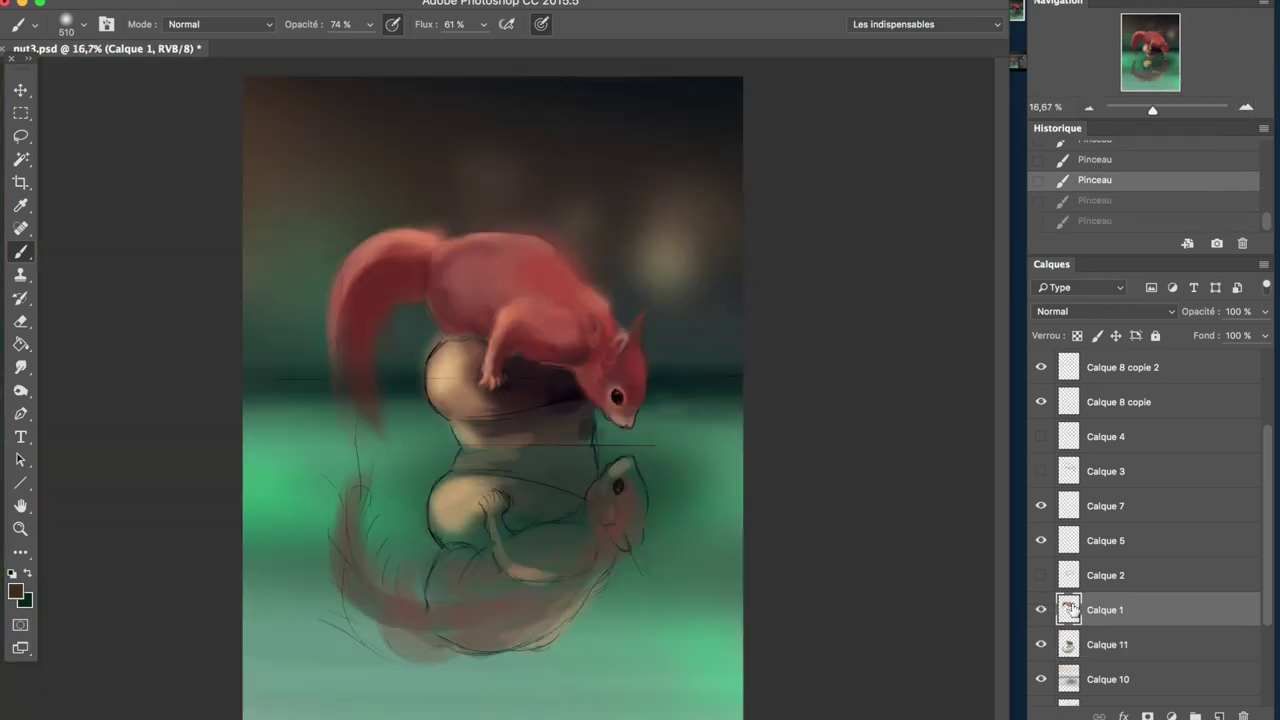
left_click(1055, 543)
key("e")
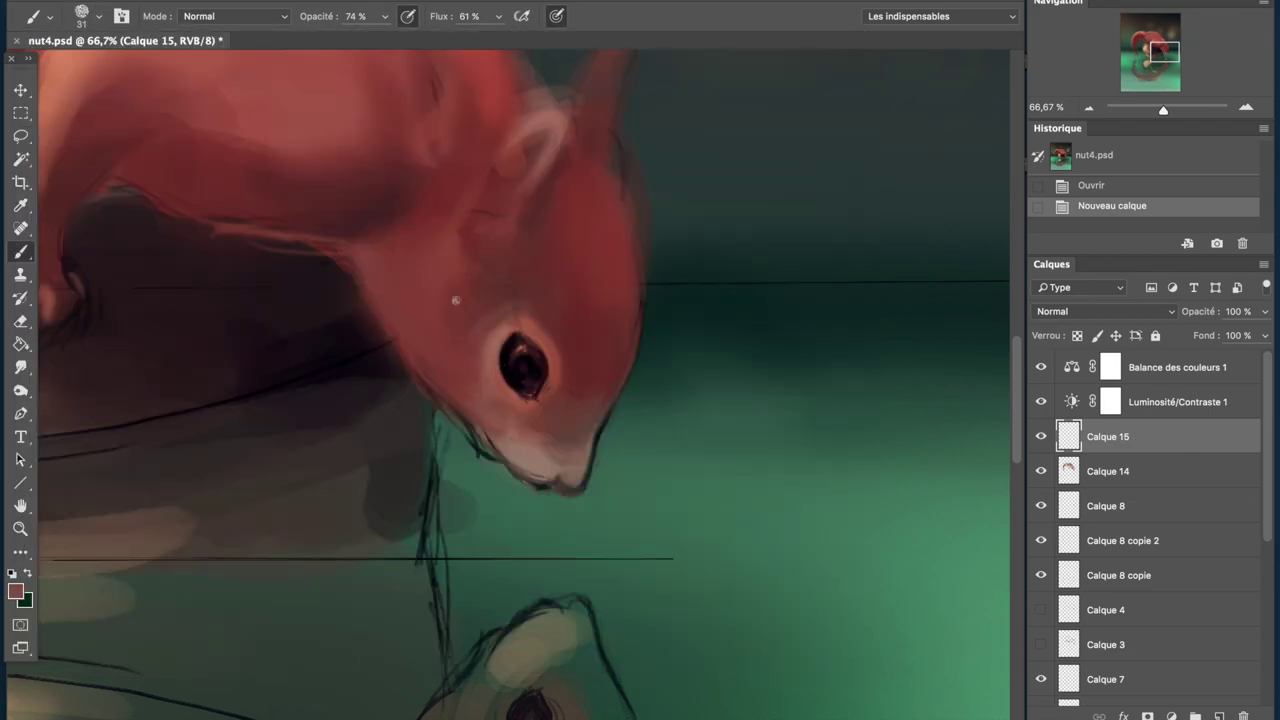
- Set brush opacity to 87%, flow to 78% and a soft 74 px brush, sampling the cheek red
key("8")
key("7")
key("shift+7")
key("shift+8")
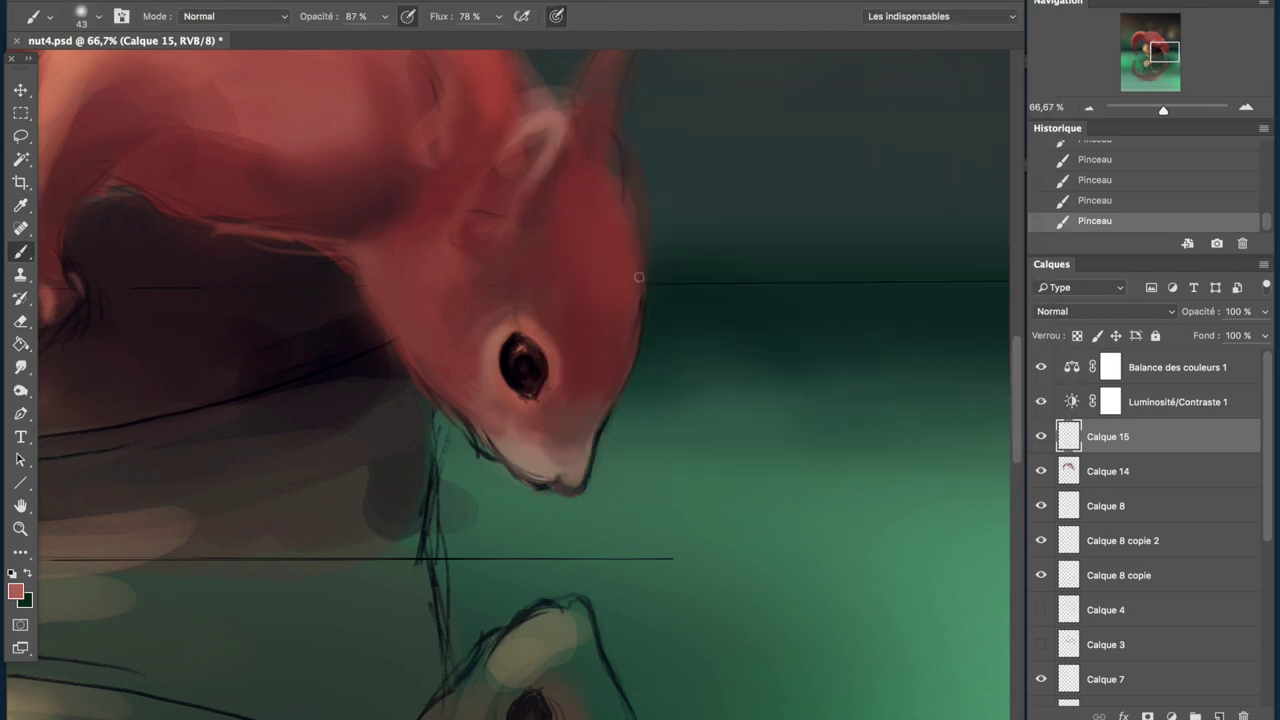
left_click(640, 261, "alt")
key("bracketright")
key("bracketright")
key("bracketright")
left_click(98, 16)
double_click(122, 270)
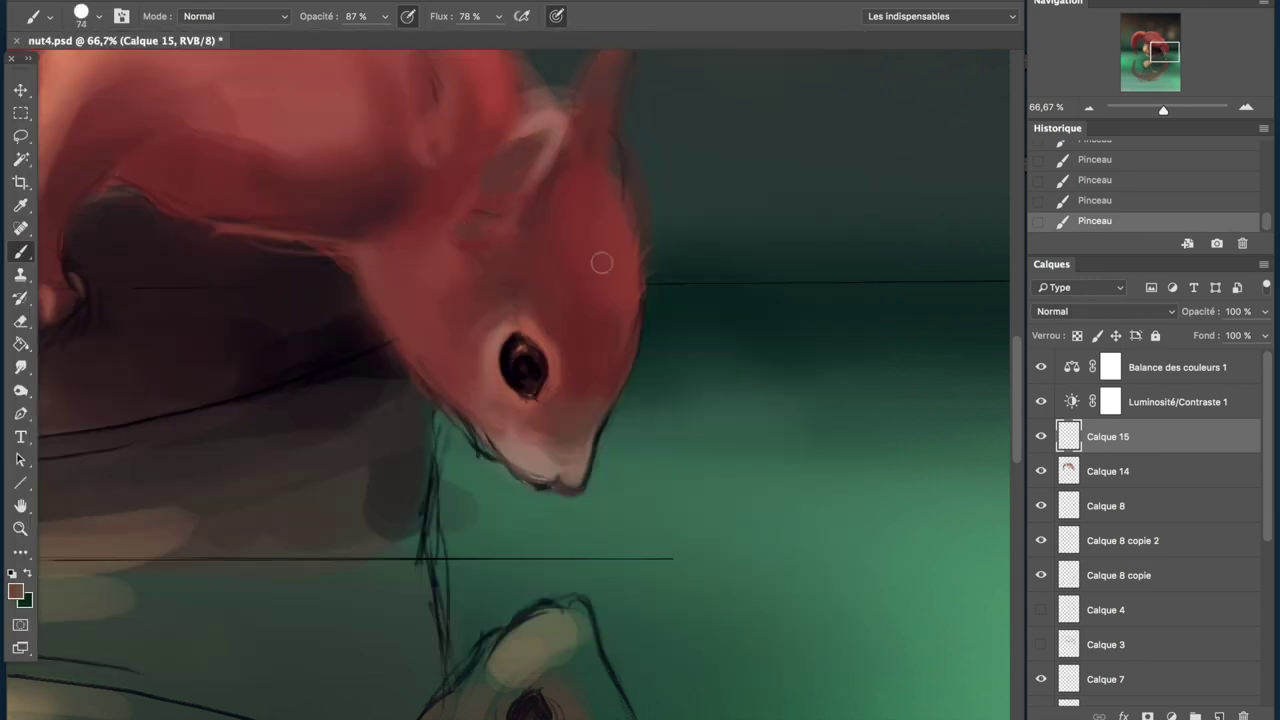
- Trim the head's right edge and paint light tan strokes under the chin
key("e")
left_click_drag(649, 231, 640, 262)
key("b")
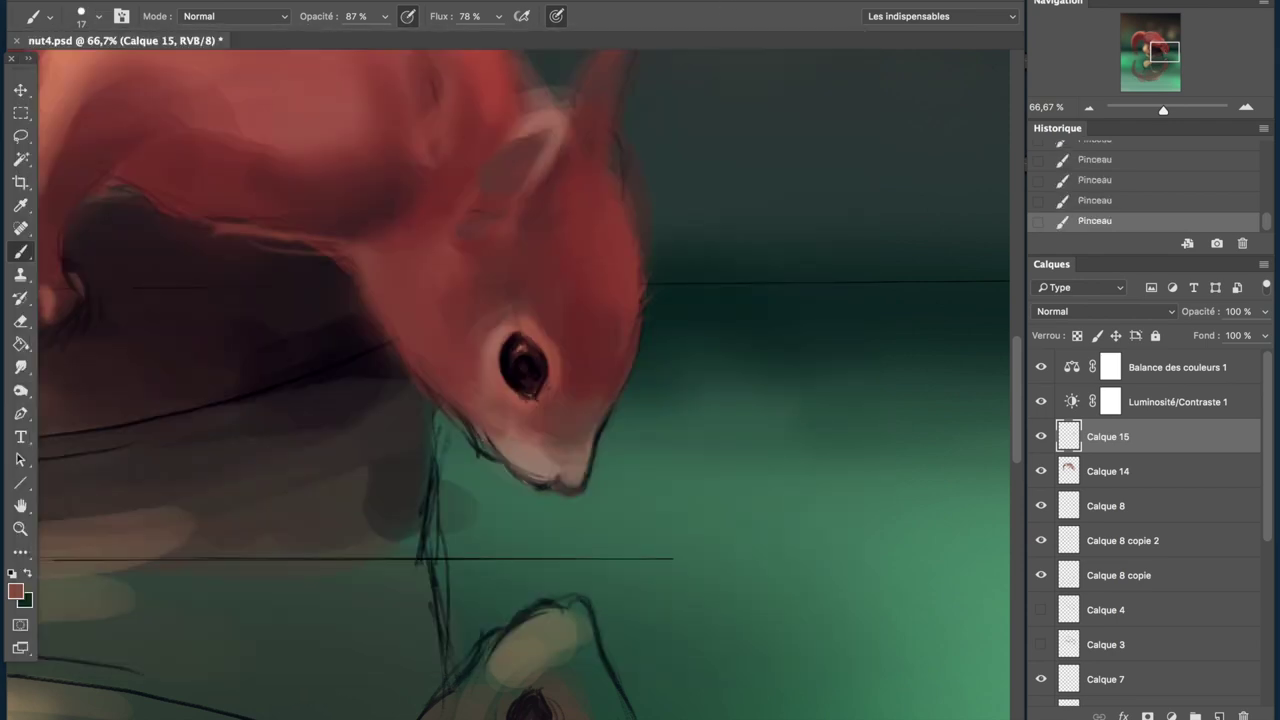
left_click(529, 359, "alt")
left_click(576, 460, "alt")
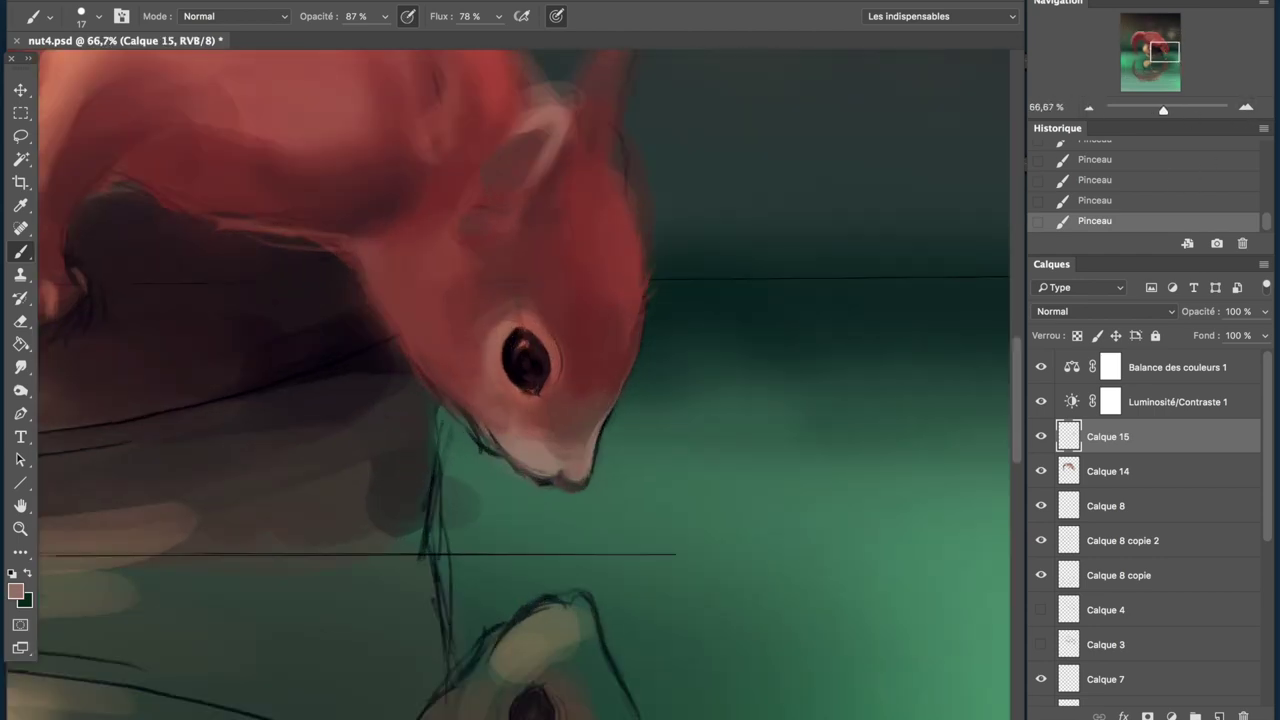
left_click_drag(485, 450, 455, 400)
left_click(470, 415, "alt")
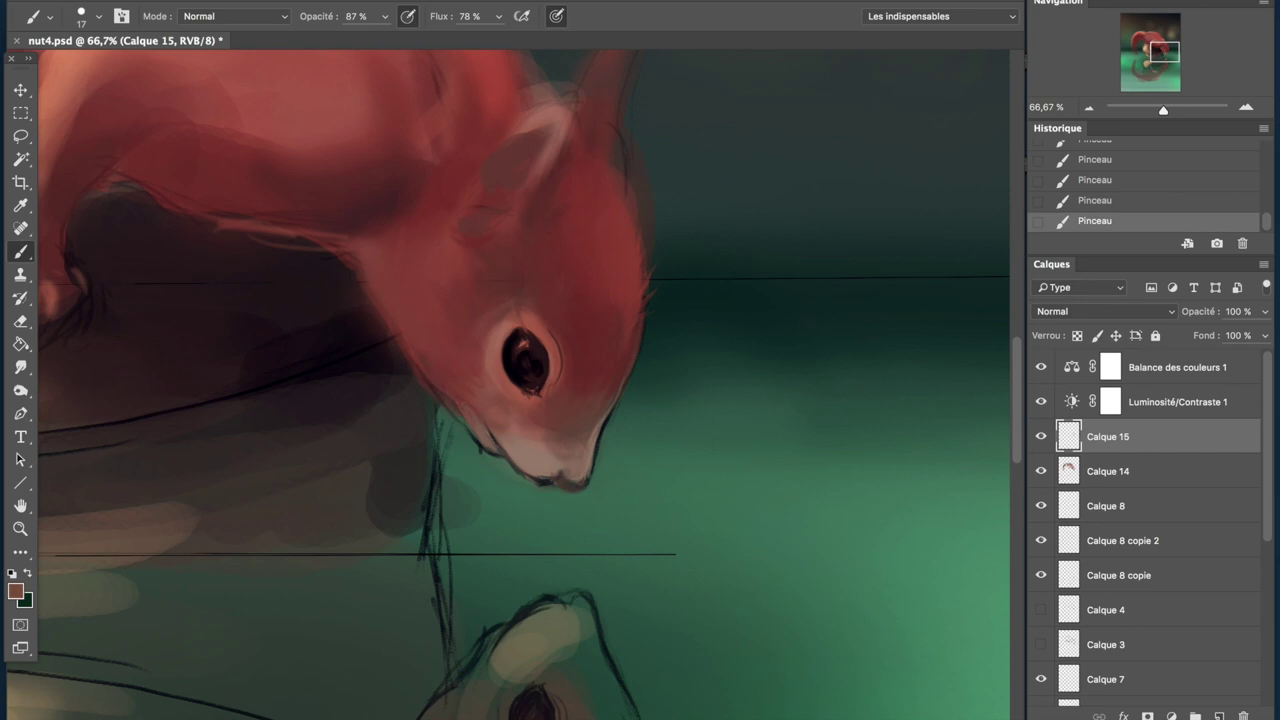
left_click(577, 459, "alt")
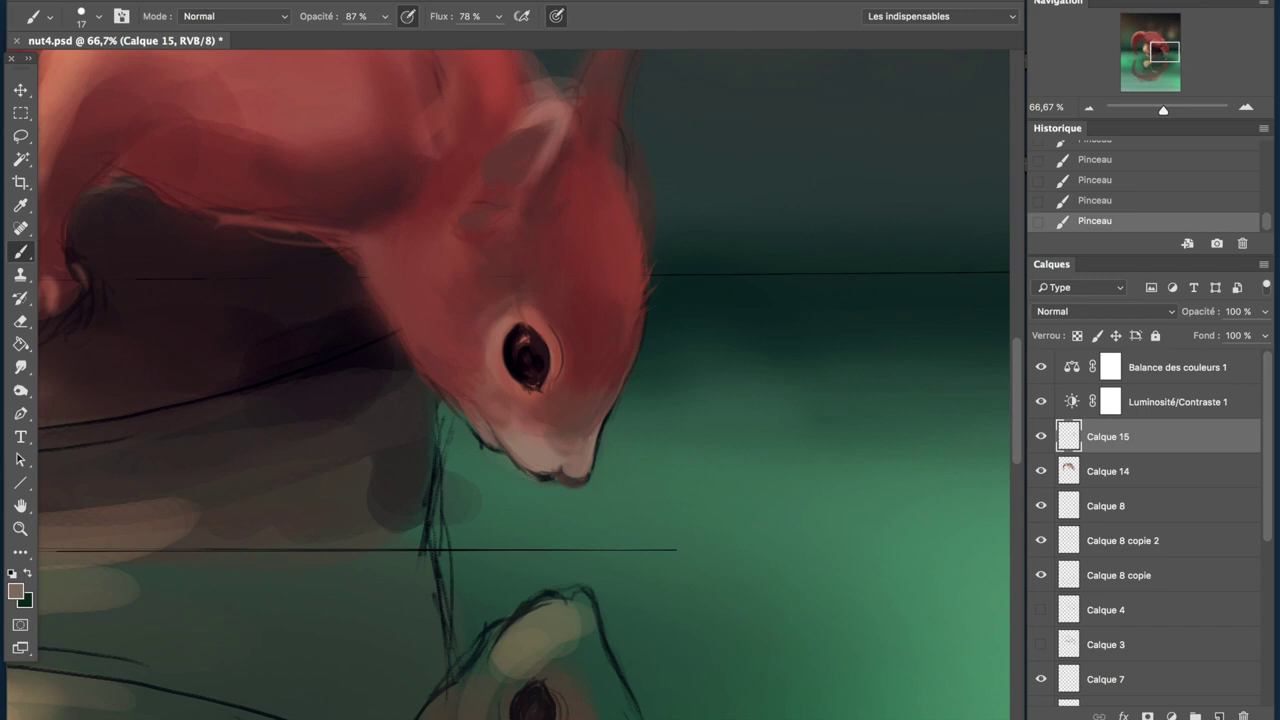
- Darken the eye with near-black and pick up nut beige, checking the painting at several zooms
key("ctrl+minus")
key("ctrl+minus")
key("ctrl+minus")
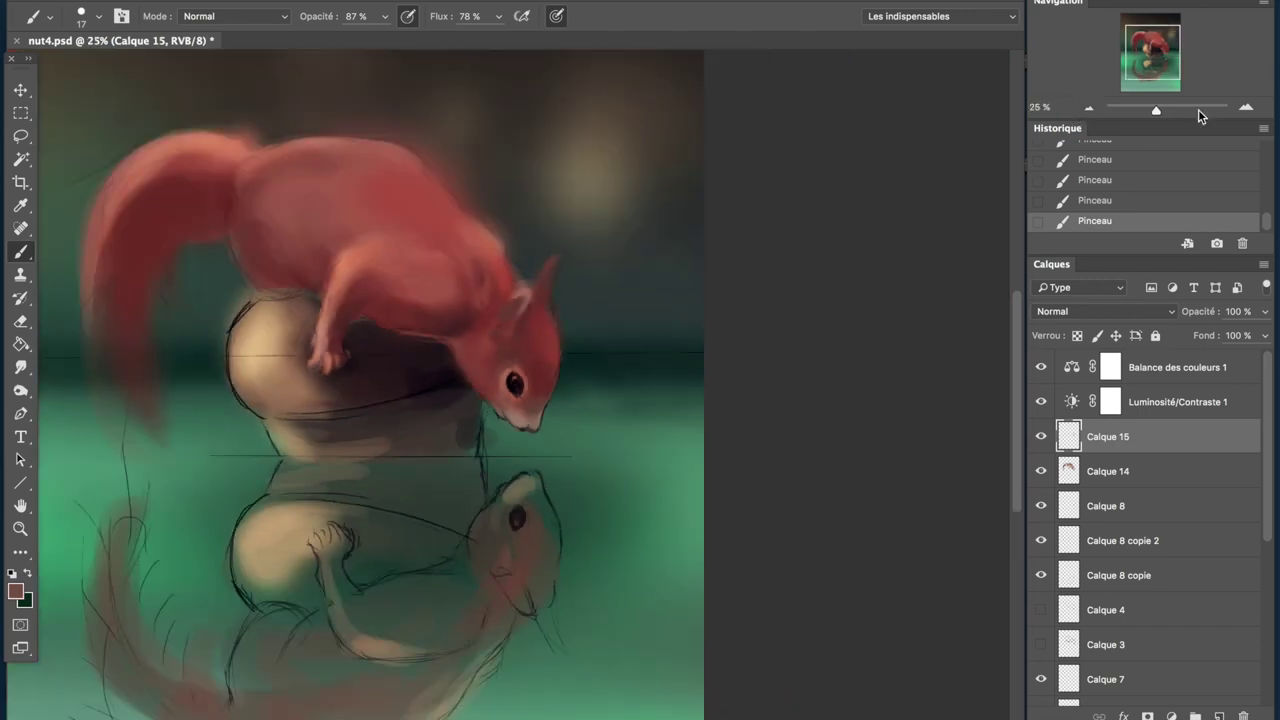
key("ctrl+plus")
key("ctrl+plus")
key("ctrl+plus")
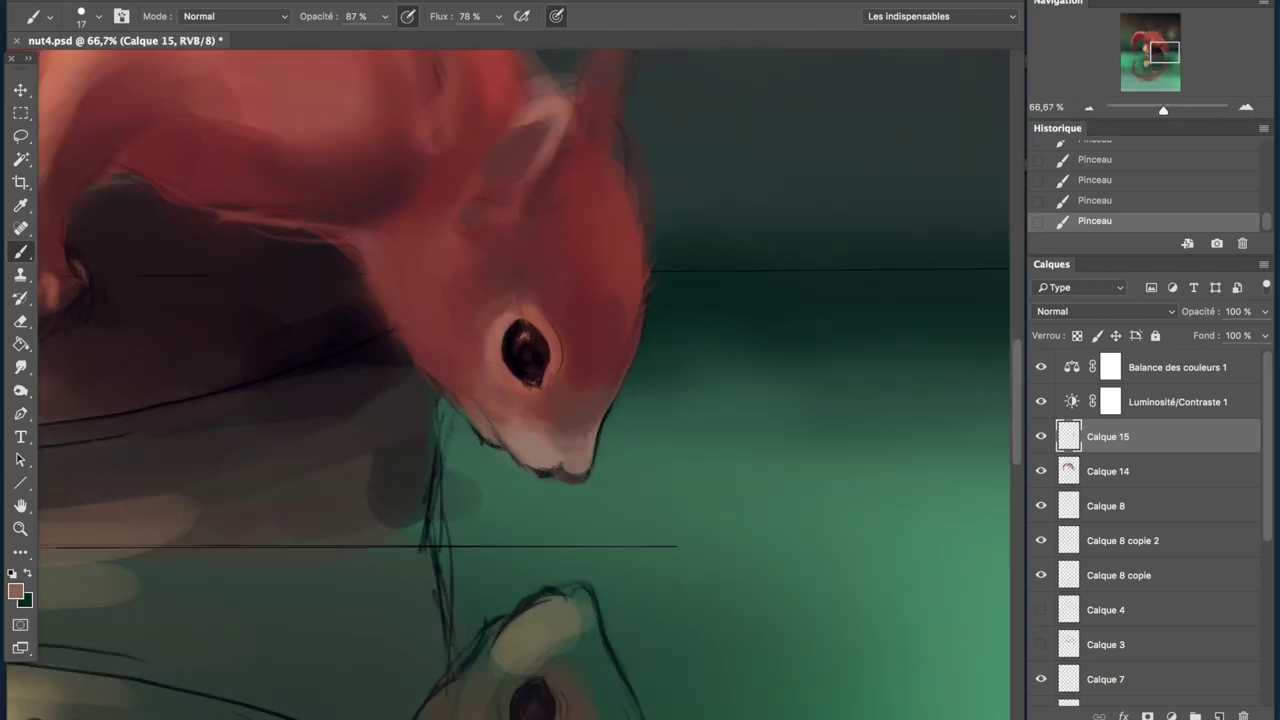
key("ctrl+minus")
key("ctrl+minus")
key("ctrl+minus")
key("ctrl+plus")
key("ctrl+plus")
key("ctrl+plus")
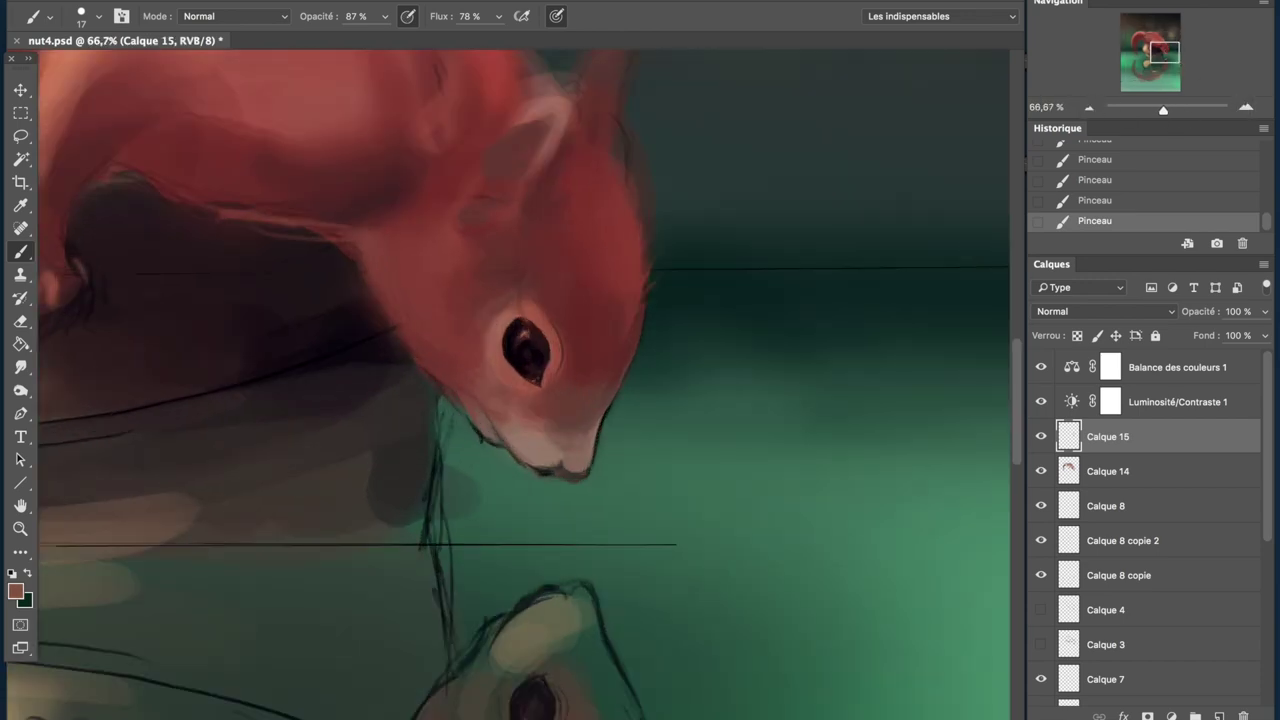
left_click(543, 355, "alt")
key("ctrl+minus")
key("ctrl+minus")
key("ctrl+plus")
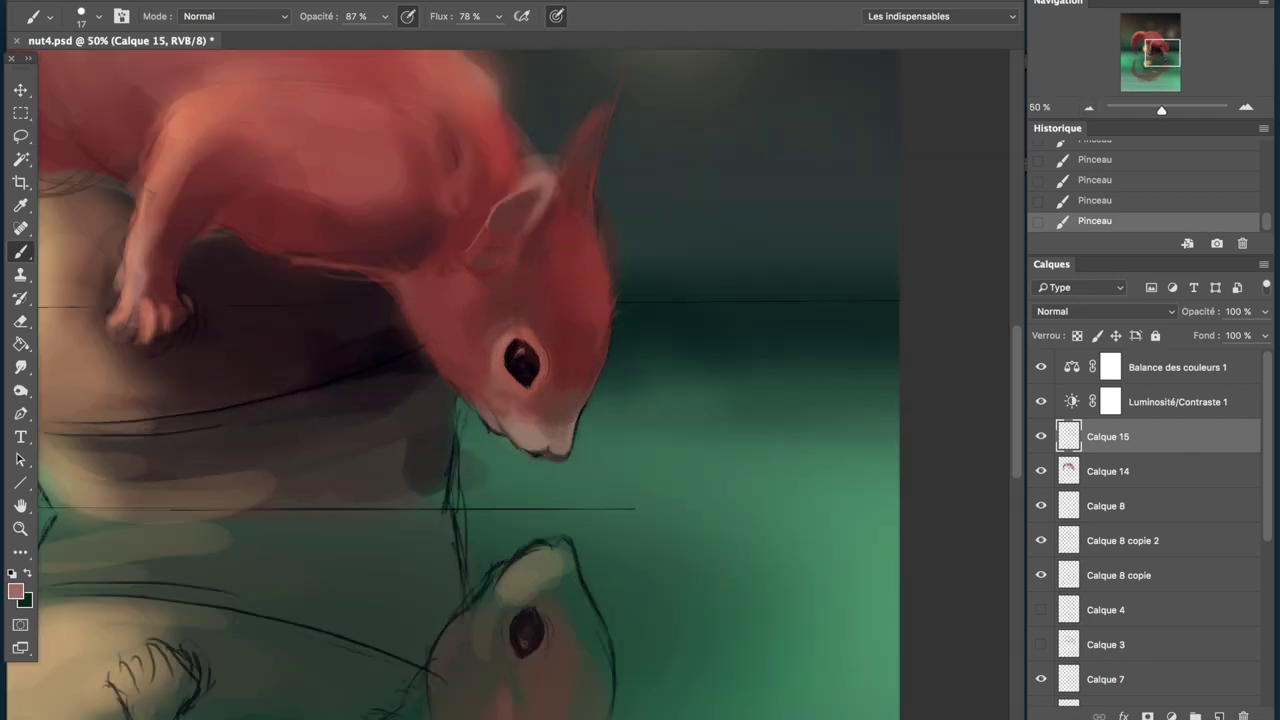
key("ctrl+minus")
key("ctrl+plus")
key("ctrl+plus")
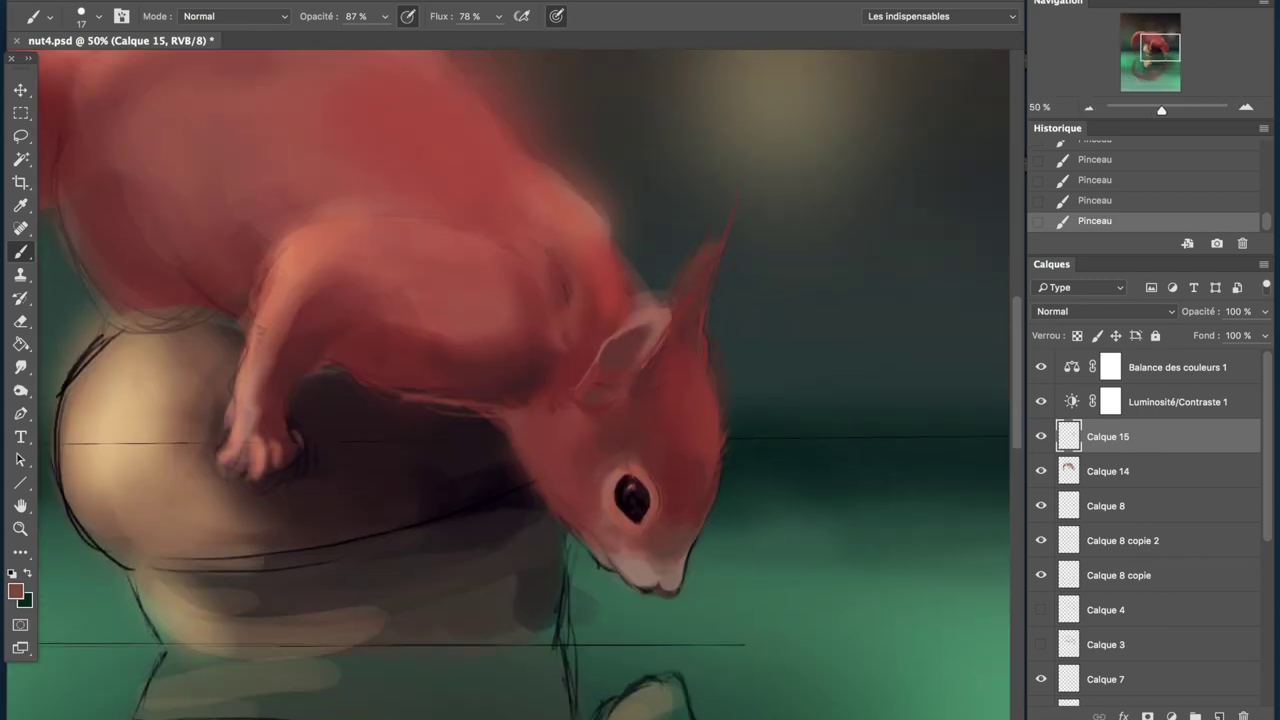
key("ctrl+minus")
key("ctrl+minus")
key("ctrl+minus")
key("ctrl+plus")
key("ctrl+plus")
key("ctrl+plus")
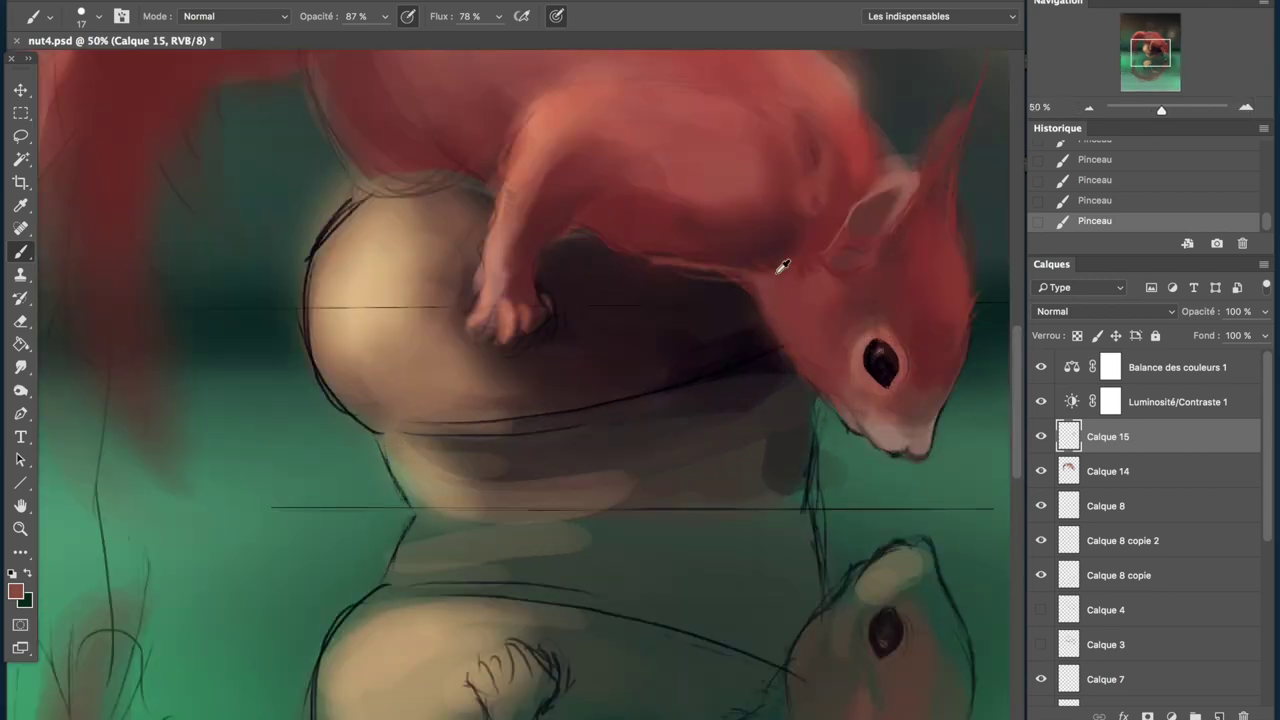
key("ctrl+minus")
key("ctrl+minus")
key("ctrl+minus")
key("ctrl+plus")
key("ctrl+plus")
key("ctrl+plus")
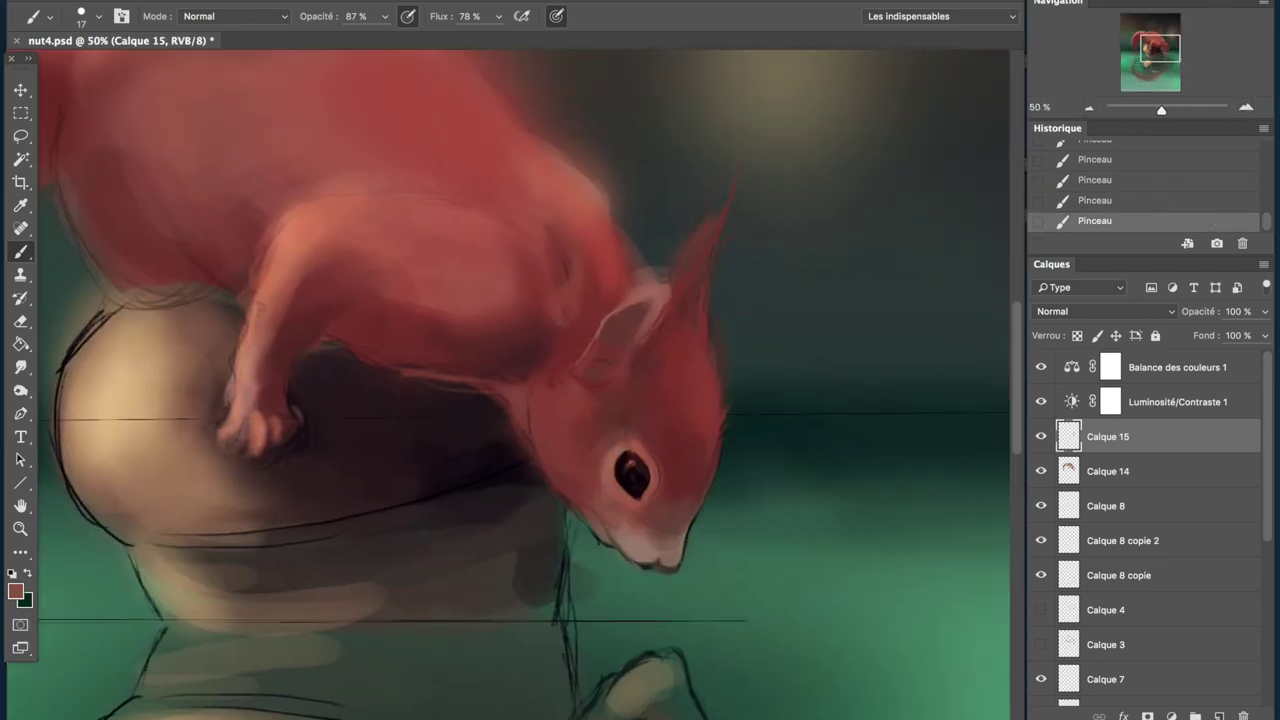
left_click(591, 415, "alt")
key("ctrl+minus")
key("ctrl+minus")
- Sample reddish-brown and light salmon fur tones and paint a light edge along the ear top
key("ctrl+plus")
key("ctrl+plus")
key("ctrl+plus")
left_click(629, 464, "alt")
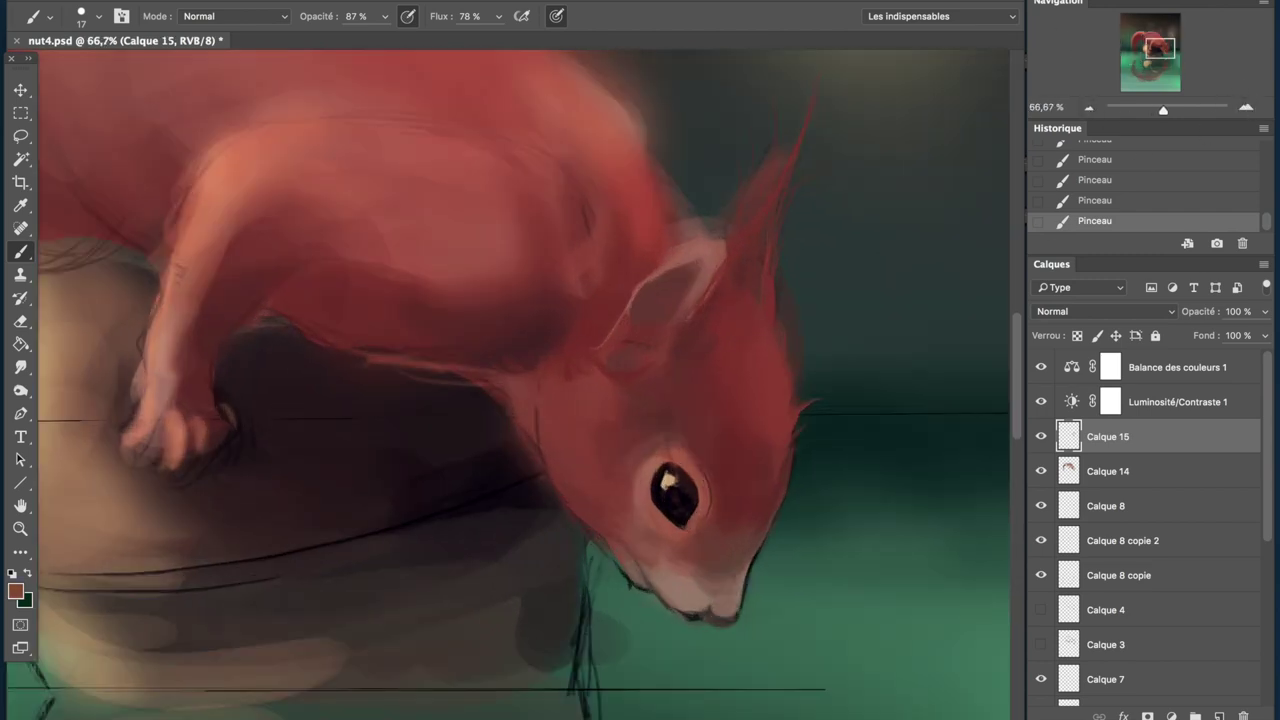
left_click(710, 242, "alt")
left_click(566, 218, "alt")
left_click_drag(684, 246, 726, 240)
key("ctrl+minus")
key("ctrl+minus")
key("ctrl+plus")
key("ctrl+plus")
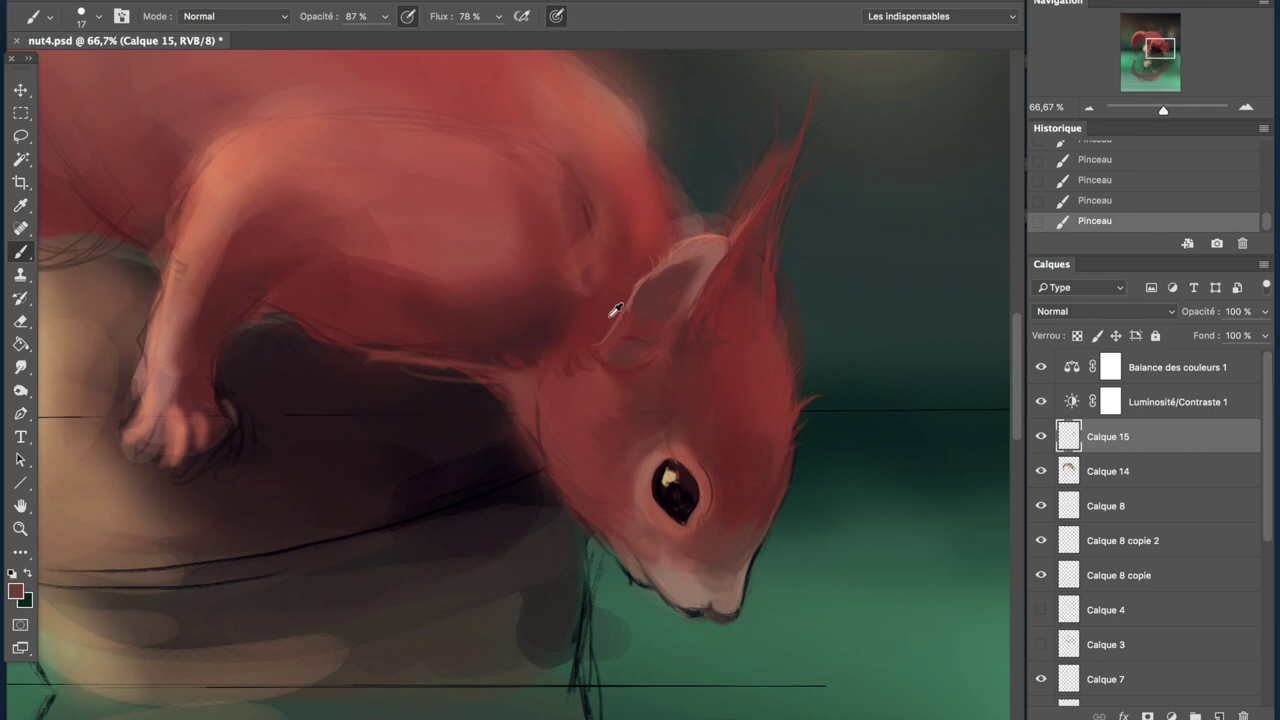
key("ctrl+minus")
key("ctrl+minus")
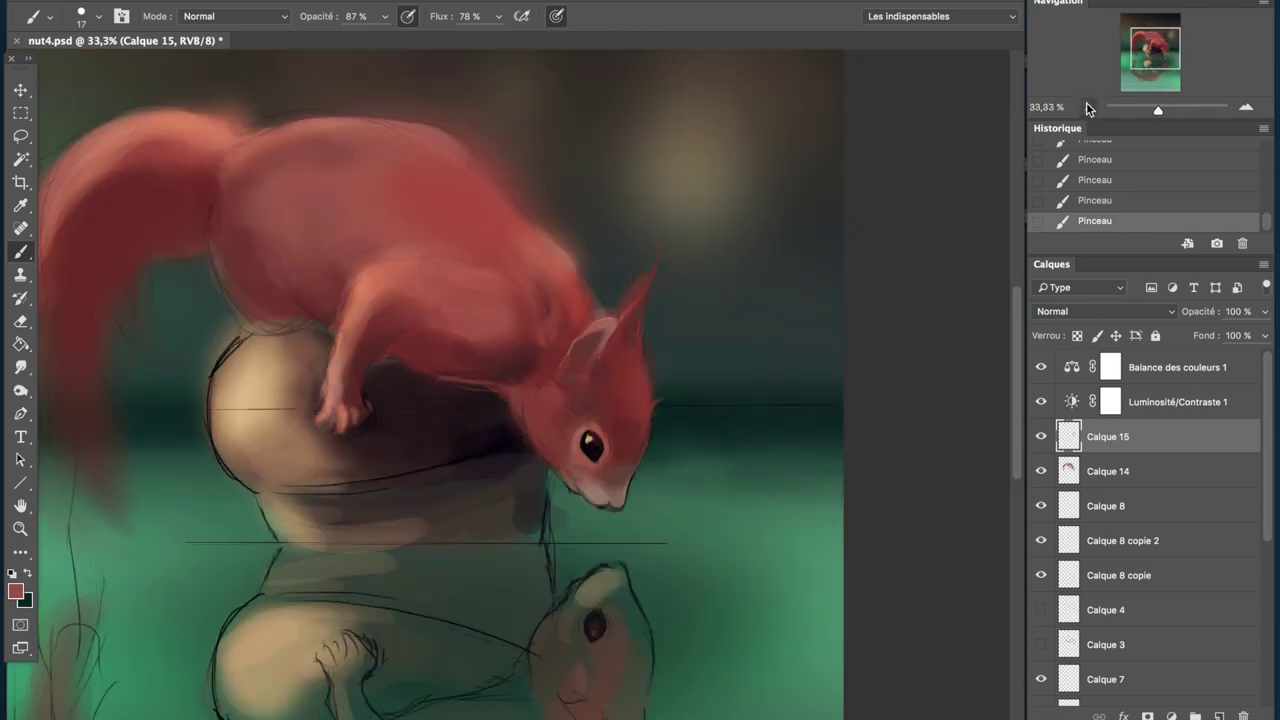
key("ctrl+plus")
key("ctrl+plus")
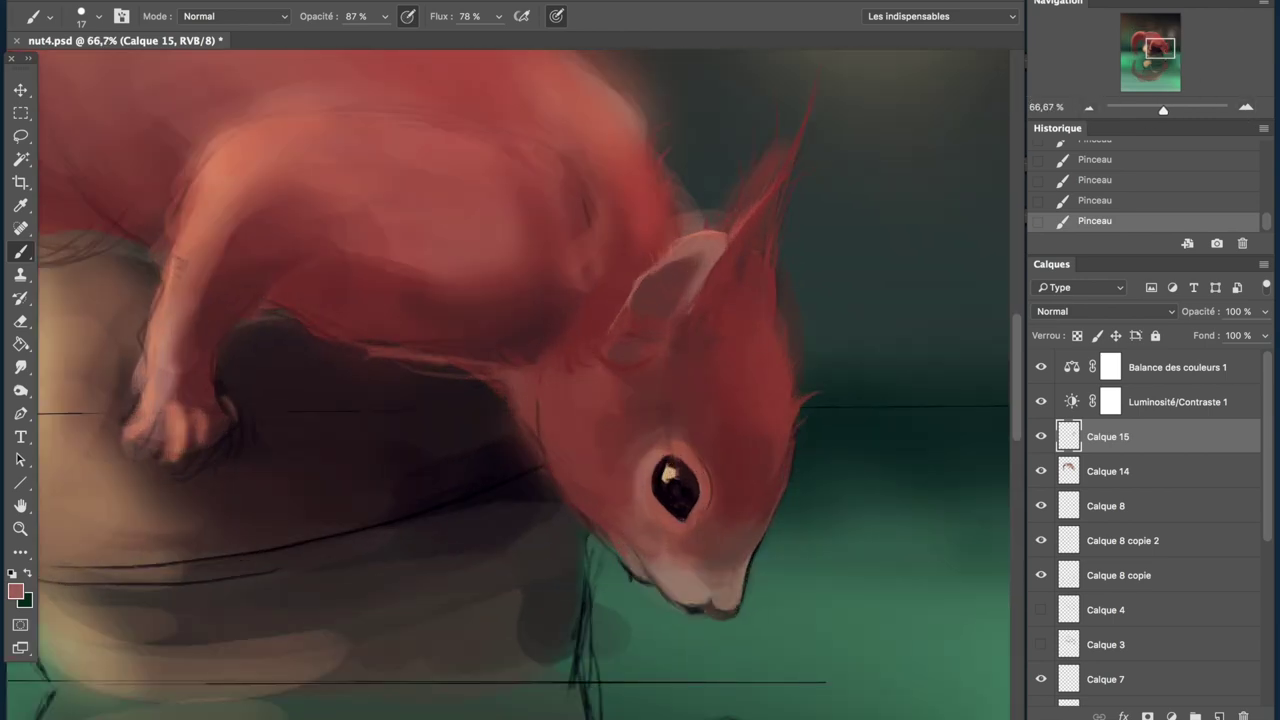
- On Calque 15, paint the eye catchlight and cheek with brighter and darker samples, comparing via undo
key("ctrl+minus")
key("ctrl+minus")
left_click(1245, 107)
left_click(1245, 107)
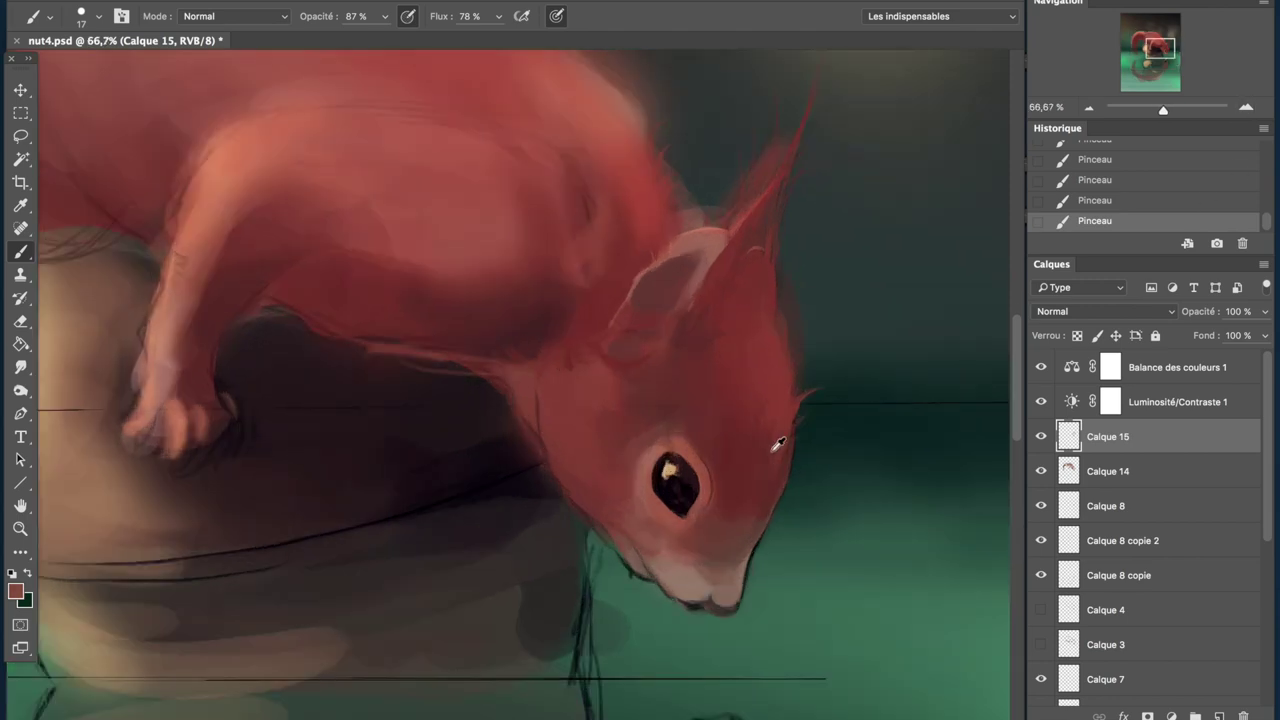
left_click(1089, 107)
left_click(1089, 107)
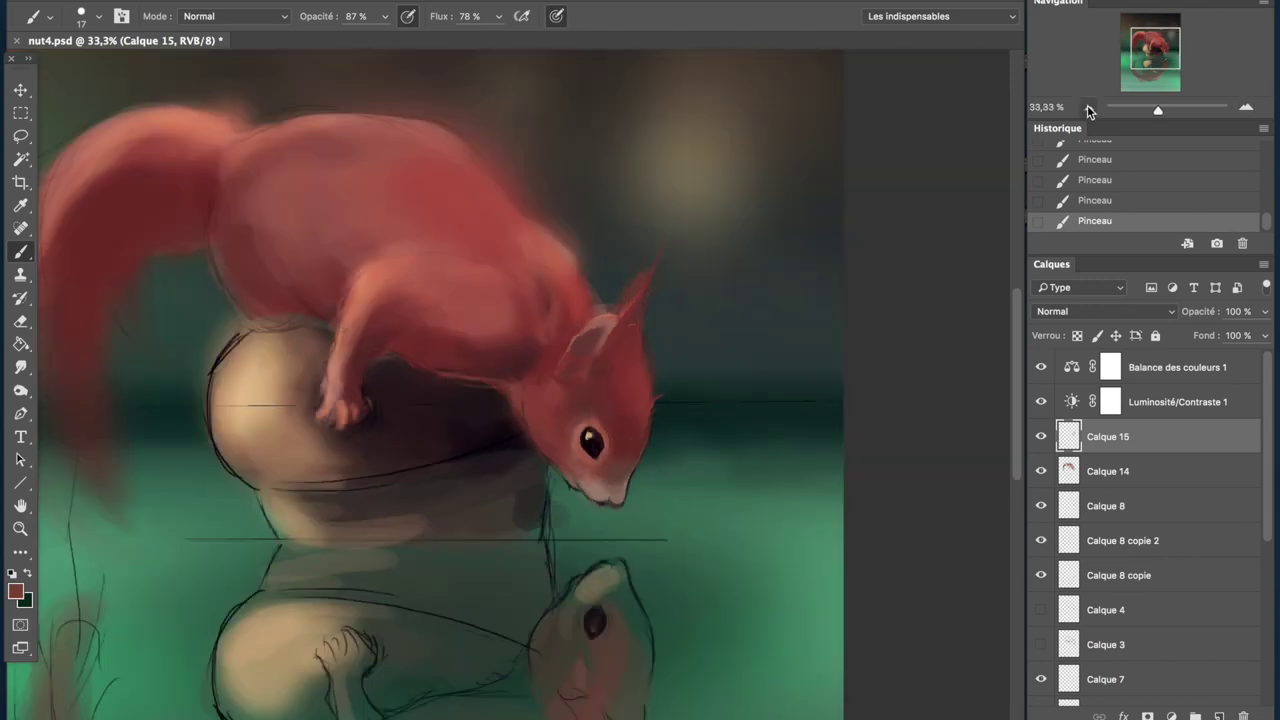
left_click(1245, 107)
left_click(1245, 107)
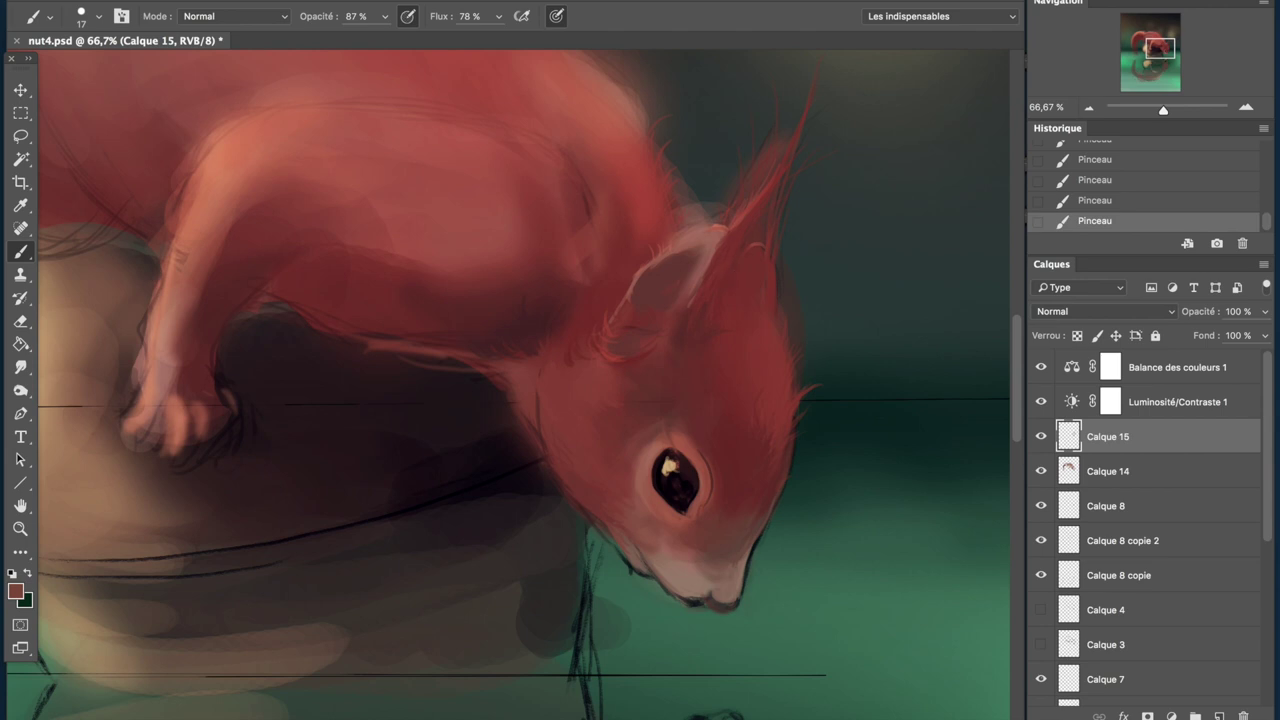
left_click(1089, 107)
left_click(1089, 107)
left_click(1245, 107)
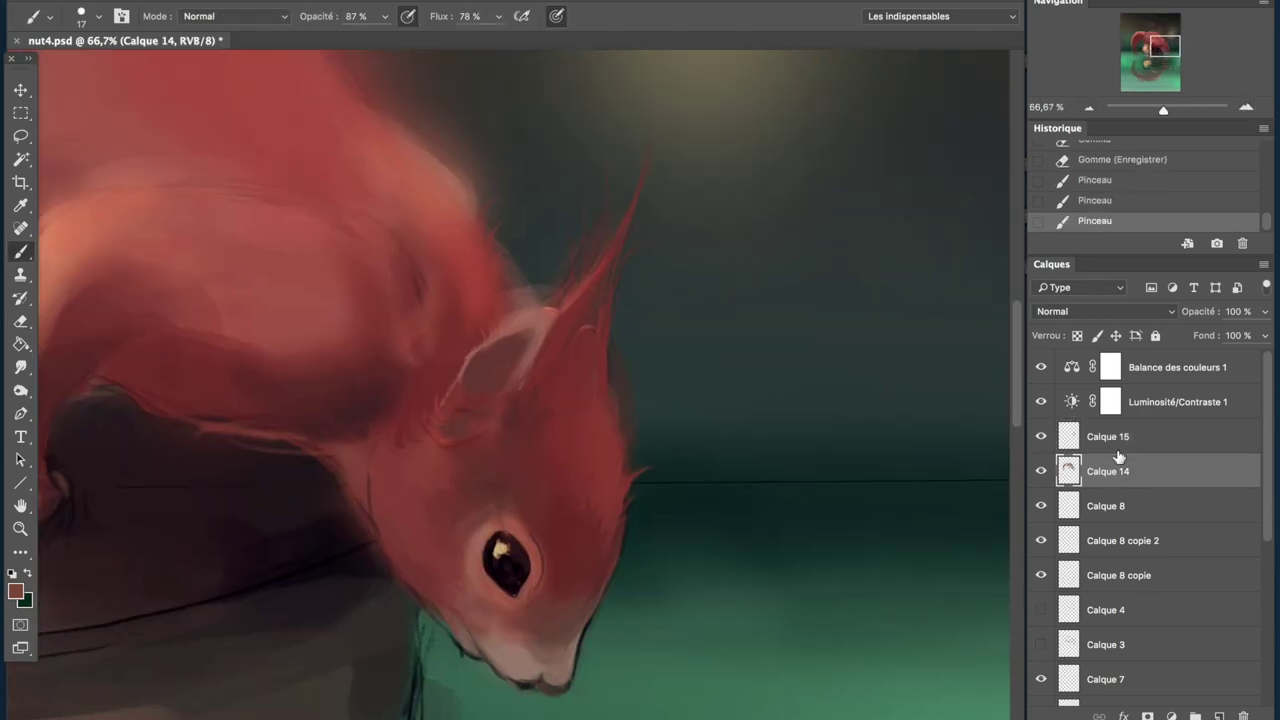
left_click(1058, 438)
left_click(513, 435, "alt")
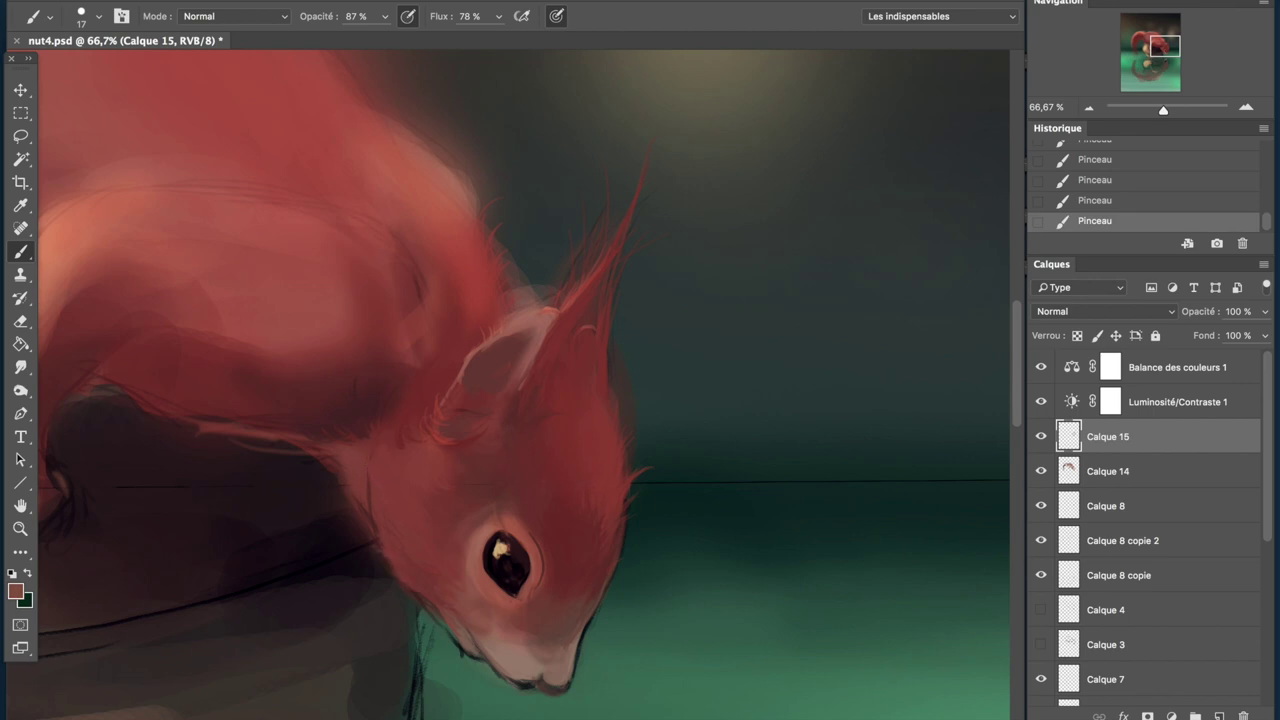
left_click(519, 579, "alt")
key("ctrl+alt+z")
- Restore the latest stroke, erase part of the recent detail, and sample a reddish fur colour
left_click(530, 621, "alt")
key("ctrl+shift+z")
key("e")
left_click_drag(652, 423, 660, 576)
key("b")
left_click(390, 476, "alt")
key("ctrl+minus")
key("ctrl+minus")
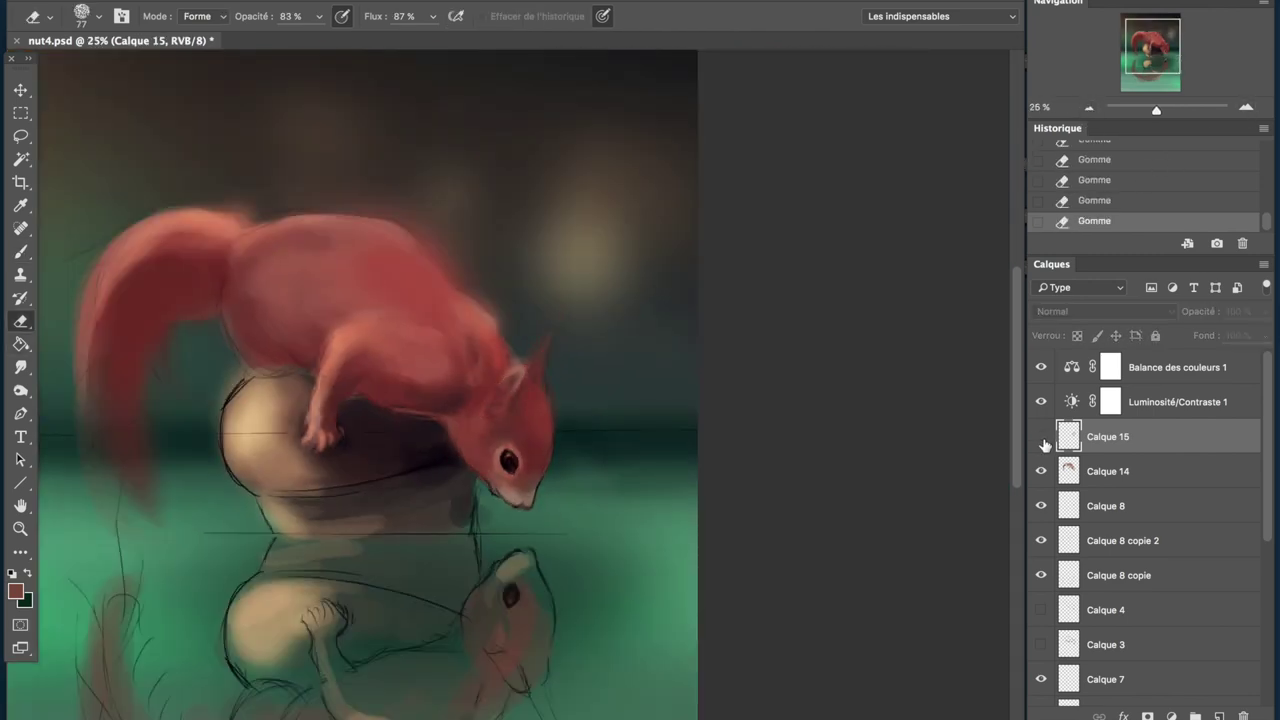
left_click(1041, 437)
key("ctrl+plus")
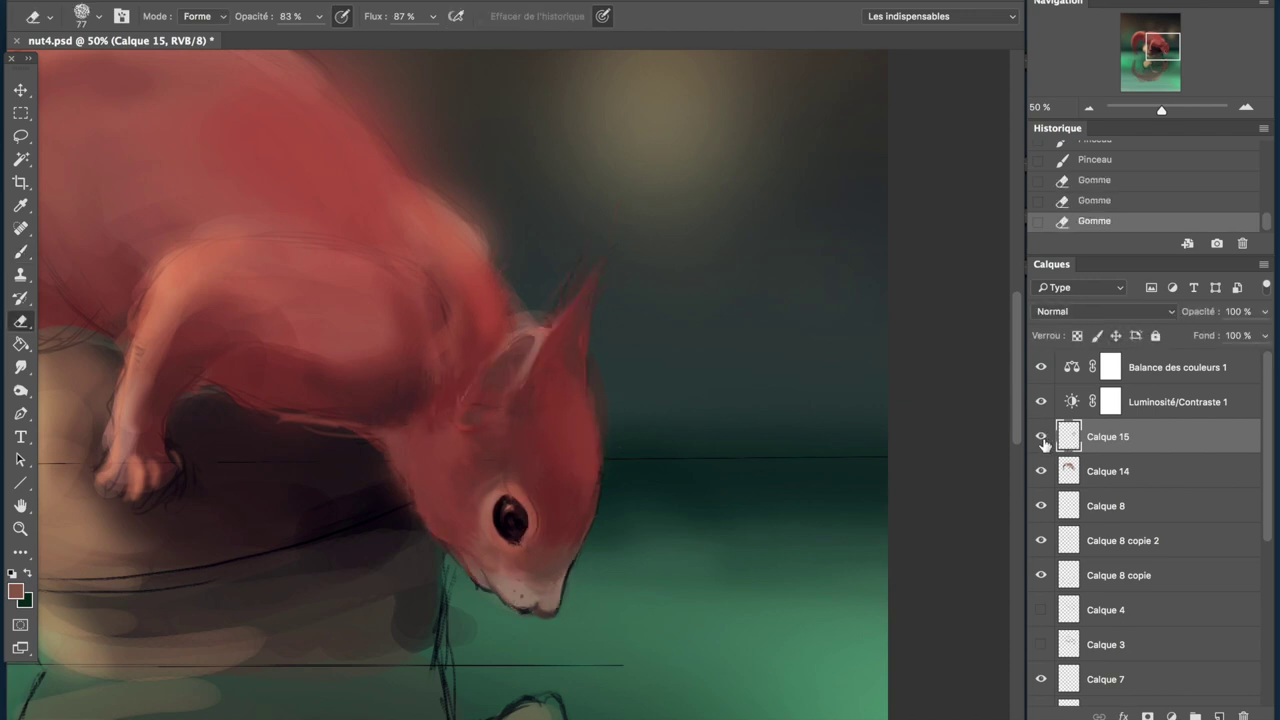
- Paint soft fur strokes along the squirrel's neck with a 68 px brush
key("b")
left_click(98, 16)
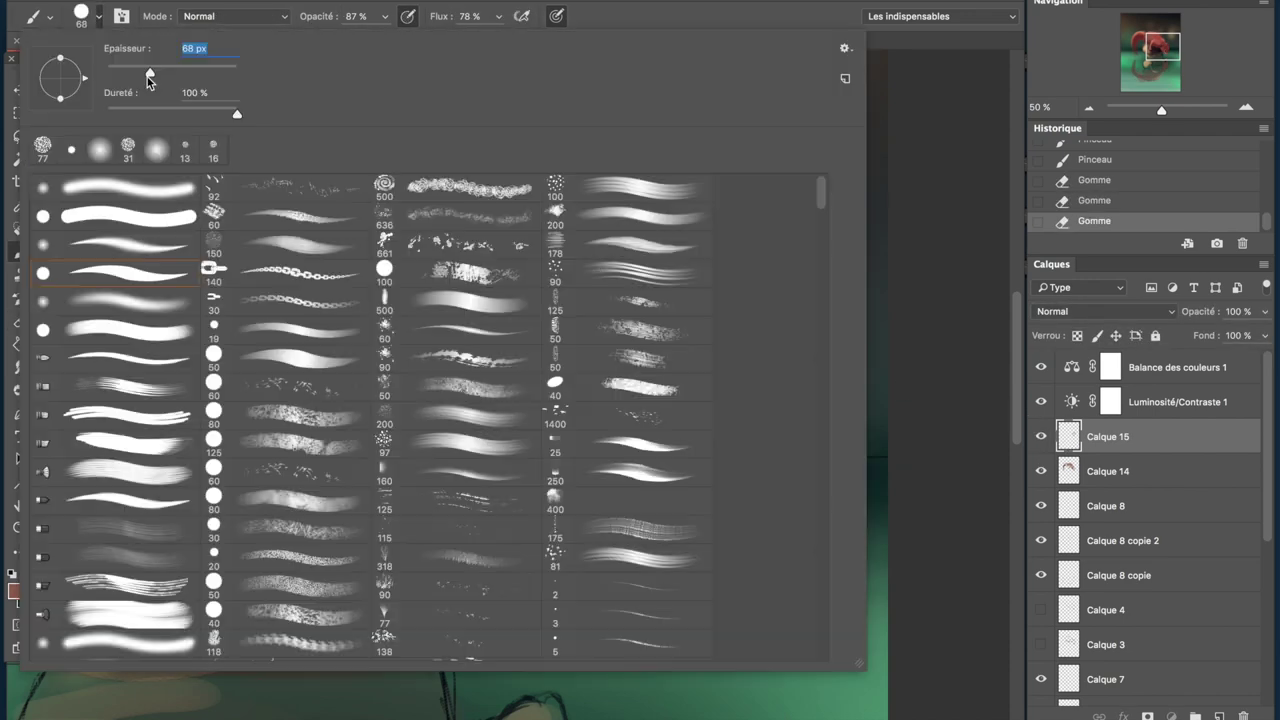
key("Return")
left_click_drag(411, 458, 395, 425)
left_click_drag(420, 420, 439, 379)
left_click_drag(400, 470, 424, 412)
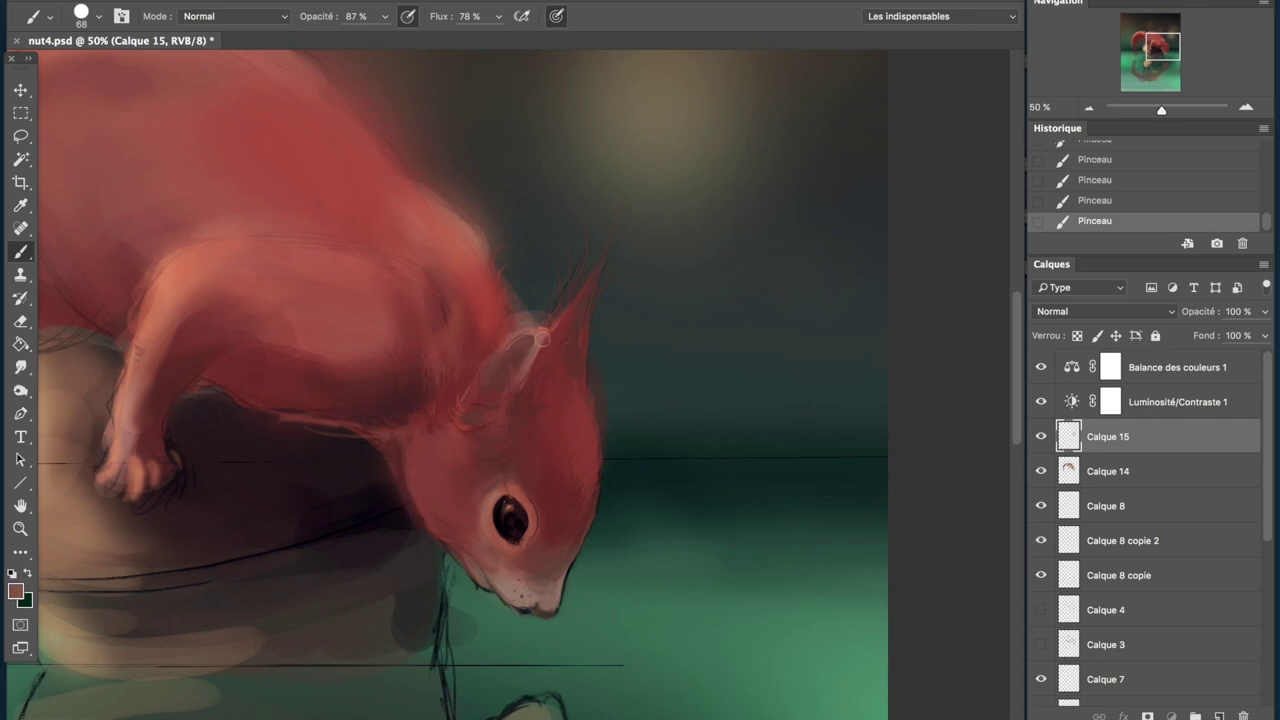
- Compare Calque 15 with and without its strokes, then erase part of its detail
left_click(1040, 436)
left_click(1040, 436)
key("e")
left_click_drag(634, 390, 595, 412)
- Try painting hairs up from the ear tip, undoing both attempts
key("b")
left_click(509, 510)
left_click_drag(580, 341, 605, 262)
key("ctrl+z")
key("ctrl+z")
key("ctrl+z")
left_click_drag(568, 348, 622, 240)
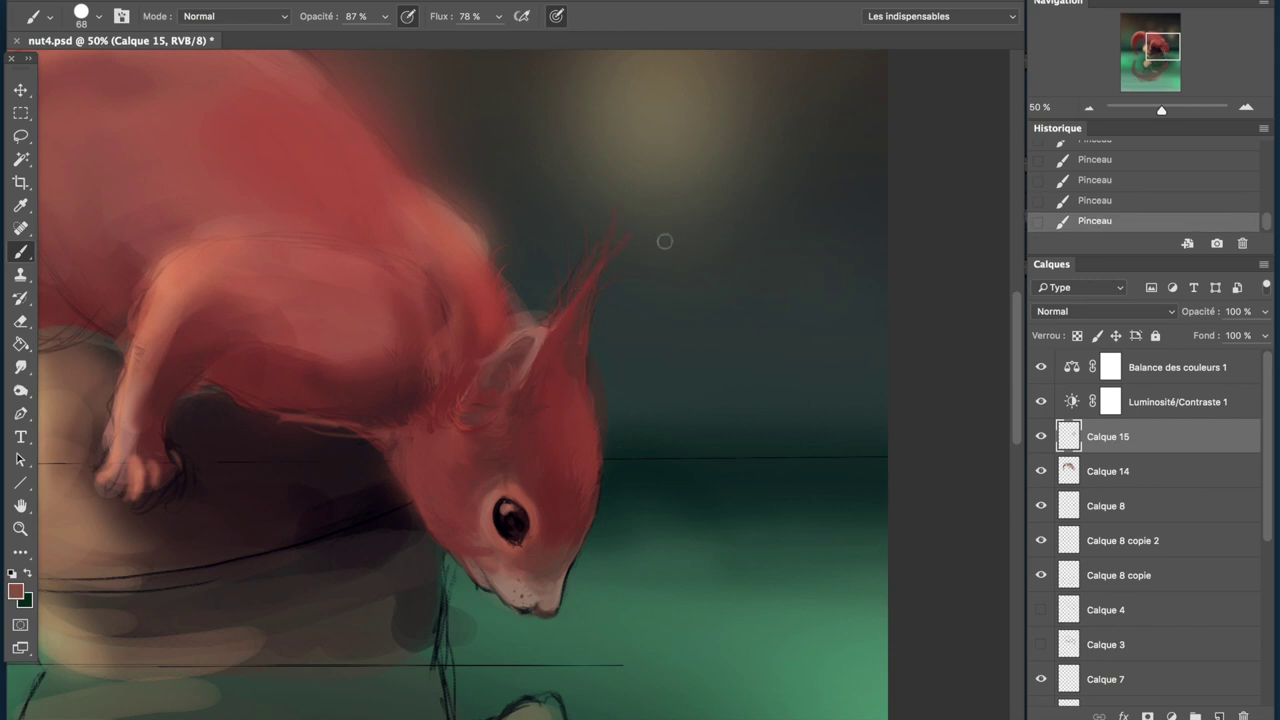
key("ctrl+z")
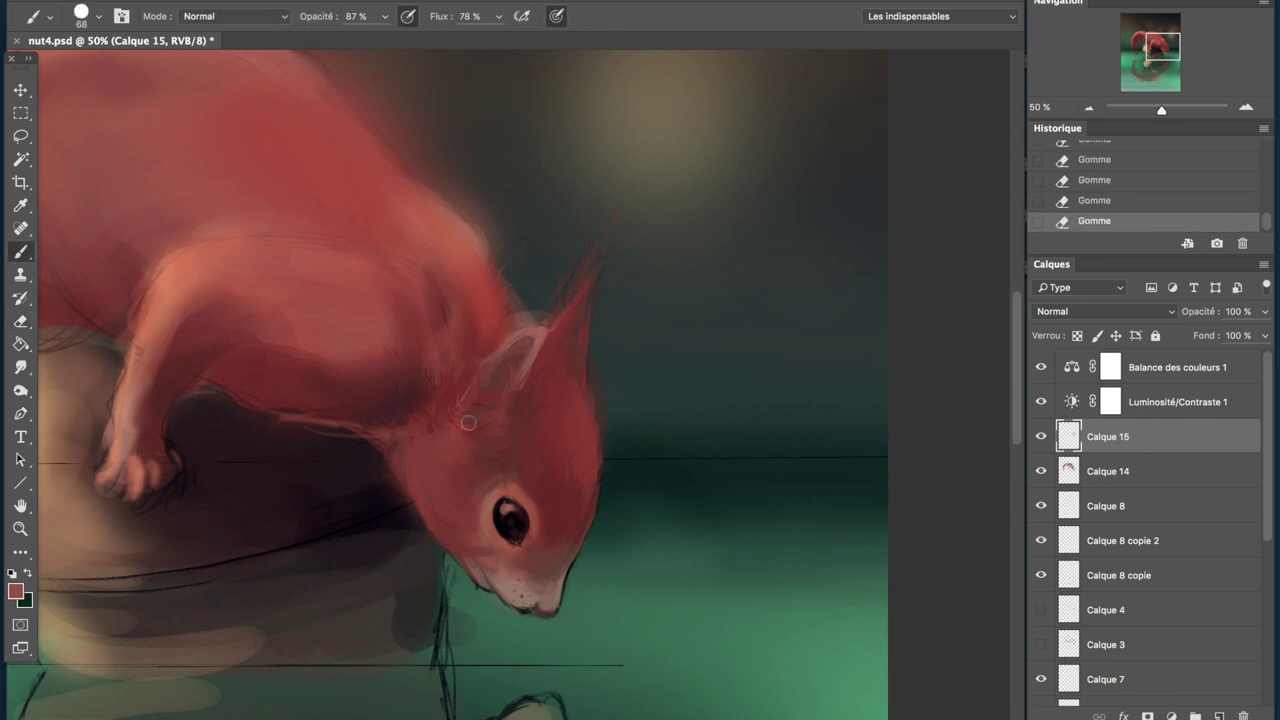
- Darken the eye's left outline with dark brown sampled from the eye, comparing before and after
left_click(499, 515, "alt")
left_click_drag(494, 510, 492, 532)
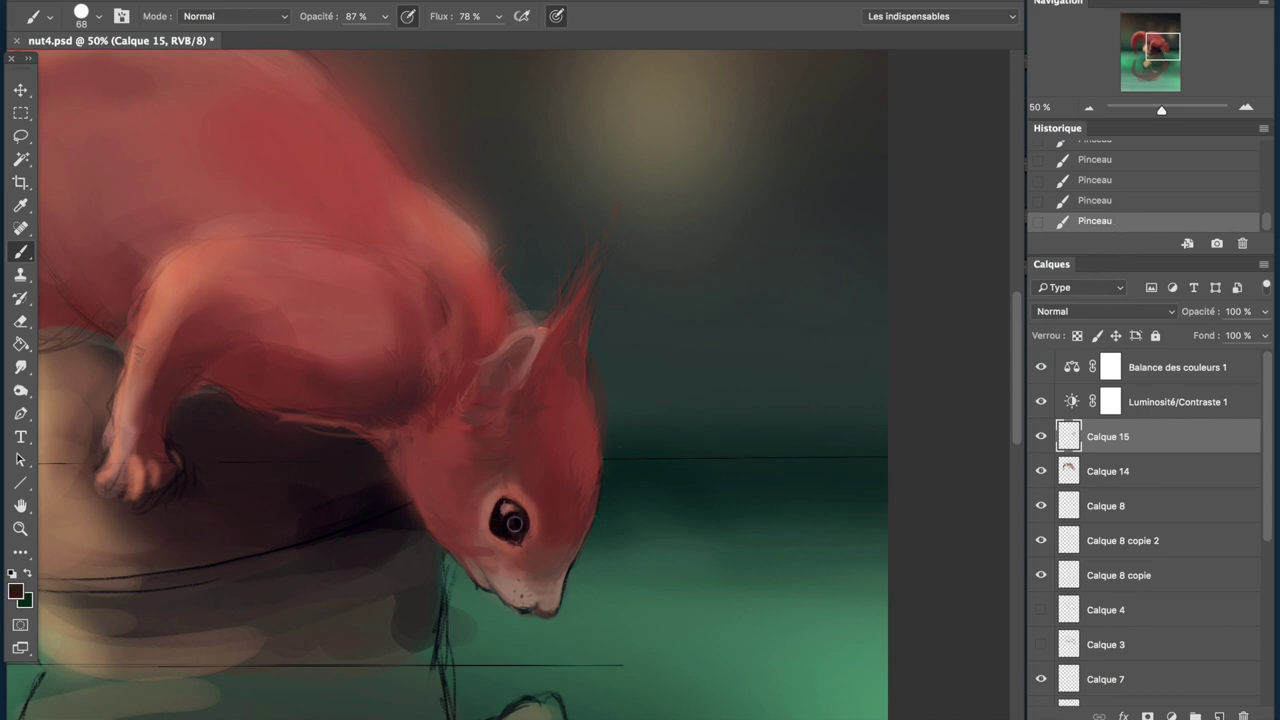
key("ctrl+alt+z")
key("ctrl+alt+z")
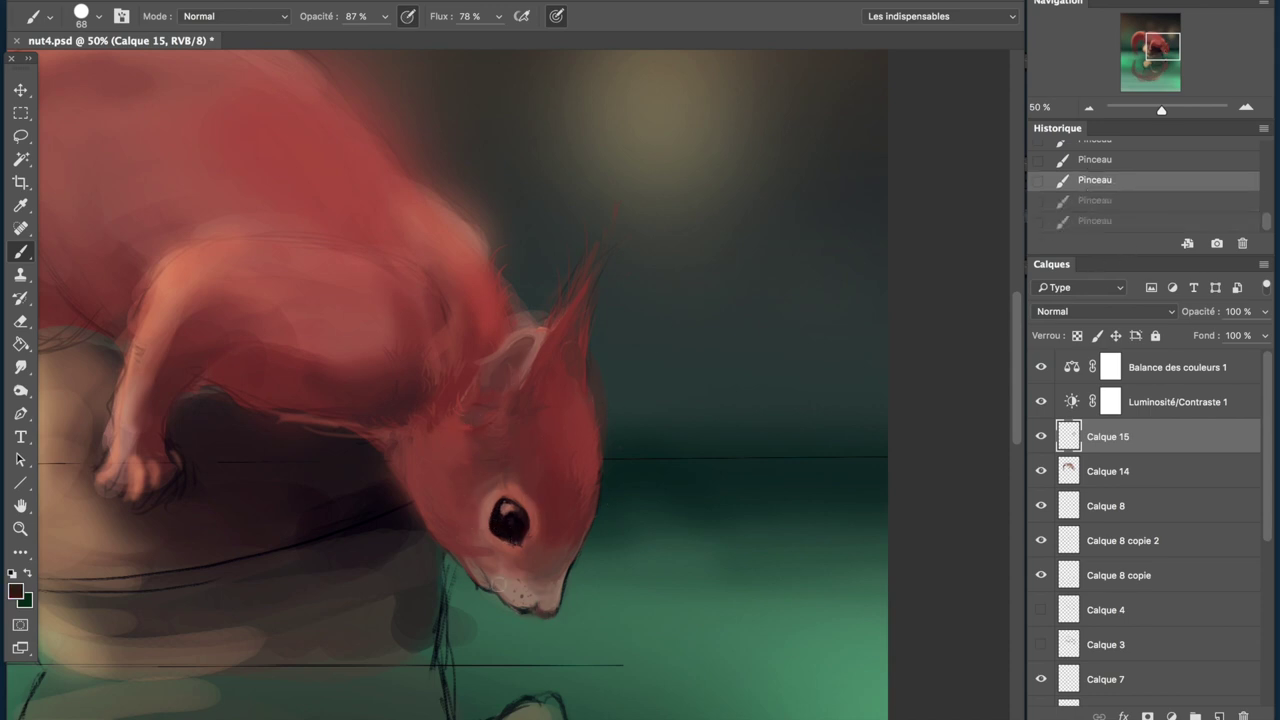
left_click(483, 574, "alt")
key("ctrl+shift+z")
key("ctrl+shift+z")
- Adjust the brush size and paint a small stroke of sampled brown on the muzzle
left_click(534, 437, "alt")
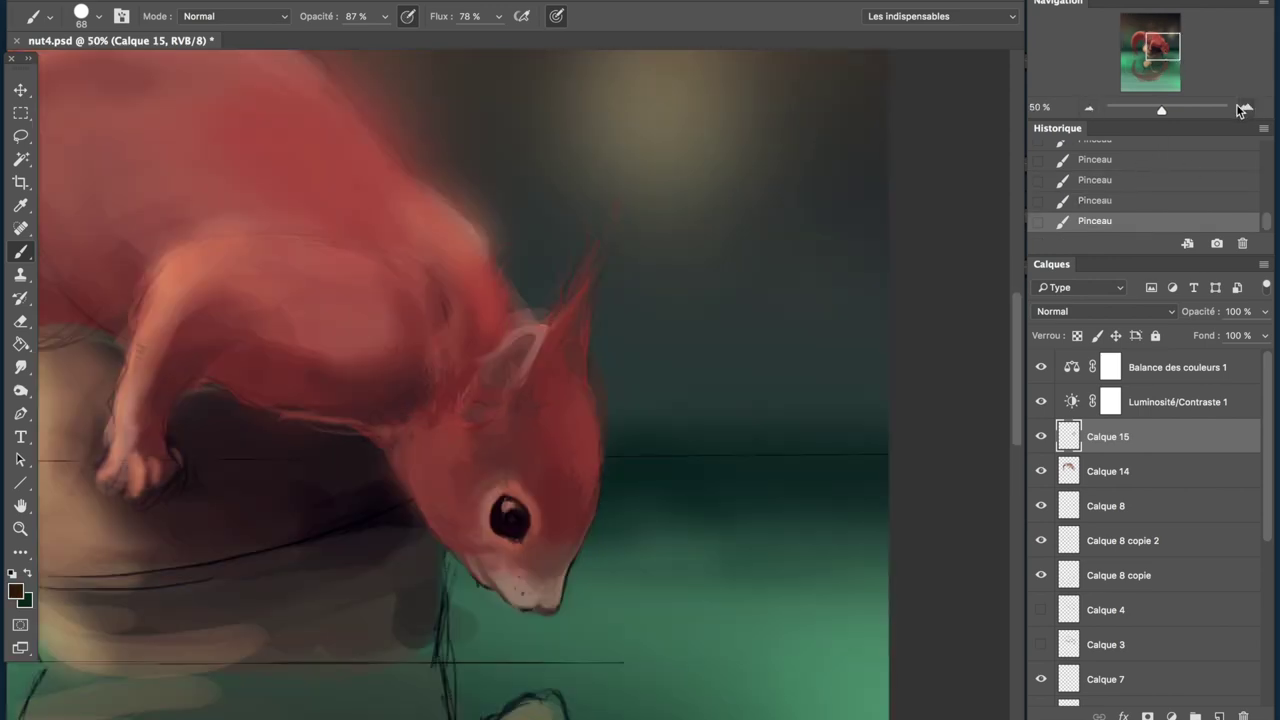
right_click(568, 501)
key("Return")
left_click(487, 571, "alt")
left_click(551, 603, "alt")
left_click_drag(509, 596, 485, 572)
- Move the view to the squirrel's back and ear, sampling reddish and light browns at the ear
left_click(431, 455, "alt")
key("h")
left_click_drag(431, 455, 528, 300)
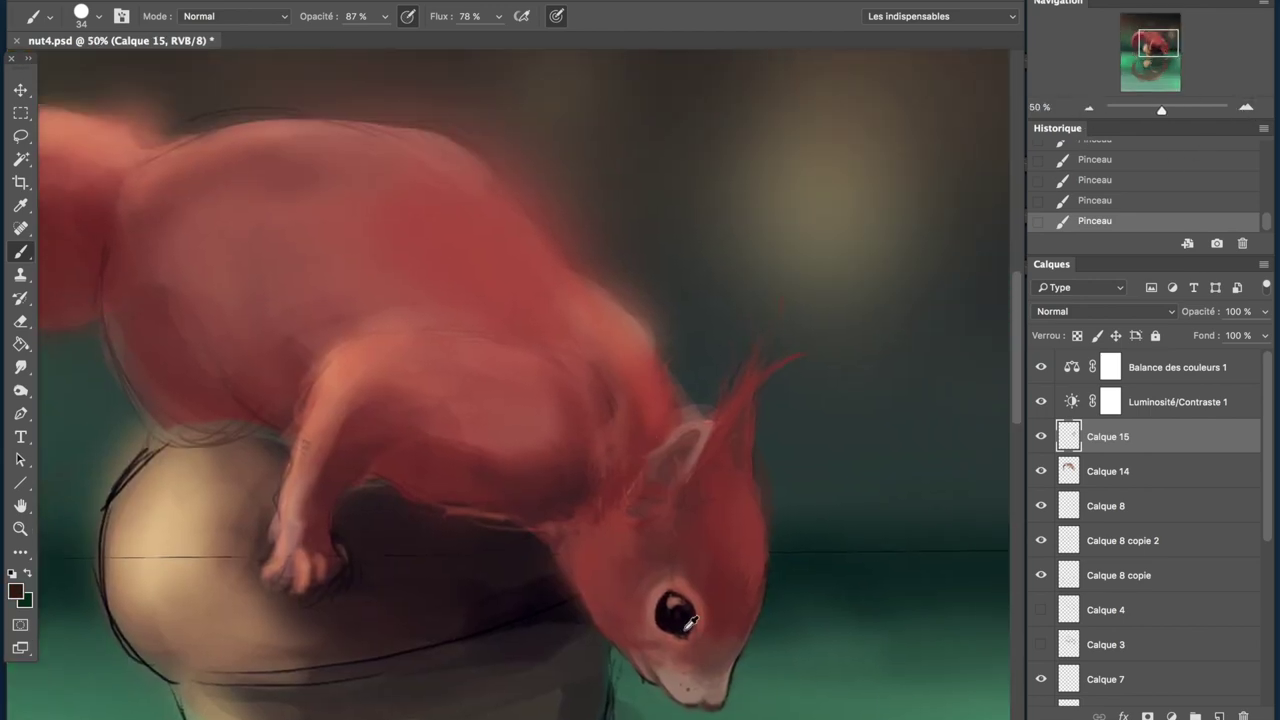
left_click(654, 500, "alt")
left_click(667, 467, "alt")
left_click_drag(720, 681, 812, 422)
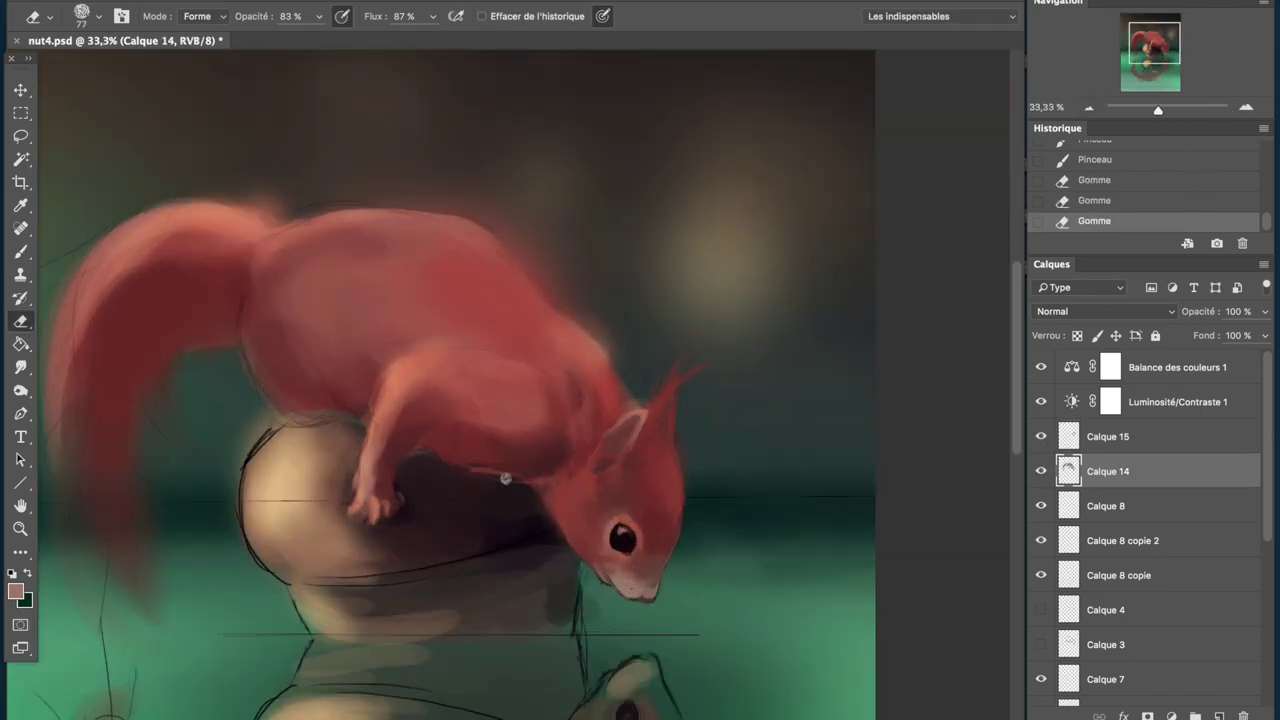
- Erase stray paint, then add light highlights on the paw and a stroke along the back
left_click_drag(505, 479, 545, 512)
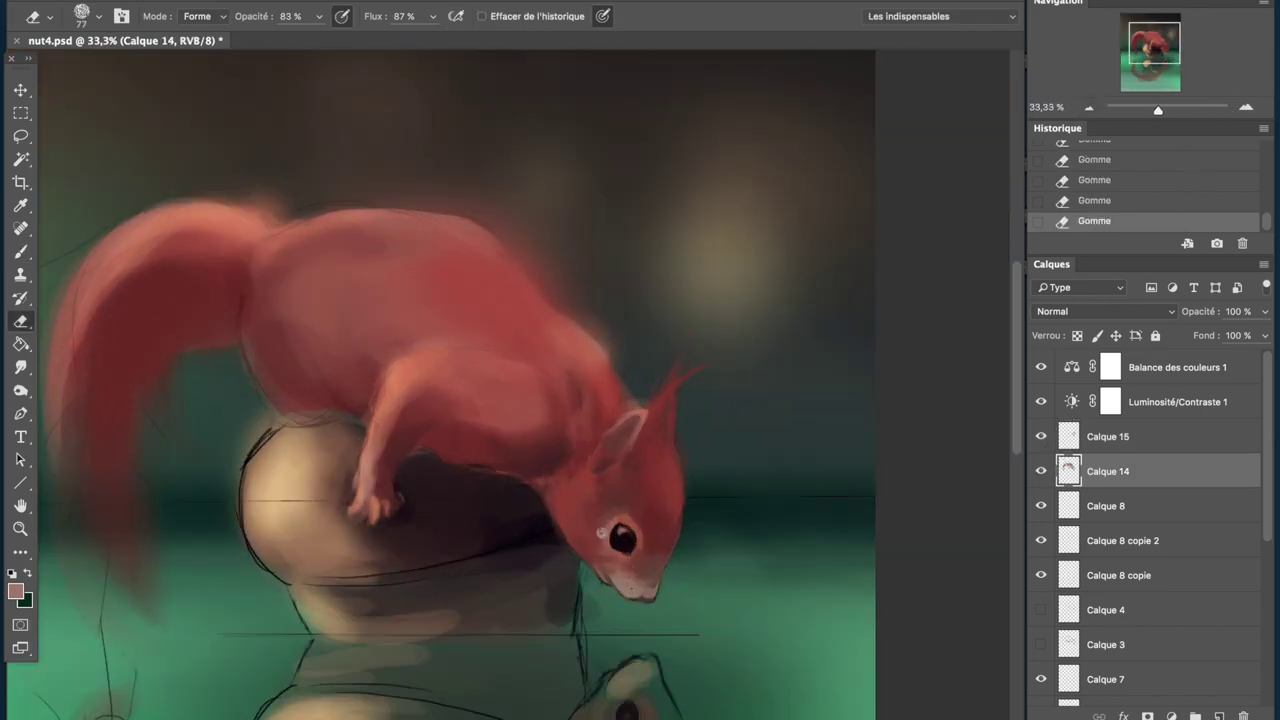
key("ctrl+minus")
key("ctrl+minus")
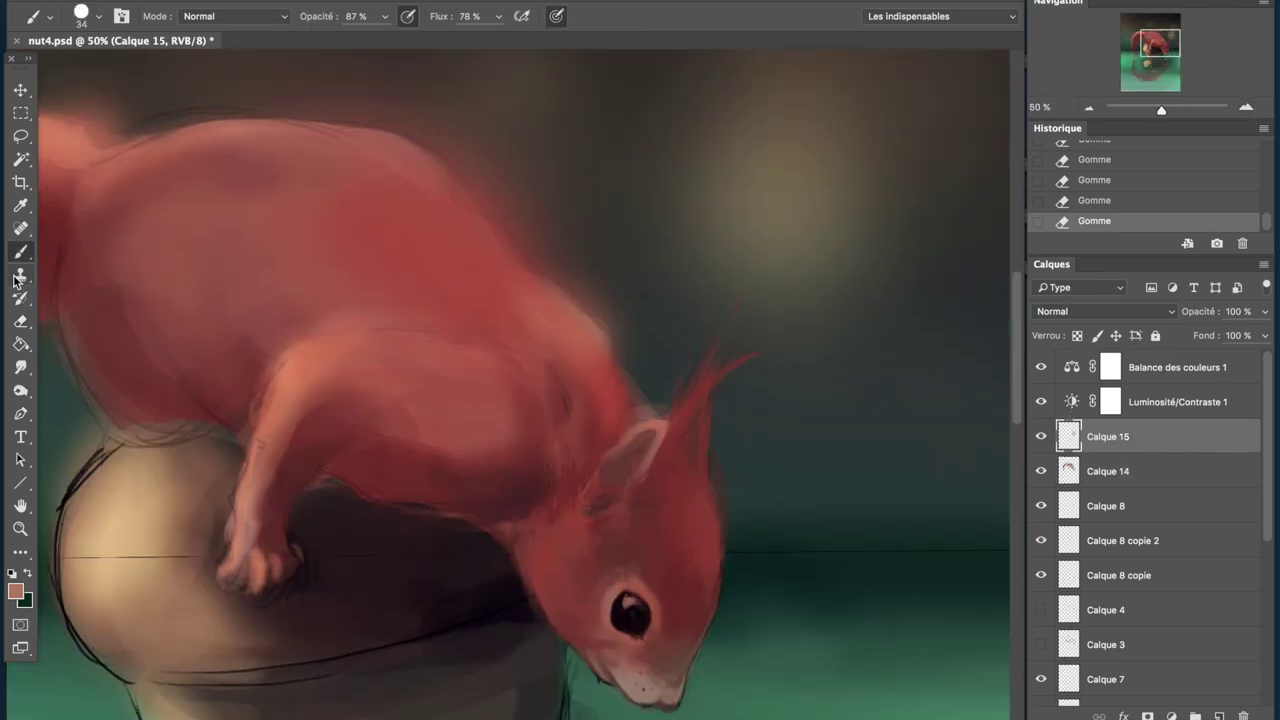
left_click_drag(289, 530, 299, 572)
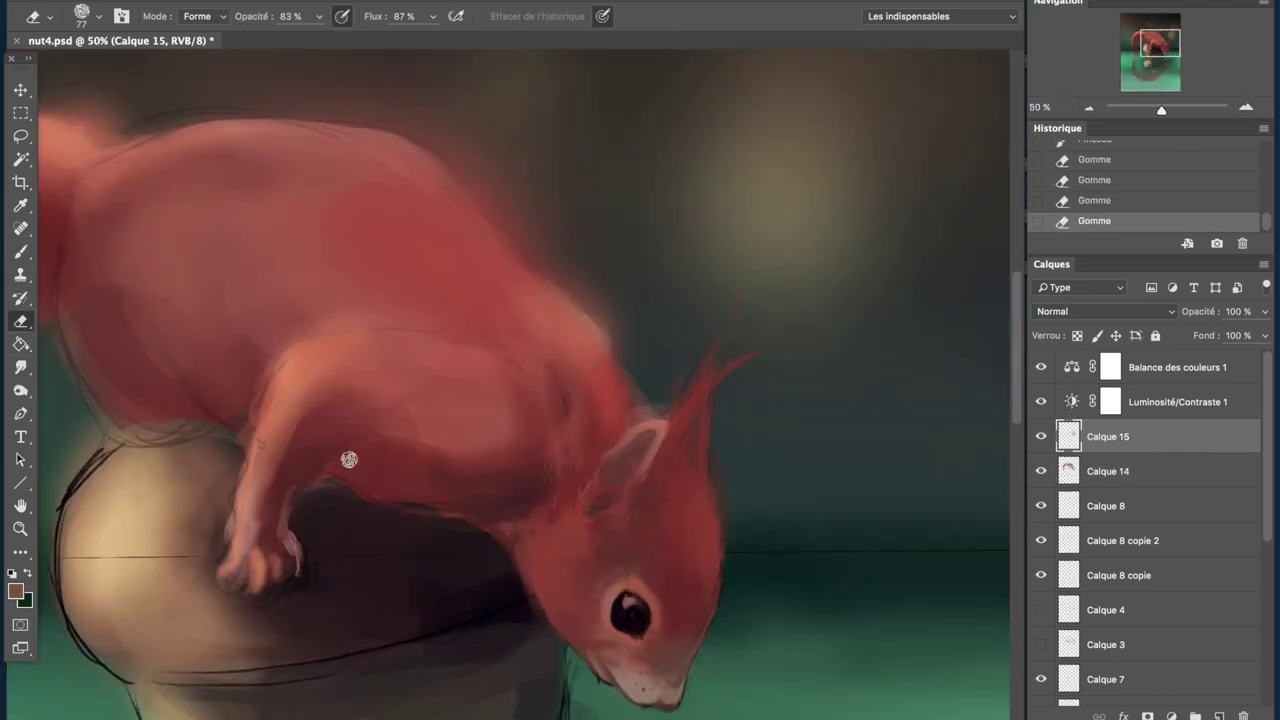
left_click_drag(386, 486, 378, 491)
- Sample a lighter pink-brown from the fur and save the painting
left_click(474, 455, "alt")
key("ctrl+s")
key("ctrl+0")
left_click(1160, 46)
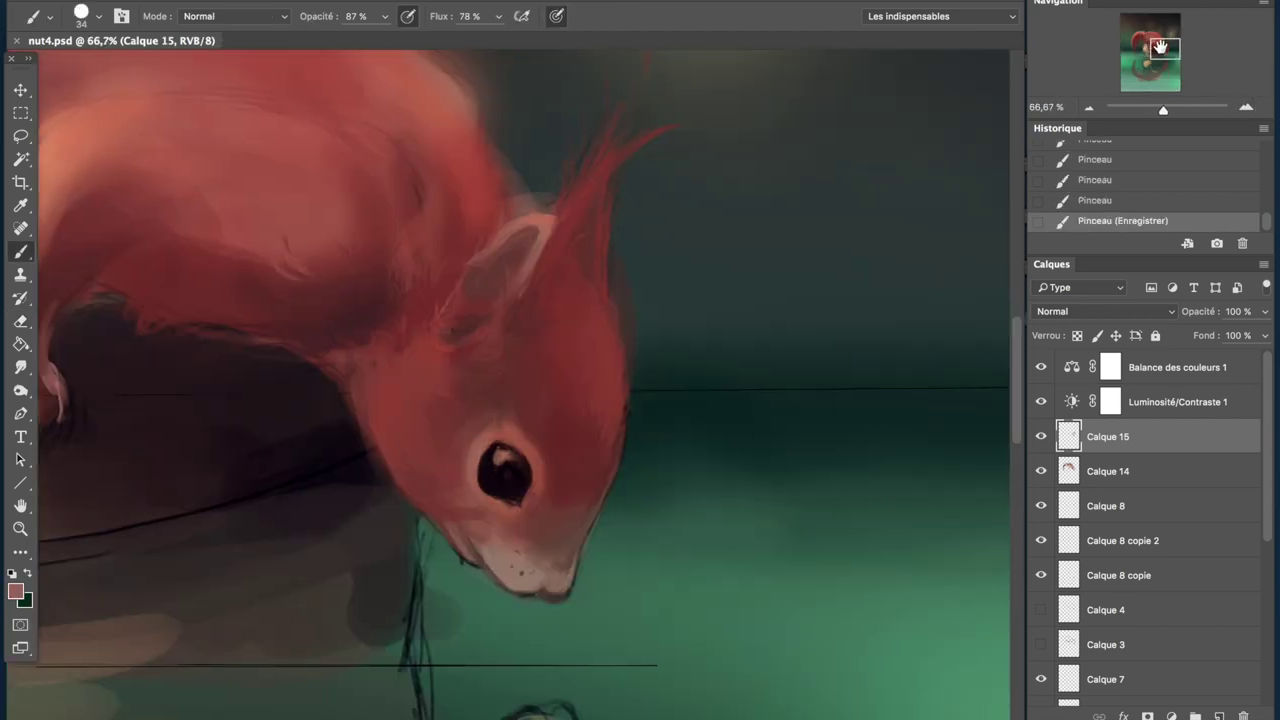
- Lighten the snout and the eye's left rim, and enlarge the eye's highlight
left_click(565, 578, "alt")
left_click_drag(574, 566, 586, 530)
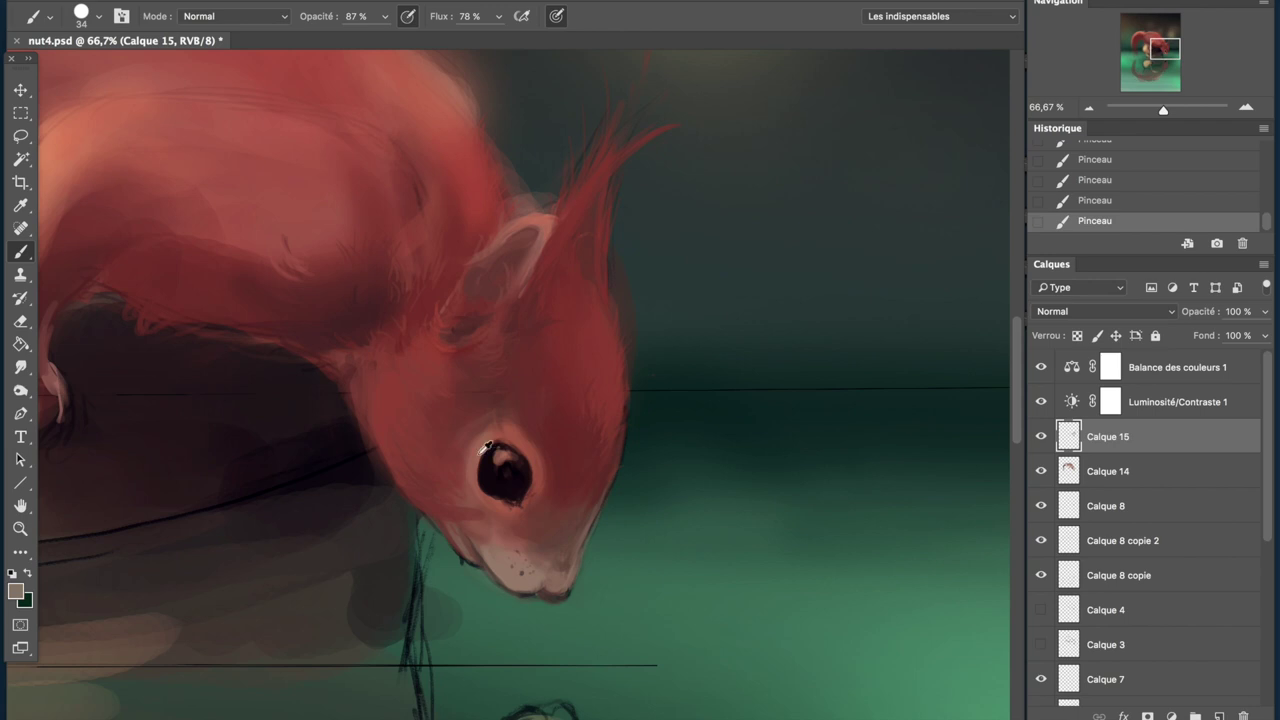
mouse_move(482, 498)
left_mouse_down()
mouse_move(497, 444)
mouse_move(511, 466)
left_mouse_up()
left_click(488, 475, "alt")
left_click(494, 490, "alt")
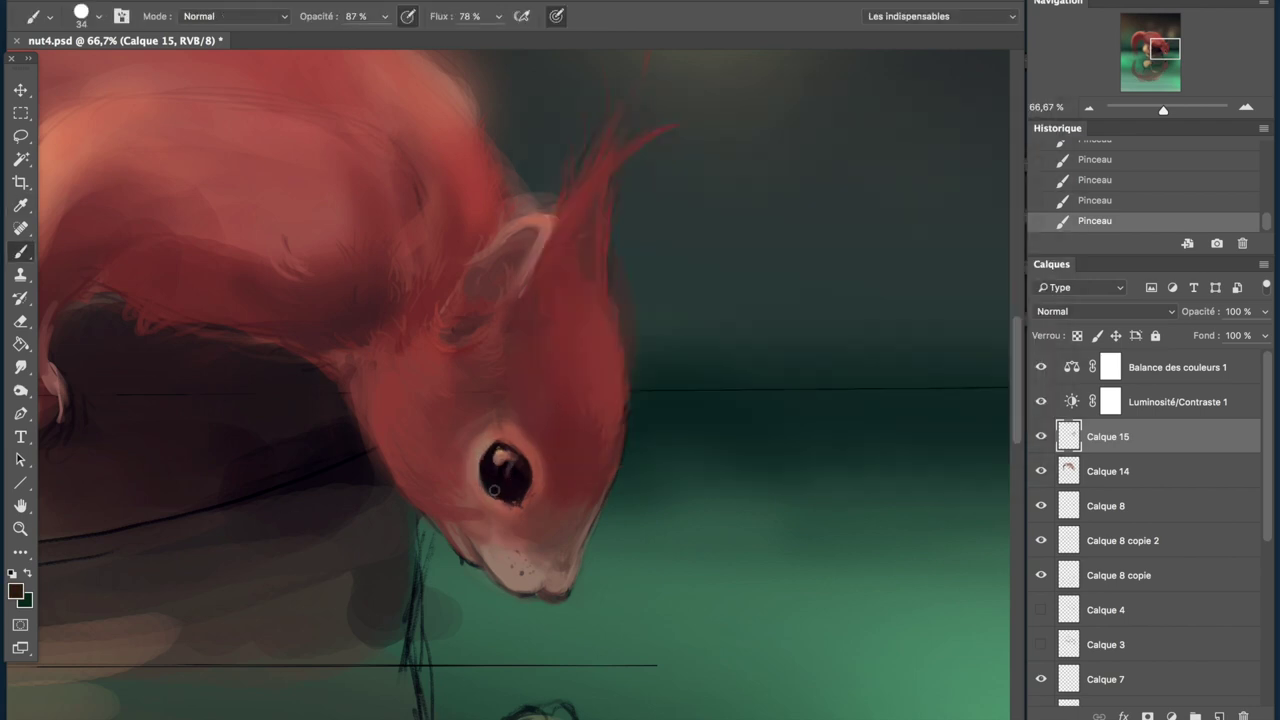
left_click(577, 255, "alt")
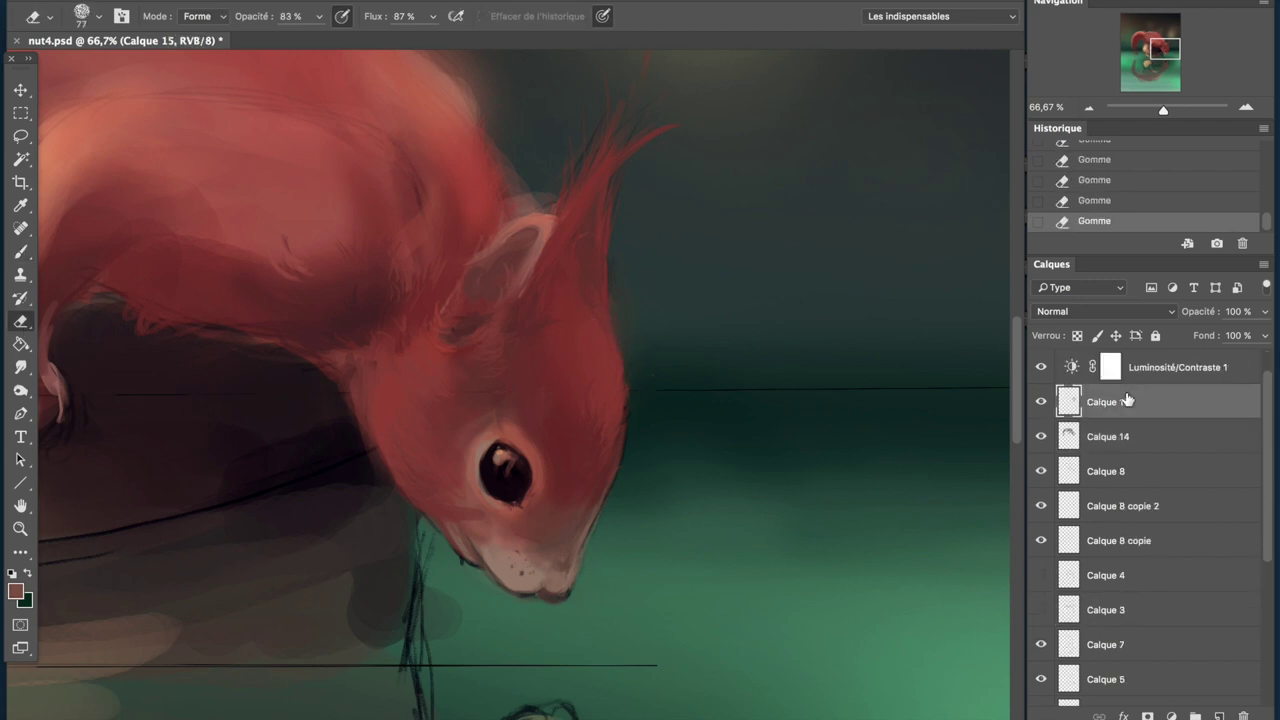
key("b")
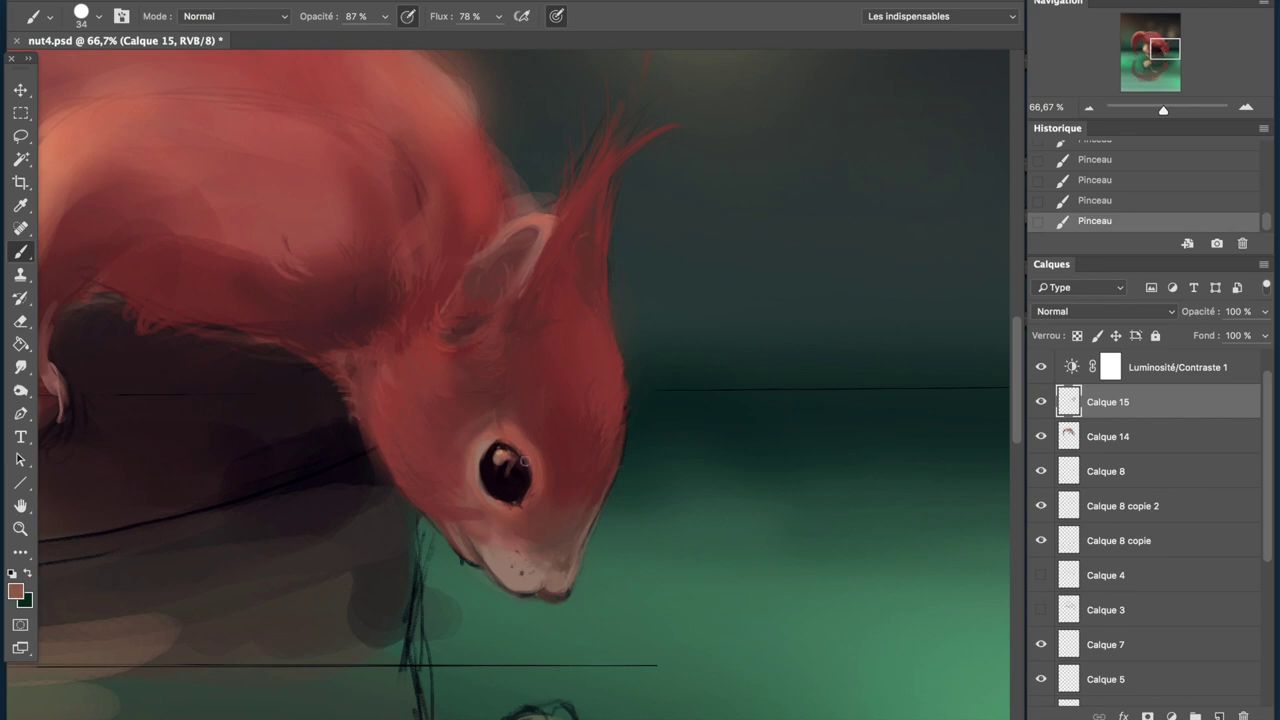
- Sample fur colours near the eye and head and compare recent strokes
left_click(484, 467, "alt")
left_click_drag(530, 465, 508, 382)
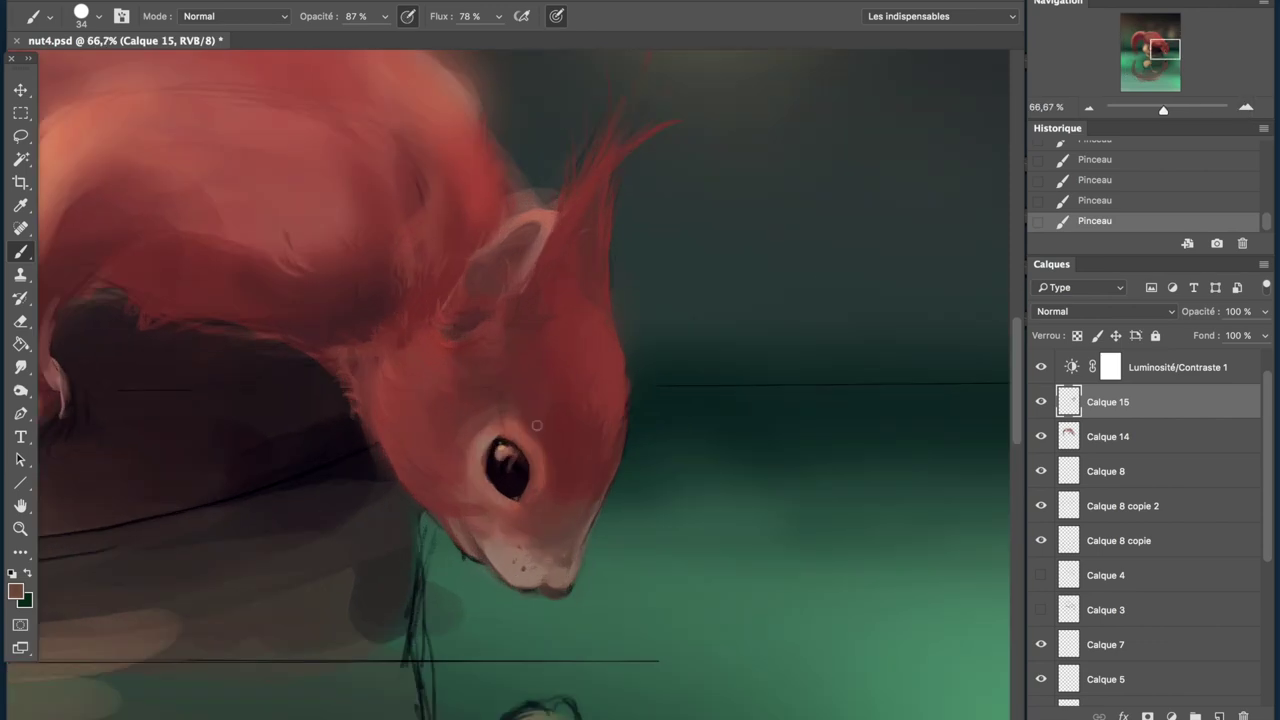
left_click(506, 385, "alt")
key("ctrl+alt+z")
key("ctrl+alt+z")
key("ctrl+alt+z")
key("ctrl+shift+z")
key("ctrl+shift+z")
key("ctrl+shift+z")
left_click(346, 303, "alt")
key("ctrl+minus")
key("ctrl+minus")
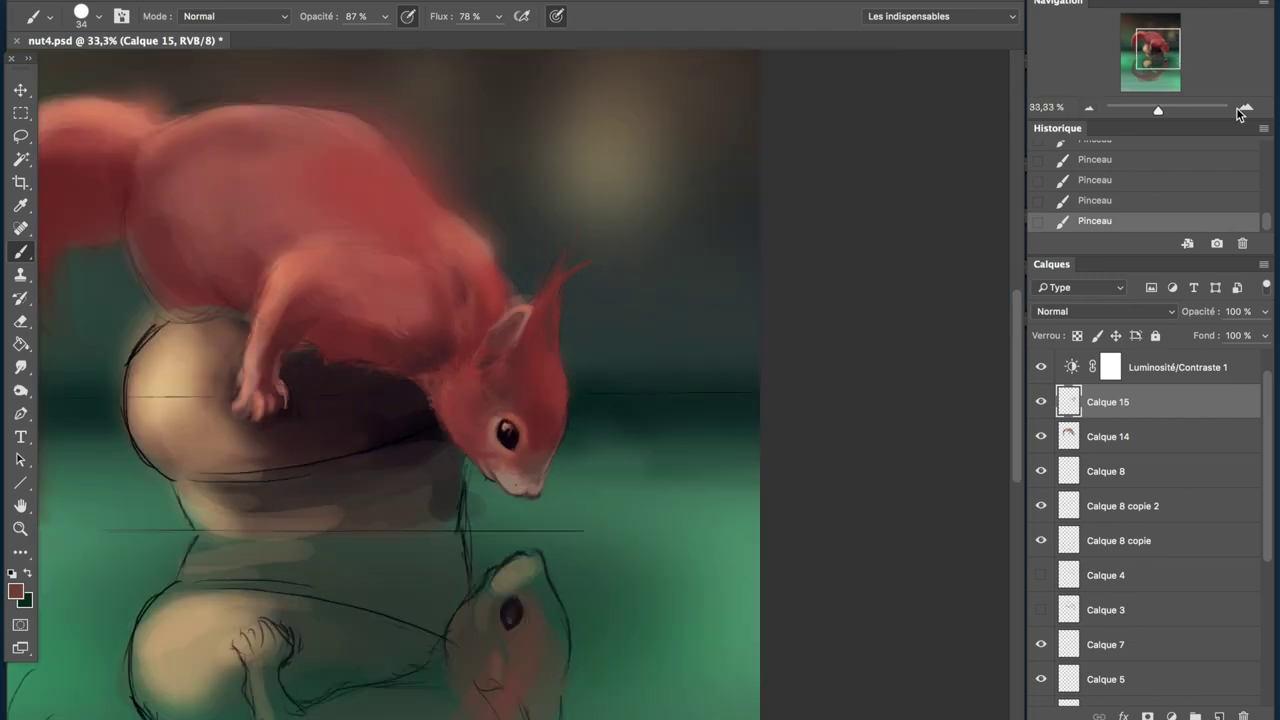
key("ctrl+plus")
- Erase some body paint, paint fine ear-tuft hairs, and undo erasing of the tuft tips
key("e")
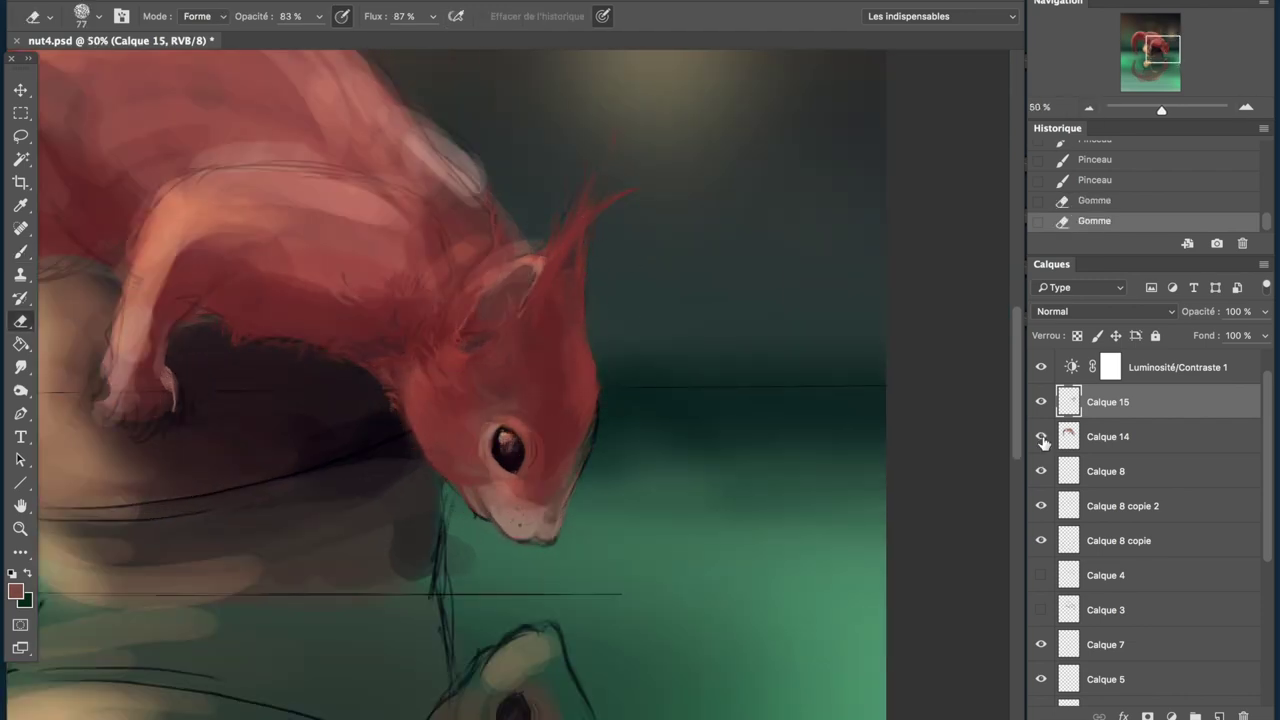
left_click_drag(470, 130, 180, 320)
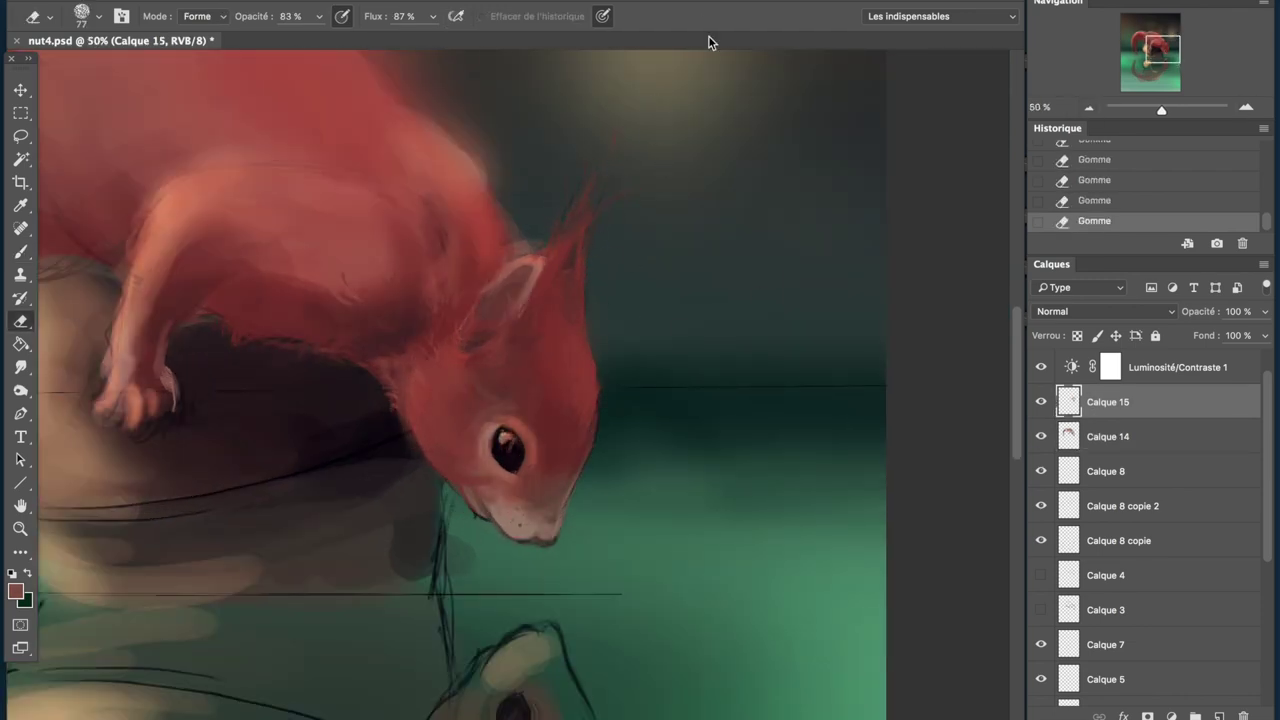
key("b")
mouse_move(530, 252)
left_mouse_down()
mouse_move(602, 172)
mouse_move(535, 248)
left_mouse_up()
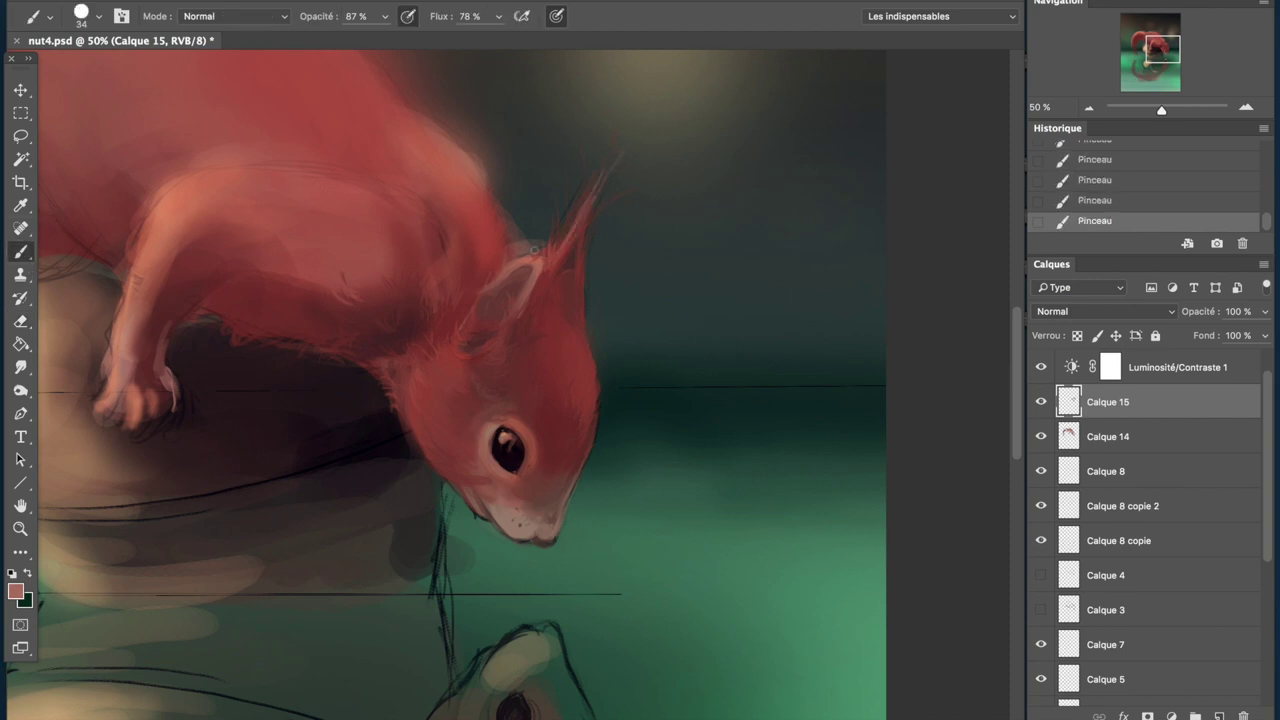
key("e")
left_click_drag(583, 205, 629, 157)
key("b")
key("ctrl+z")
key("ctrl+z")
key("ctrl+z")
key("ctrl+z")
- Toggle Calque 14 to compare, briefly select Calque 1, then reselect Calque 15
left_click(1041, 436)
scroll(1045, 443, "down", 2)
left_click(1105, 609)
key("e")
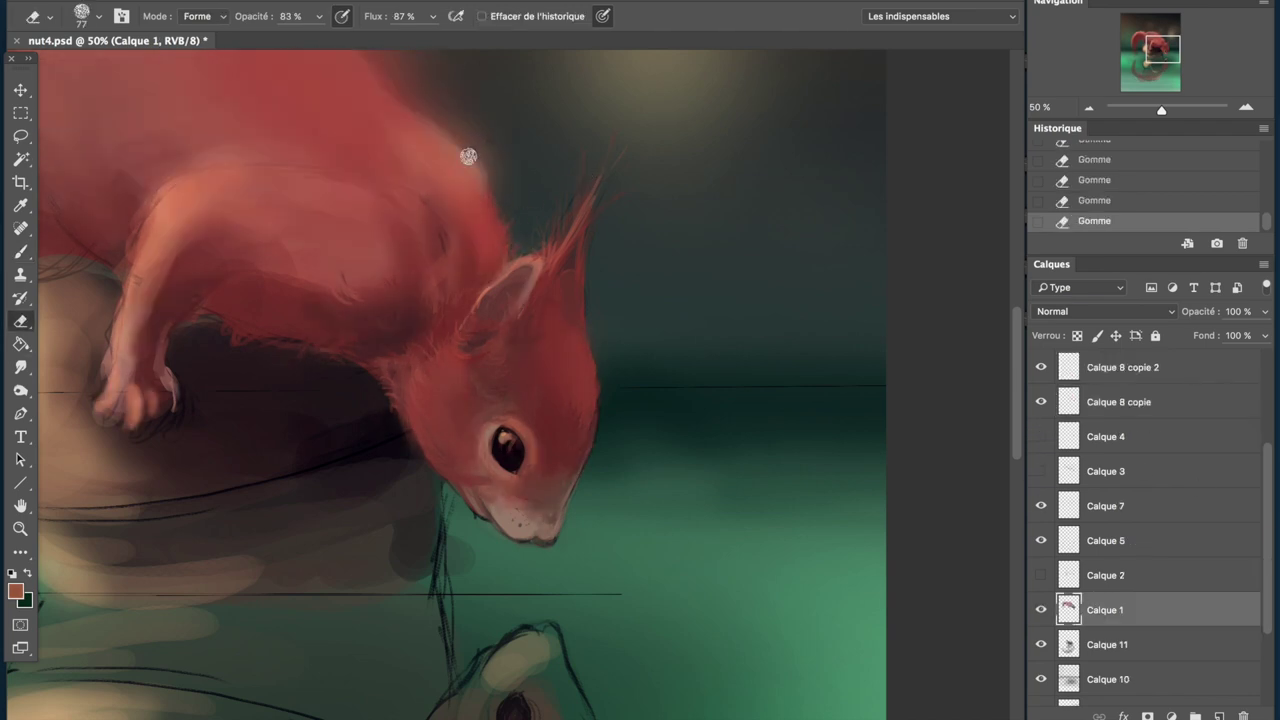
left_click(1088, 108)
scroll(1150, 500, "up", 3)
left_click(1108, 436)
key("ctrl+plus")
key("ctrl+plus")
key("ctrl+plus")
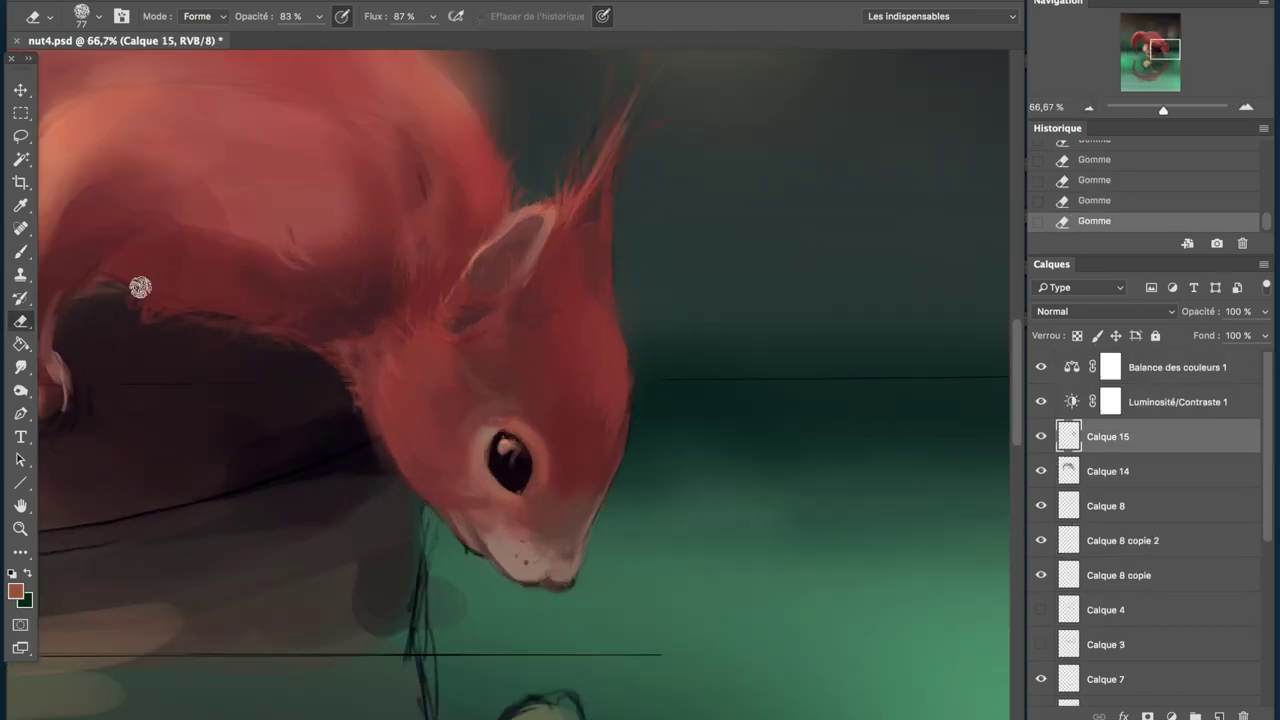
- Undo the erasing to restore fur strokes, then sample ear pink and shoulder colours
key("b")
key("ctrl+z")
key("ctrl+z")
key("ctrl+z")
left_click(464, 238, "alt")
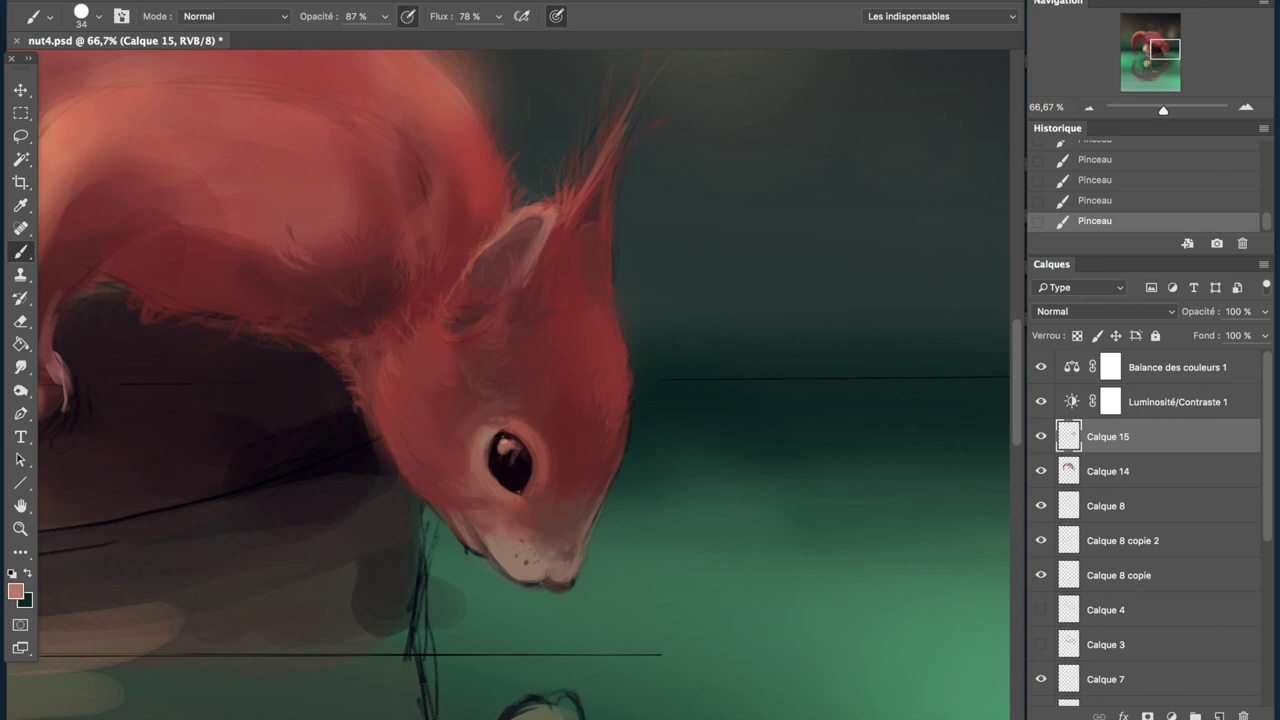
left_click(1088, 107)
left_click_drag(1158, 48, 1148, 38)
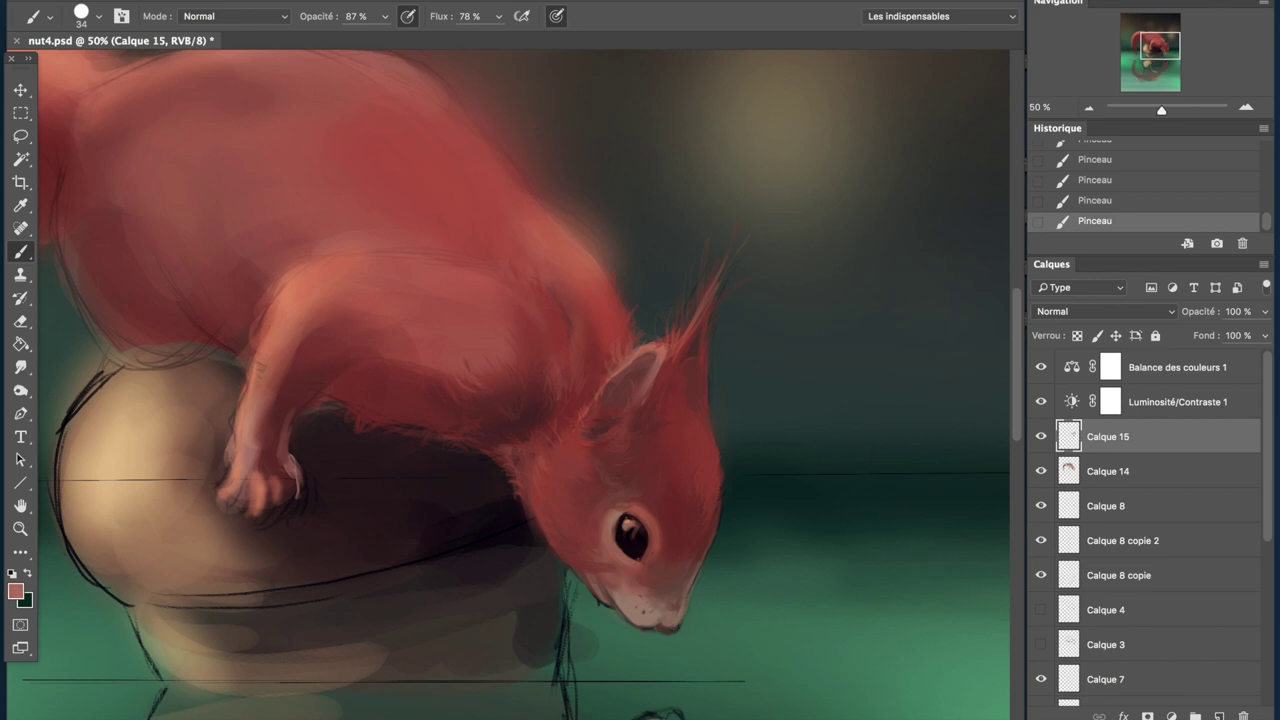
left_click(400, 349, "alt")
key("ctrl+minus")
key("ctrl+plus")
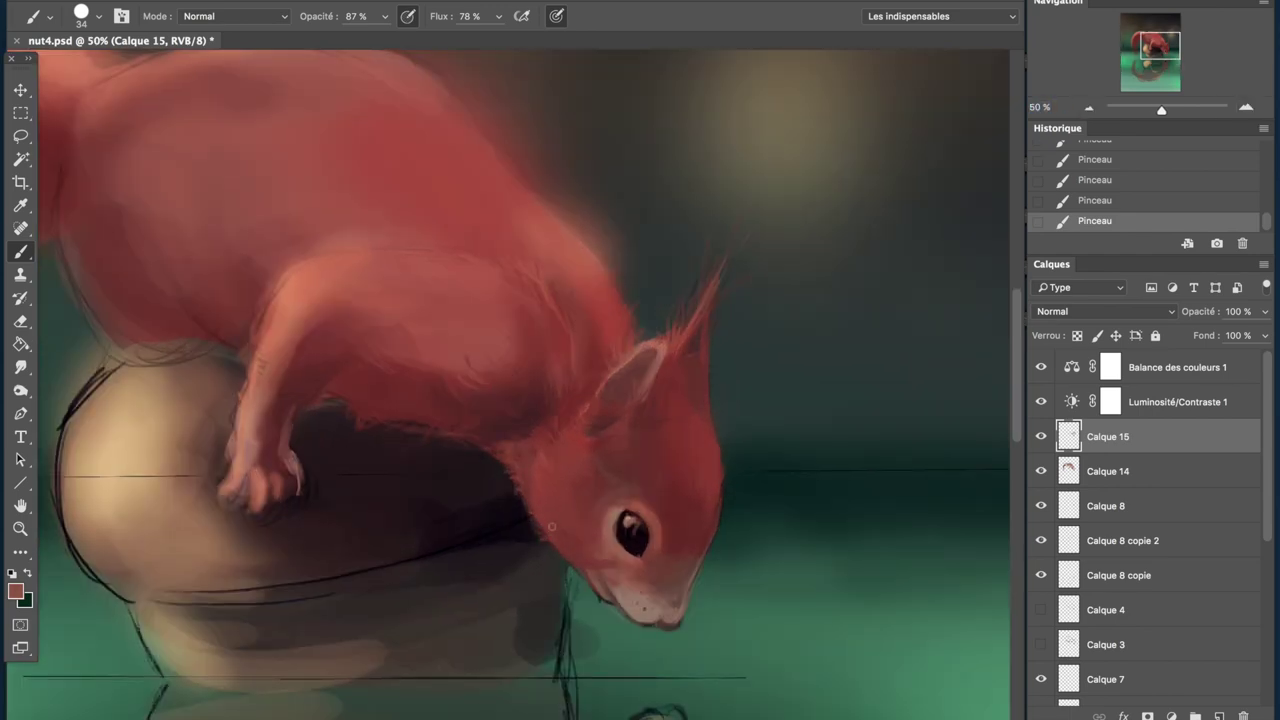
- Sample dark browns, red-browns and salmon tones around the head, arm and body
left_click(684, 460, "alt")
left_click(661, 526, "alt")
left_click(657, 618, "alt")
left_click(724, 520, "alt")
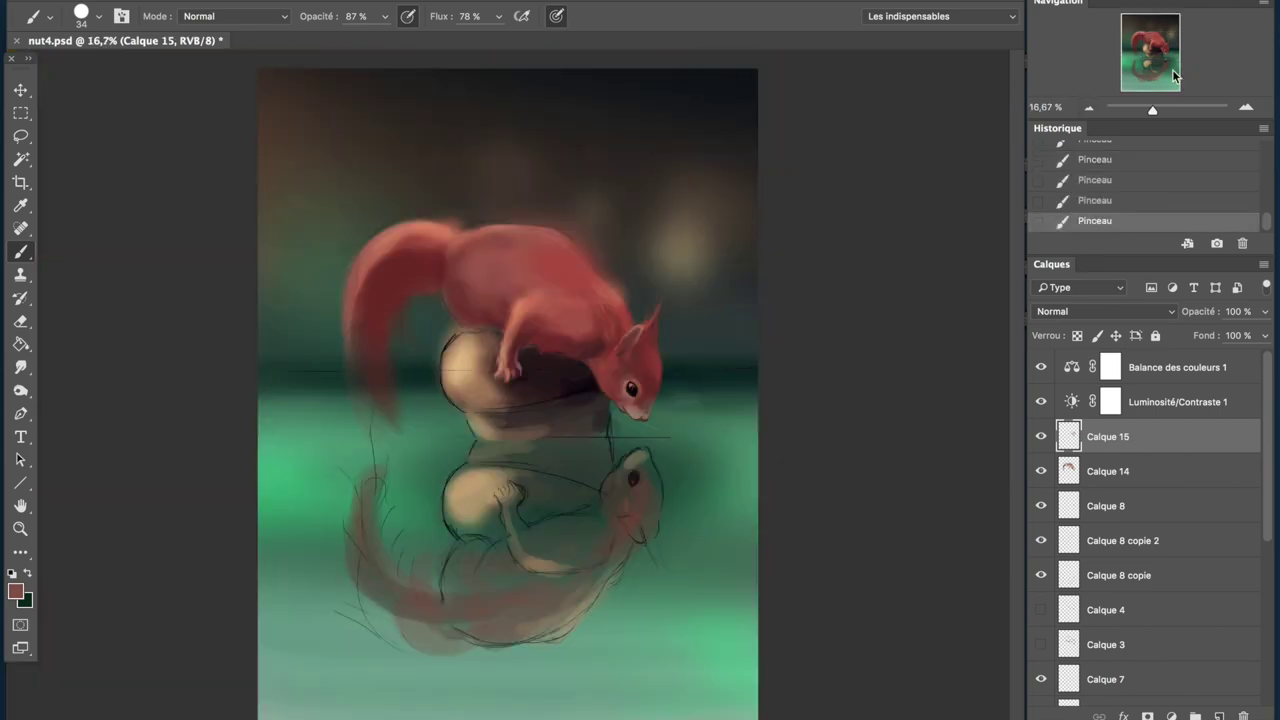
left_click_drag(842, 200, 466, 459)
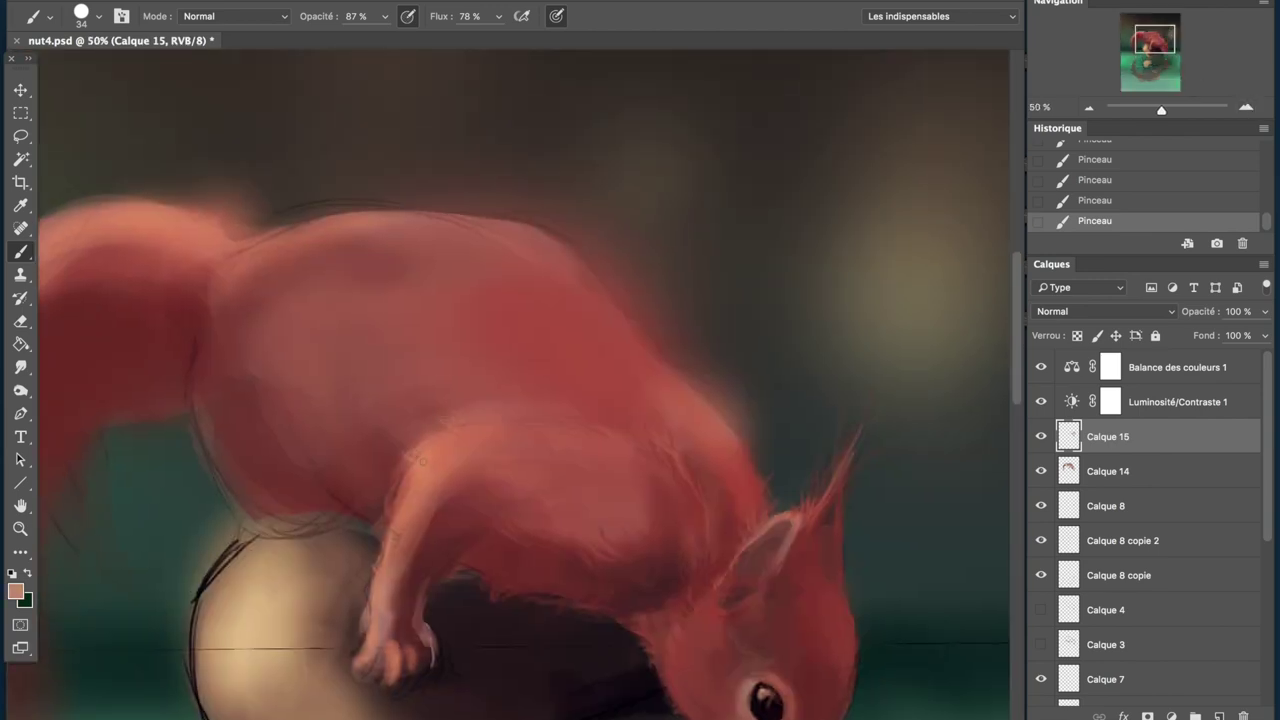
left_click(461, 494, "alt")
left_click(392, 567, "alt")
left_click(440, 520, "alt")
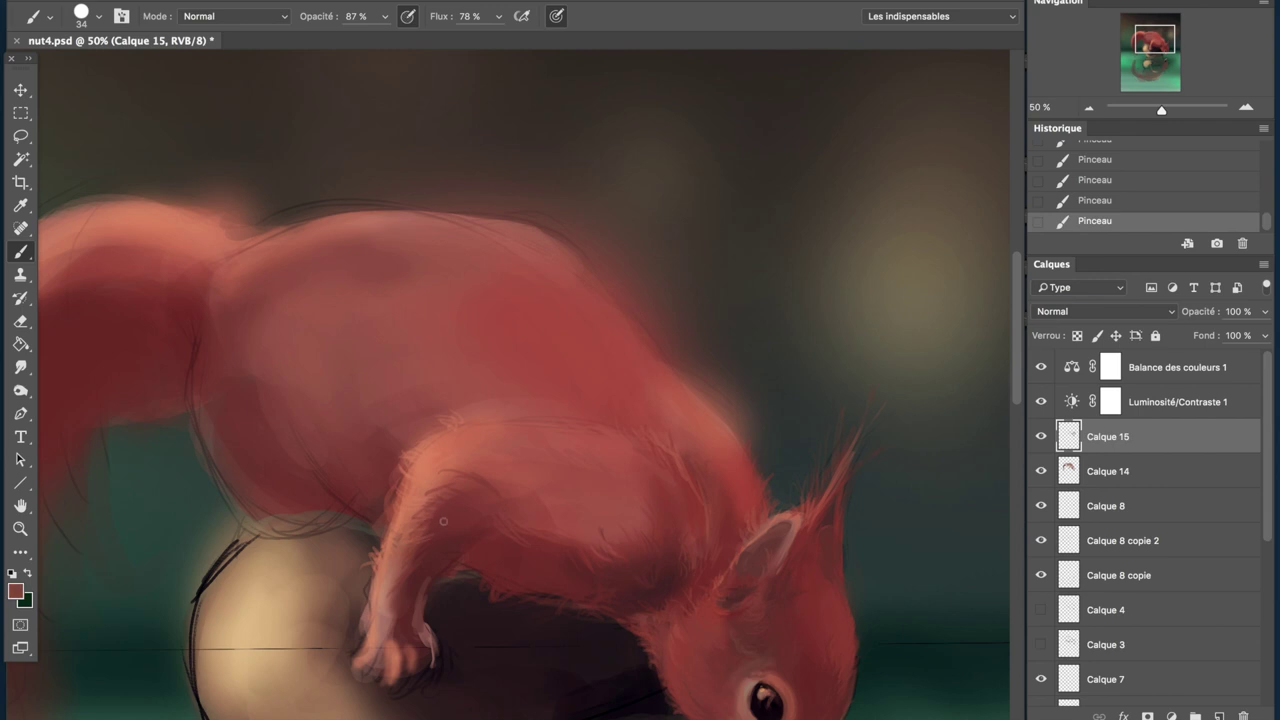
left_click(703, 423, "alt")
left_click(1089, 107)
left_click(1246, 107)
- Sample more red-brown and light salmon fur tones from the body
left_click(577, 563, "alt")
left_click(566, 546, "alt")
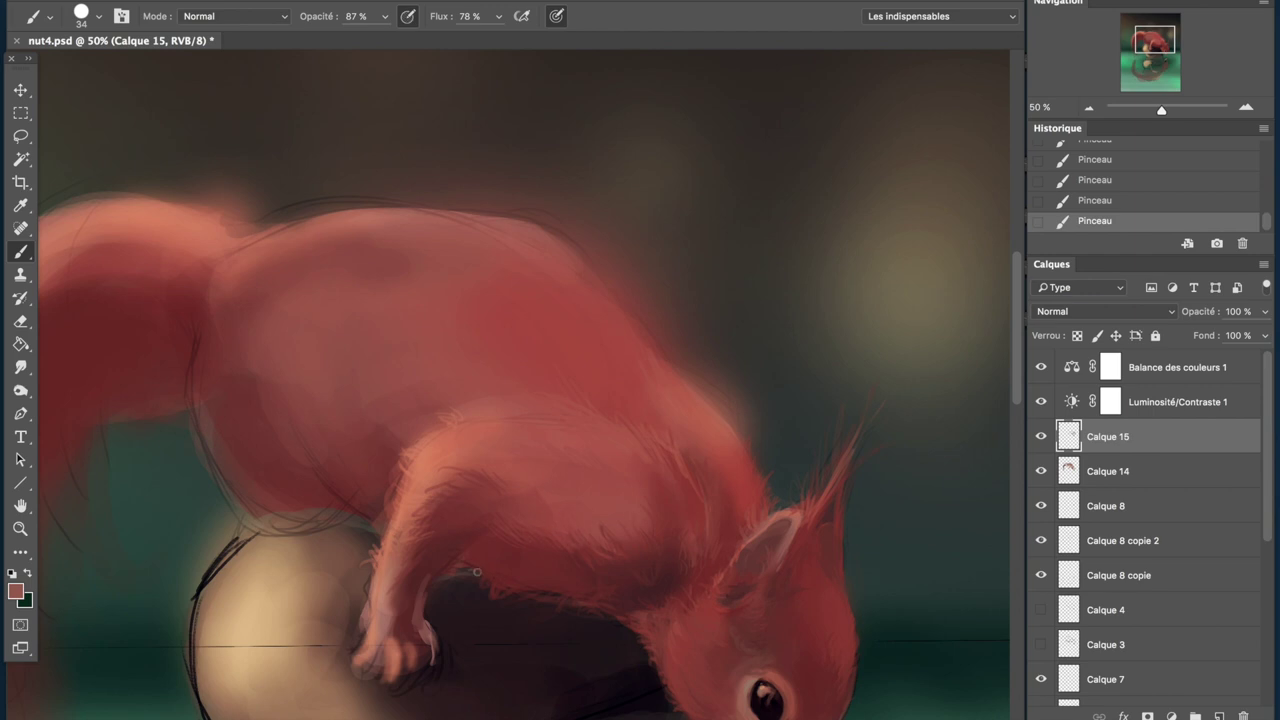
left_click(445, 548, "alt")
left_click(423, 472, "alt")
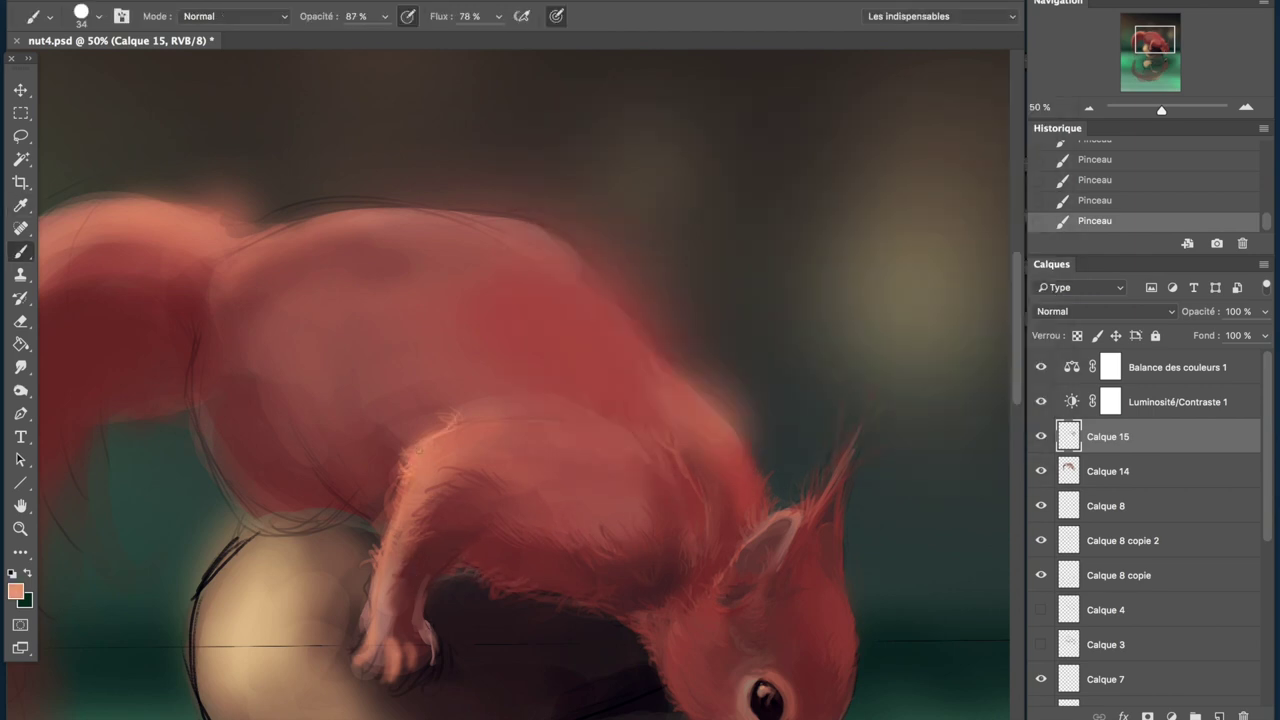
key("ctrl+minus")
key("ctrl+minus")
key("ctrl+plus")
key("ctrl+plus")
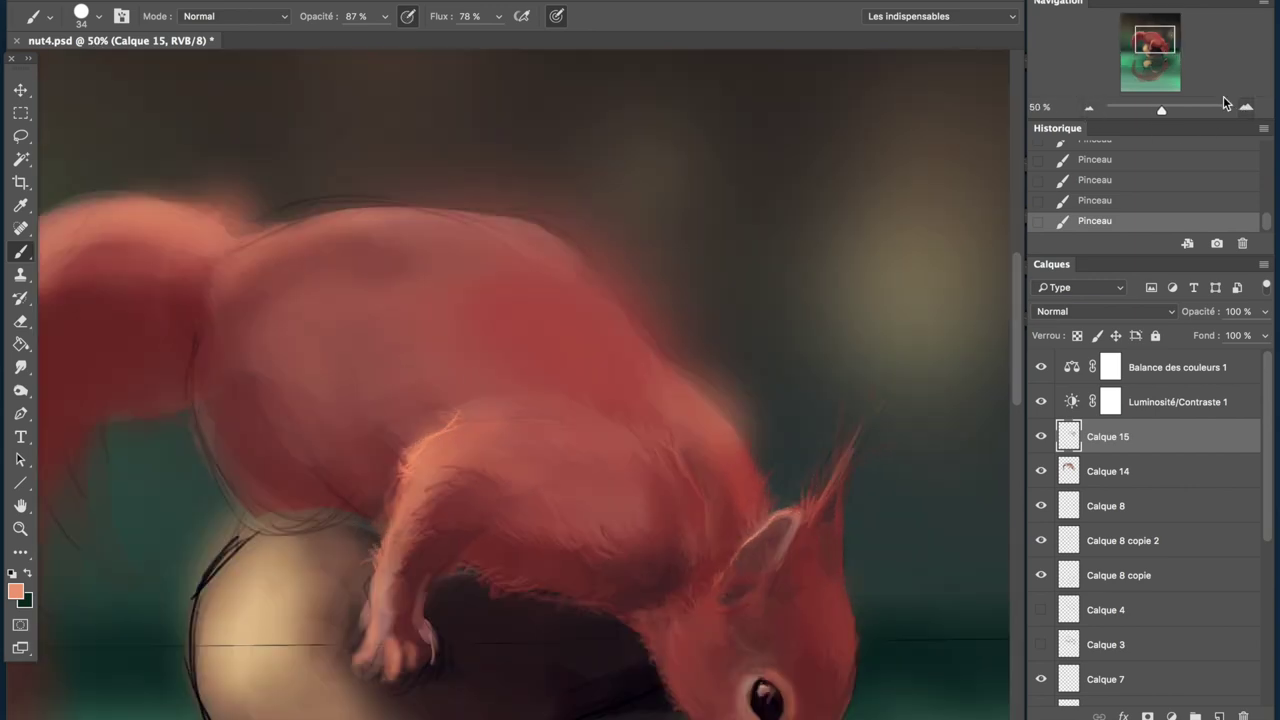
left_click(708, 602, "alt")
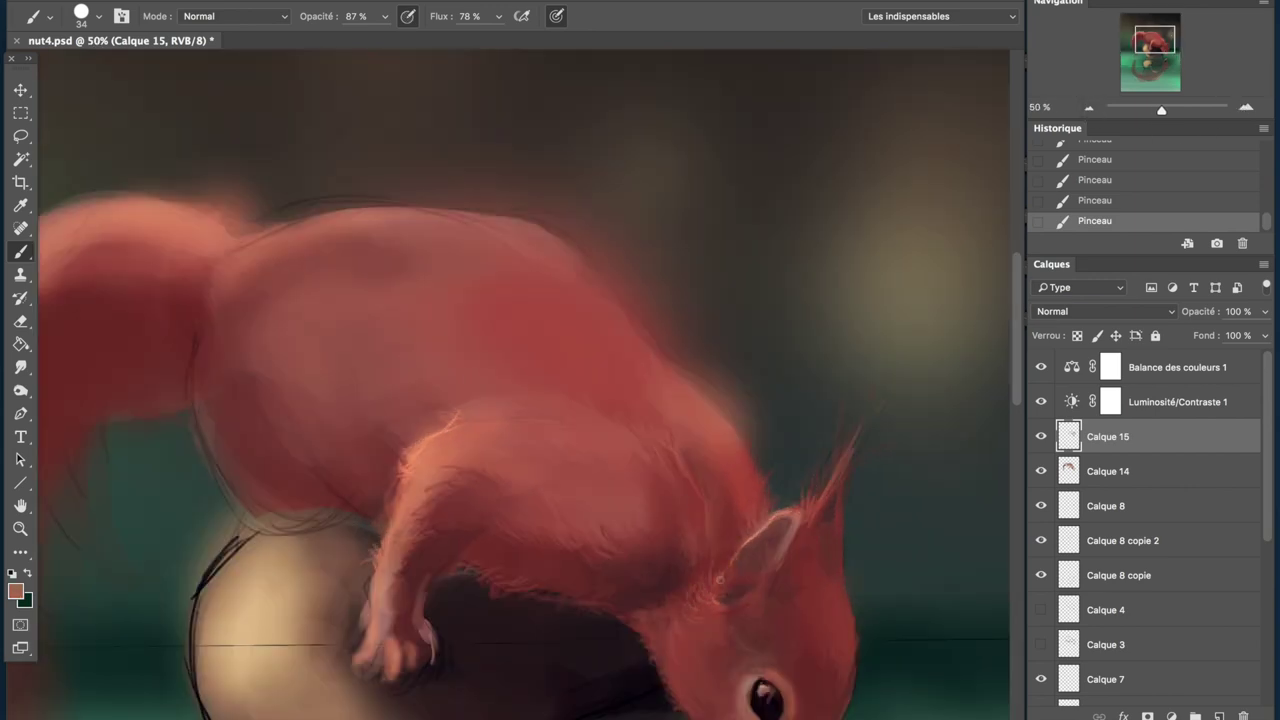
left_click(422, 450, "alt")
- At 33.3% zoom, paint a light rim along the back and select Calque 14
key("ctrl+minus")
key("ctrl+minus")
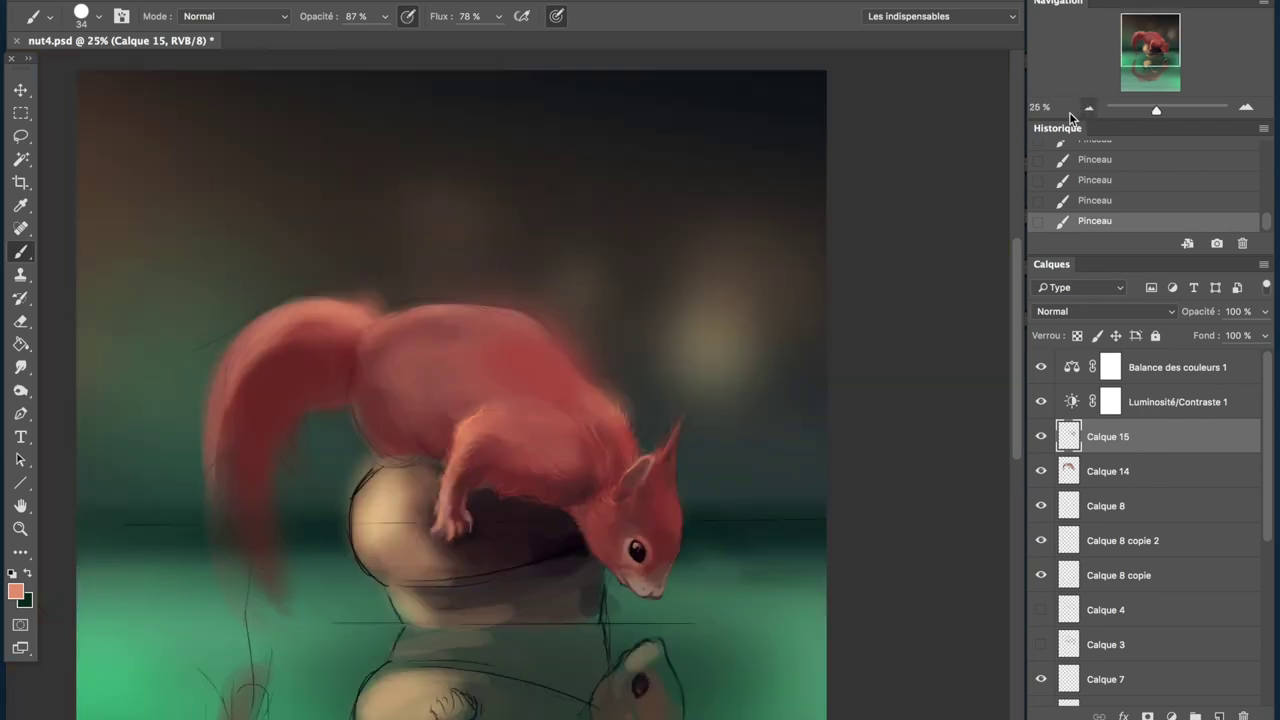
key("ctrl+plus")
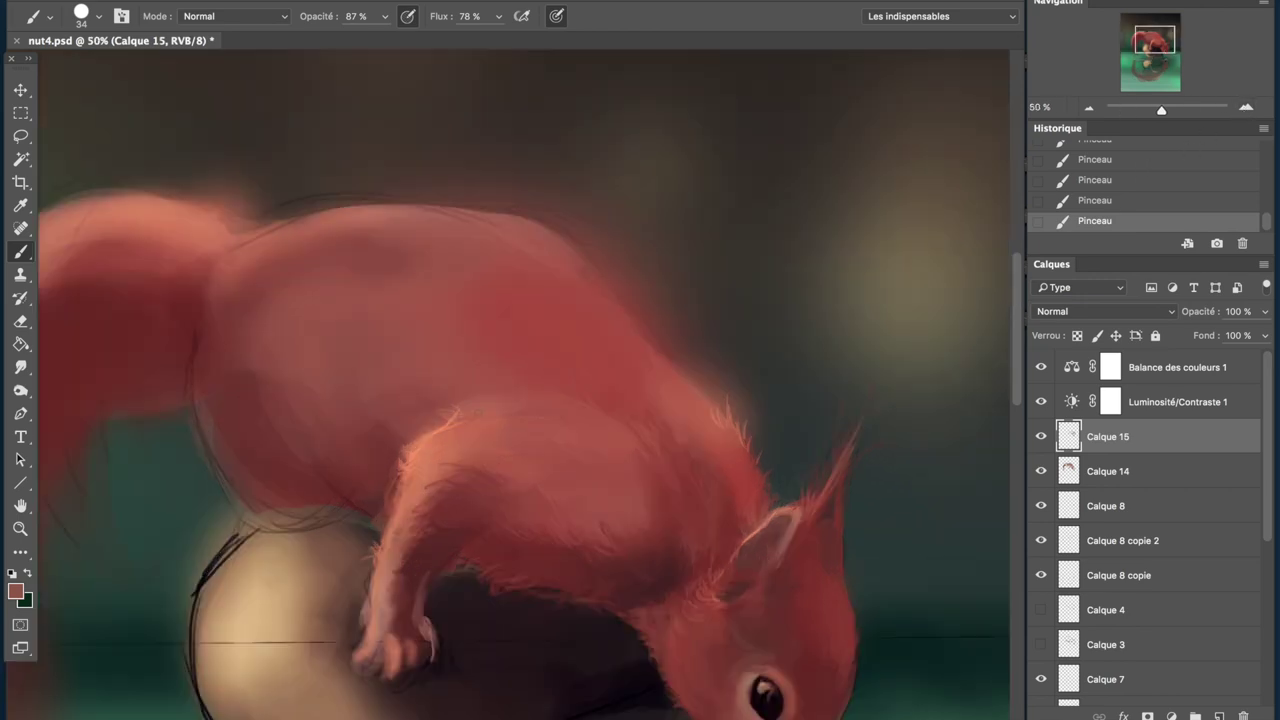
left_click(1245, 107)
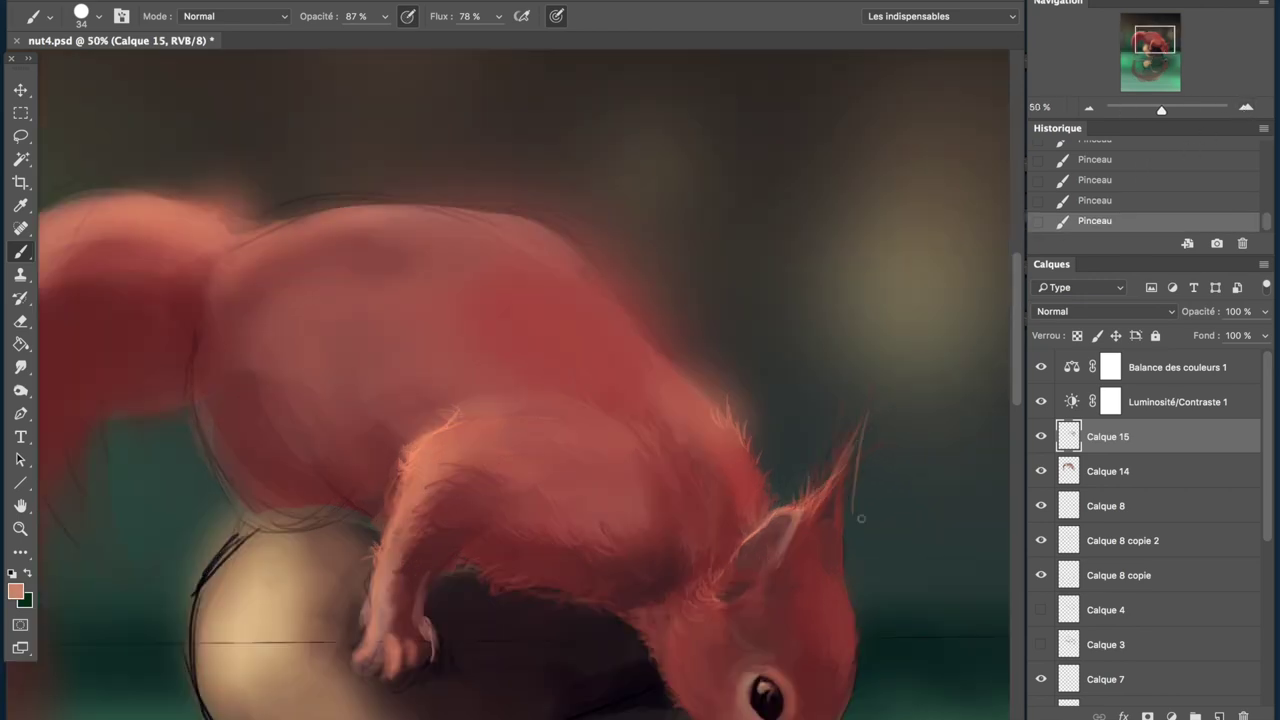
key("ctrl+minus")
key("ctrl+minus")
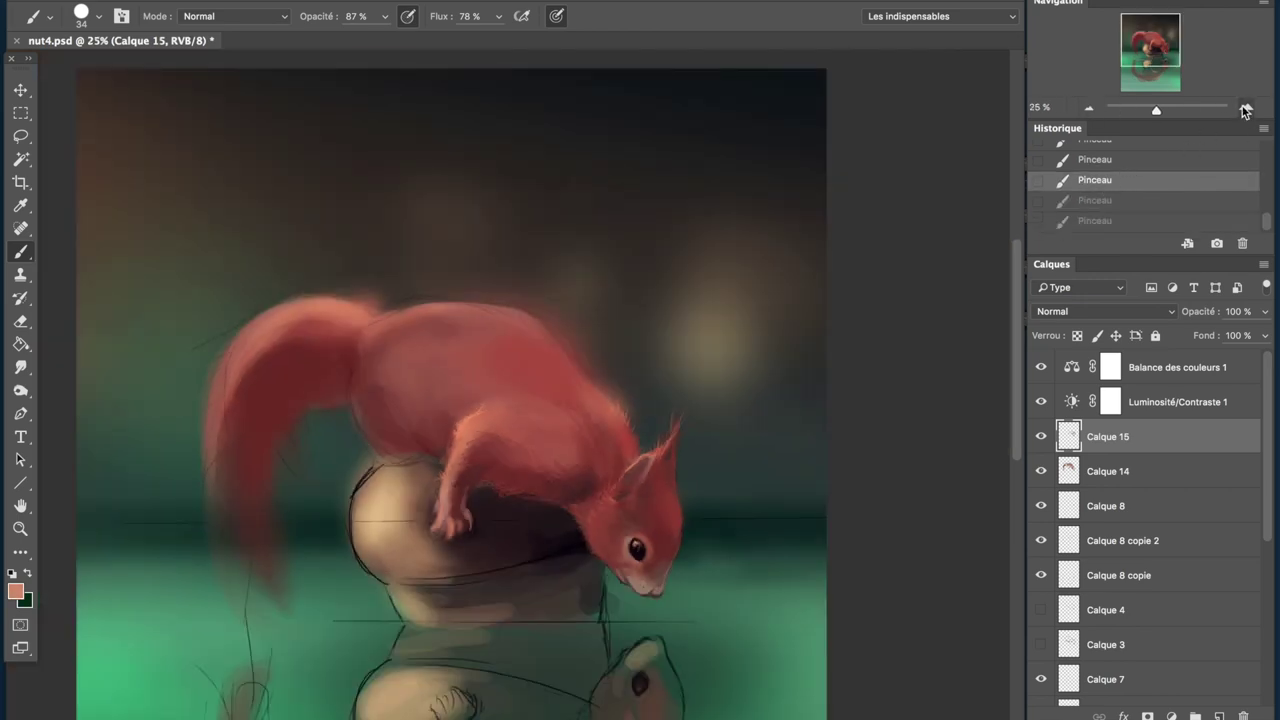
left_click(1245, 107)
left_click_drag(576, 332, 630, 388)
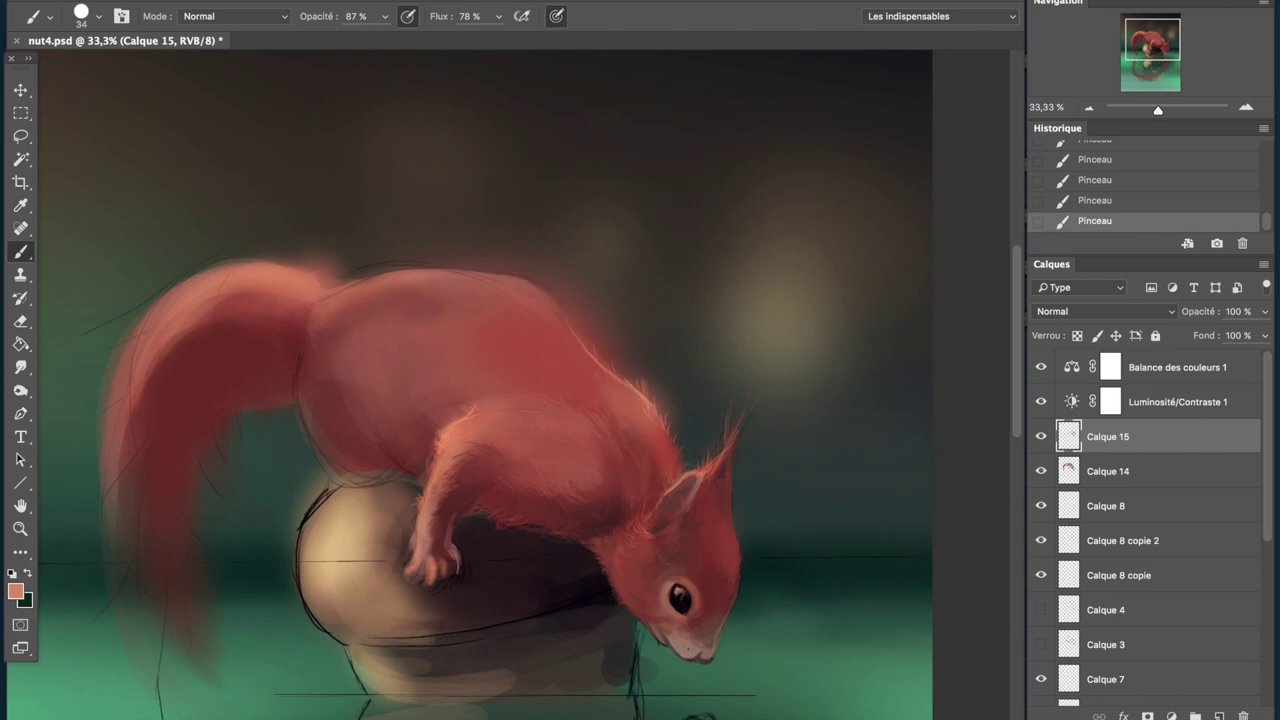
left_click(1108, 471)
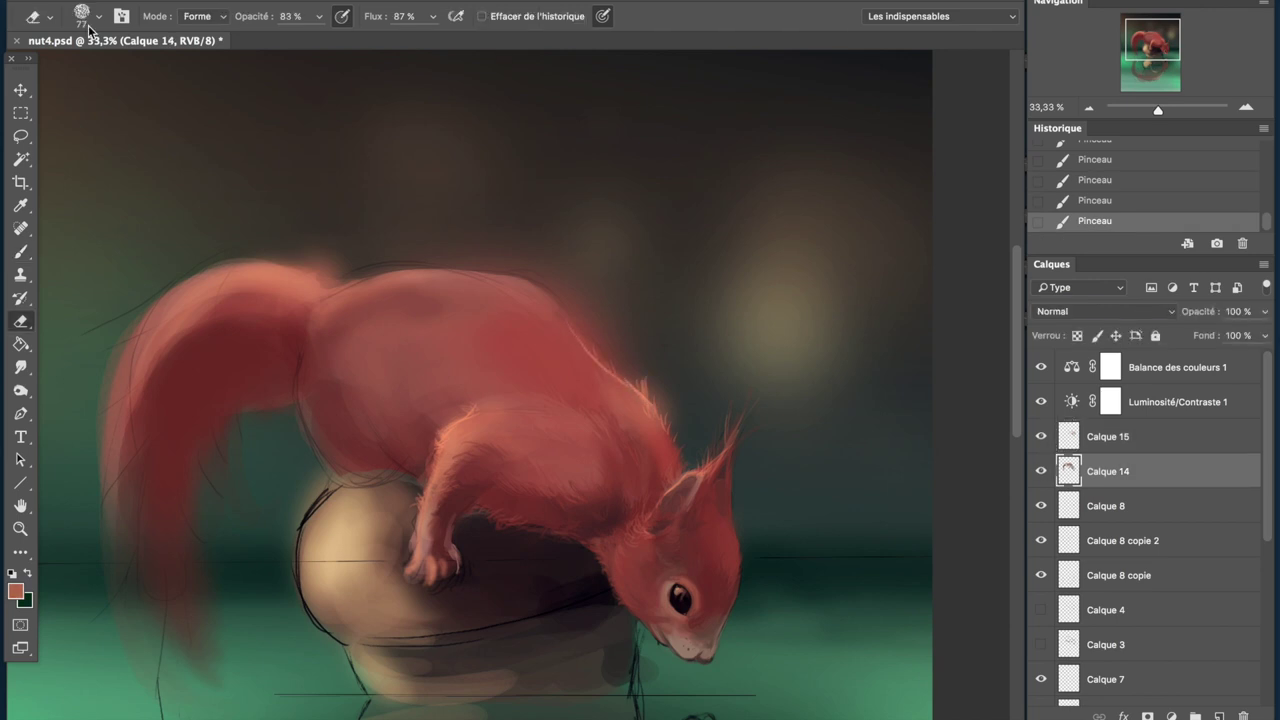
- Erase part of the upper back edge and sample darker red-brown fur tones
key("e")
left_click_drag(516, 264, 470, 266)
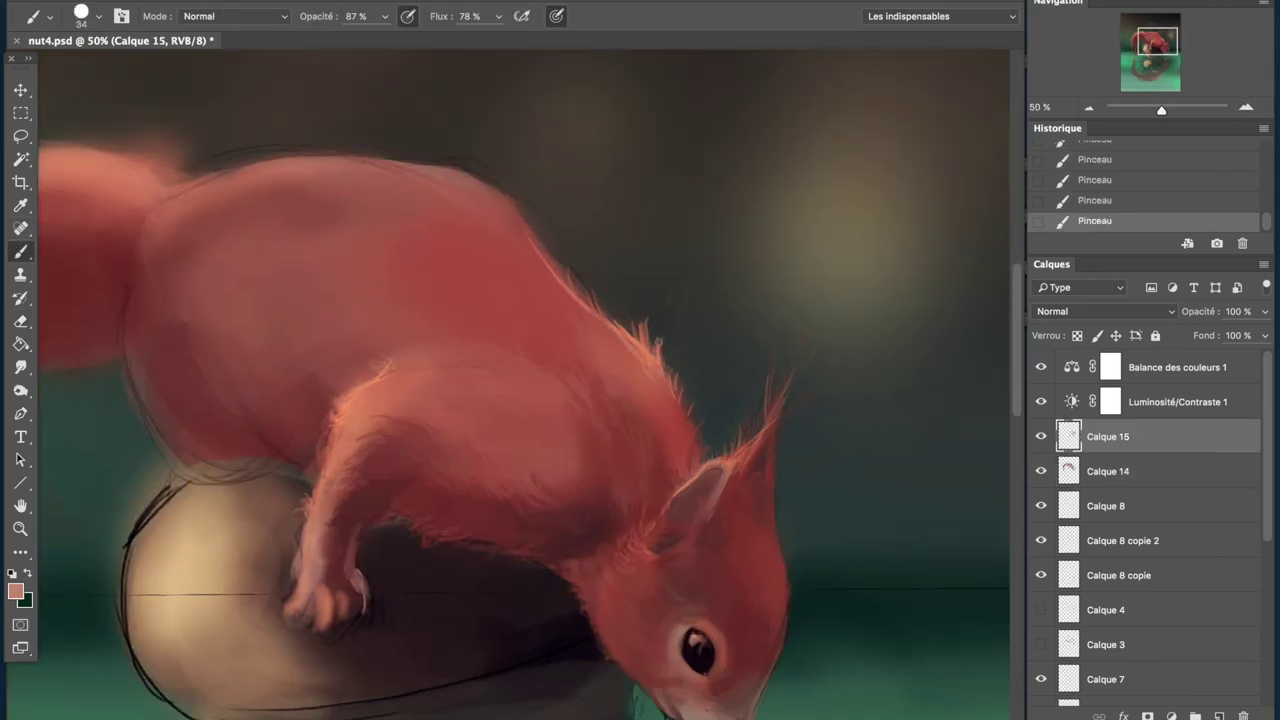
left_click(593, 304, "alt")
left_click(657, 338, "alt")
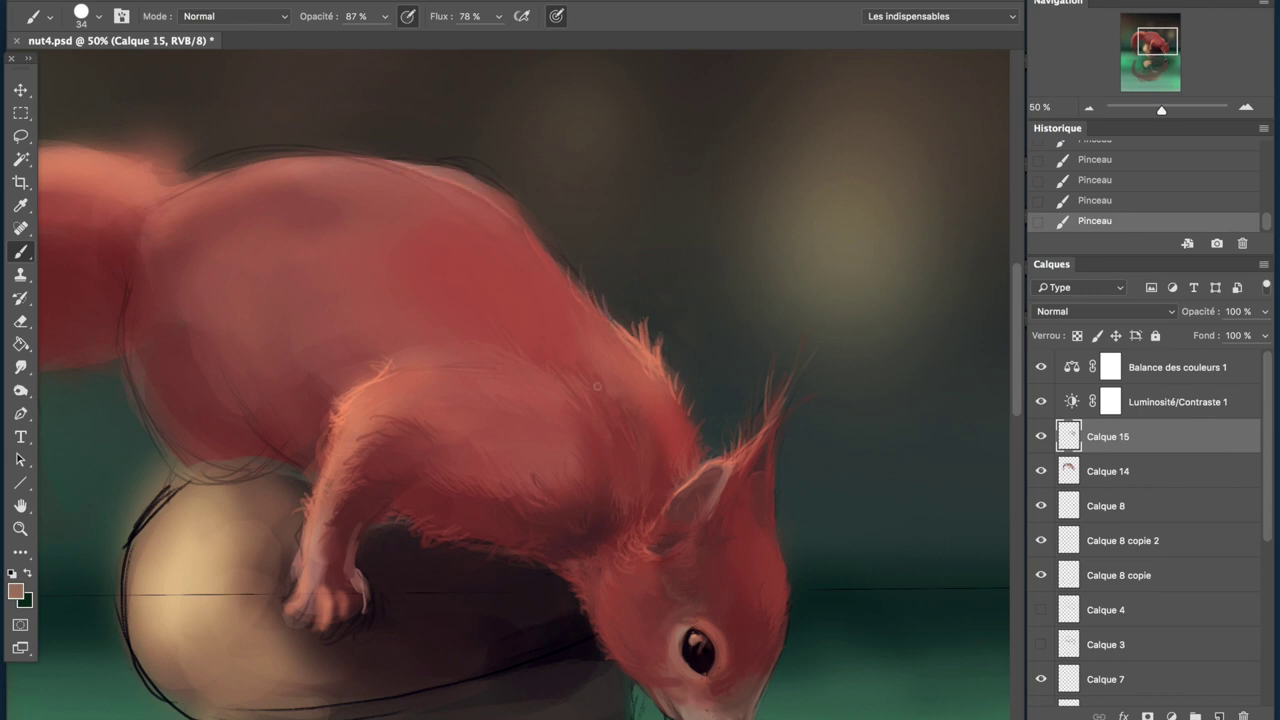
left_click(731, 263, "alt")
- Check the whole painting, then paint darker red along the belly above the nut
left_click(1089, 107)
left_click(1089, 107)
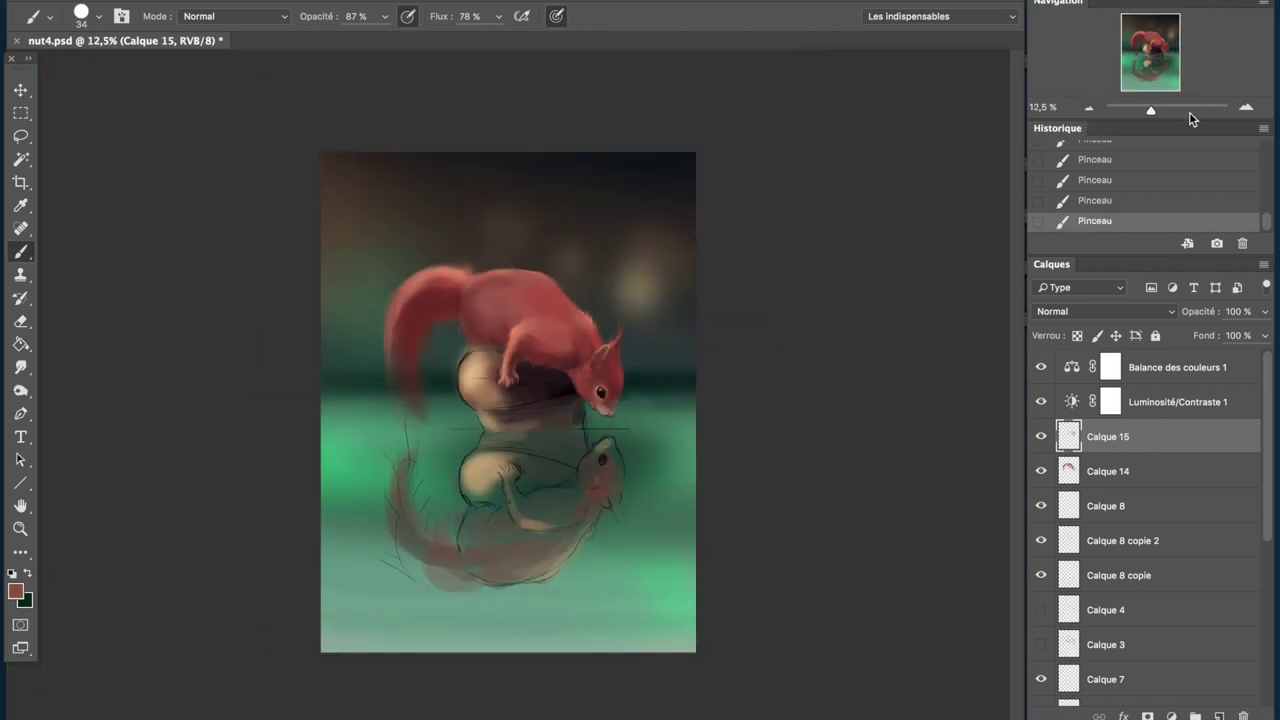
left_click(1246, 107)
left_click(1246, 107)
left_click(1158, 43)
left_click_drag(365, 362, 412, 383)
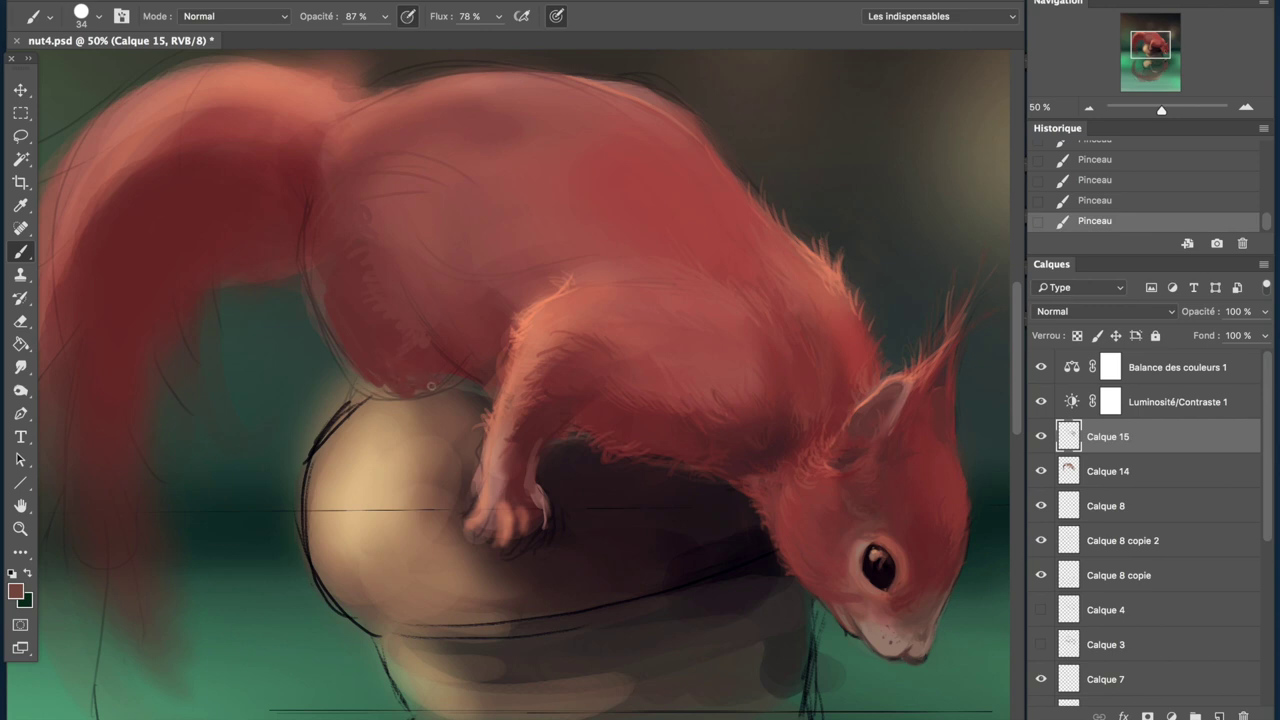
- Sample brighter and darker reds from the body and back
left_click(577, 300, "alt")
left_click(405, 297, "alt")
left_click(315, 239, "alt")
left_click(433, 206, "alt")
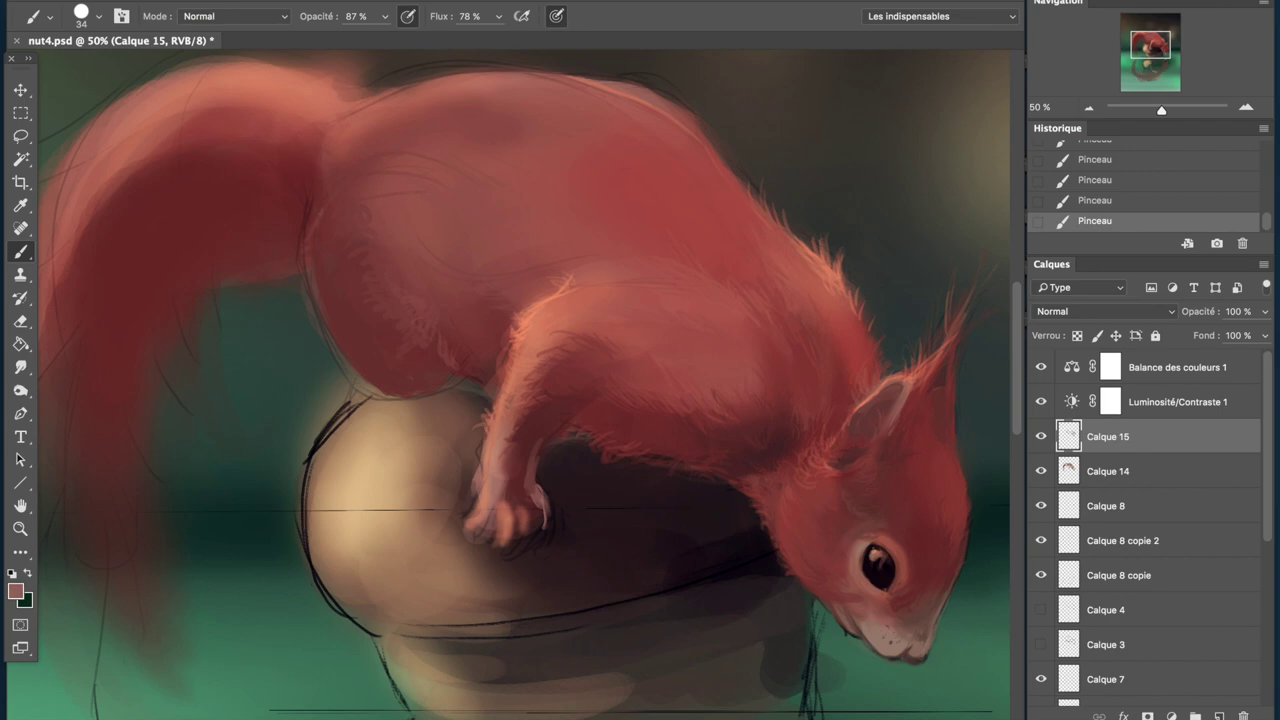
left_click(332, 277, "alt")
key("ctrl+minus")
key("ctrl+plus")
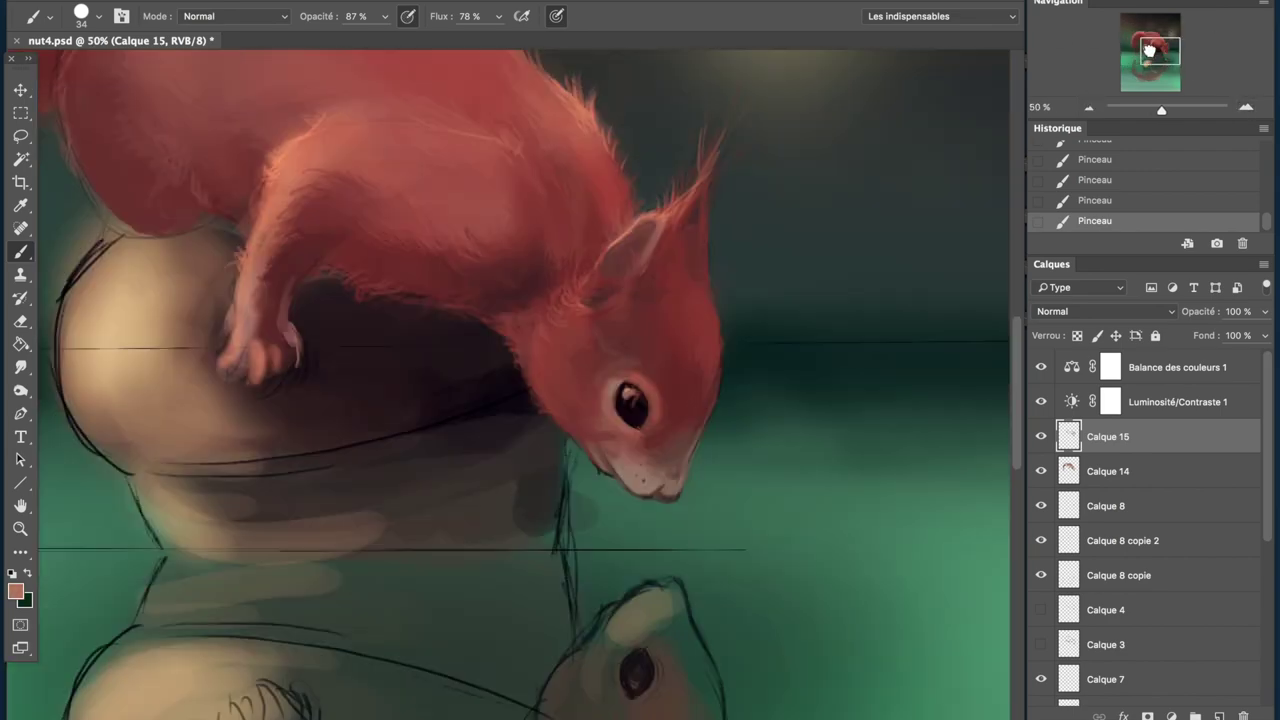
- Paint fine fur strands along the back's top edge and sample the tail's red
mouse_move(670, 205)
left_mouse_down()
mouse_move(656, 150)
mouse_move(608, 158)
left_mouse_up()
key("ctrl+minus")
key("ctrl+plus")
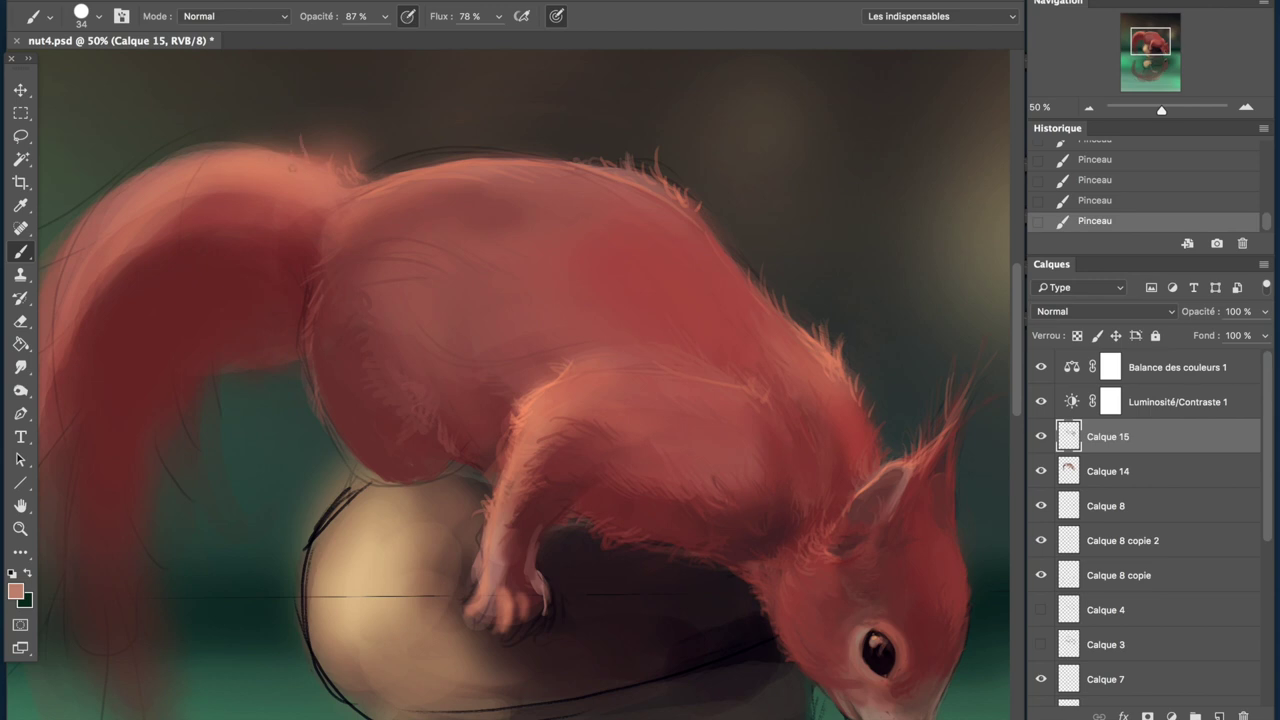
left_click(292, 230, "alt")
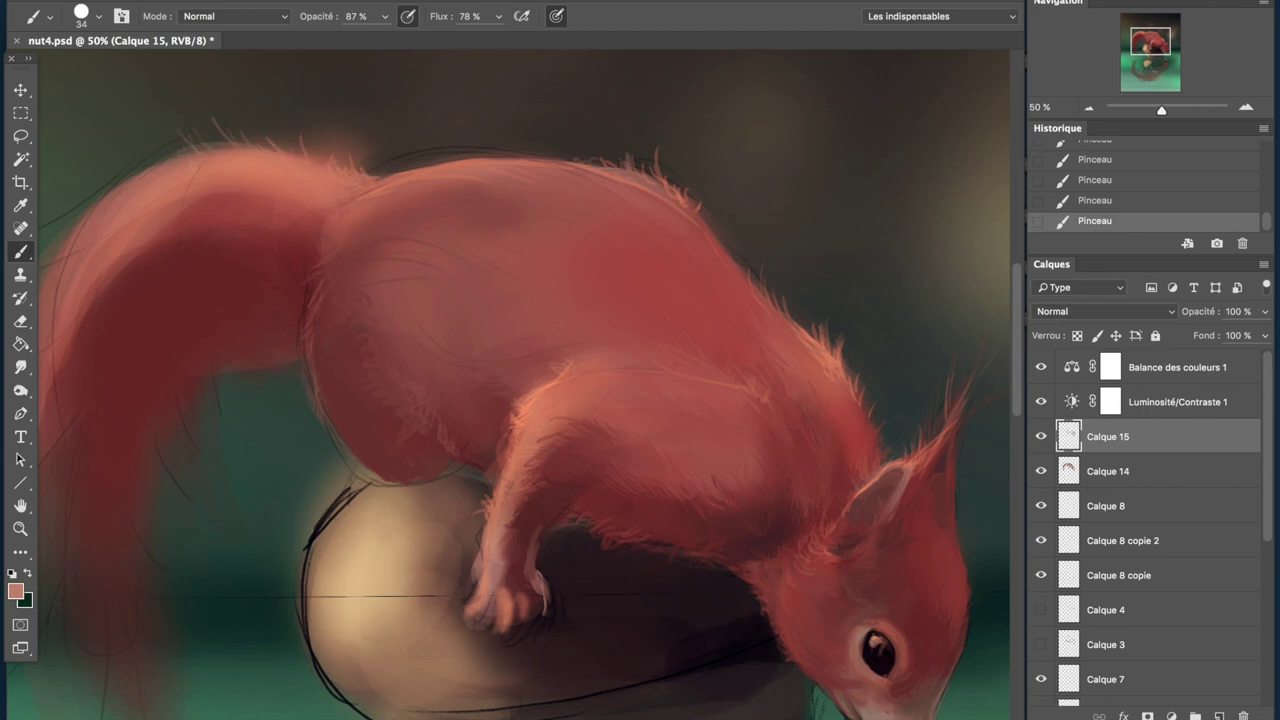
- Erase the stray sketch lines along the tail's left edge on Calque 1
key("e")
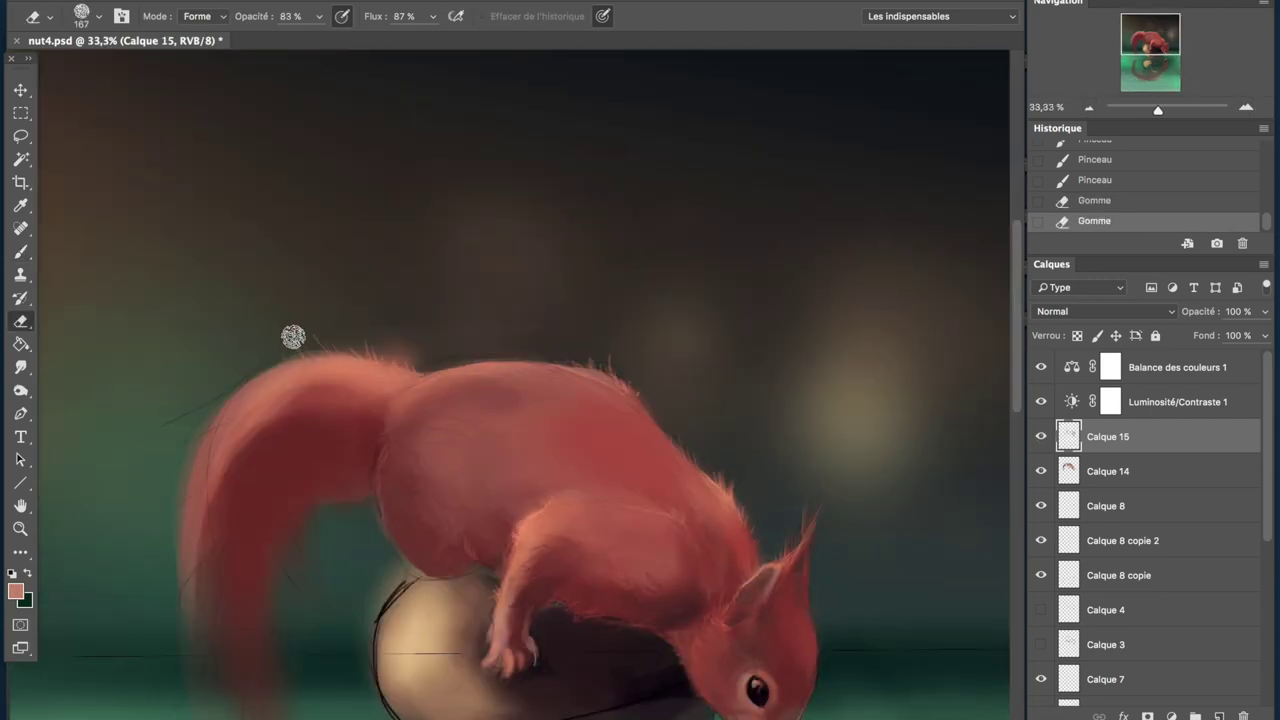
left_click(1072, 477)
left_click(368, 531, "ctrl")
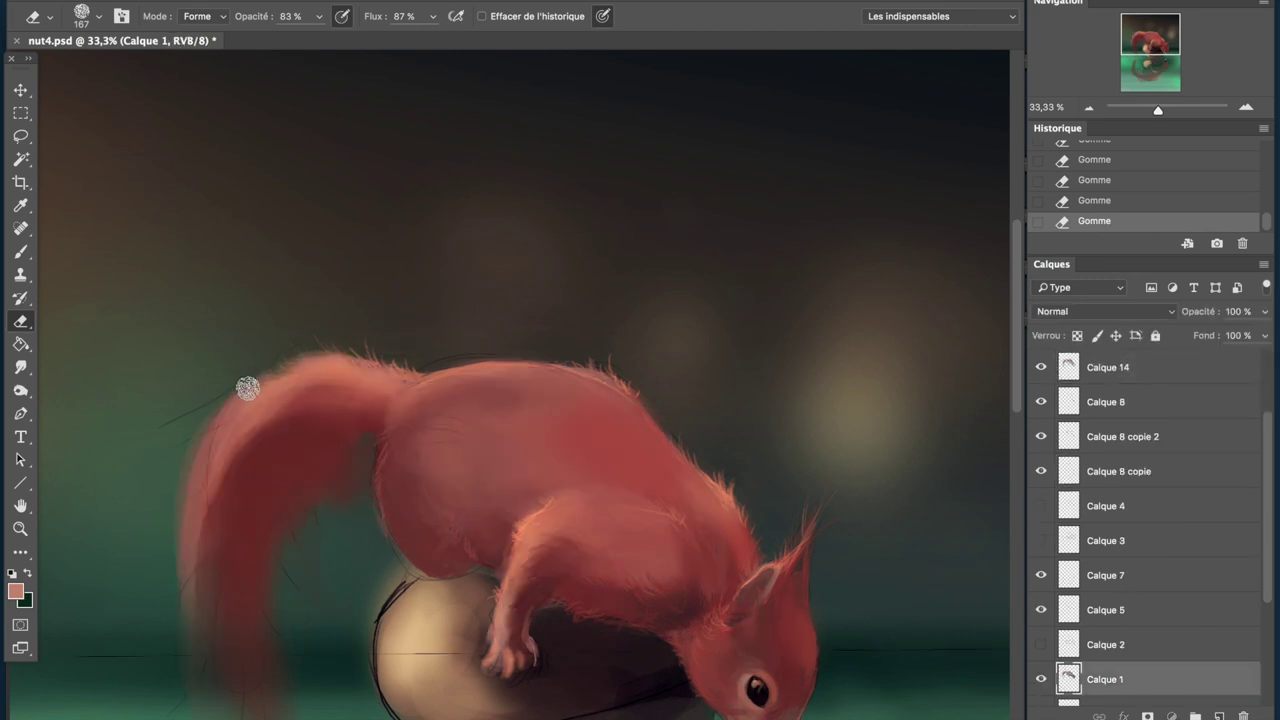
left_click_drag(249, 380, 196, 627)
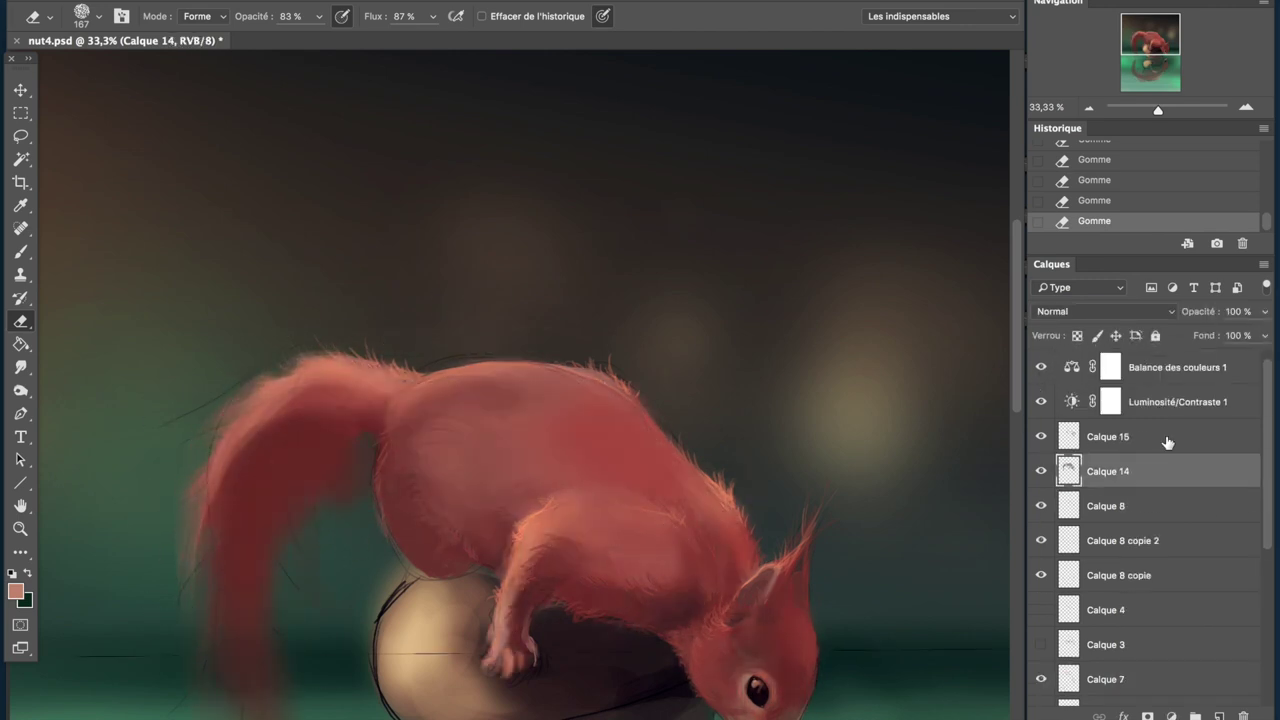
- Paint three light claws on the squirrel's front paw with the brush
left_click(1089, 107)
left_click(1089, 107)
left_click(1089, 107)
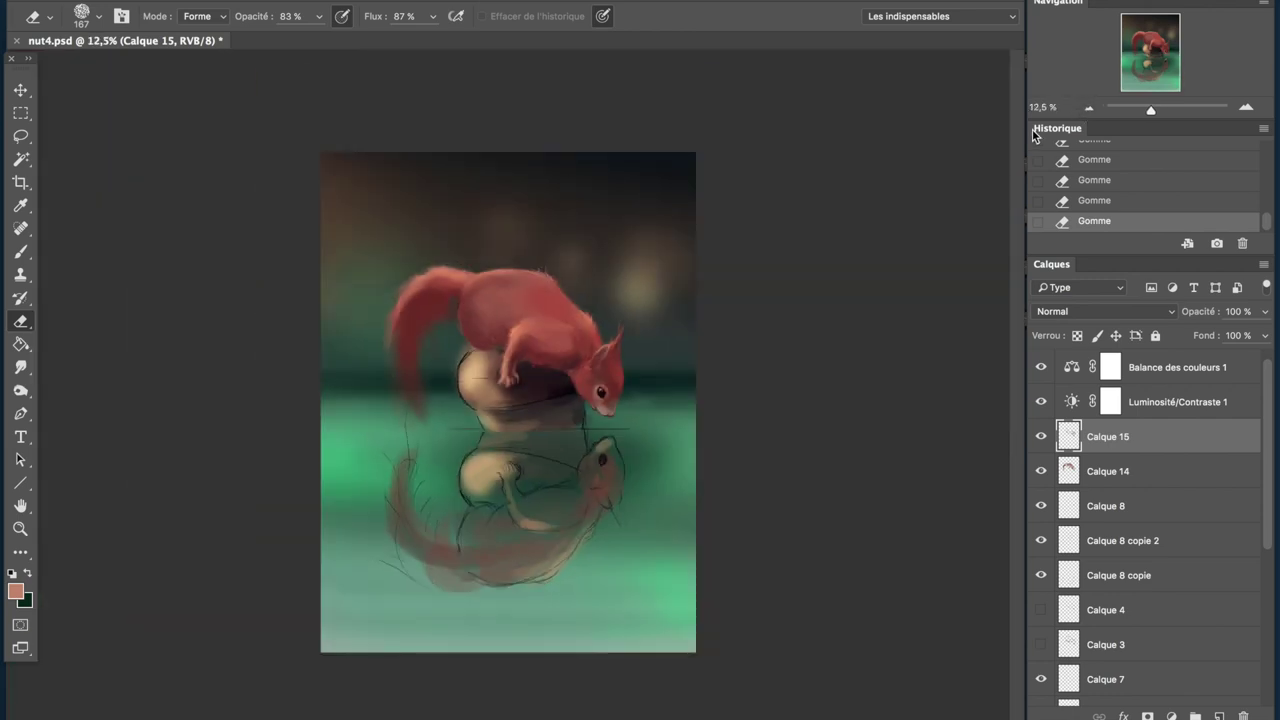
key("ctrl+plus")
key("ctrl+plus")
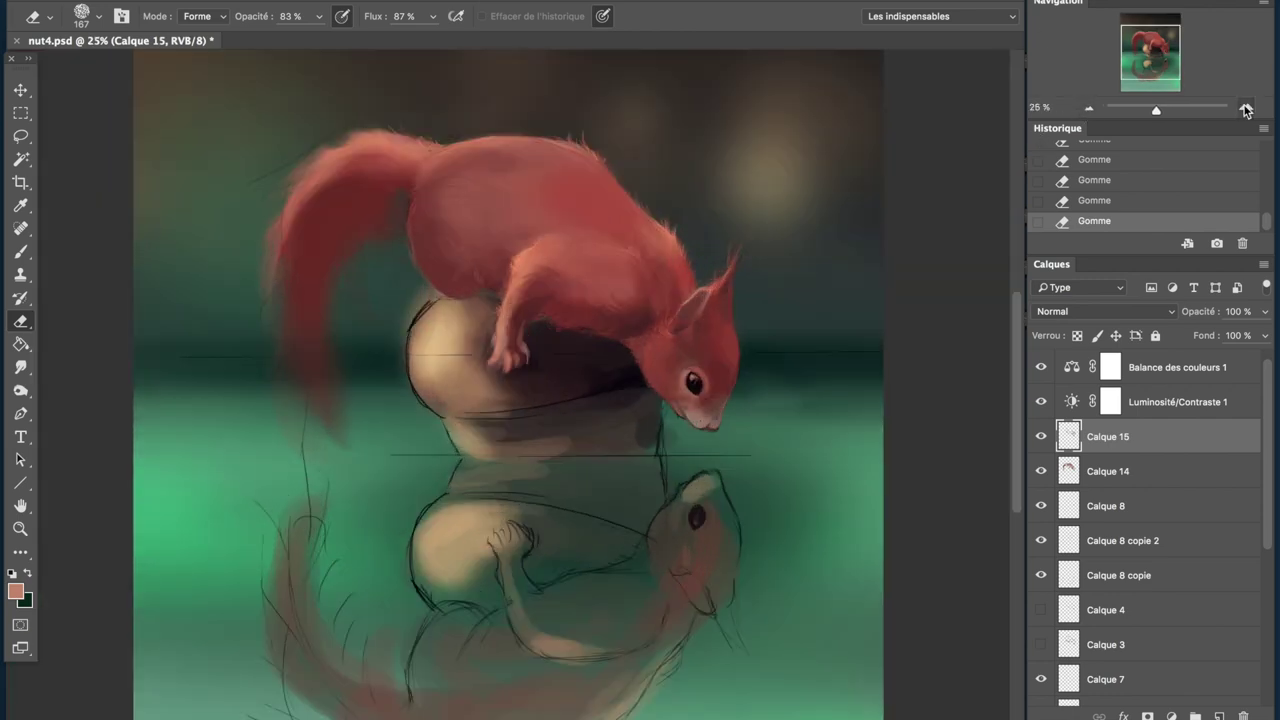
key("ctrl+plus")
key("ctrl+plus")
key("b")
left_click_drag(534, 534, 548, 578)
left_click_drag(536, 534, 546, 564)
left_click_drag(520, 538, 540, 564)
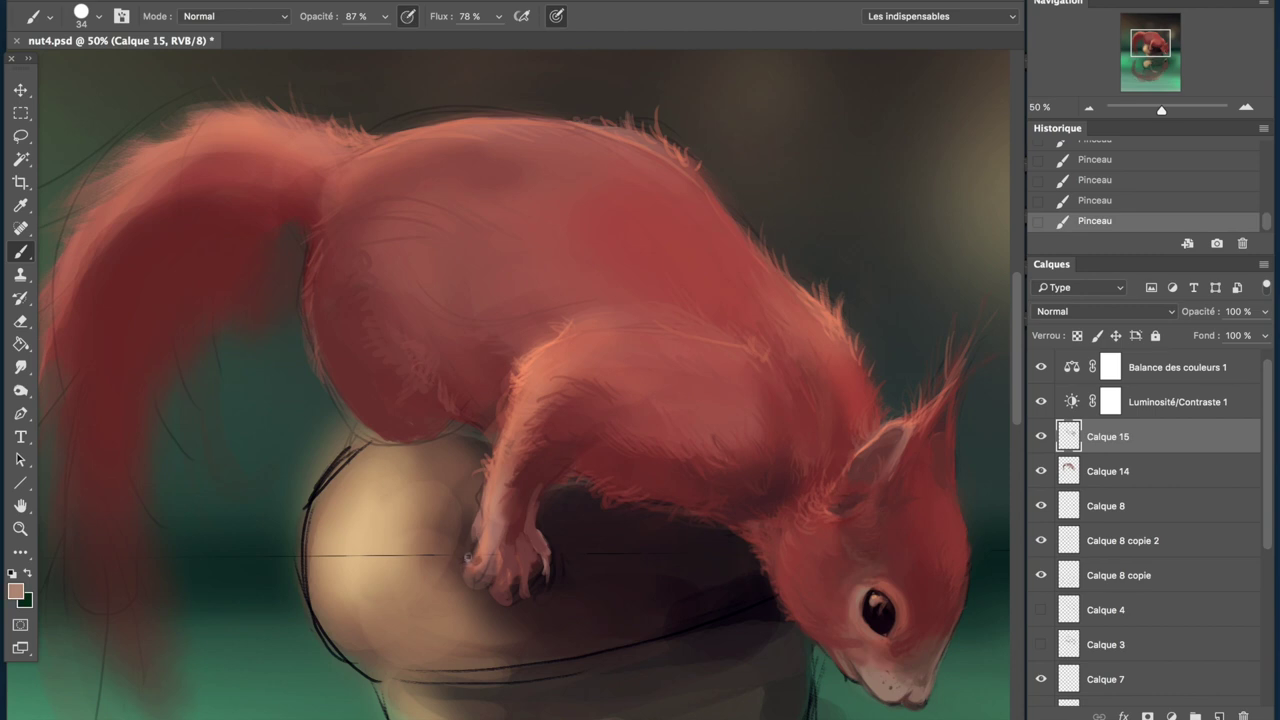
- Erase a sketch mark beside the paw on Calque 1, then return to brushing on Calque 15
key("e")
left_click(458, 526, "ctrl")
left_click(460, 530, "ctrl")
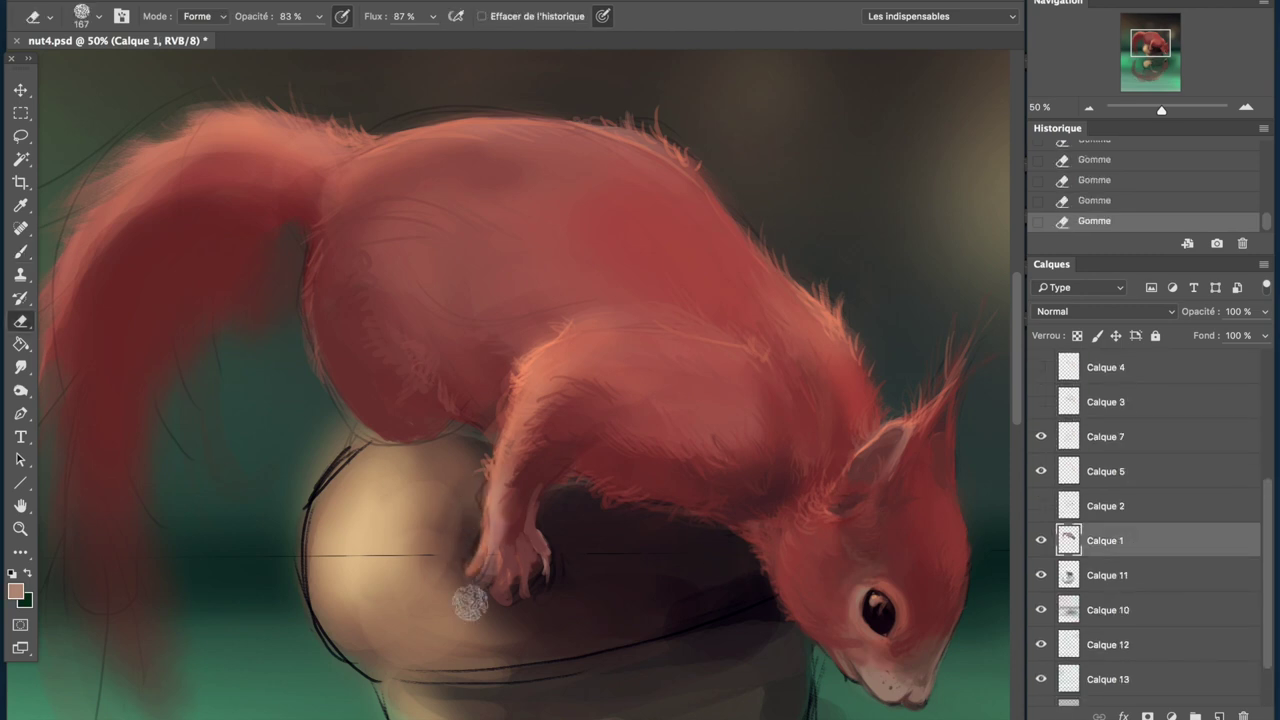
key("ctrl+minus")
key("ctrl+minus")
key("ctrl+minus")
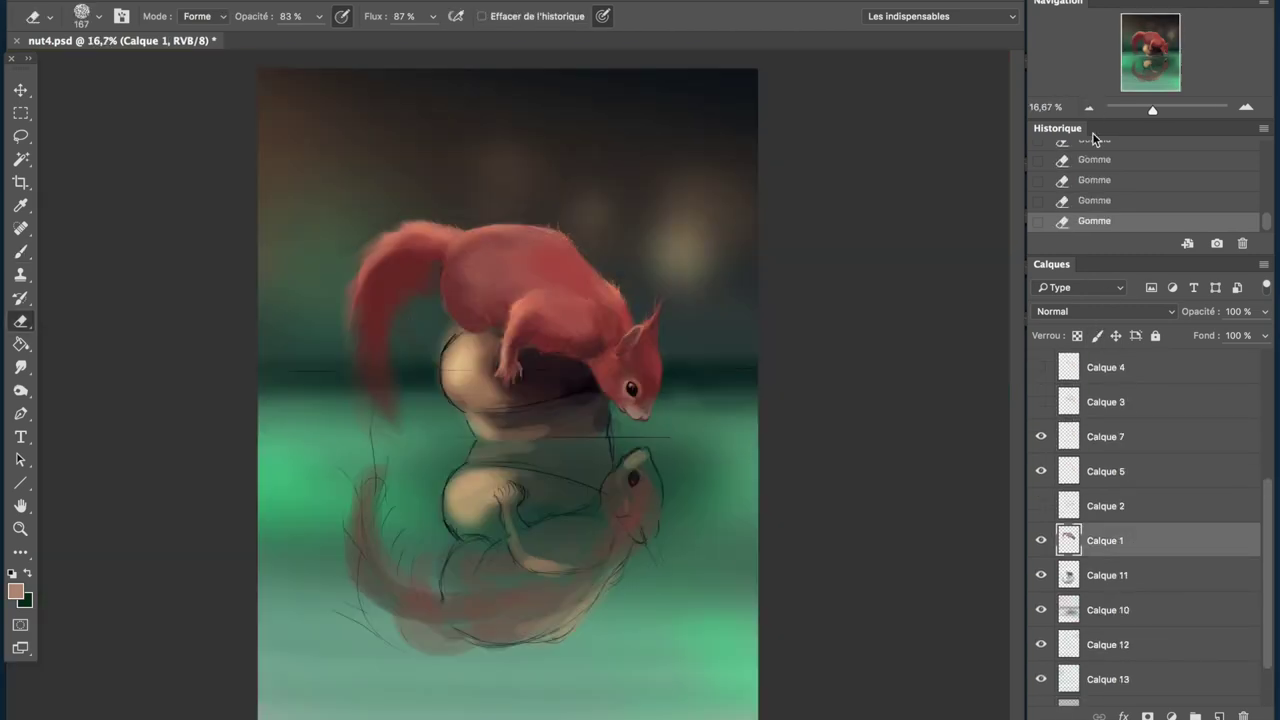
key("ctrl+plus")
key("ctrl+plus")
left_click_drag(91, 156, 91, 386)
scroll(1178, 397, "up", 3)
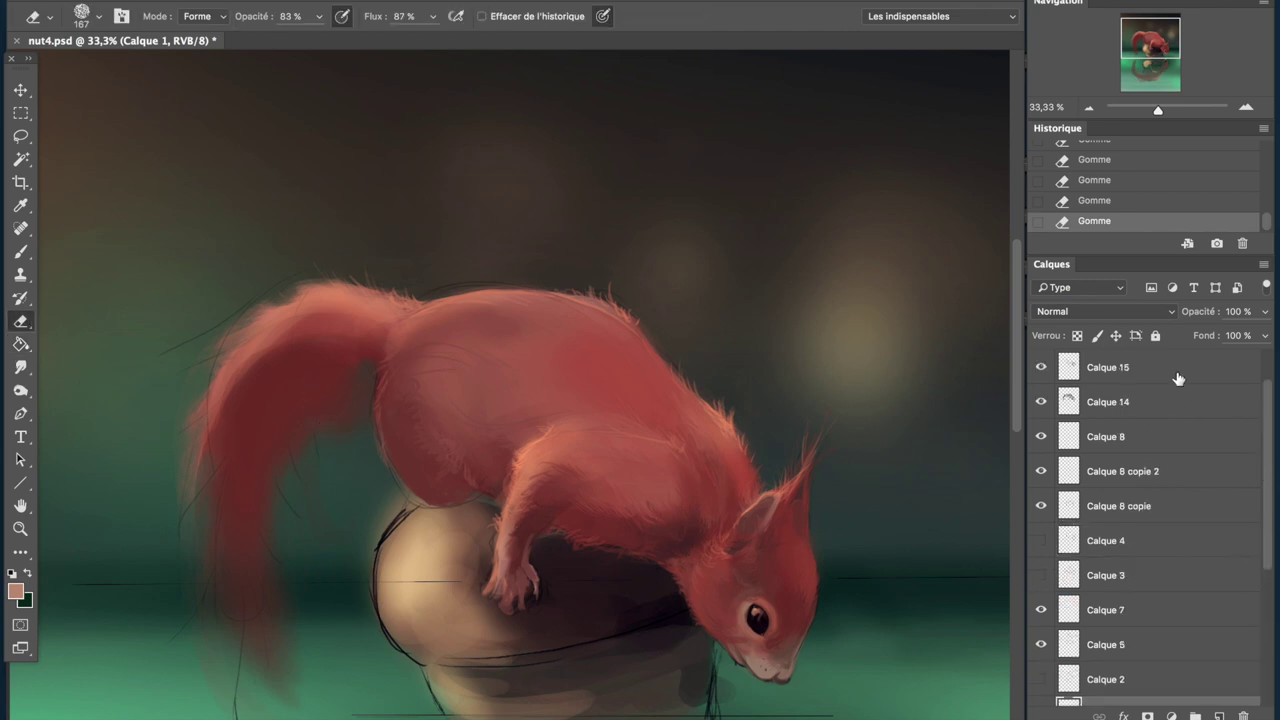
left_click(1178, 367)
key("b")
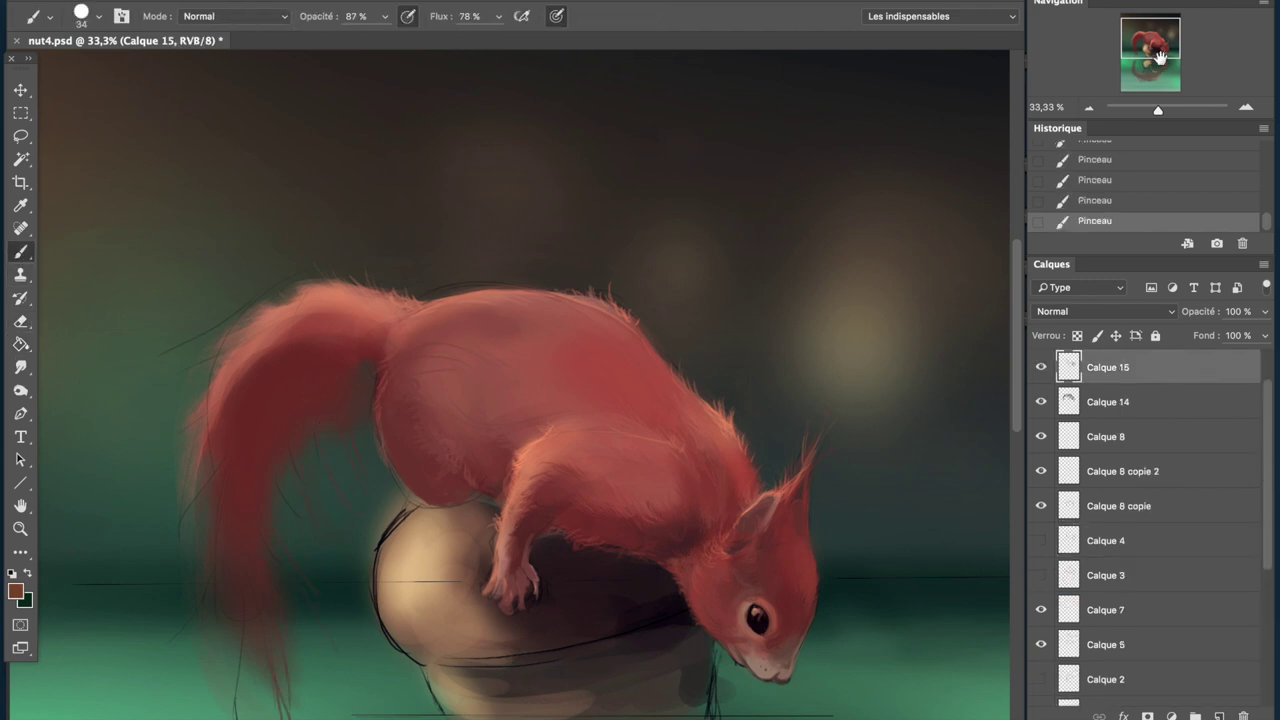
- Undo recent strokes, then repaint the tail edge and shade the belly against the nut with a large brush
left_click(98, 16)
double_click(128, 200)
scroll(312, 240, "down", 5)
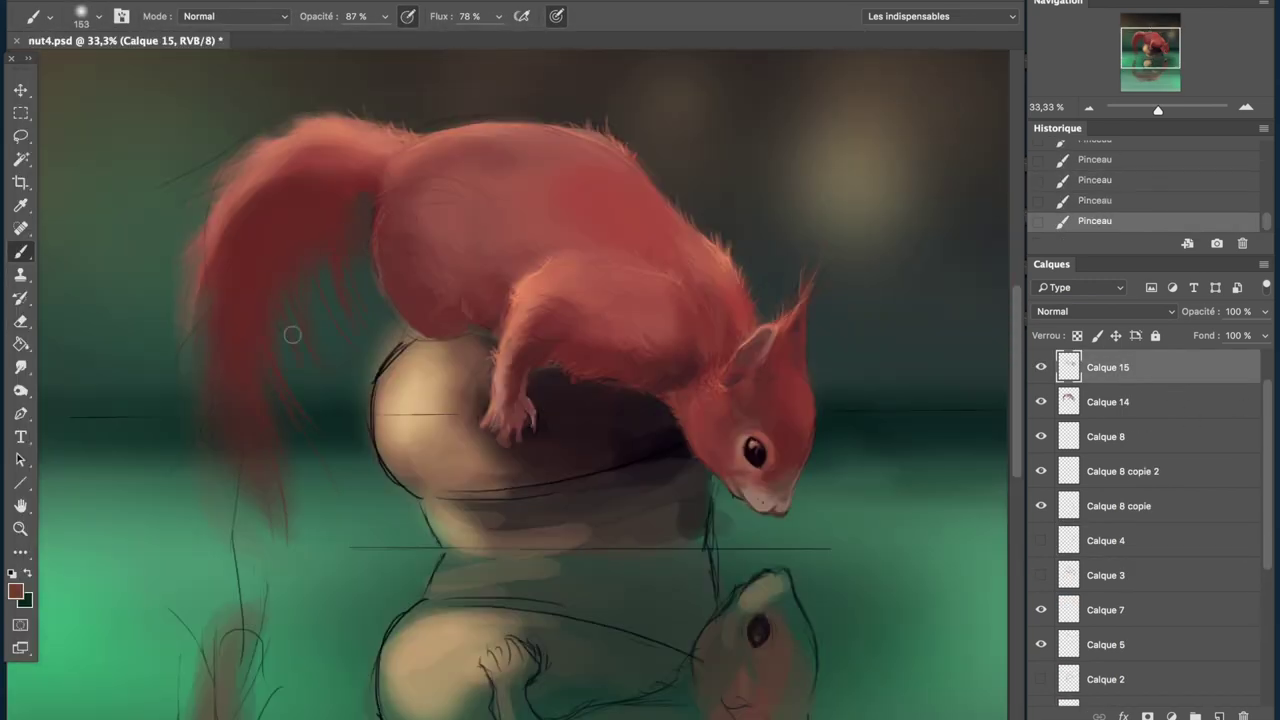
key("ctrl+alt+z")
key("ctrl+alt+z")
key("ctrl+alt+z")
mouse_move(372, 190)
left_mouse_down()
mouse_move(331, 189)
mouse_move(278, 241)
left_mouse_up()
left_click_drag(463, 321, 501, 292)
- Set the brush size to 53 and sample the eye's dark colour
double_click(1089, 107)
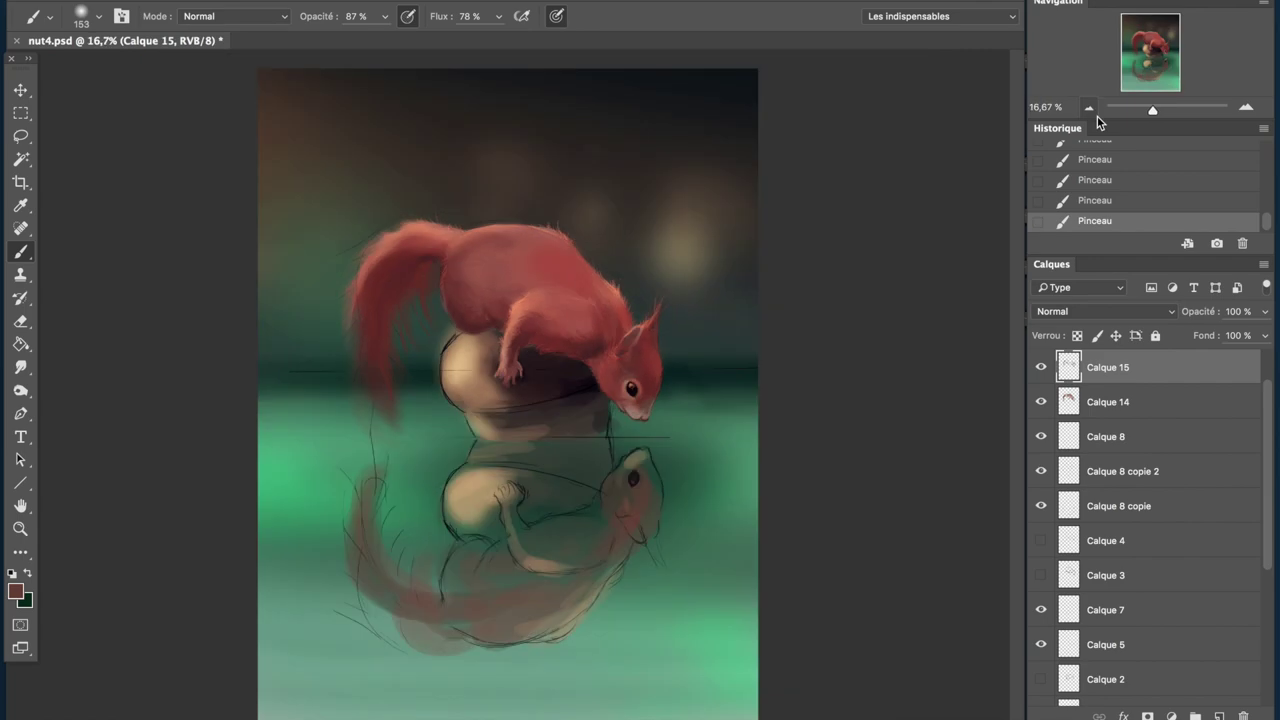
key("ctrl+plus")
key("ctrl+plus")
left_click(98, 16)
type("53")
key("Return")
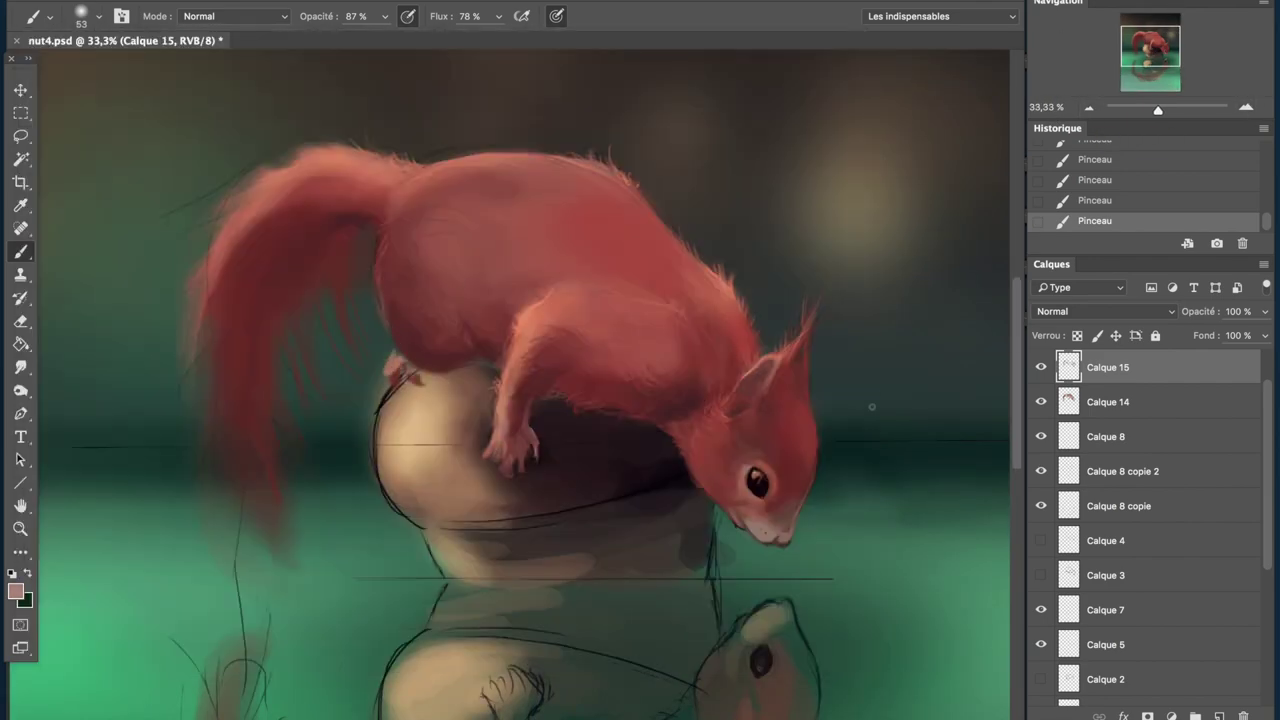
key("ctrl+plus")
left_click(683, 360, "alt")
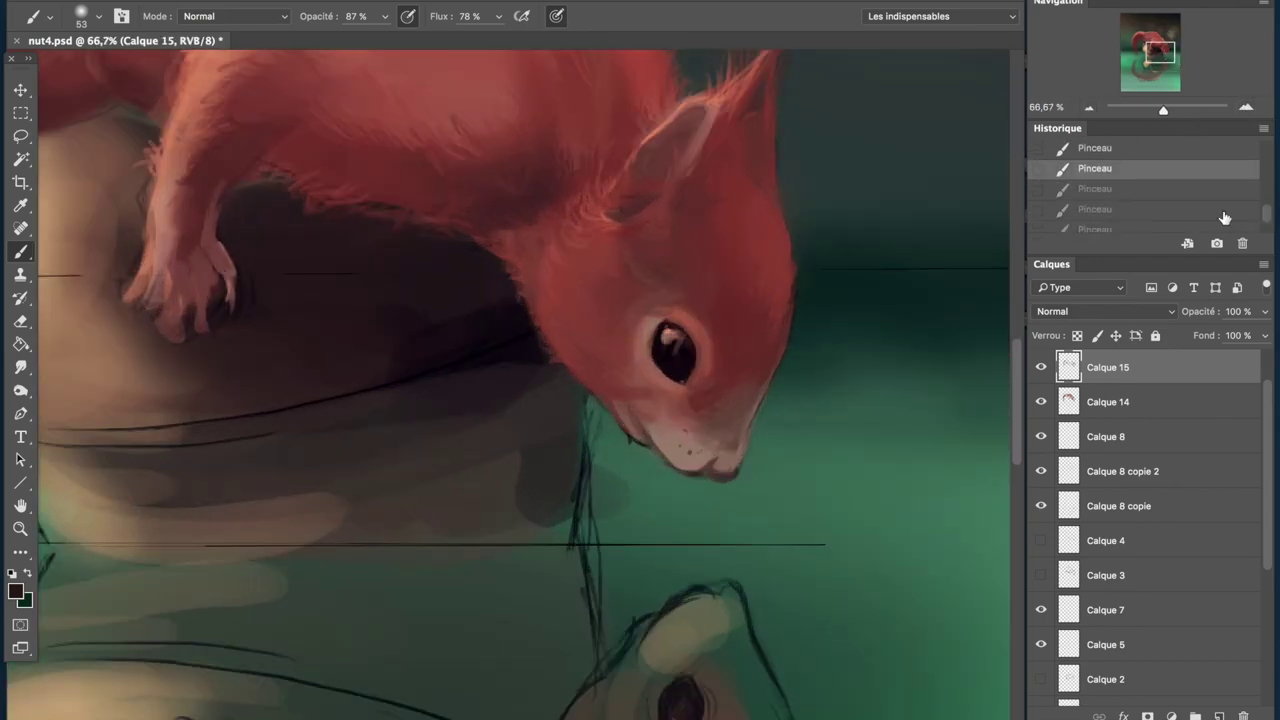
- Review the whole squirrel at several zoom levels, then make Calque 11 active with a larger brush
left_click(1088, 107)
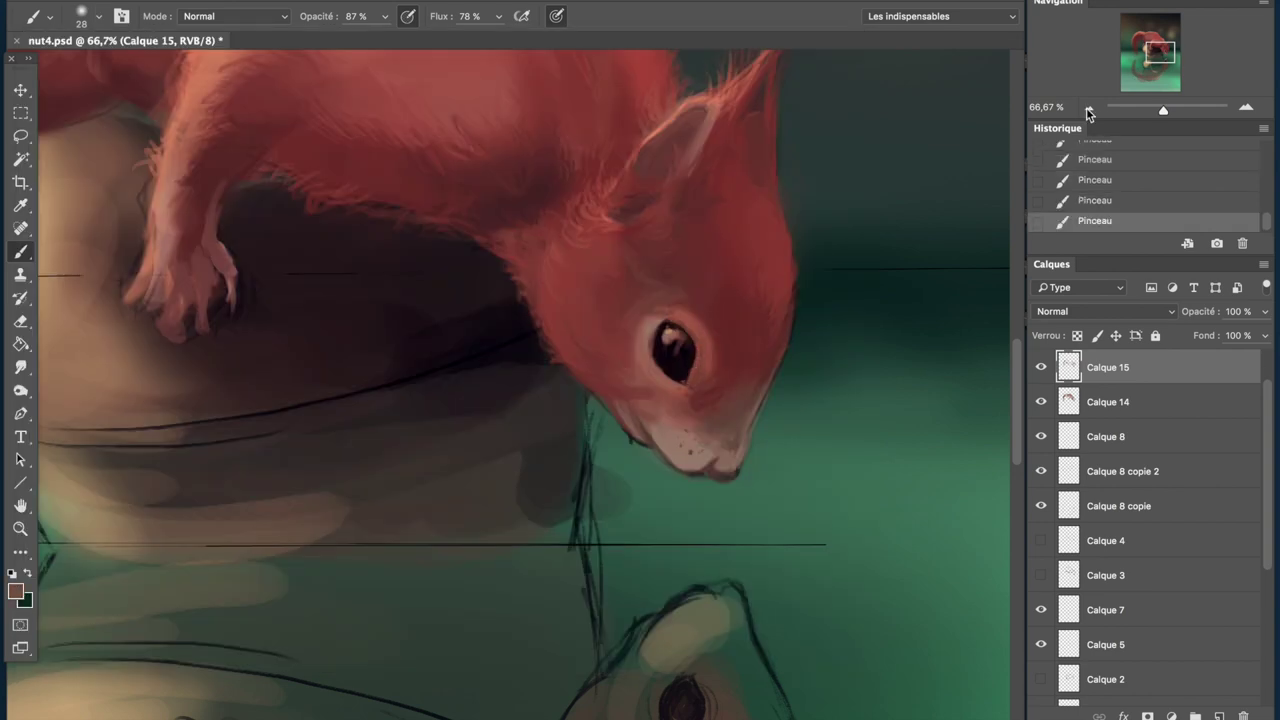
left_click(1087, 107)
left_click(1246, 107)
left_click(1246, 107)
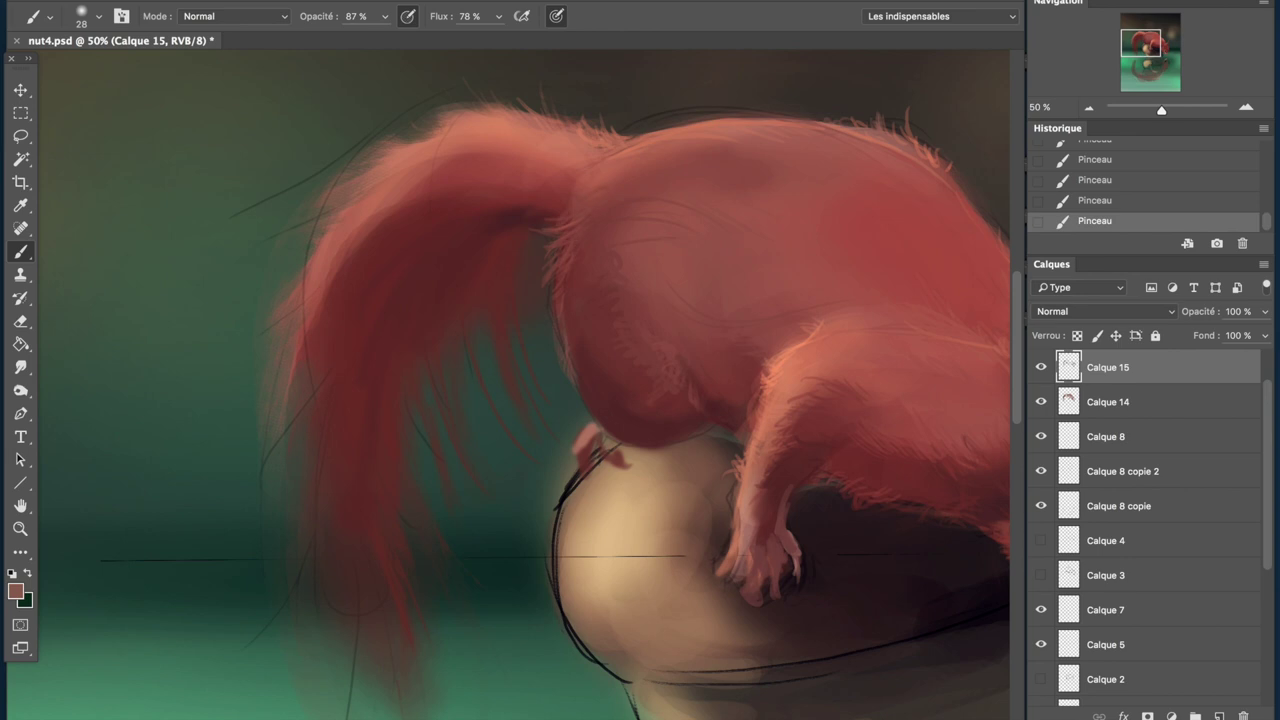
left_click(1087, 107)
key("ctrl+plus")
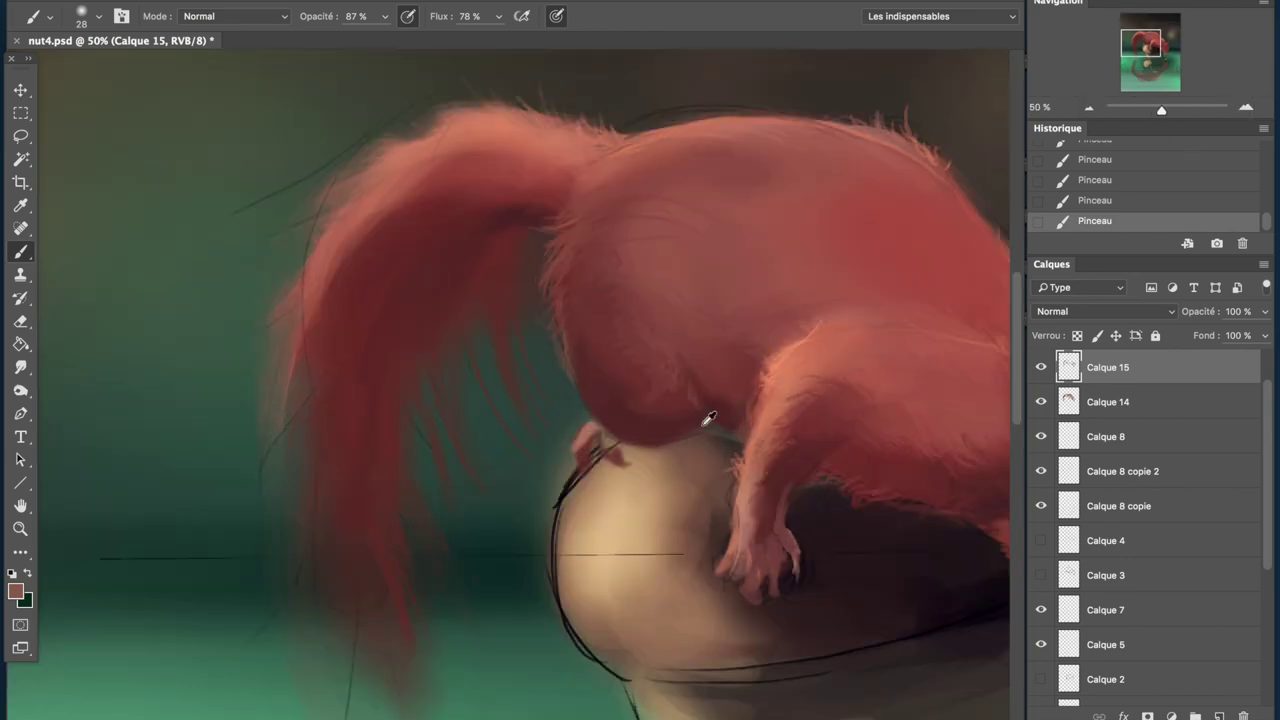
scroll(1249, 495, "down", 3)
left_click(1150, 645)
left_click(98, 16)
key("Return")
key("ctrl+minus")
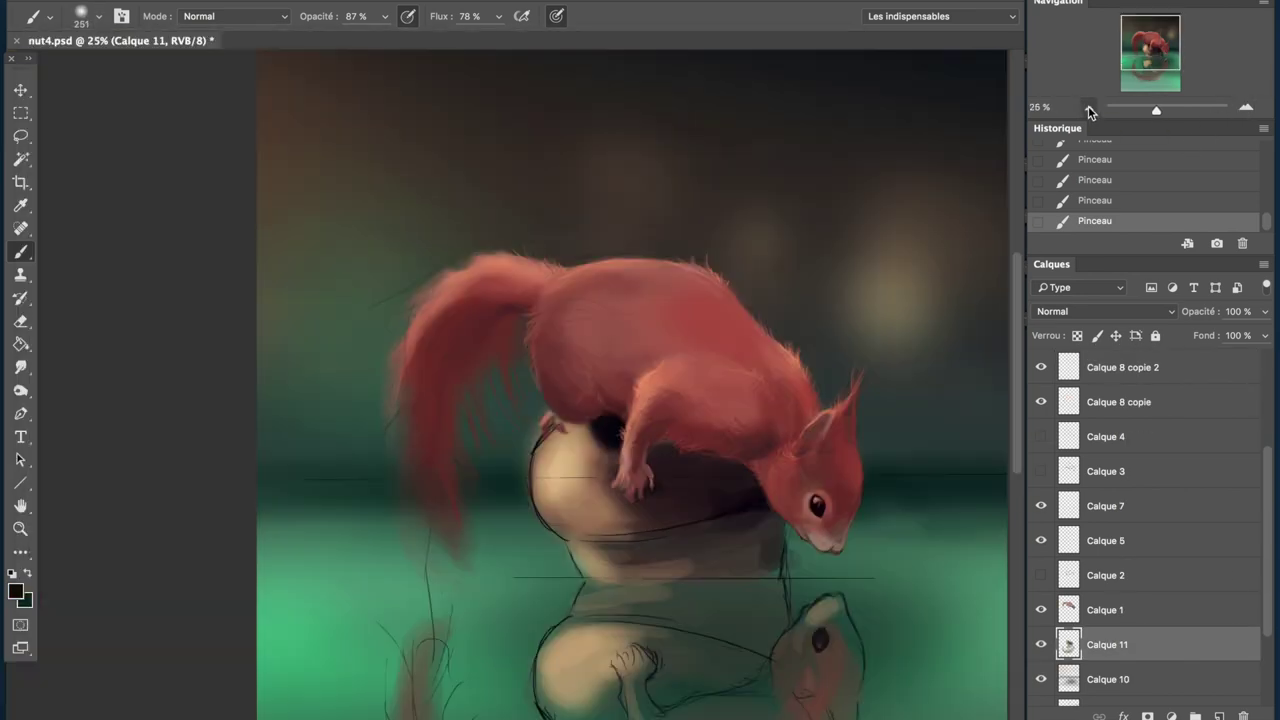
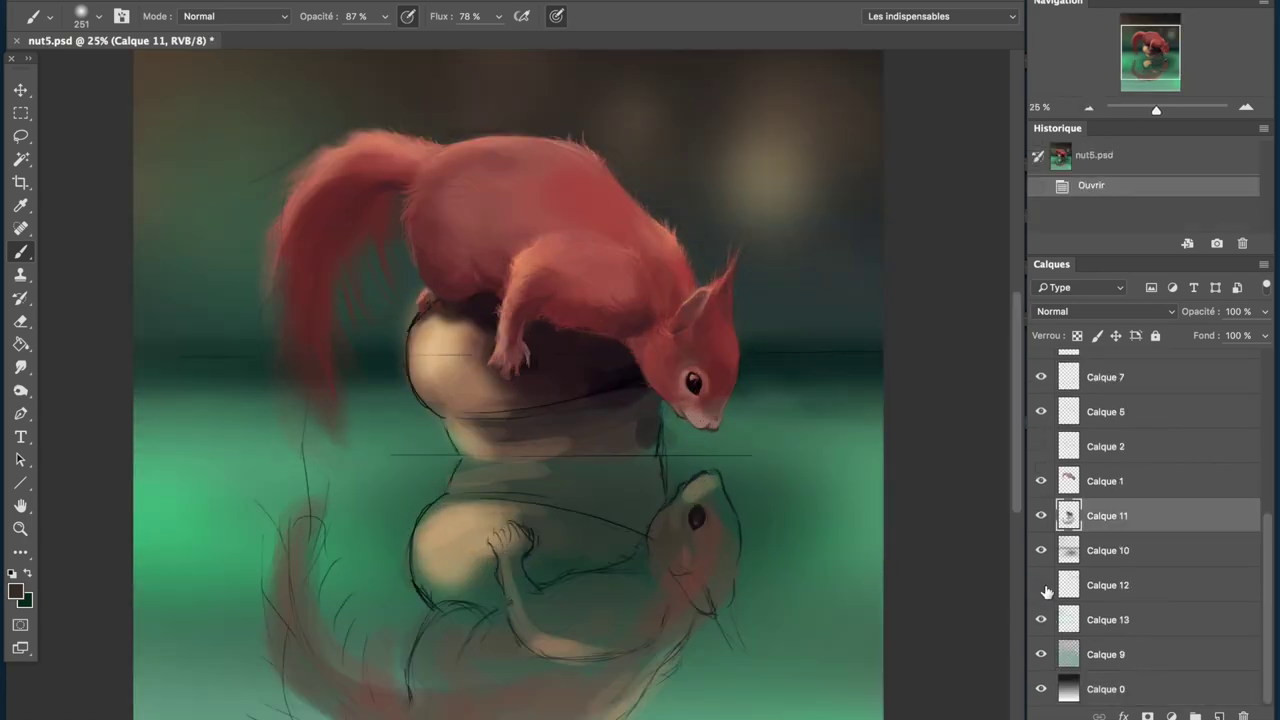
- Show Calque 5, then lasso and delete two stray marks from Calque 1
scroll(1044, 412, "up", 4)
left_click(1043, 617)
scroll(1040, 600, "down", 5)
left_click(1077, 490)
key("l")
left_click_drag(150, 340, 260, 440)
key("Delete")
left_click_drag(740, 320, 930, 330)
key("Delete")
key("ctrl+d")
- On a new empty layer, paint beige and dark texture strokes on the acorn
scroll(1150, 520, "up", 10)
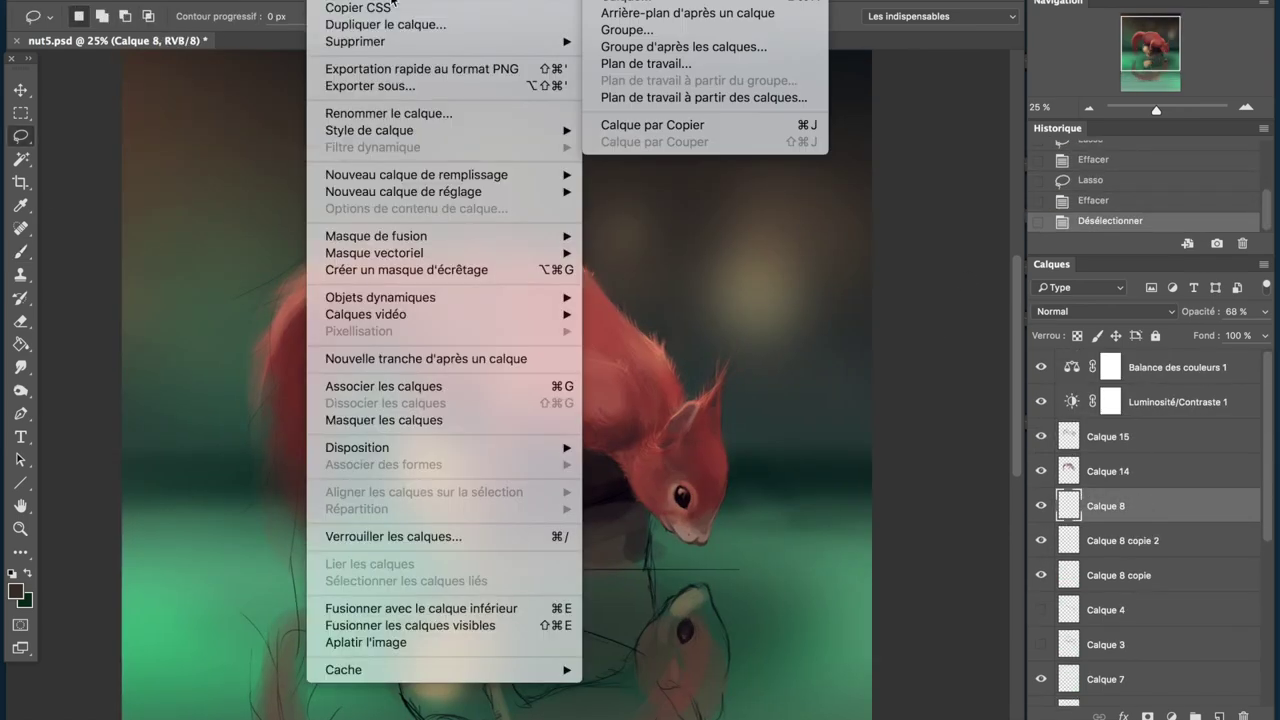
key("ctrl+shift+n")
key("ctrl+plus")
key("b")
left_click(414, 380, "alt")
left_click_drag(370, 360, 415, 435)
mouse_move(385, 380)
left_mouse_down()
mouse_move(440, 400)
mouse_move(440, 450)
left_mouse_up()
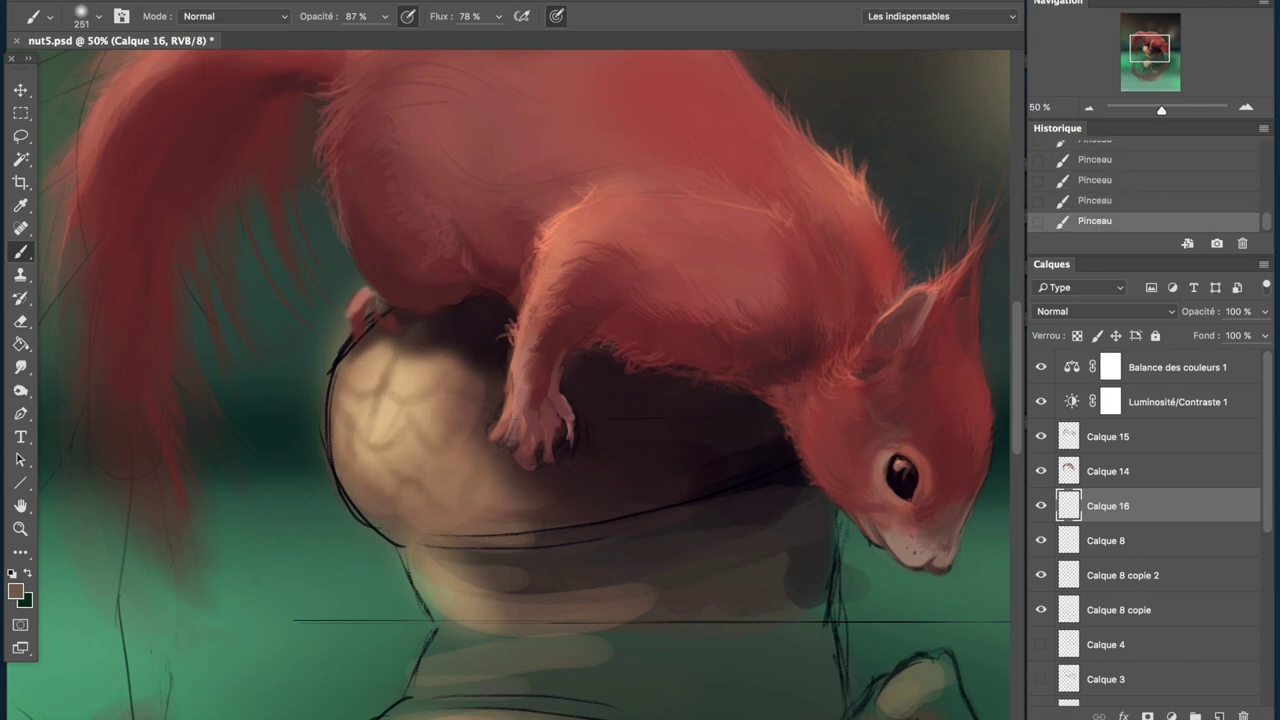
mouse_move(545, 483)
left_mouse_down()
mouse_move(628, 420)
mouse_move(700, 450)
left_mouse_up()
key("ctrl+minus")
key("ctrl+minus")
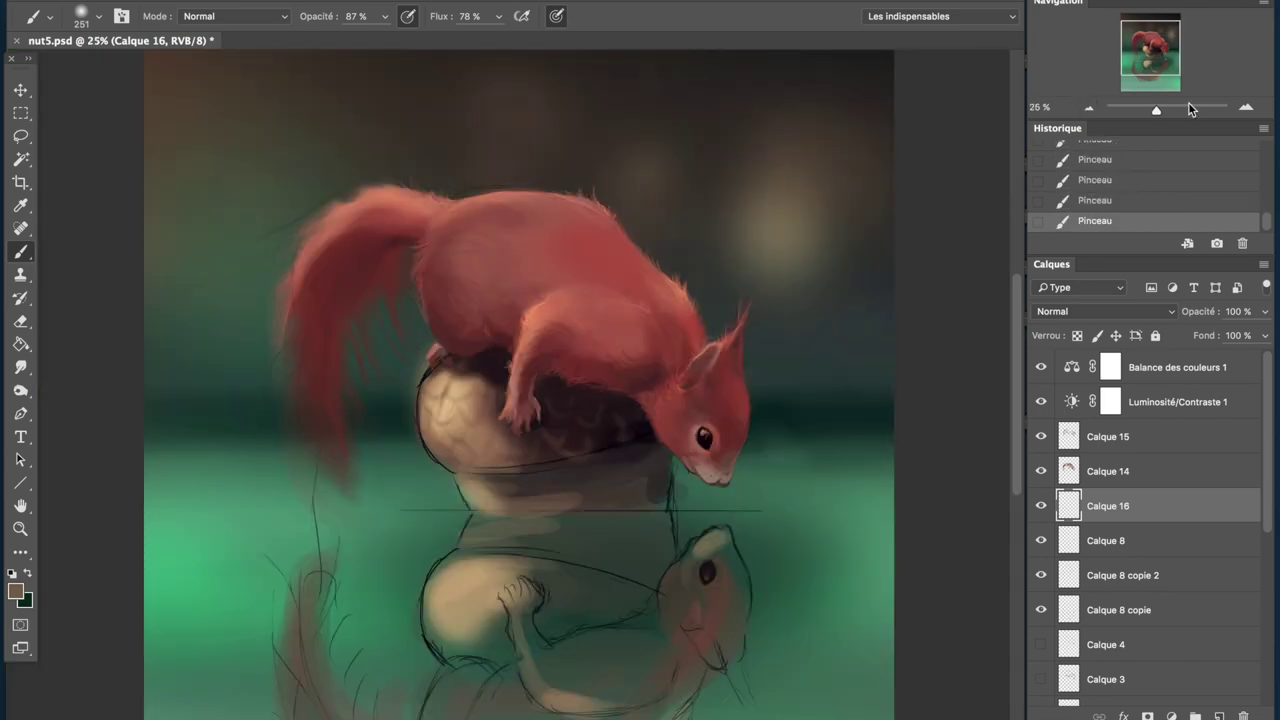
- At about one-third zoom, pick a brown colour and paint a stroke below the acorn
left_click(1246, 107)
key("ctrl+z")
key("ctrl+z")
key("ctrl+z")
left_click(564, 410, "alt")
left_click(15, 591)
left_click(966, 126)
mouse_move(586, 500)
left_mouse_down()
mouse_move(712, 423)
mouse_move(494, 440)
left_mouse_up()
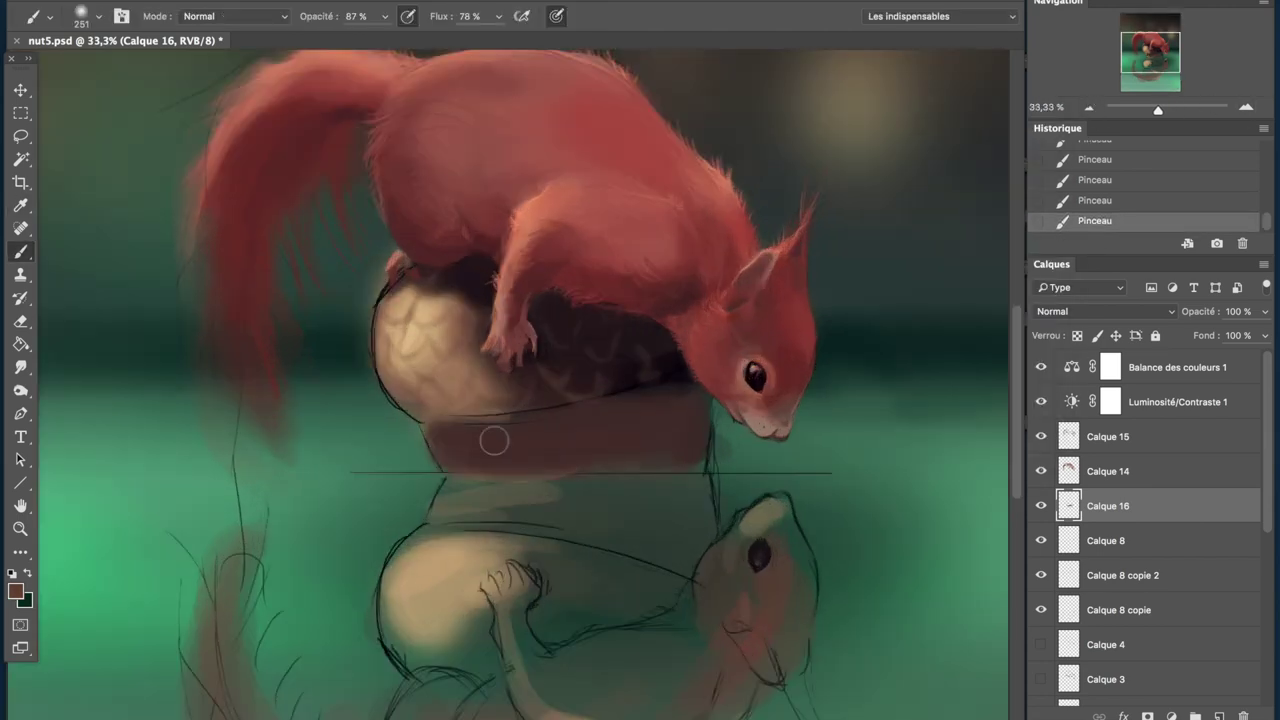
- Undo the recent strokes and adjust a beige colour sampled from the acorn
left_click(427, 368, "alt")
key("ctrl+z")
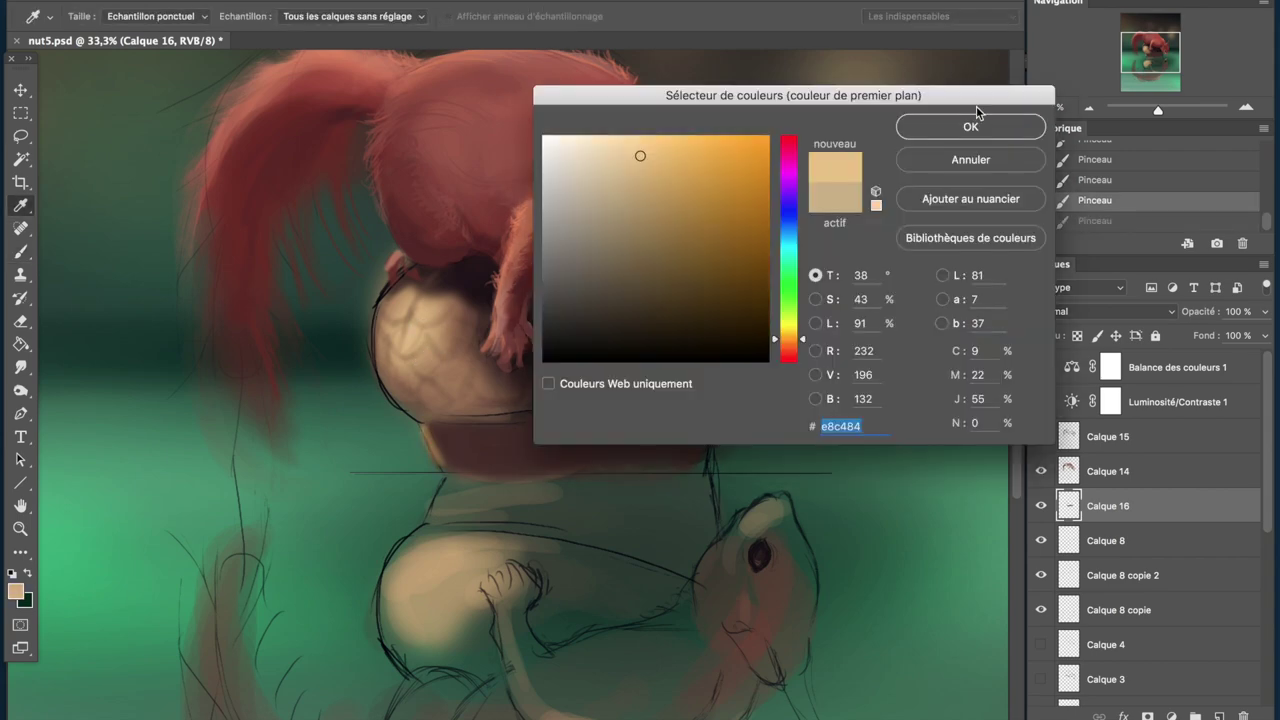
key("ctrl+z")
key("ctrl+z")
left_click(424, 315, "alt")
left_click(15, 591)
key("Return")
key("b")
- With a soft round orange-brown brush, dab peach scales on the acorn top
key("ctrl+plus")
key("ctrl+plus")
left_click(98, 16)
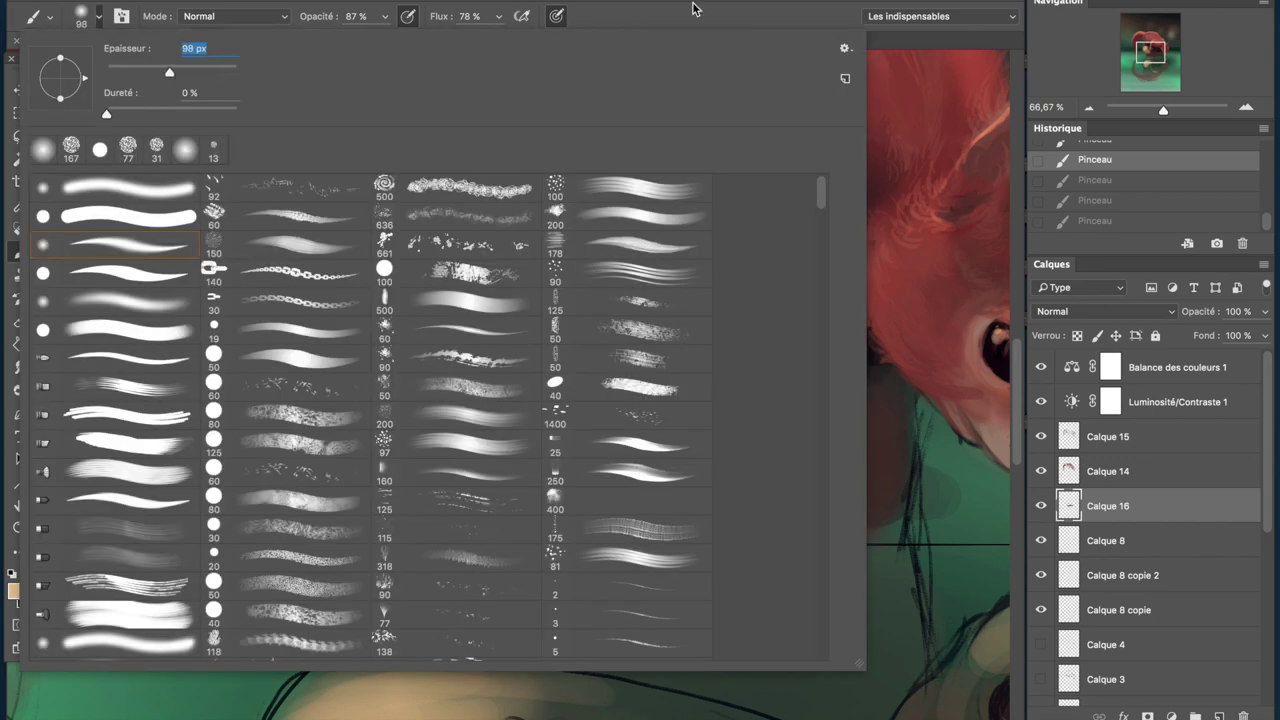
left_click(15, 591)
key("Return")
left_click_drag(322, 300, 330, 225)
mouse_move(285, 275)
left_mouse_down()
mouse_move(335, 225)
mouse_move(300, 290)
left_mouse_up()
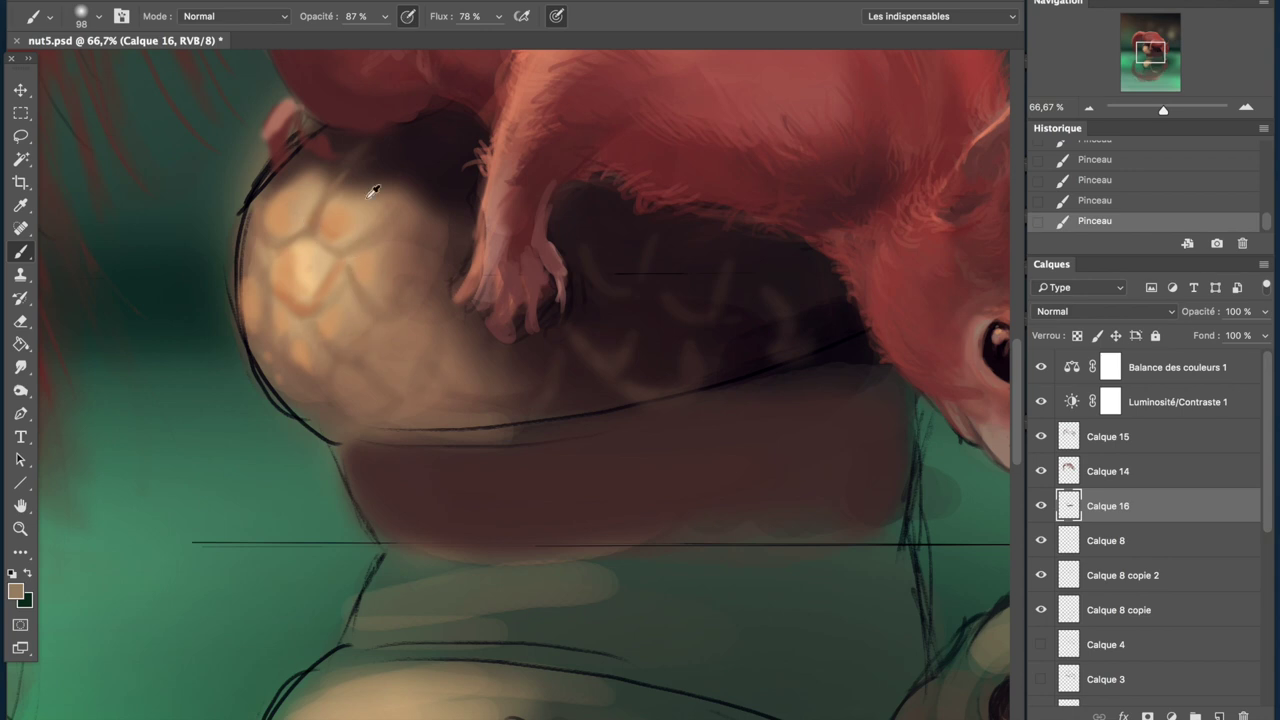
- Compare the acorn with and without the recent strokes, keeping them
key("ctrl+minus")
key("ctrl+minus")
key("ctrl+minus")
key("ctrl+plus")
key("ctrl+plus")
key("ctrl+plus")
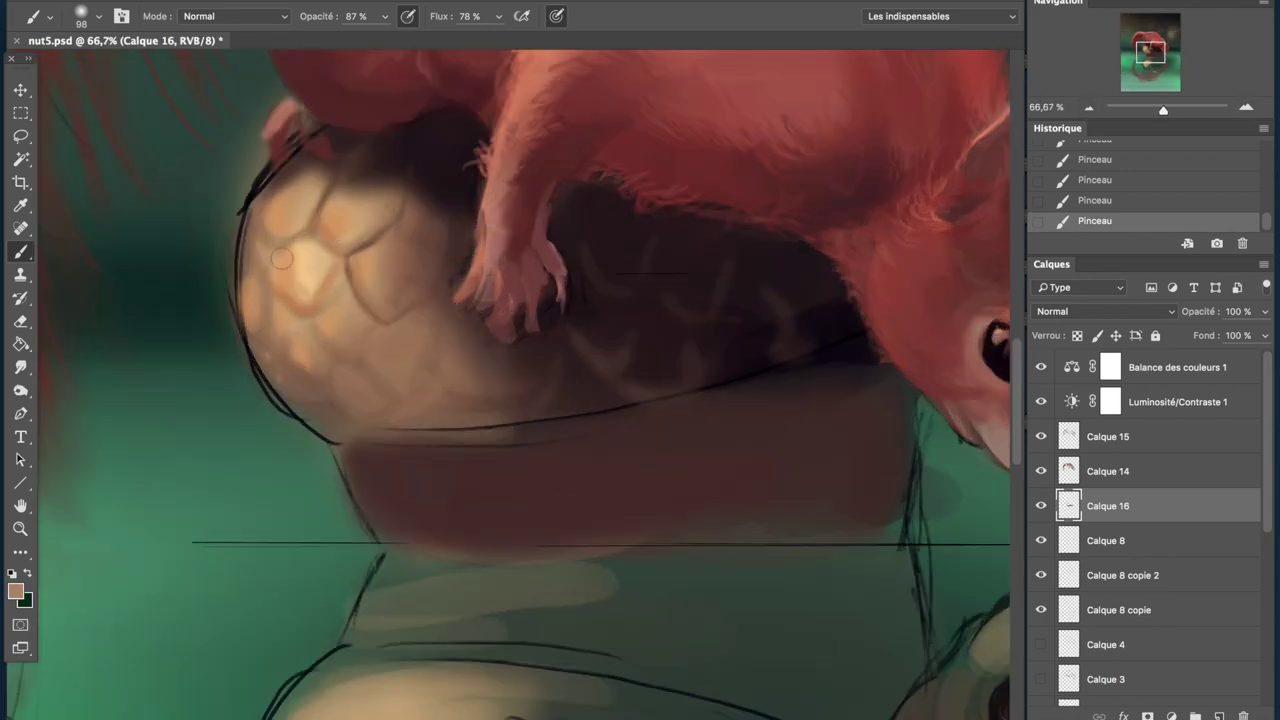
key("ctrl+minus")
key("ctrl+minus")
key("ctrl+minus")
key("ctrl+minus")
key("ctrl+minus")
key("ctrl+plus")
key("ctrl+plus")
key("ctrl+plus")
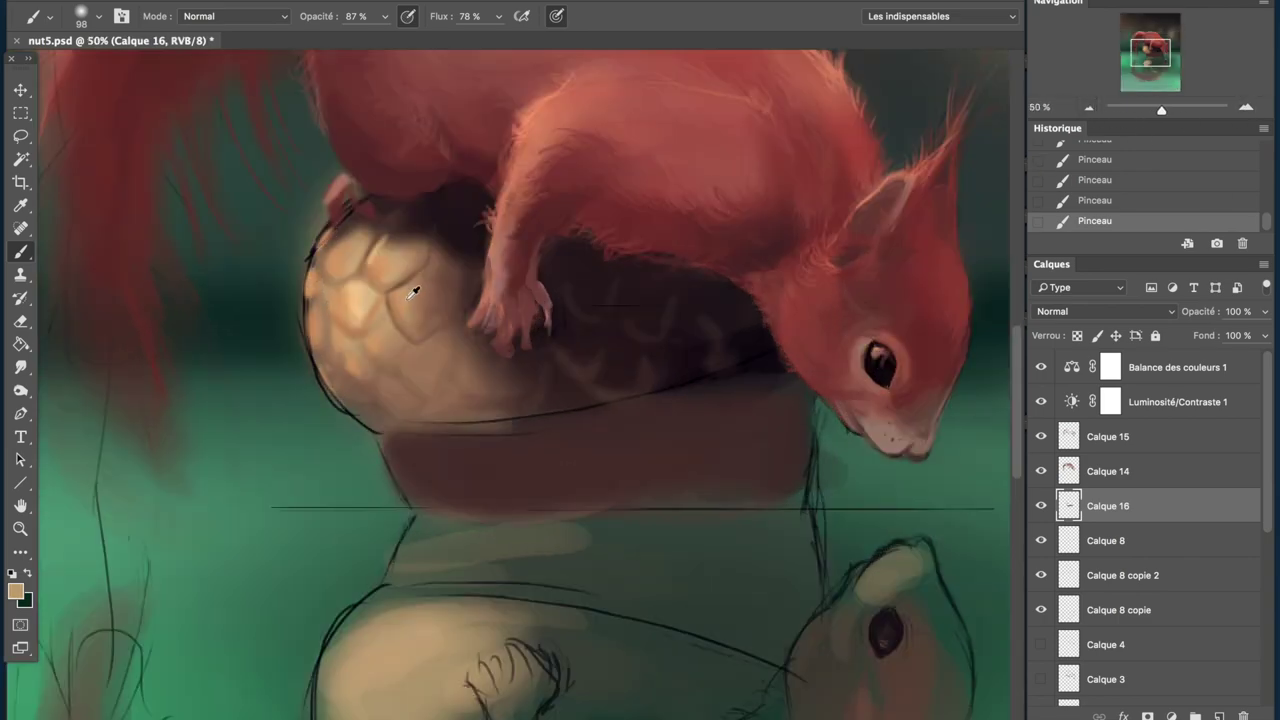
key("ctrl+z")
key("ctrl+shift+z")
key("ctrl+z")
key("ctrl+z")
key("ctrl+shift+z")
key("ctrl+shift+z")
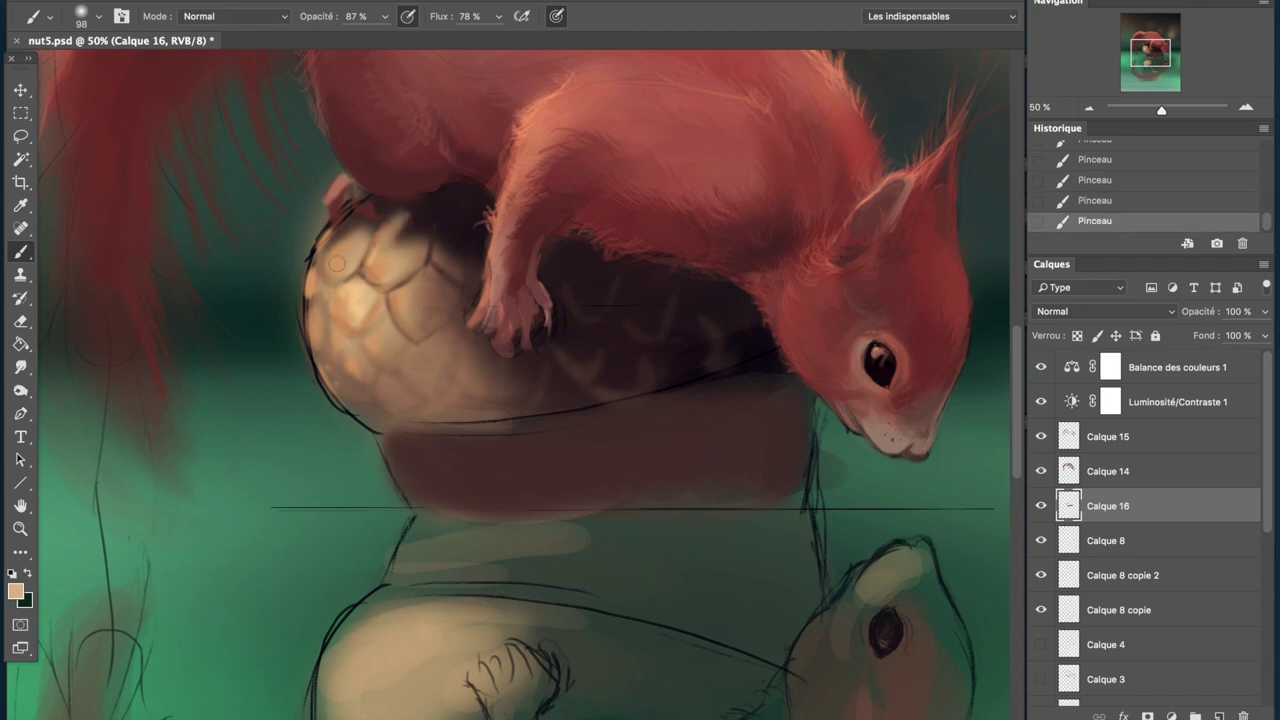
key("ctrl+minus")
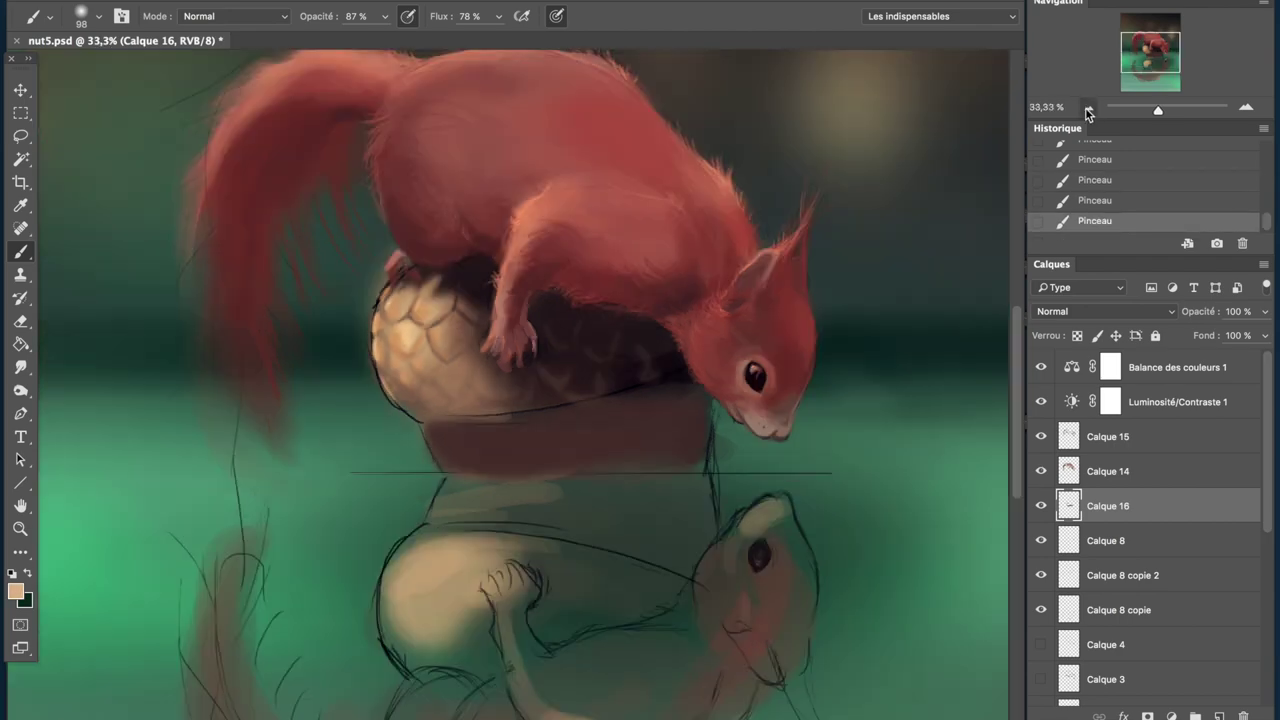
key("ctrl+minus")
key("ctrl+minus")
- Paint a dark brown line along the acorn's bottom edge
key("ctrl+plus")
key("ctrl+plus")
key("ctrl+plus")
left_click(538, 406, "alt")
mouse_move(385, 432)
left_mouse_down()
mouse_move(556, 419)
mouse_move(363, 434)
left_mouse_up()
left_click(620, 404, "alt")
key("ctrl+minus")
key("ctrl+minus")
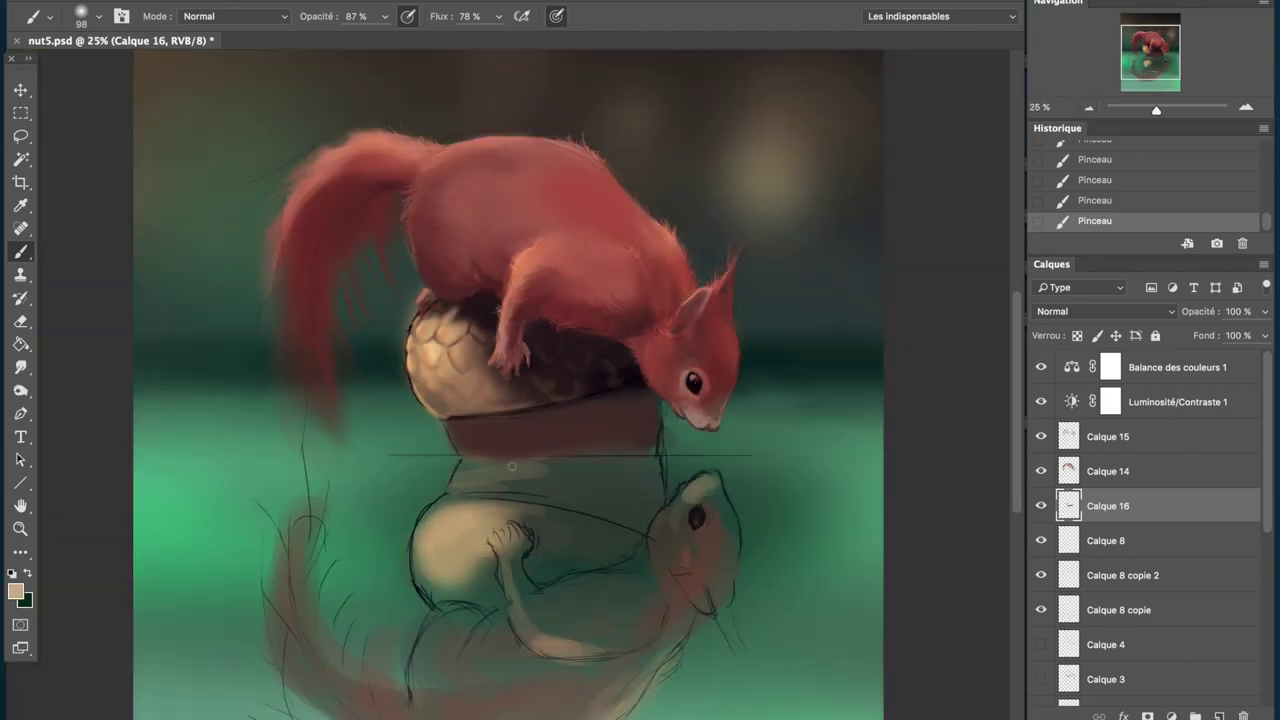
- Darken the cup's lower edge and right side with a larger salmon-red brush
left_click(577, 309, "alt")
key("ctrl+plus")
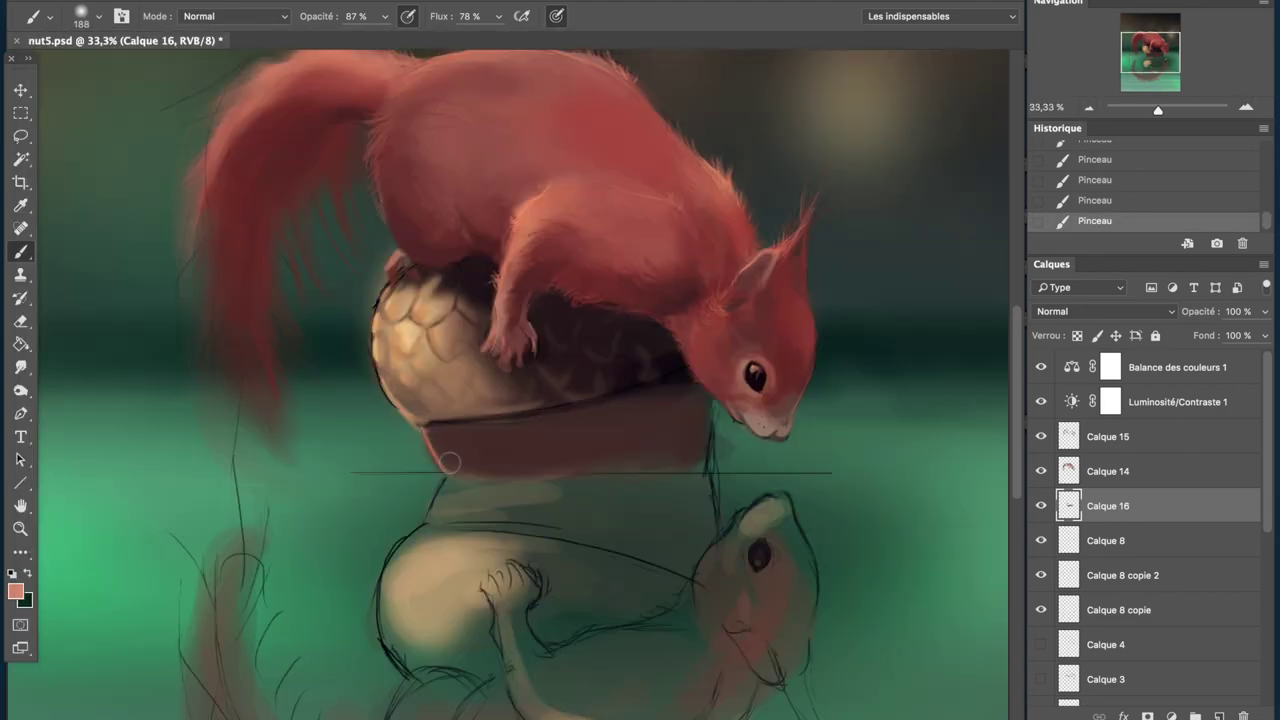
mouse_move(478, 440)
left_mouse_down()
mouse_move(700, 400)
mouse_move(686, 371)
left_mouse_up()
key("bracketright")
key("bracketright")
key("bracketright")
left_click_drag(666, 423, 513, 434)
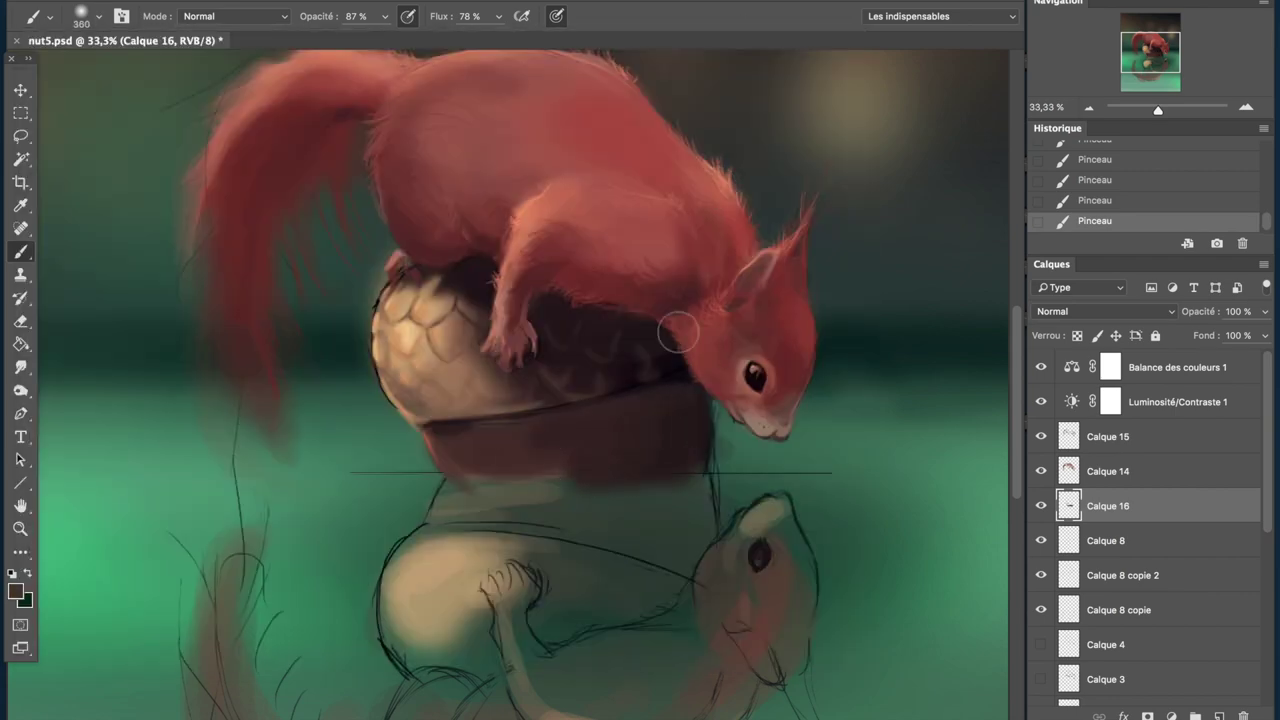
- At half-size zoom, sample the reddish-brown cup colour and erase below the acorn
key("ctrl+0")
key("ctrl+plus")
key("ctrl+plus")
key("ctrl+plus")
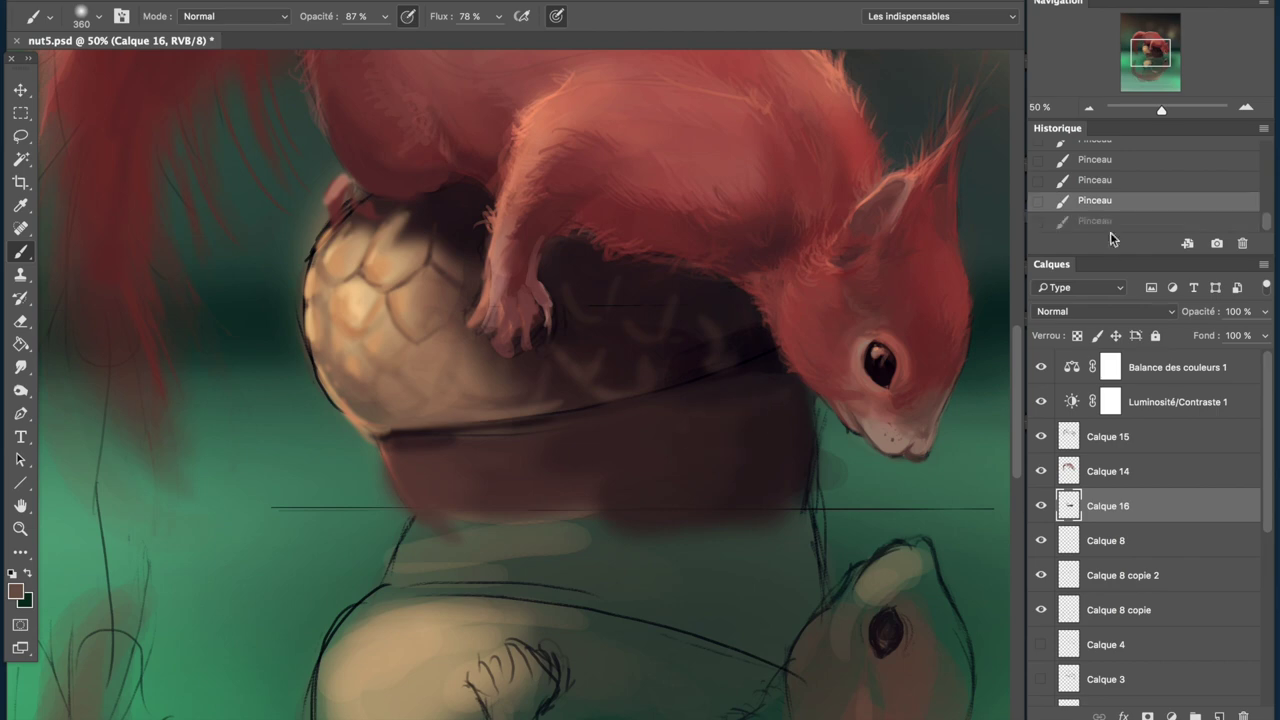
left_click(465, 473, "alt")
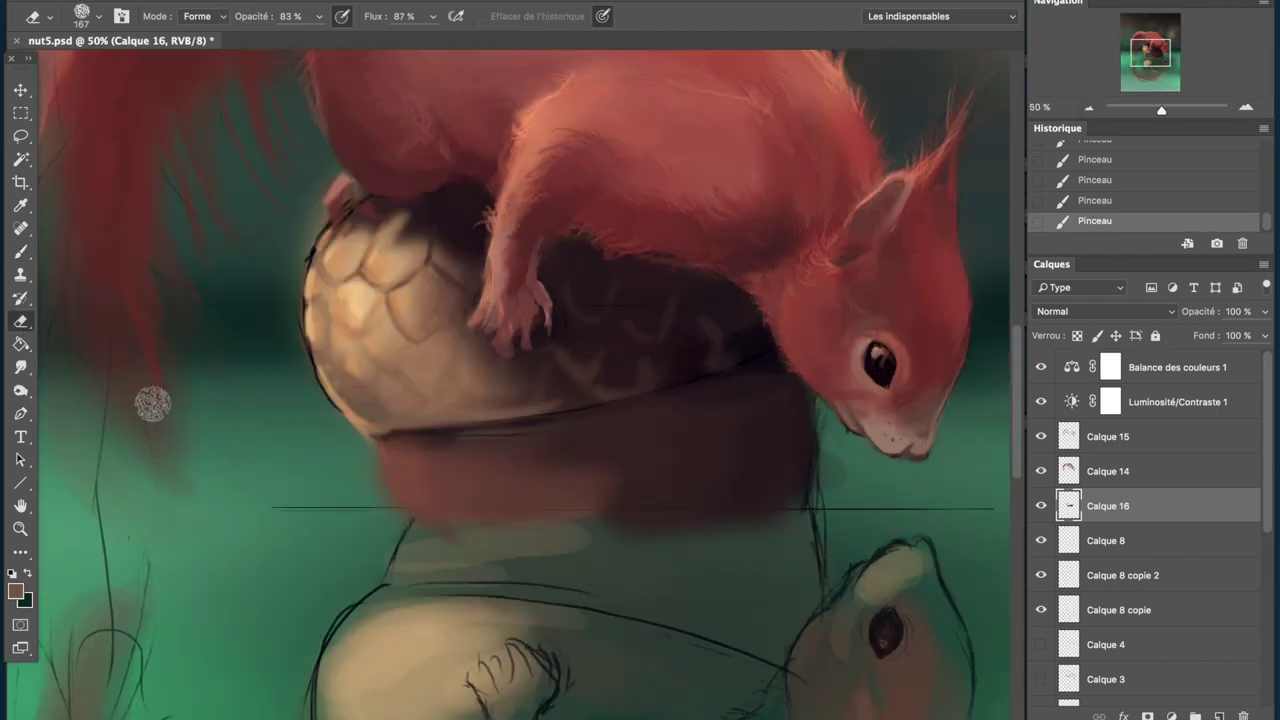
key("e")
left_click_drag(380, 460, 420, 515)
- Redo the erasing below the cup with a textured eraser tip
key("ctrl+alt+z")
key("ctrl+alt+z")
key("ctrl+alt+z")
left_click(98, 16)
key("Return")
left_click_drag(470, 470, 610, 505)
left_click_drag(385, 460, 400, 505)
mouse_move(400, 510)
left_mouse_down()
mouse_move(427, 544)
mouse_move(766, 523)
left_mouse_up()
- Try a Colour Balance adjustment on the dark area, then revert it in History
left_click(1089, 107)
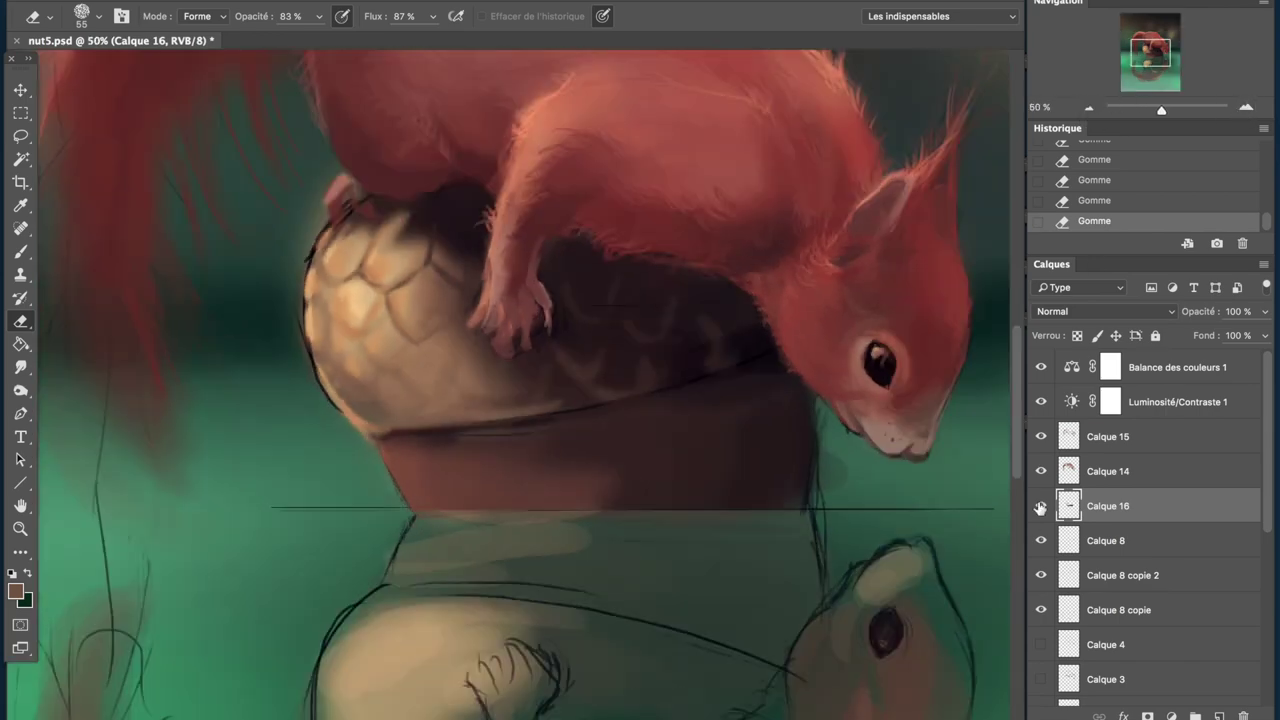
left_click(643, 131)
left_click(1139, 72)
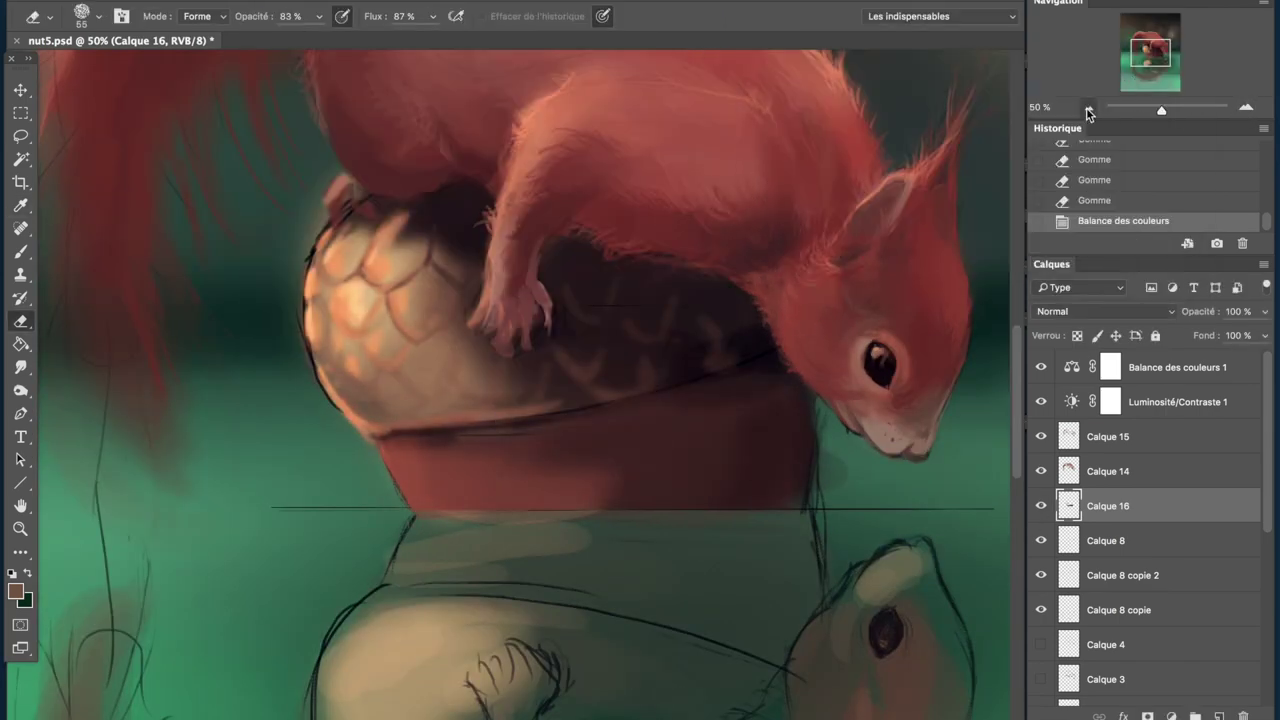
left_click_drag(1161, 108, 1161, 110)
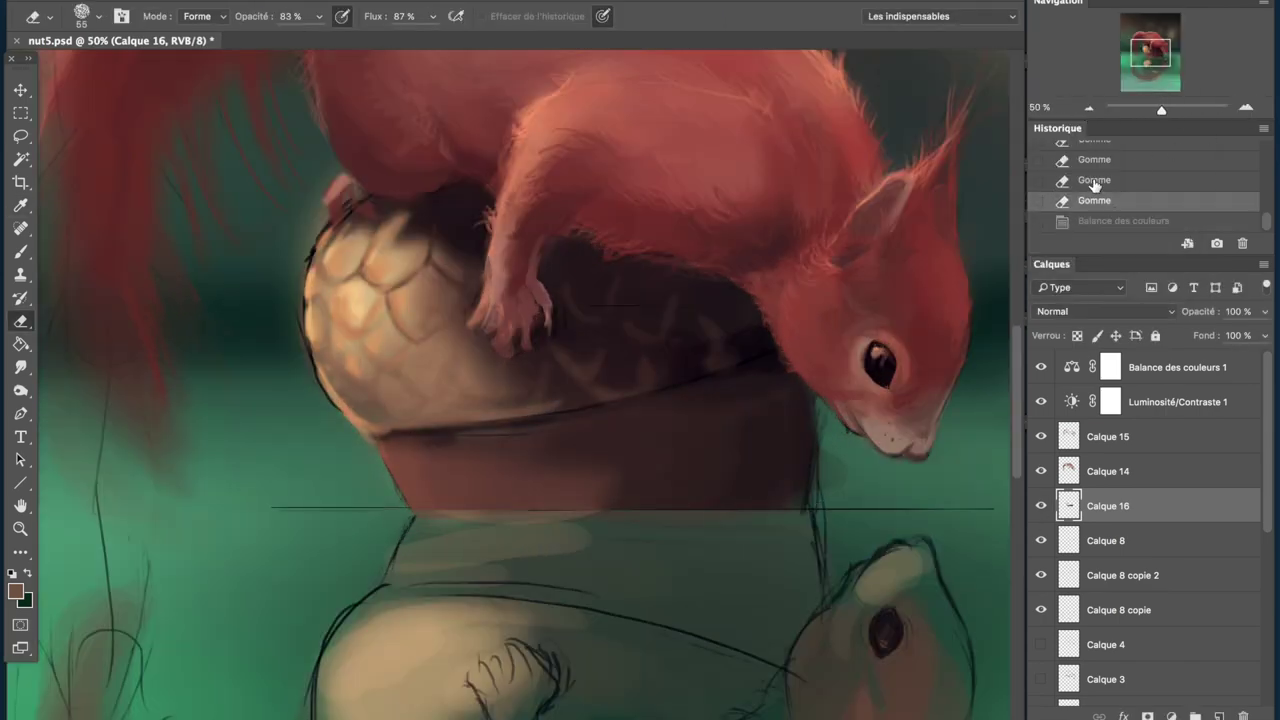
left_click(586, 129)
left_click(1137, 71)
- Brush over the acorn cup, then erase stray marks near the acorn on Calque 5
key("b")
left_click(98, 16)
left_click_drag(330, 360, 405, 221)
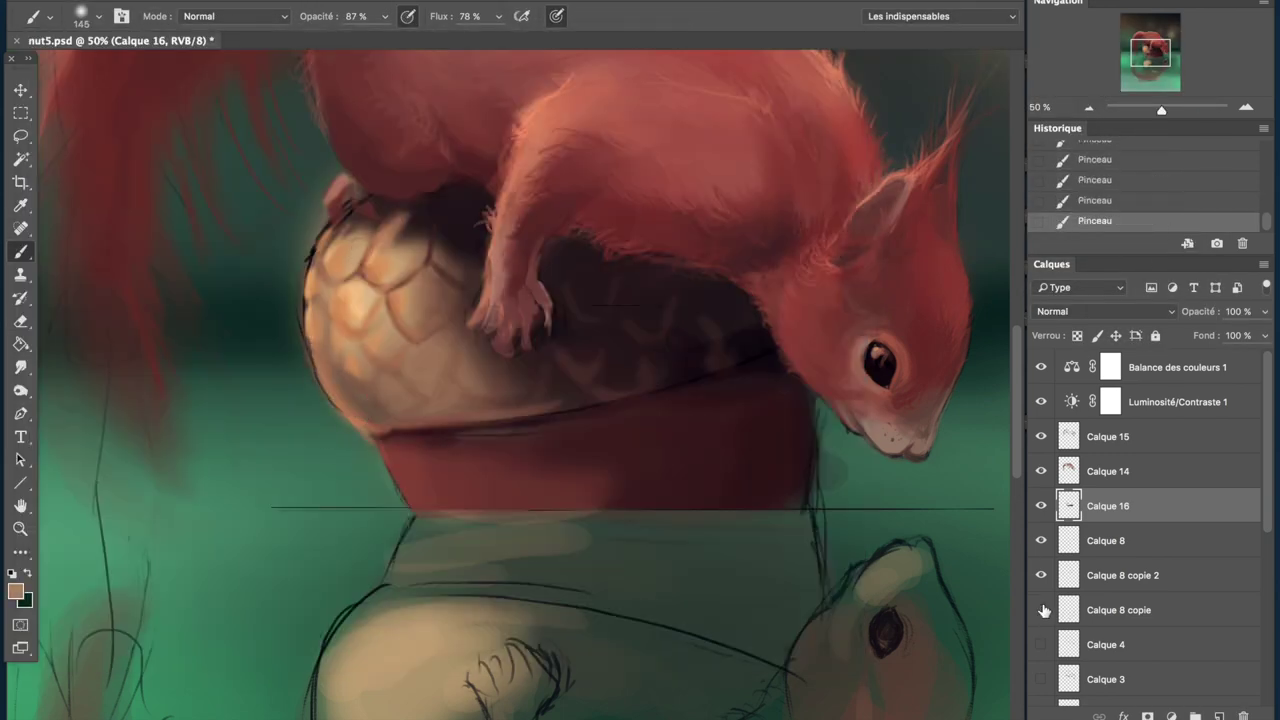
scroll(1150, 560, "down", 2)
left_click(1105, 679)
key("e")
left_click_drag(312, 230, 334, 405)
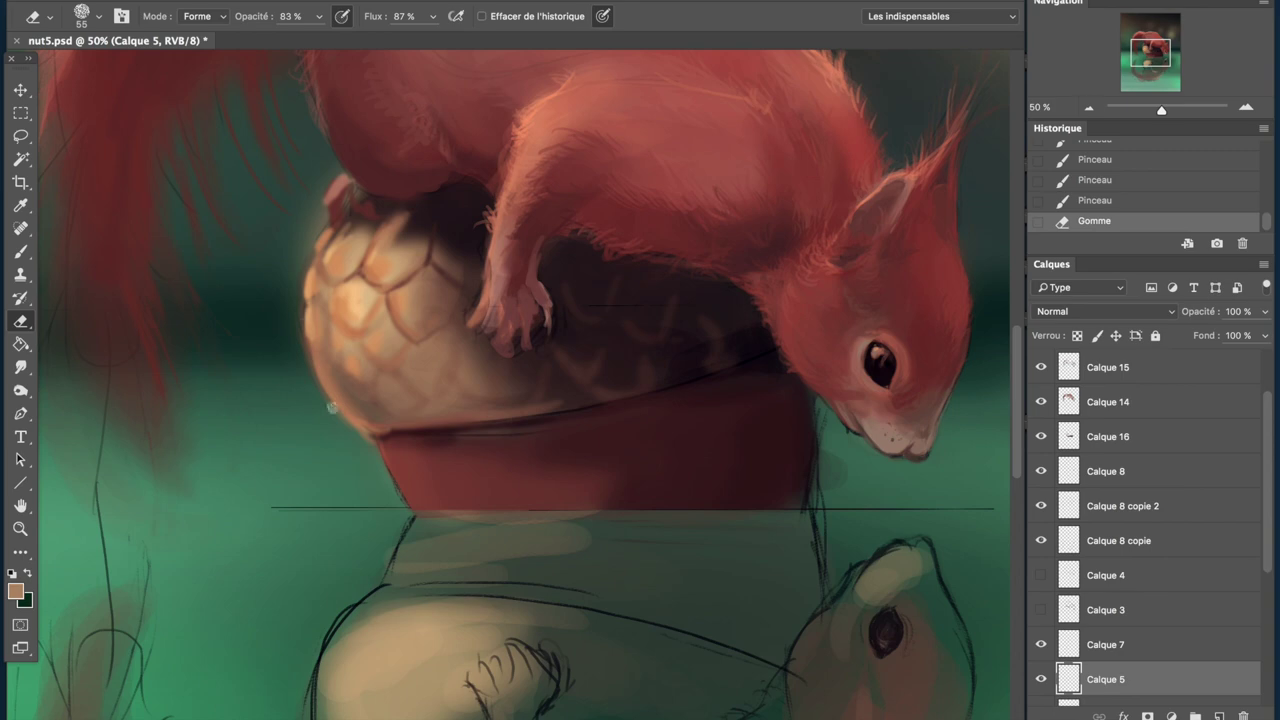
left_click_drag(1161, 108, 1150, 108)
- On Calque 16, brighten the acorn's left edge and upper-left scale in a lighter colour
left_click(1245, 107)
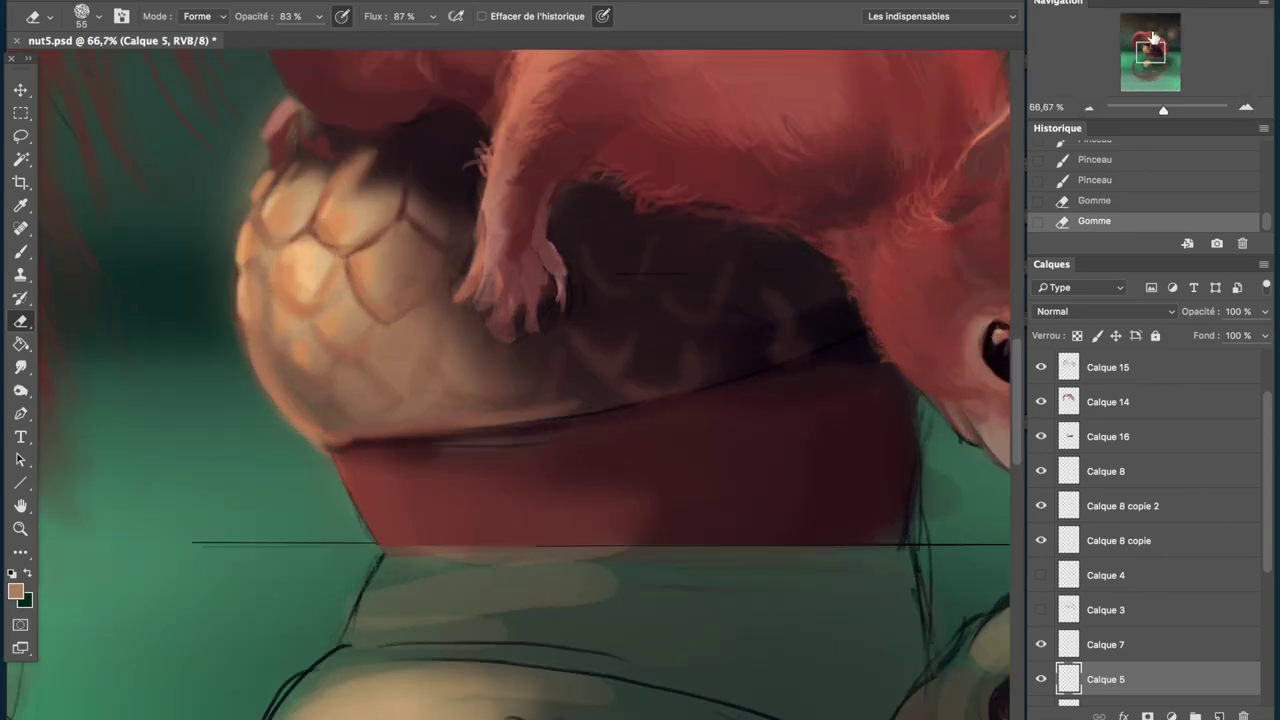
scroll(1150, 500, "up", 2)
left_click(1078, 505)
key("b")
left_click(98, 16)
left_click(149, 257)
left_click(386, 363, "alt")
left_click_drag(362, 410, 362, 440)
left_click_drag(414, 345, 402, 394)
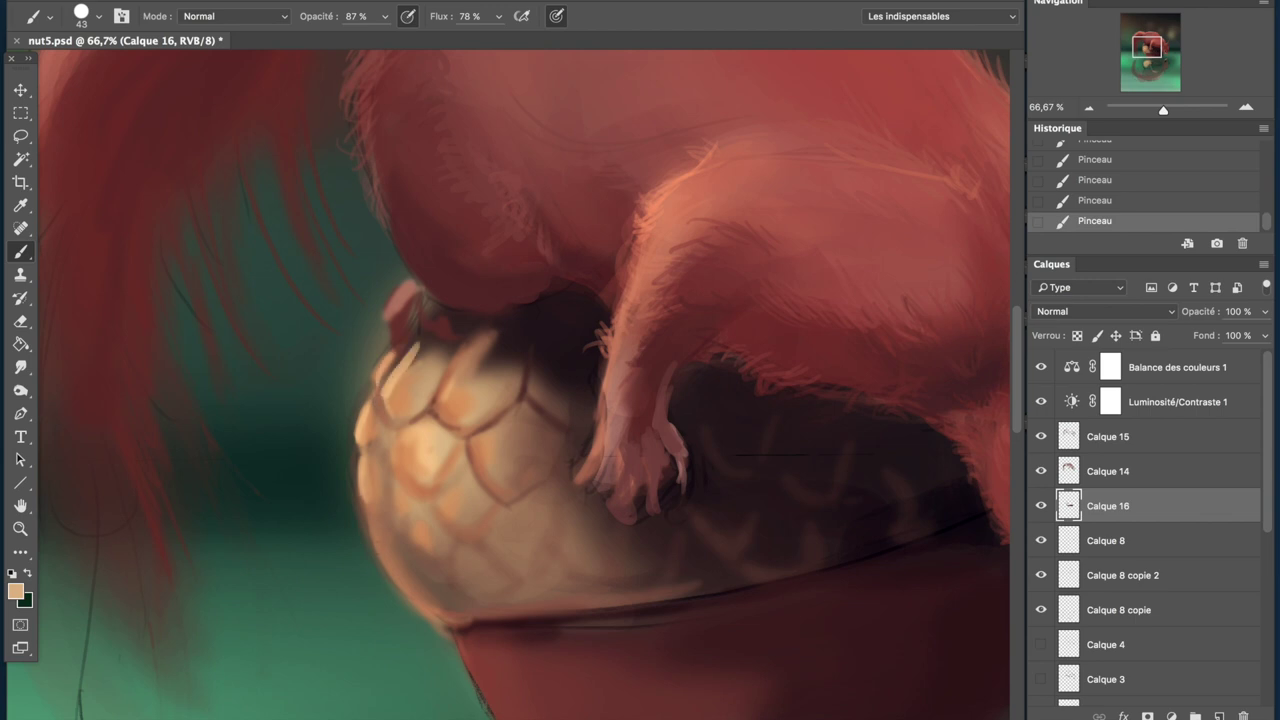
- Pan across the acorn and return to half-size zoom
key("h")
left_click_drag(450, 478, 395, 505)
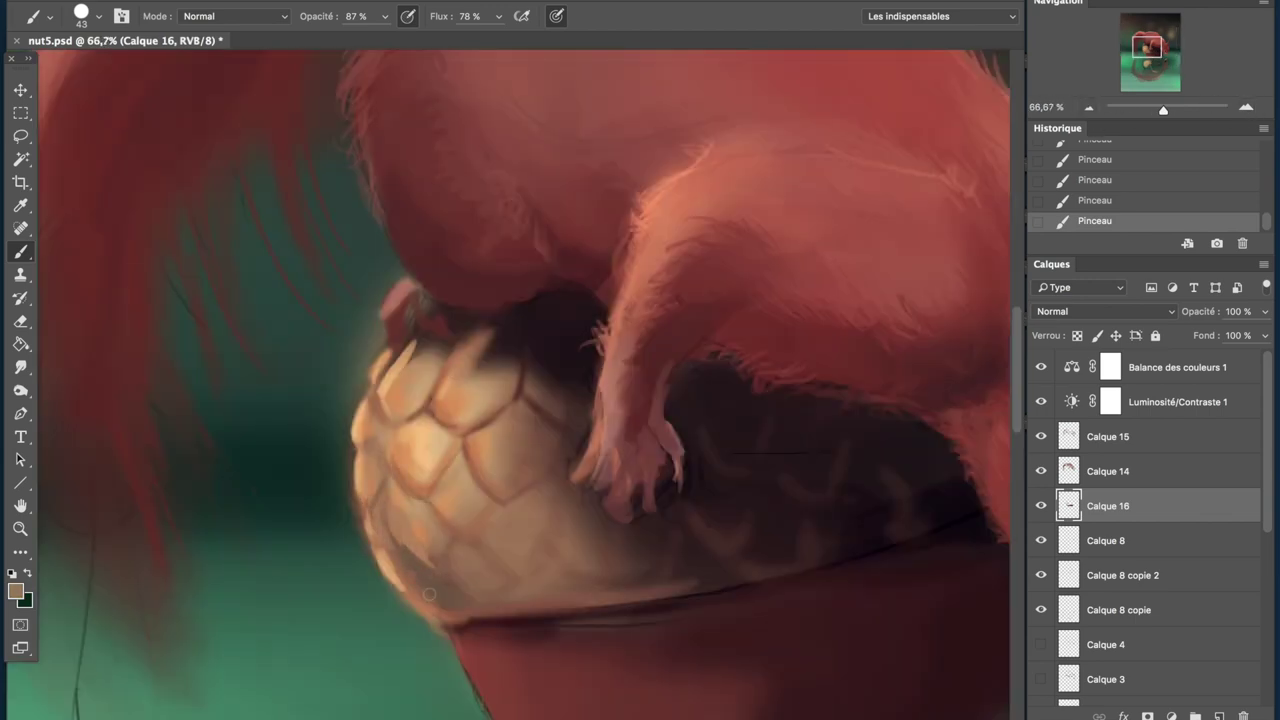
key("ctrl+minus")
key("ctrl+minus")
key("ctrl+minus")
key("ctrl+plus")
key("ctrl+plus")
key("ctrl+plus")
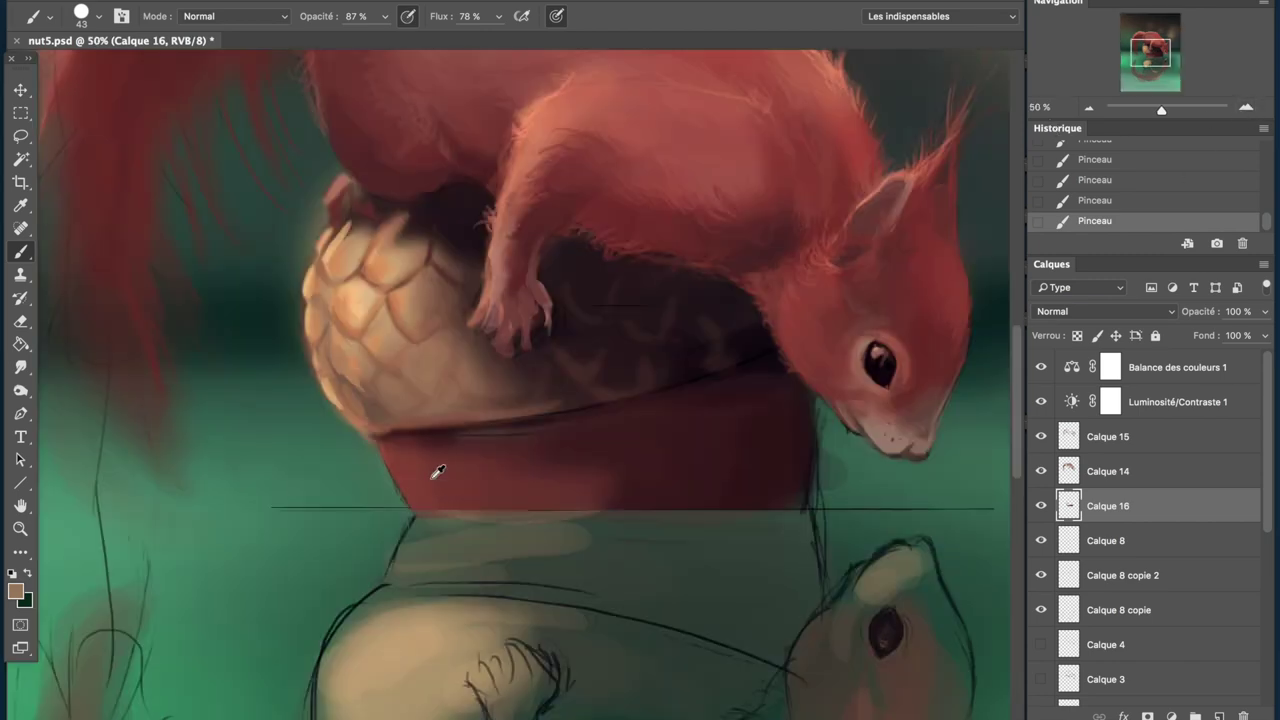
right_click(589, 532)
- Try cup colour in the reflection, undo it, and choose a reddish-brown colour
double_click(128, 150)
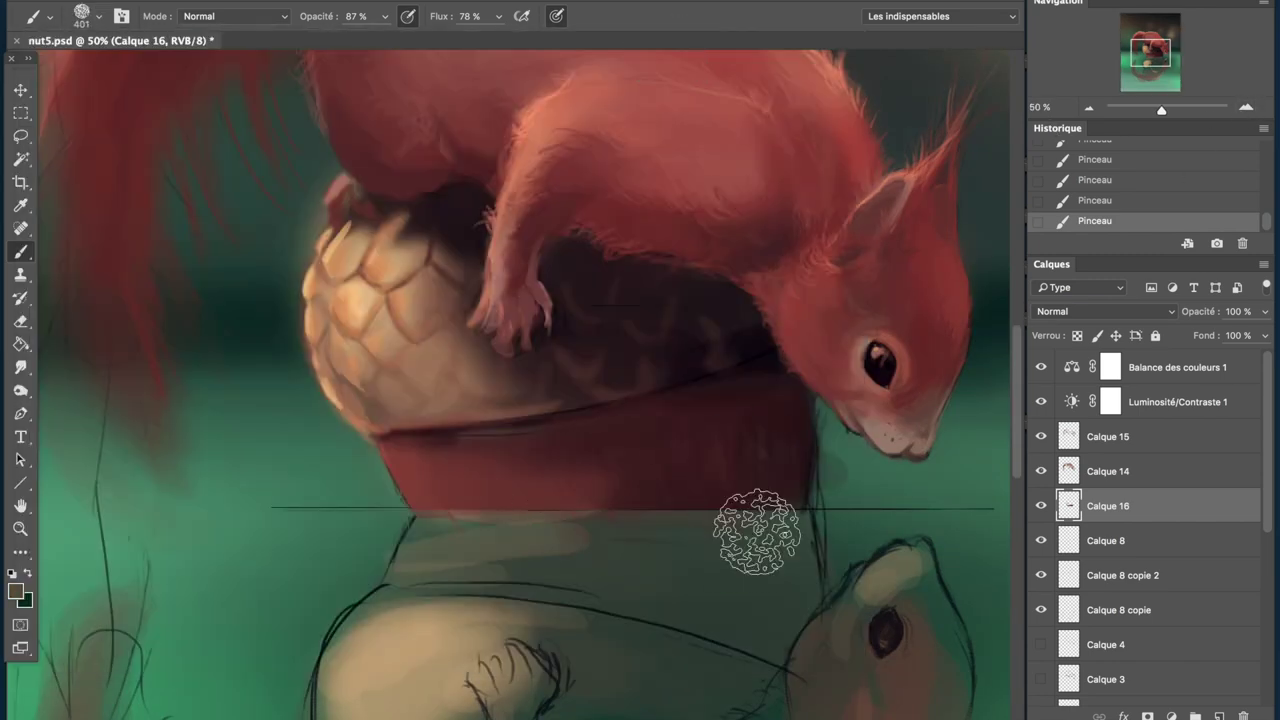
left_click_drag(491, 560, 551, 449)
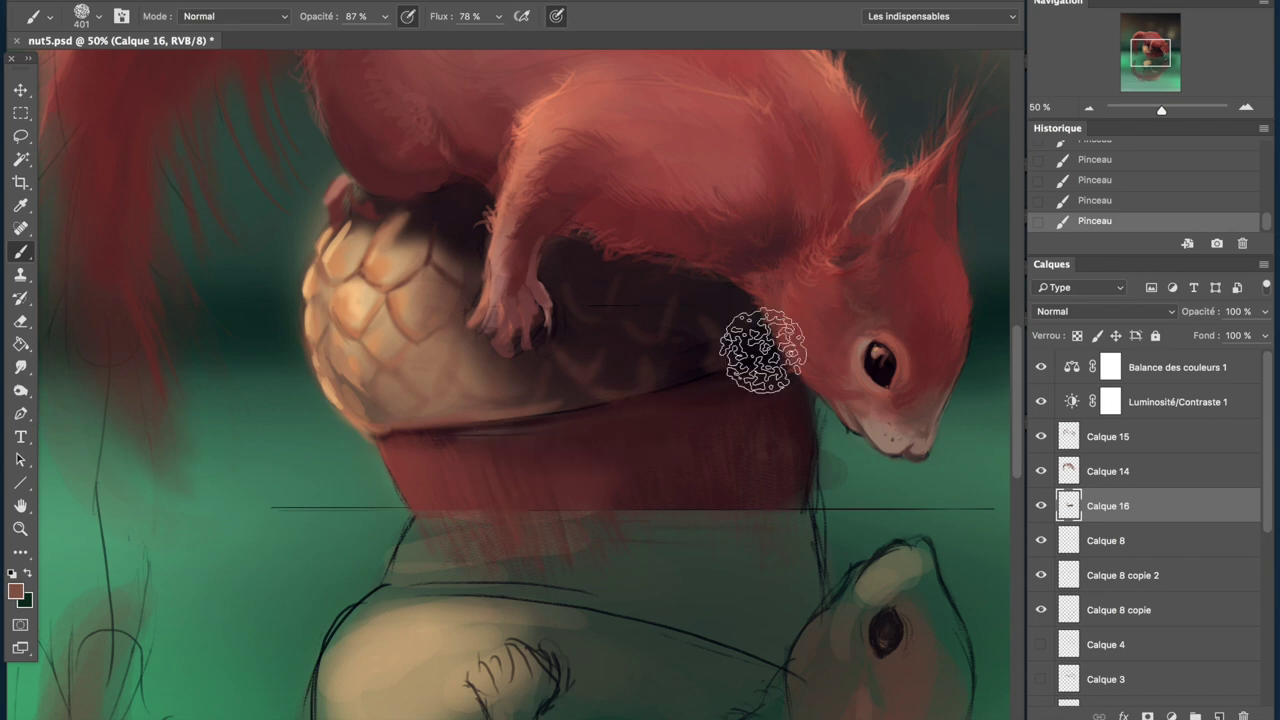
key("ctrl+alt+z")
key("ctrl+alt+z")
left_click(15, 591)
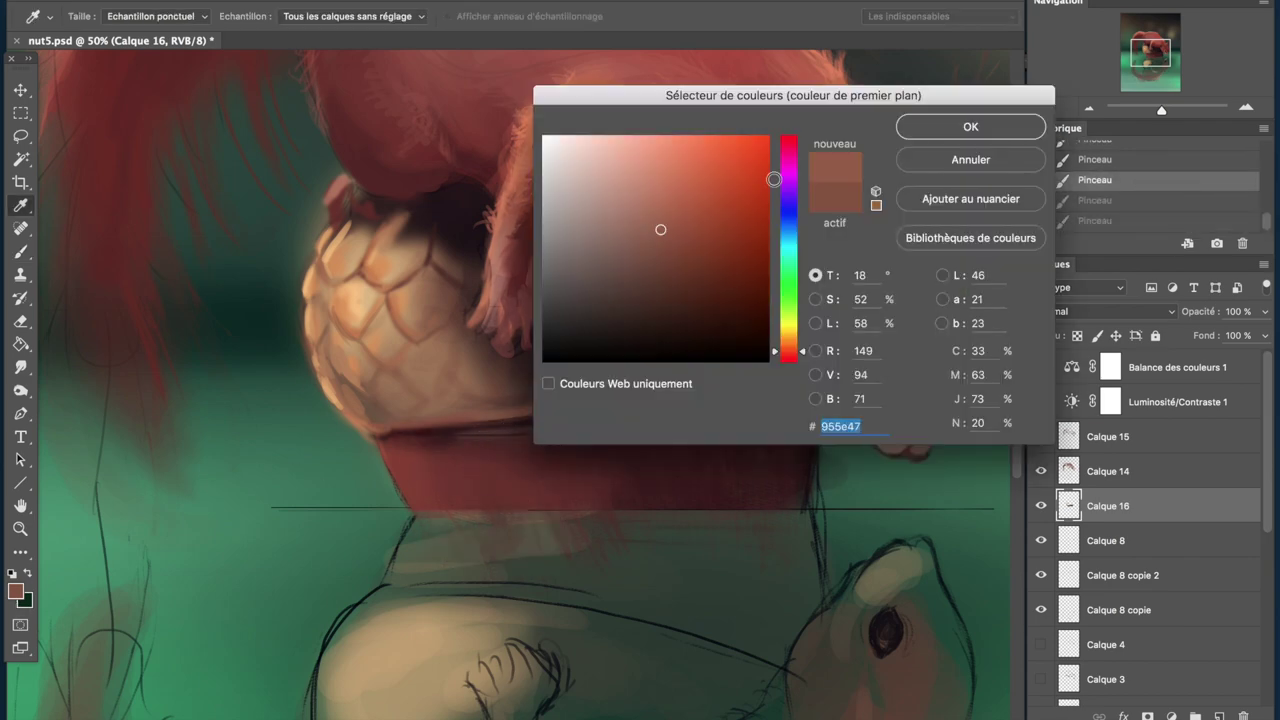
left_click(963, 126)
- Set a 102 px streaky brush with 37% opacity and 45% flow
right_click(549, 318)
scroll(820, 300, "down", 3)
scroll(820, 214, "up", 1)
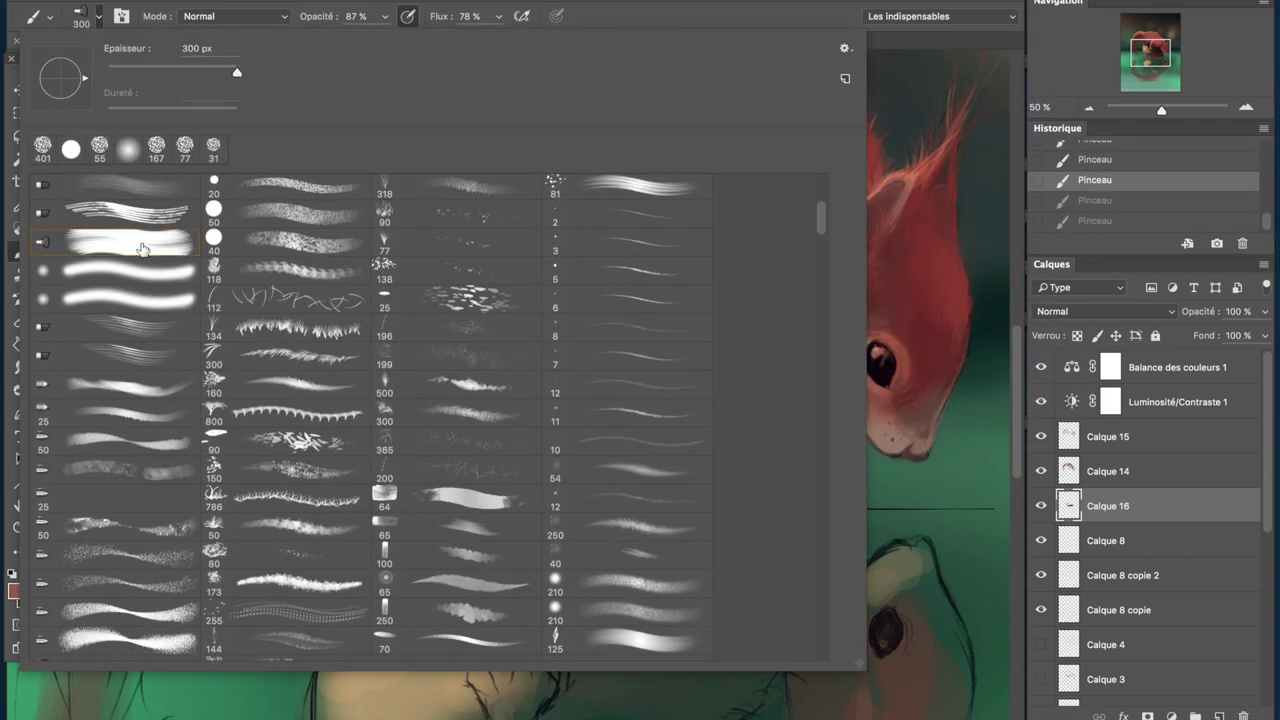
double_click(143, 243)
left_click(546, 537)
left_click_drag(385, 16, 343, 43)
left_click_drag(498, 16, 470, 43)
left_click(98, 16)
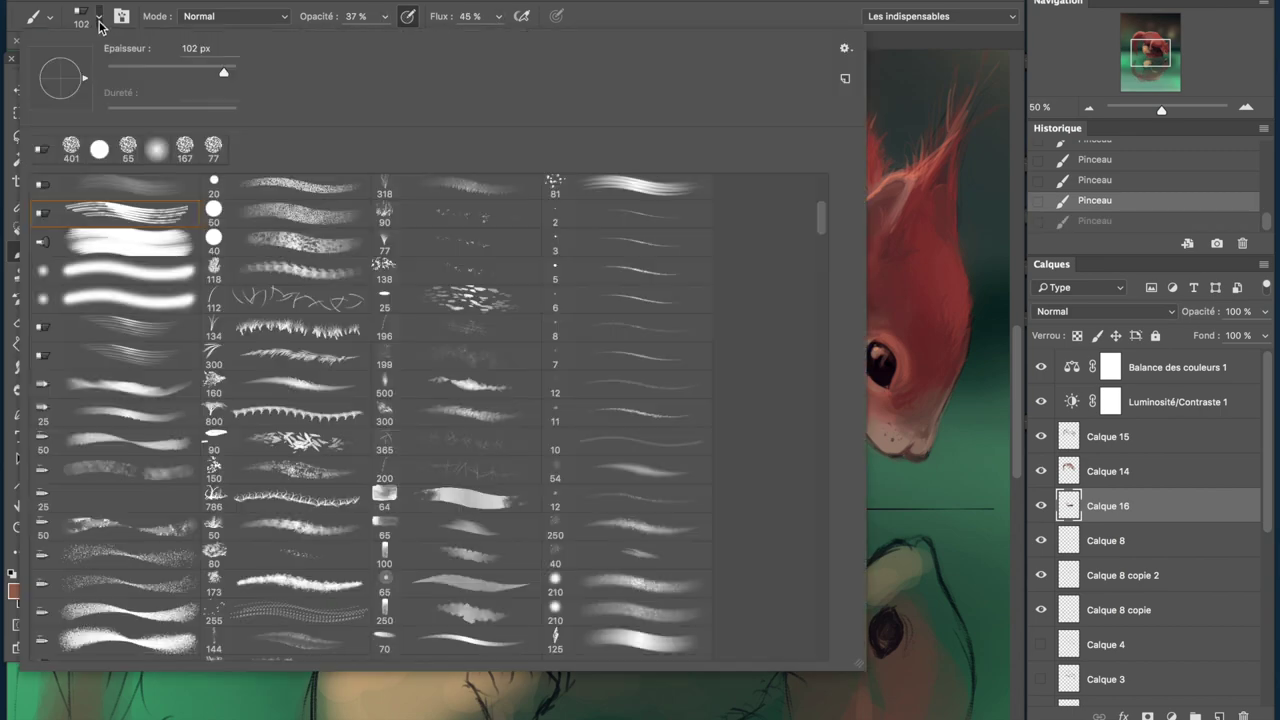
left_click(98, 16)
left_click(98, 16)
- Lasso the cup at the waterline, apply a 19 px Gaussian blur, and deselect
key("Return")
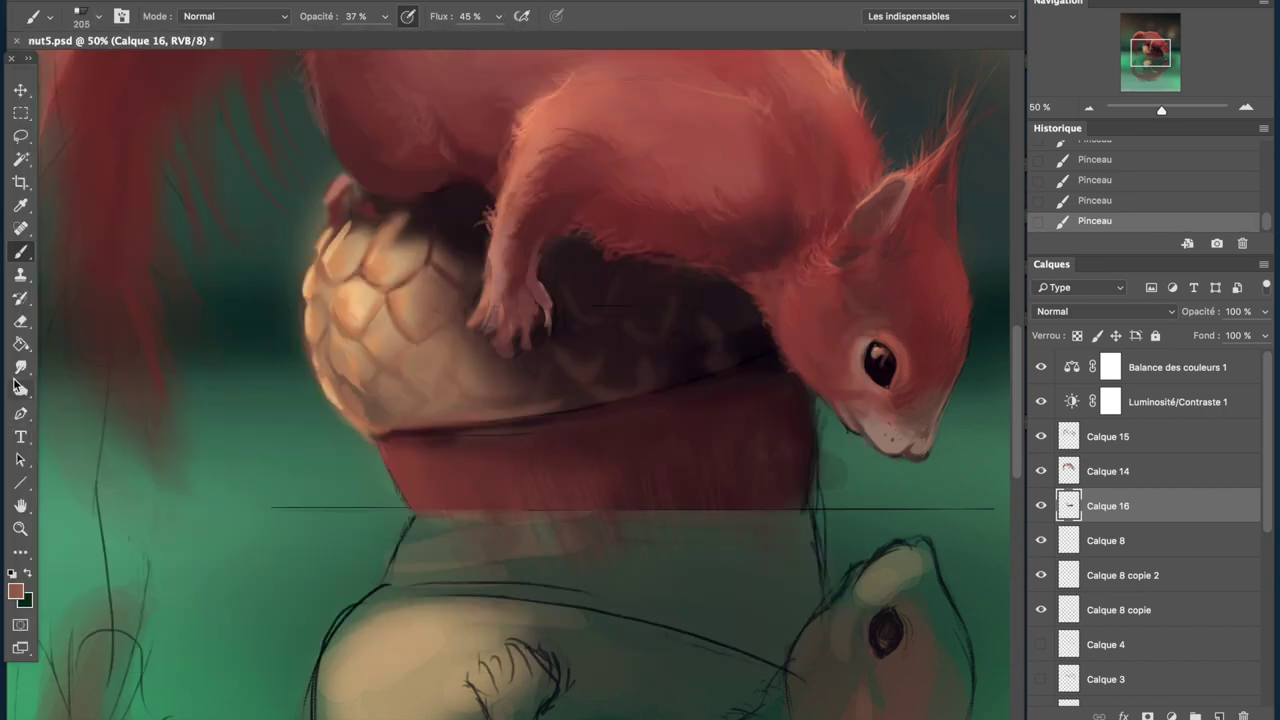
key("l")
left_click_drag(355, 450, 372, 433)
left_click(495, 0)
left_click(800, 328)
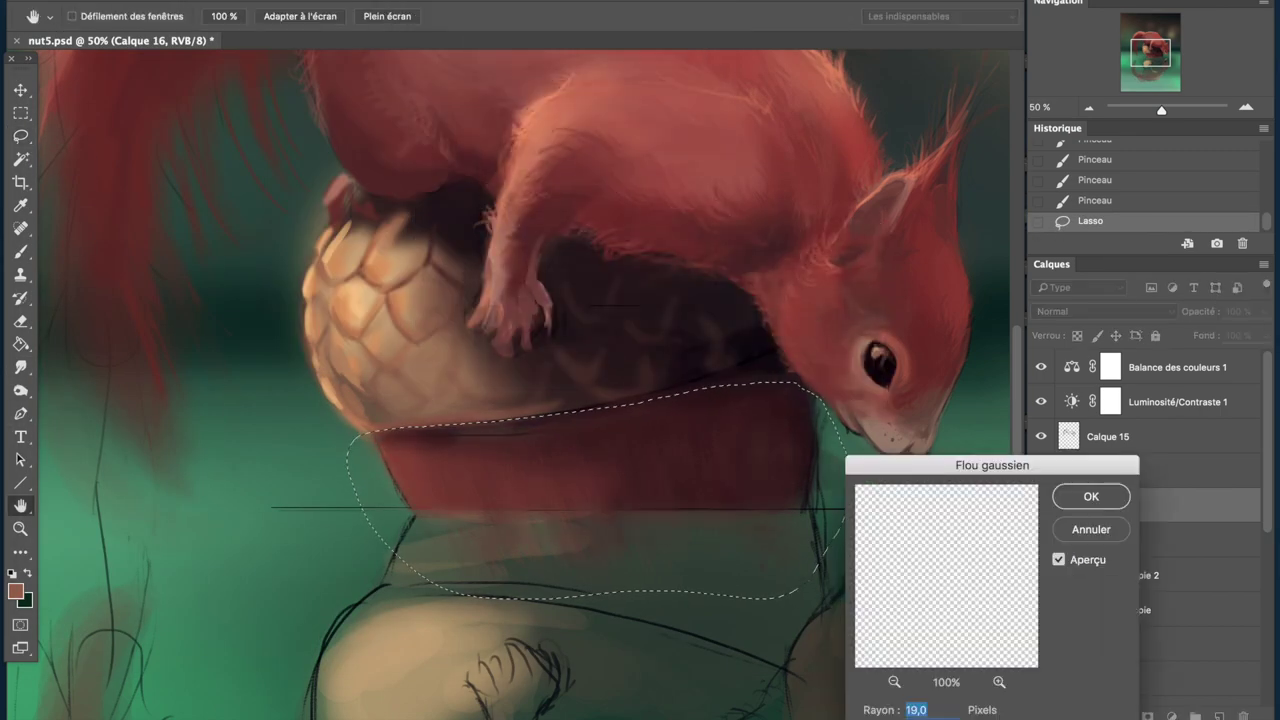
left_click(1088, 490)
left_click(450, 0)
left_click(460, 10)
- Soften the blurred cup's edges, rim and reflection with eraser and soft brush strokes
key("e")
mouse_move(449, 577)
left_mouse_down()
mouse_move(837, 480)
mouse_move(600, 450)
mouse_move(528, 491)
mouse_move(428, 443)
left_mouse_up()
key("b")
right_click(820, 181)
key("Return")
left_click_drag(700, 380, 763, 378)
left_click_drag(478, 447, 585, 427)
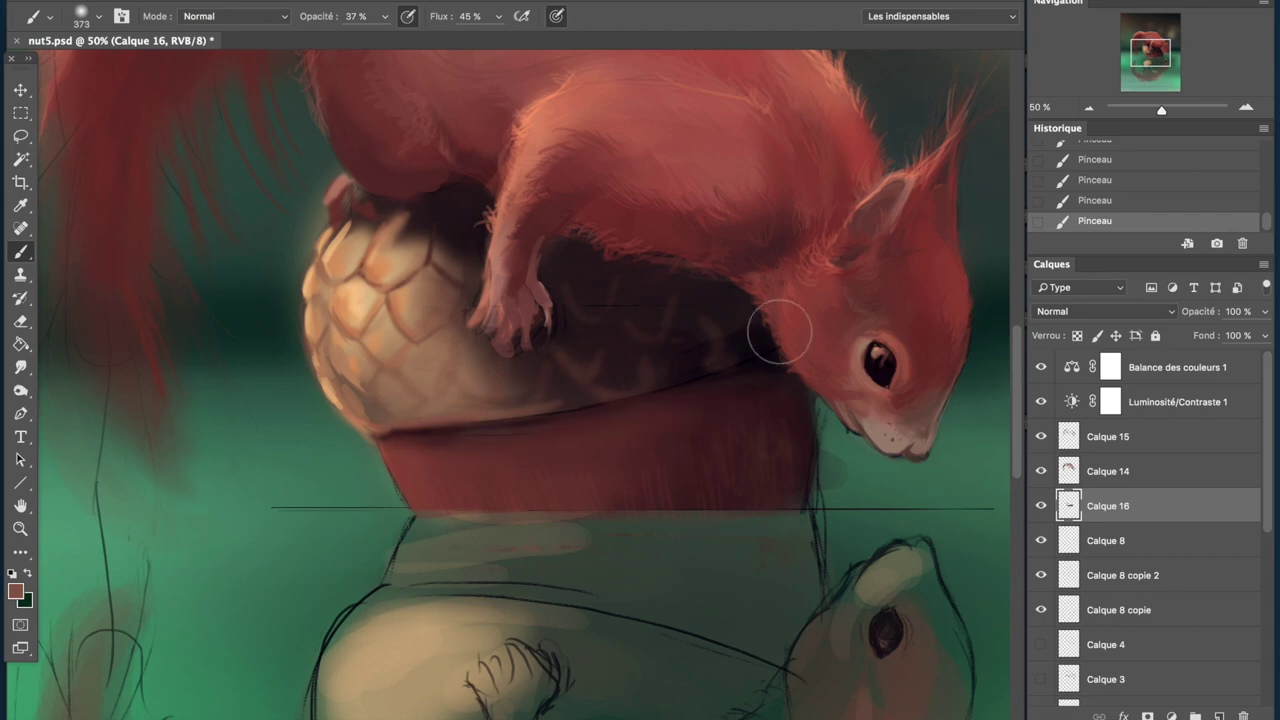
left_click_drag(402, 460, 408, 530)
left_click_drag(449, 470, 480, 510)
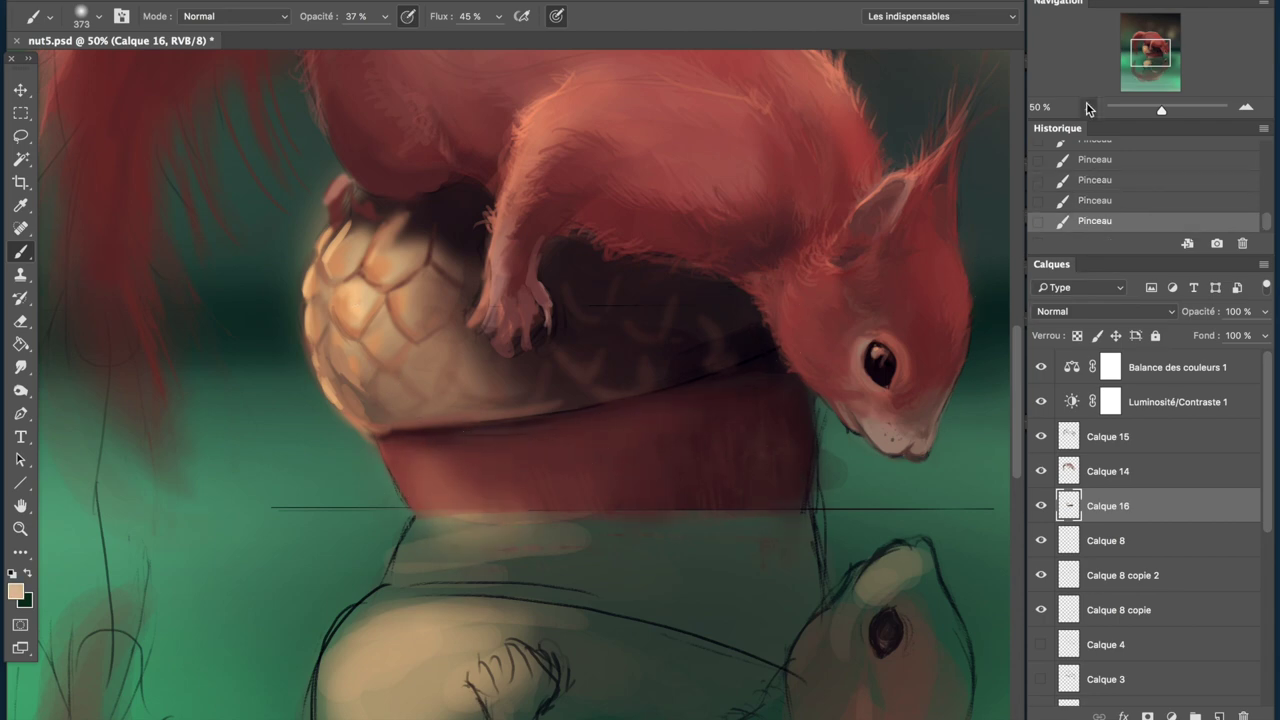
- Zoom out to the whole squirrel, undo the last stroke, and erase paint beneath the cup
key("ctrl+minus")
left_click_drag(1152, 108, 1168, 108)
key("ctrl+minus")
key("ctrl+minus")
key("ctrl+minus")
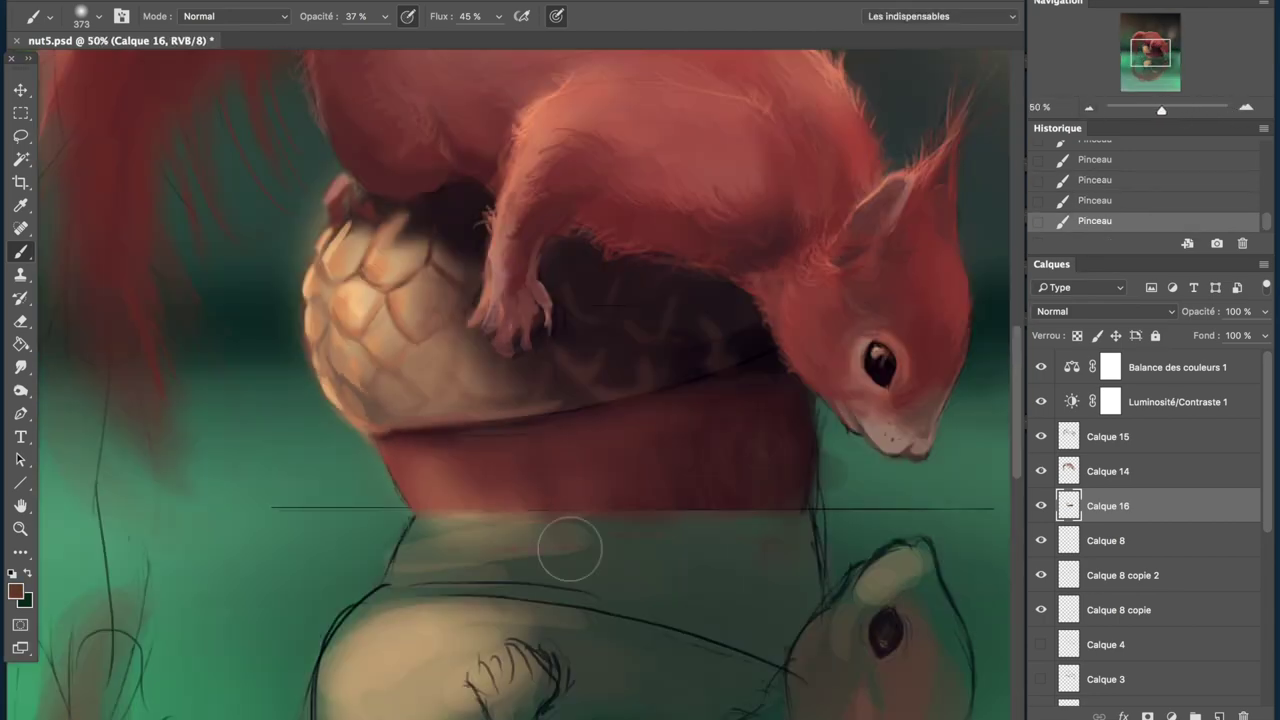
key("ctrl+alt+z")
key("ctrl+alt+z")
key("ctrl+alt+z")
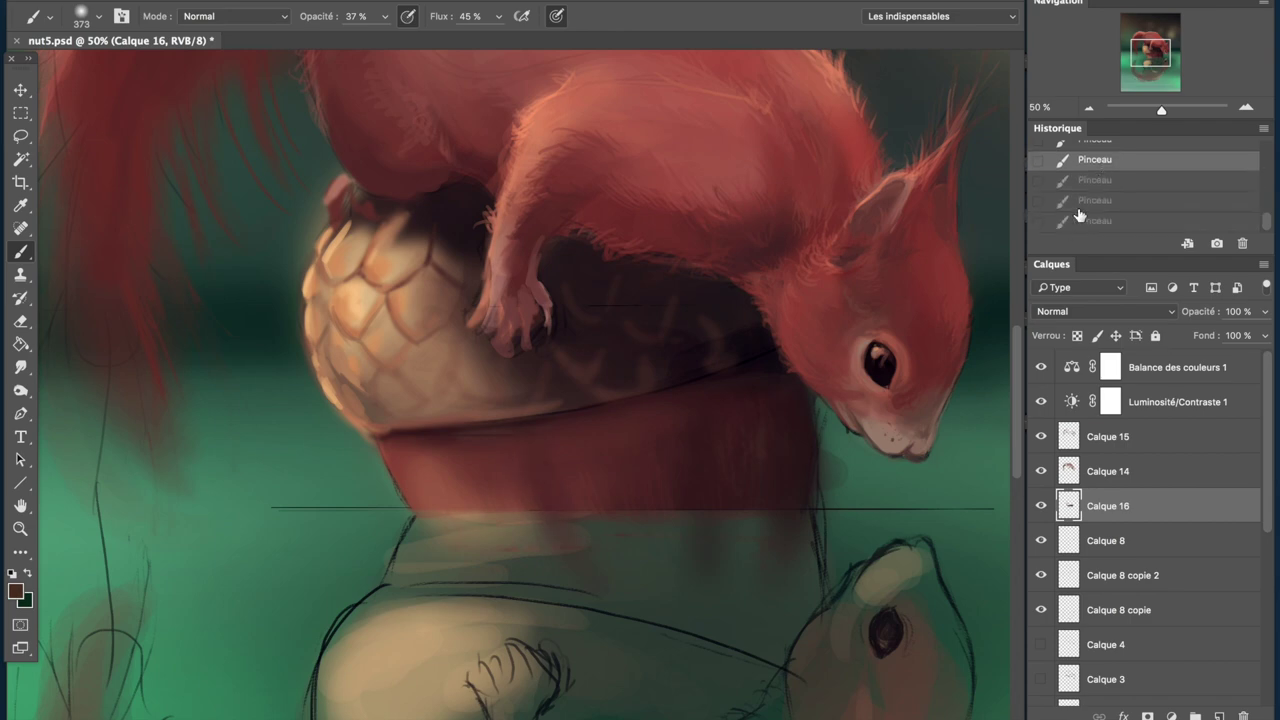
key("e")
left_click_drag(660, 590, 692, 604)
mouse_move(440, 540)
left_mouse_down()
mouse_move(800, 524)
mouse_move(834, 422)
left_mouse_up()
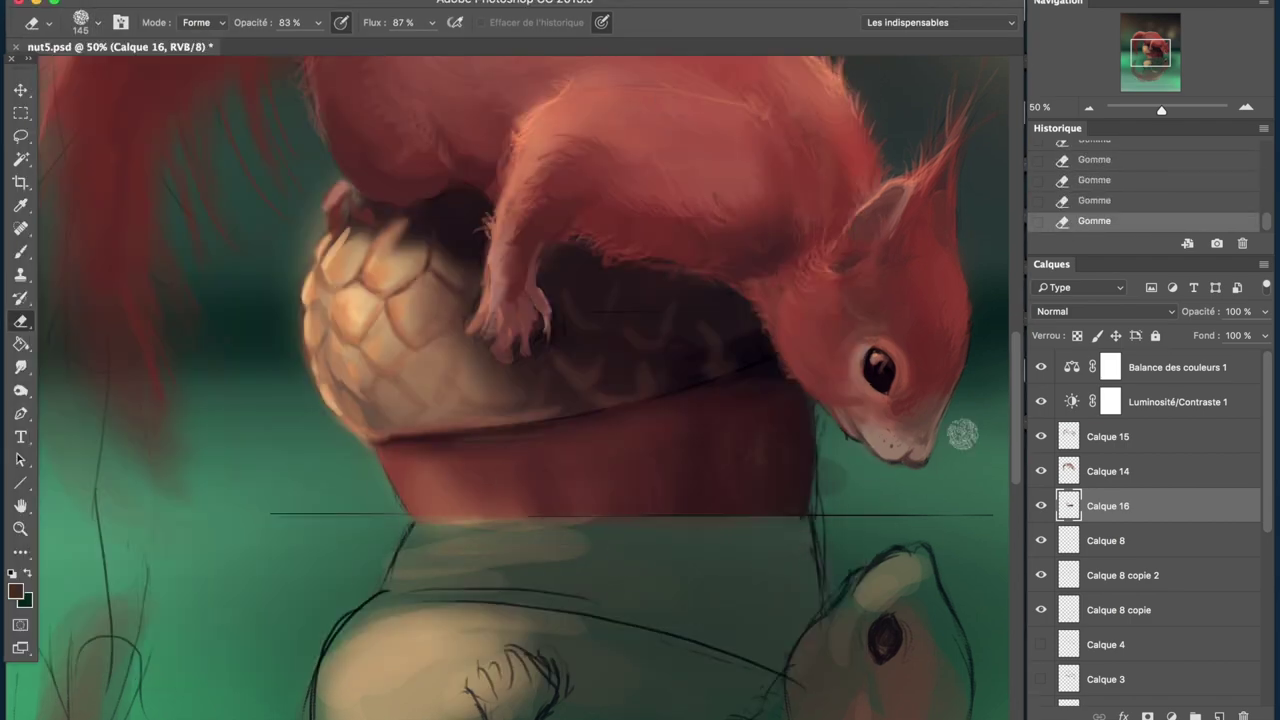
- Zoom to 100% on the acorn, then pick a tan colour and a brush preset
scroll(1100, 500, "down", 1)
scroll(1040, 612, "down", 2)
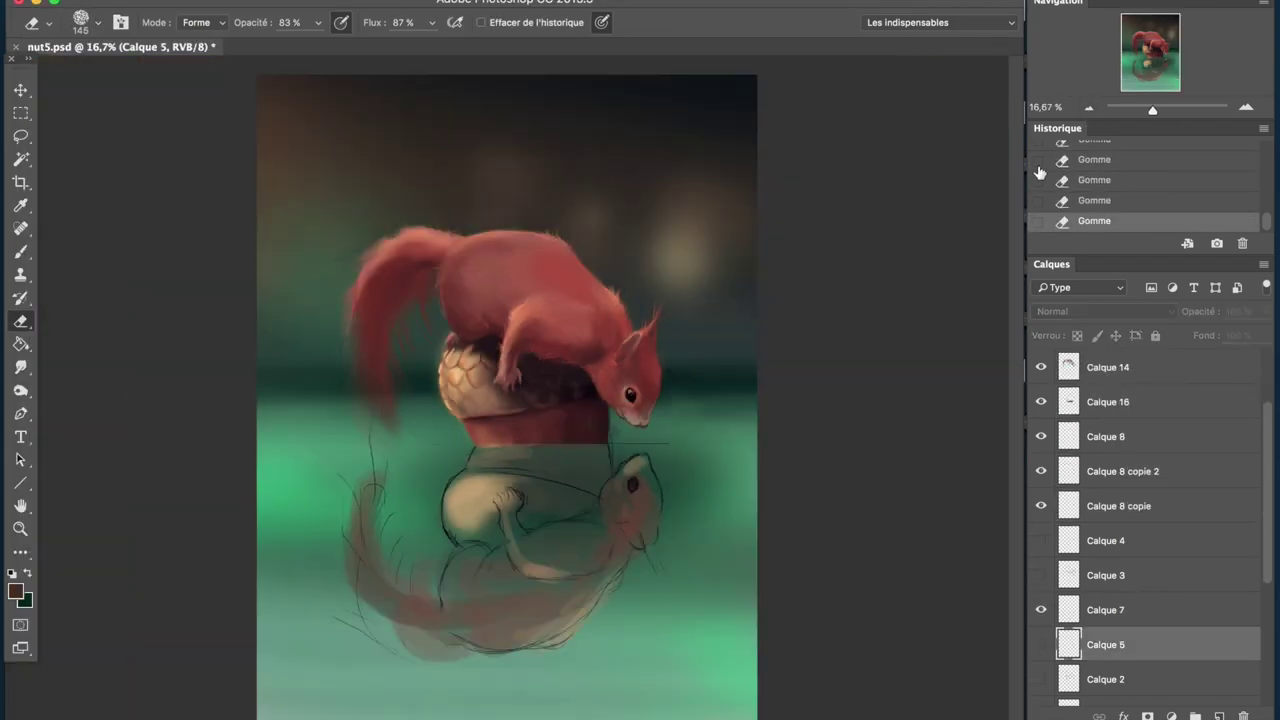
left_click(1245, 106)
left_click(1245, 106)
key("b")
left_click(80, 22)
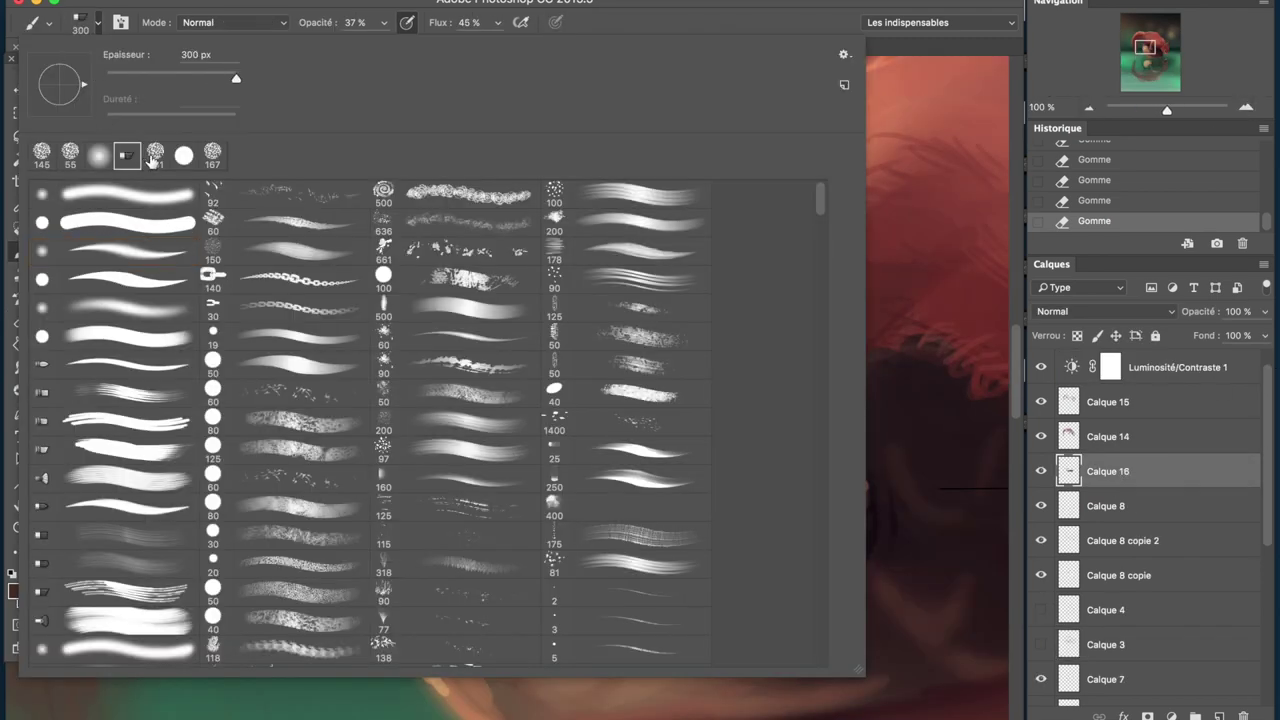
left_click(513, 390, "alt")
- Paint fine tan highlights on the acorn scales and flip the canvas horizontally
left_click_drag(522, 332, 530, 348)
left_click_drag(498, 382, 510, 432)
left_click_drag(610, 380, 620, 376)
key("bracketleft")
key("bracketleft")
key("bracketleft")
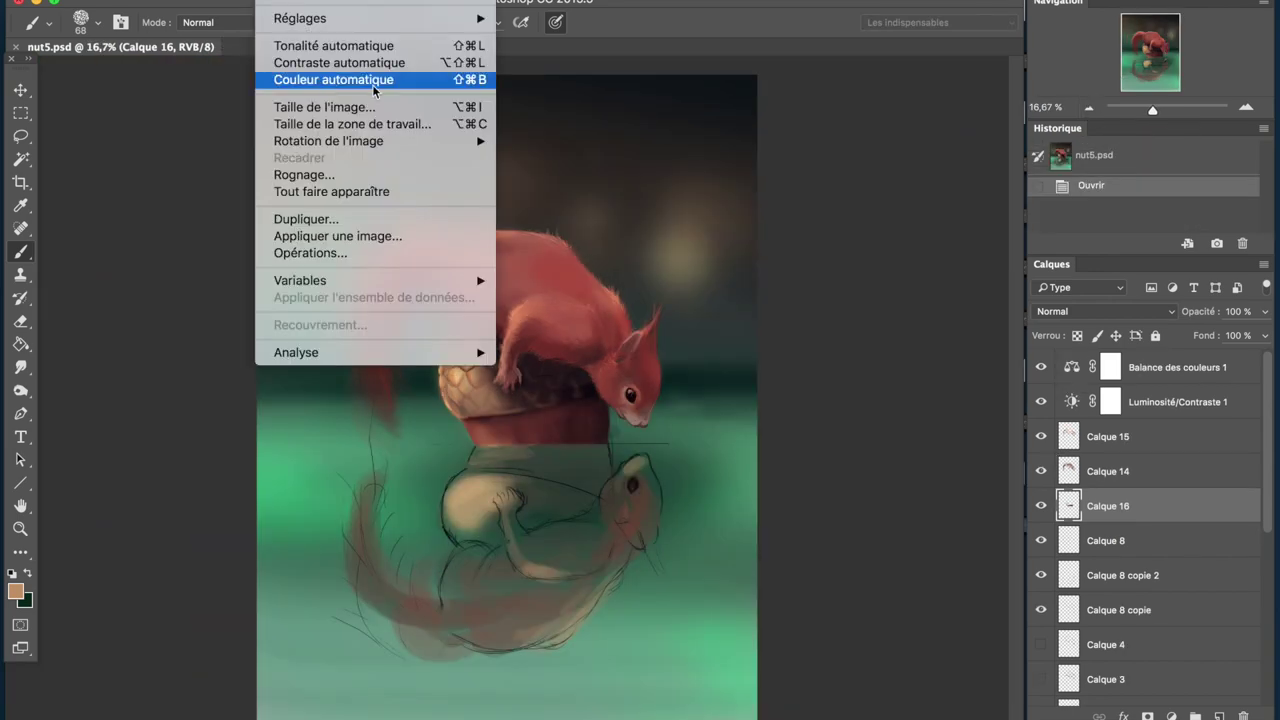
left_click(614, 214)
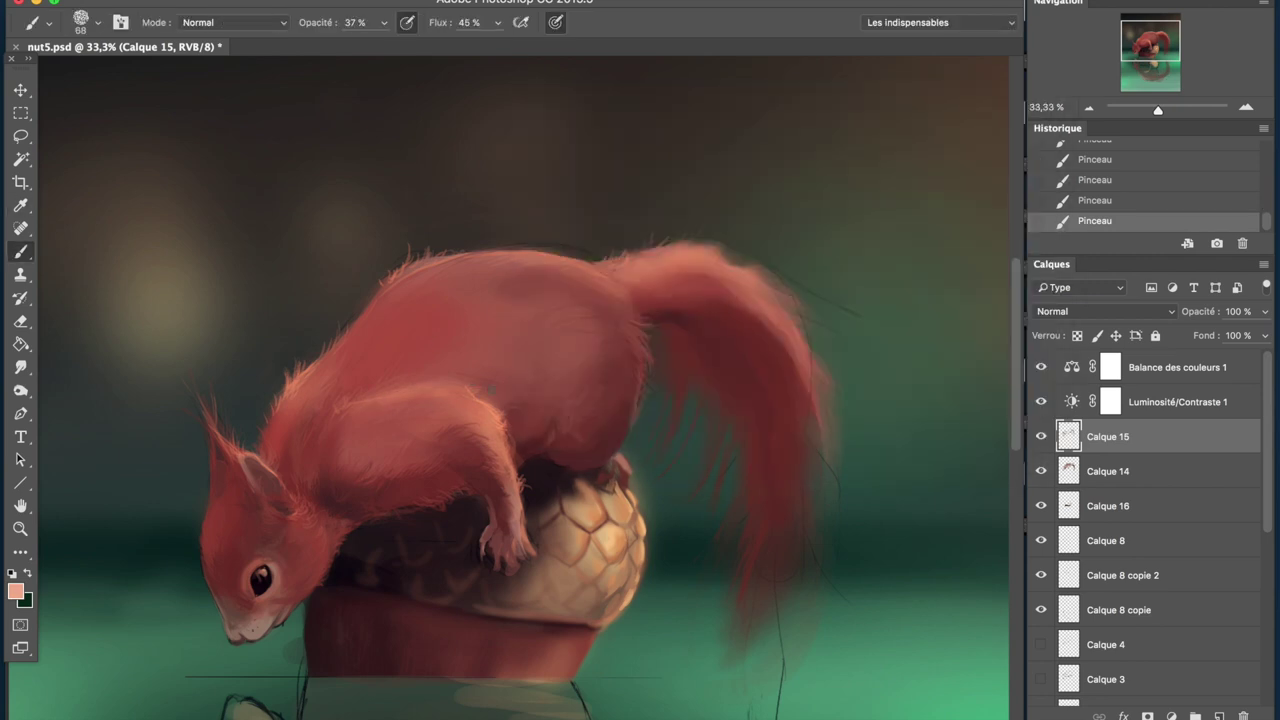
- Set brush opacity to 75% and sample a lighter pink colour from the fur
key("ctrl+shift+z")
key("ctrl+shift+z")
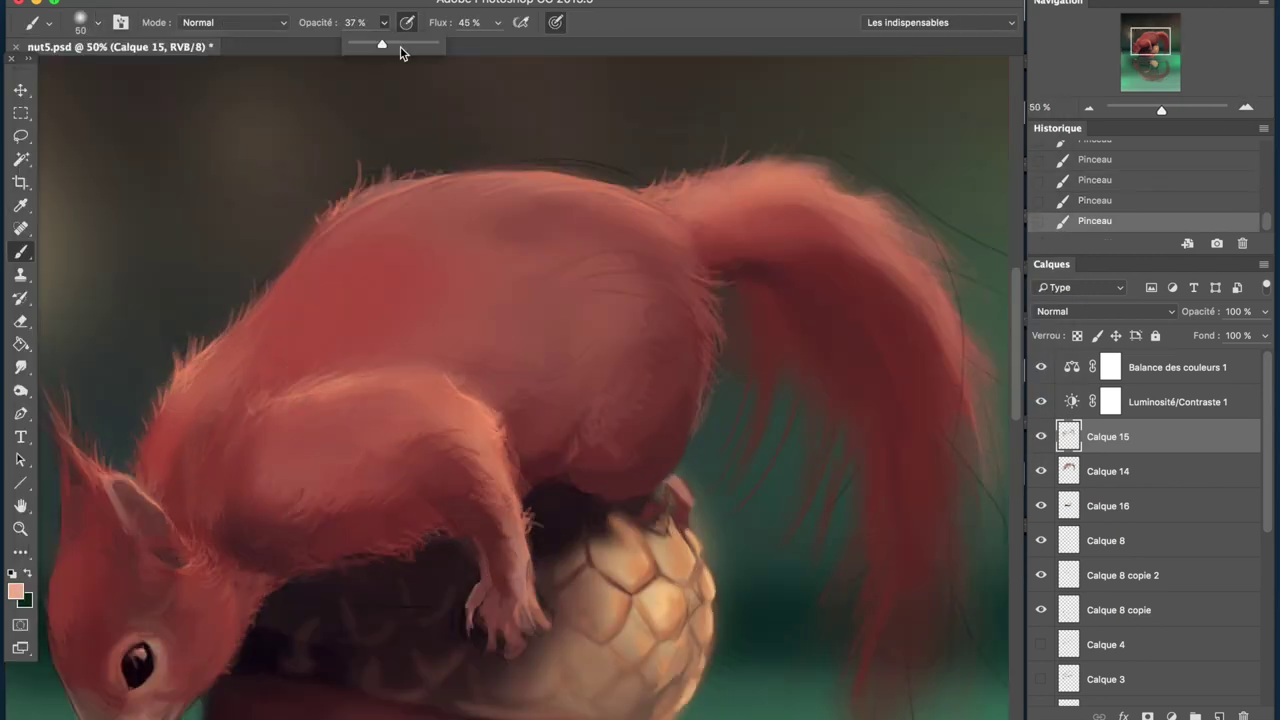
key("7")
key("5")
left_click(344, 405, "alt")
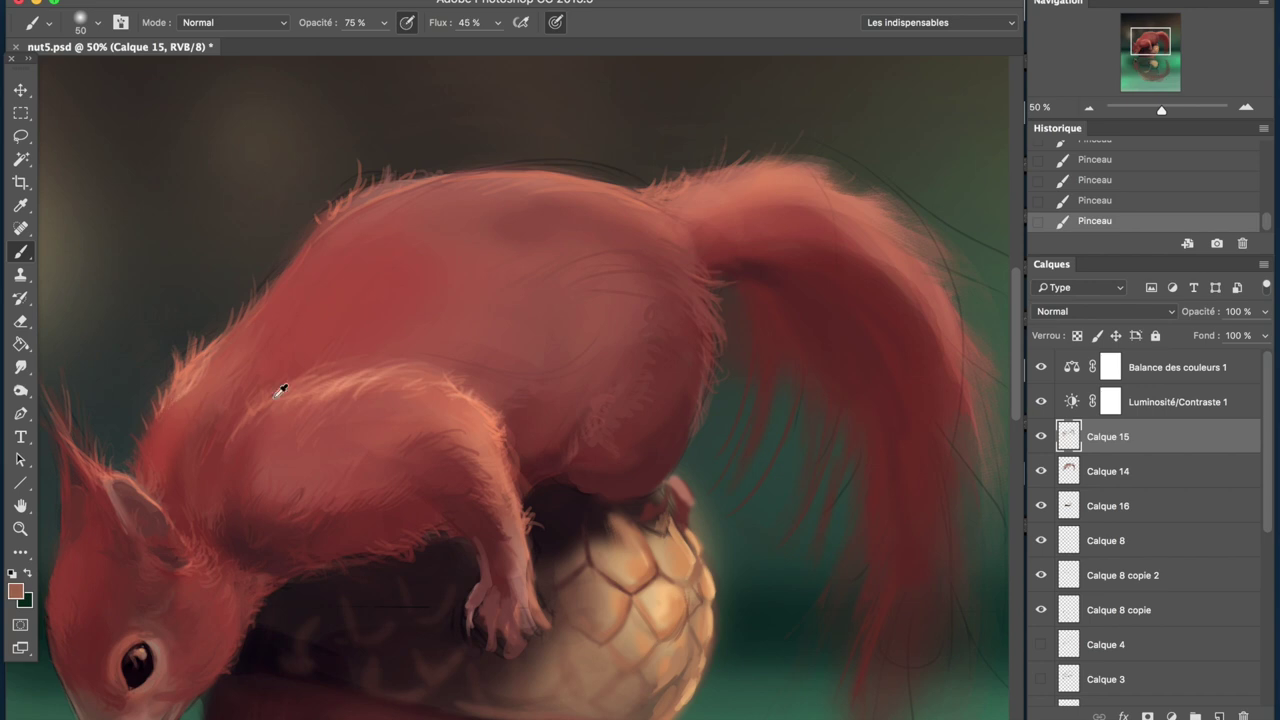
left_click(493, 393, "alt")
key("ctrl+minus")
key("ctrl+alt+z")
key("ctrl+alt+z")
left_click(1244, 110)
key("ctrl+shift+z")
key("ctrl+shift+z")
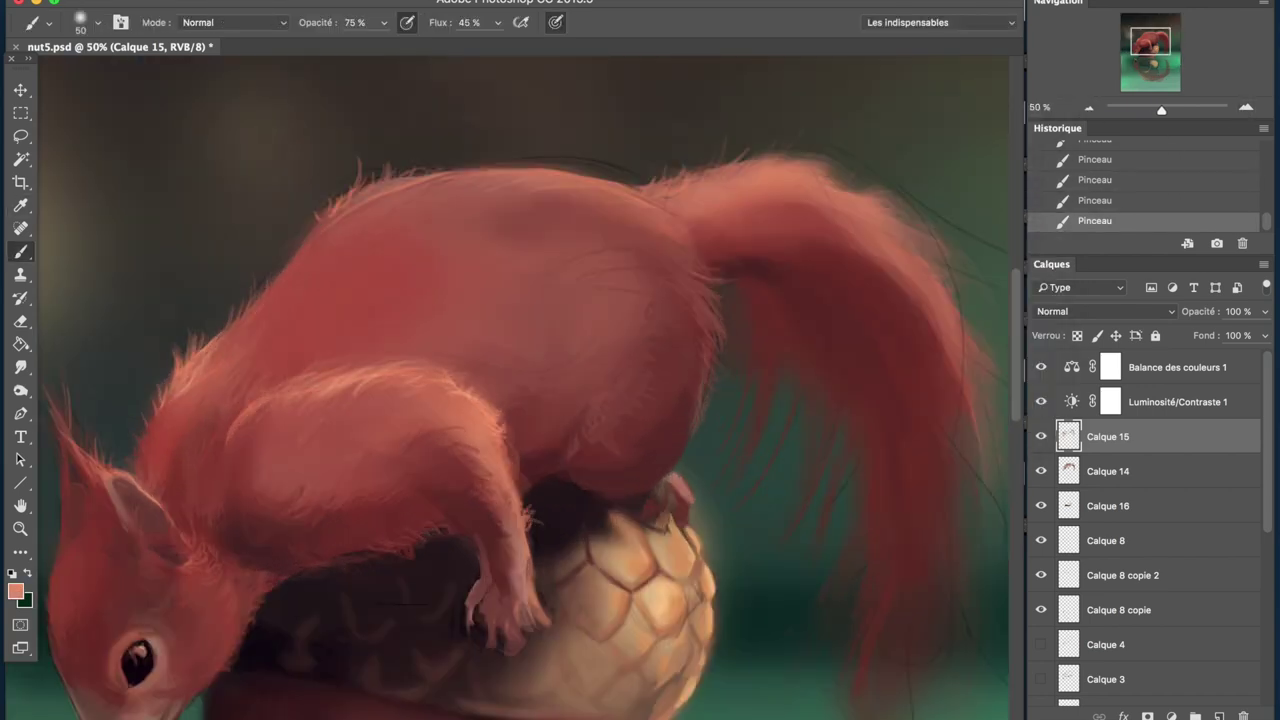
key("ctrl+minus")
key("ctrl+plus")
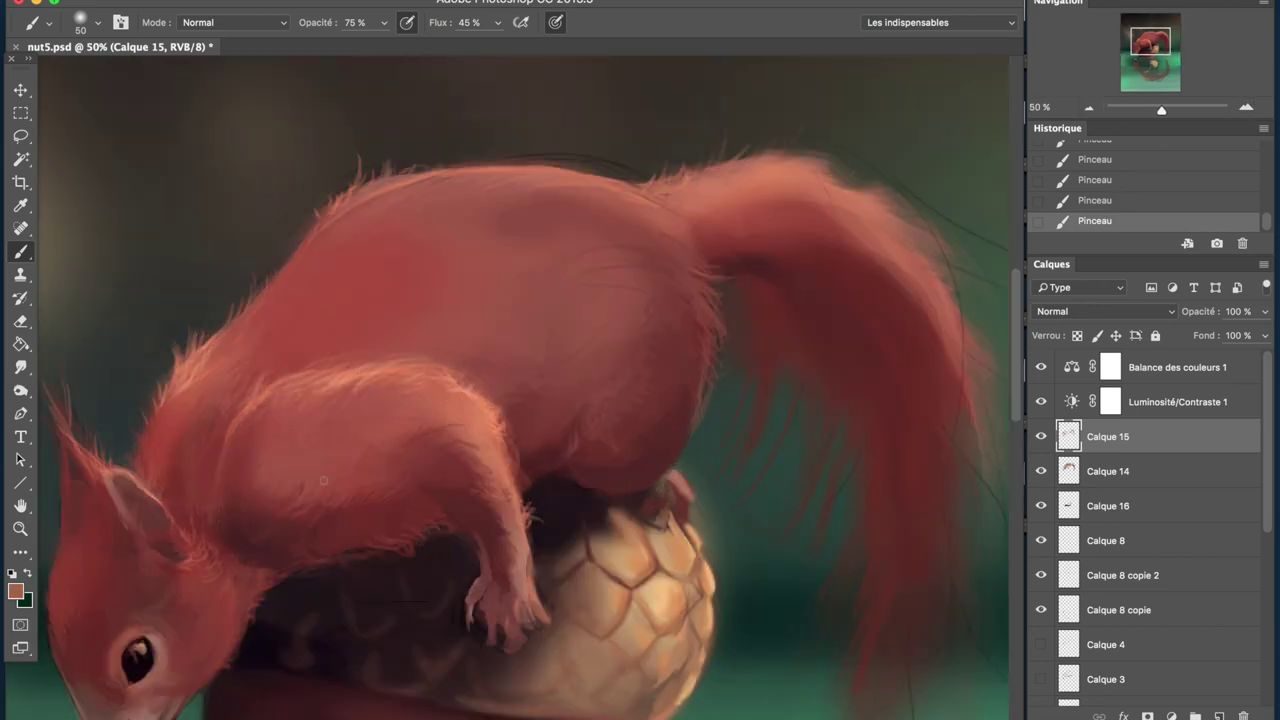
- Set brush flow to 78%, choose a new fur colour and extend the tail downward in dark red
key("shift+7")
key("shift+8")
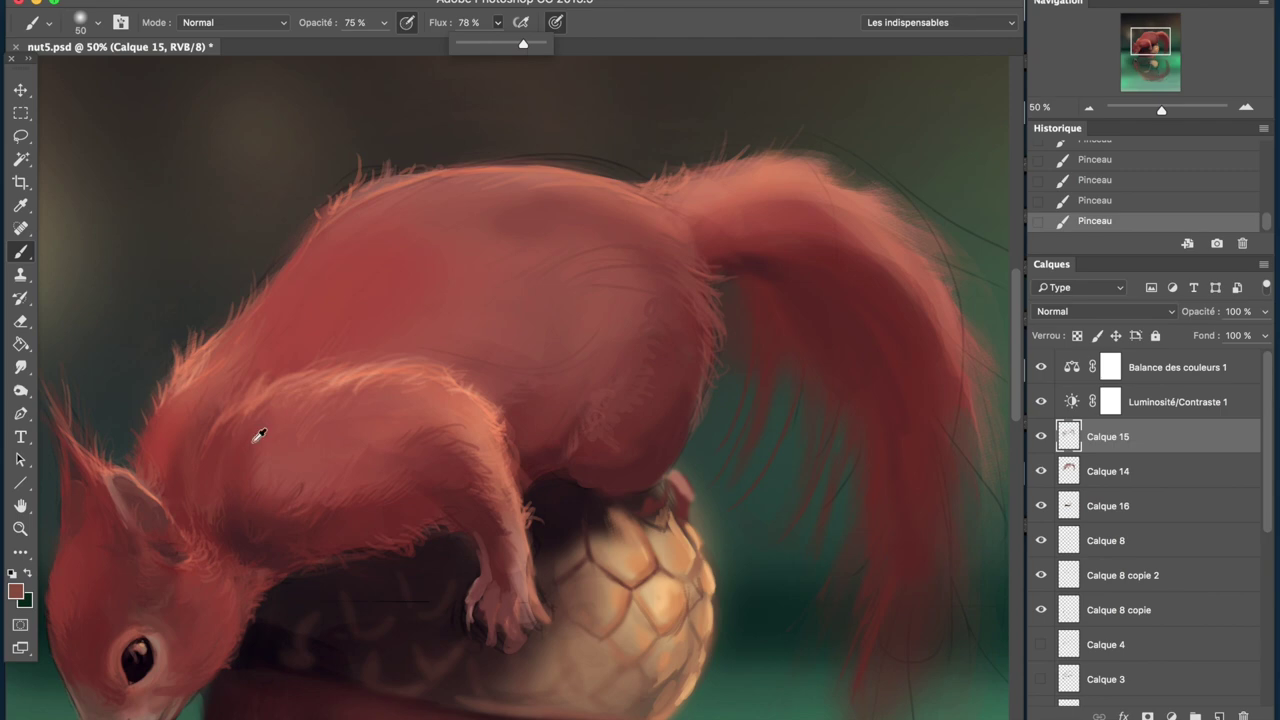
left_click(17, 592)
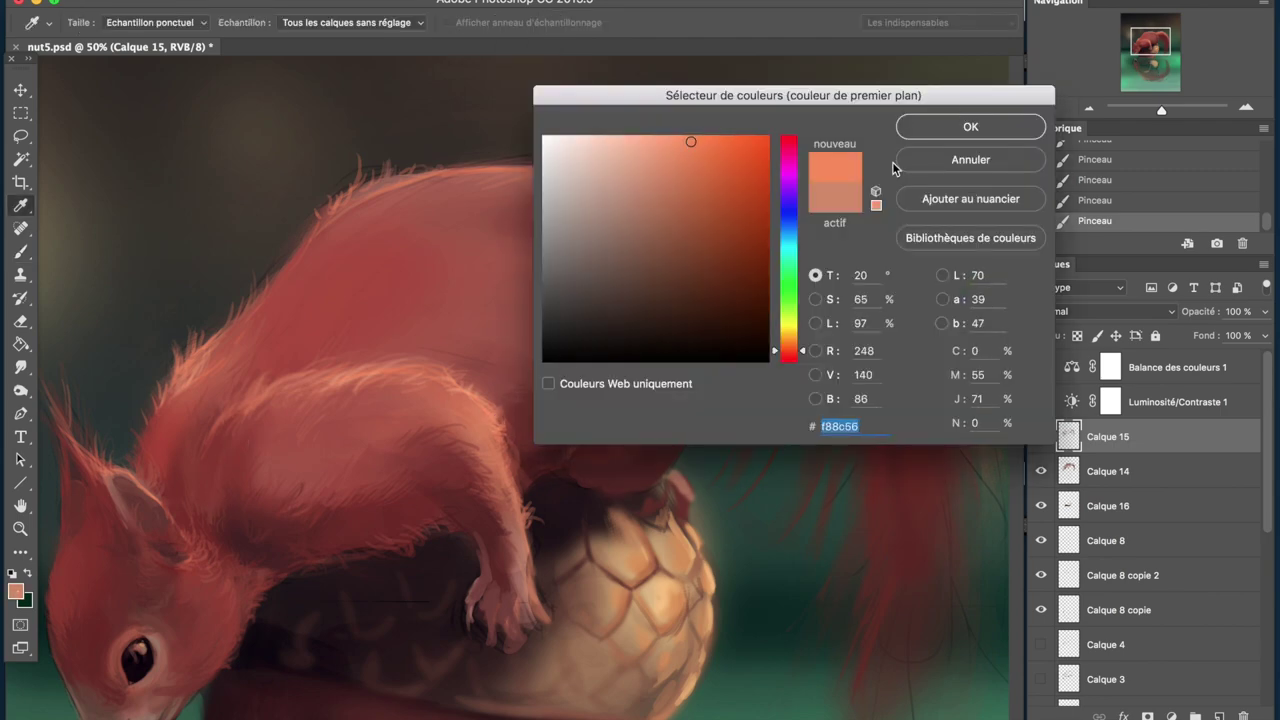
left_click(929, 126)
double_click(1089, 107)
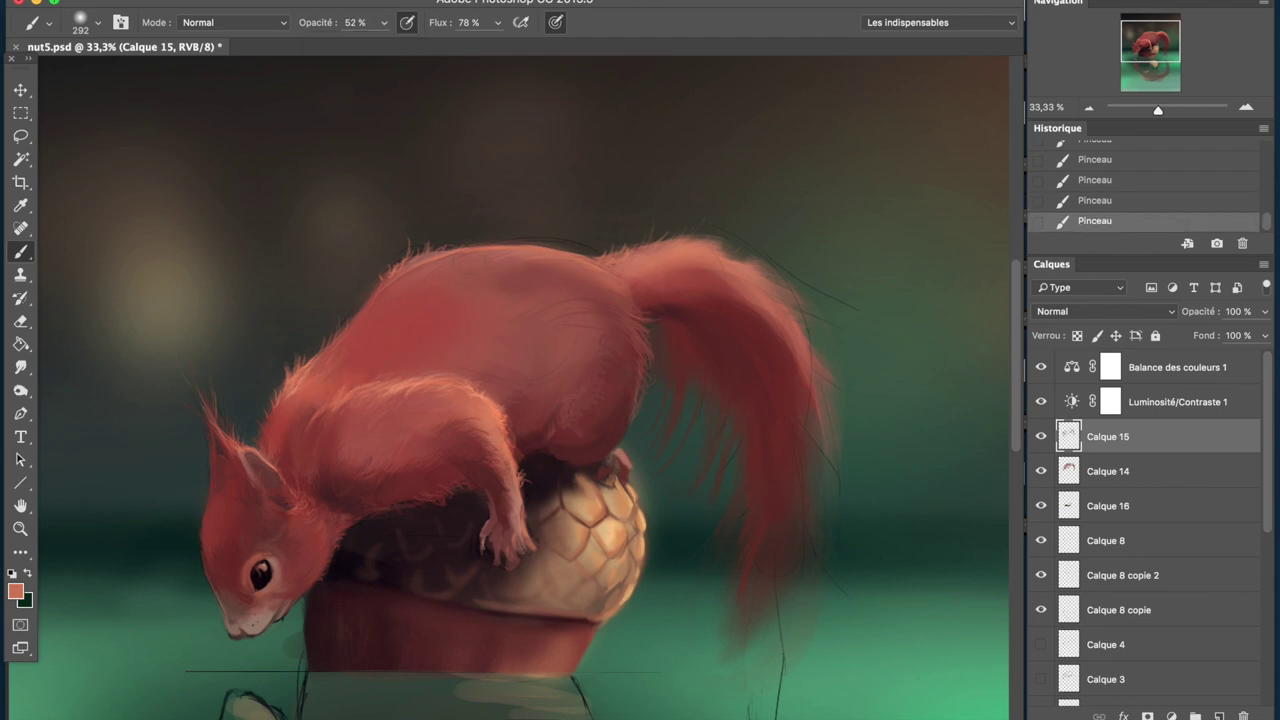
left_click(1087, 108)
key("ctrl+plus")
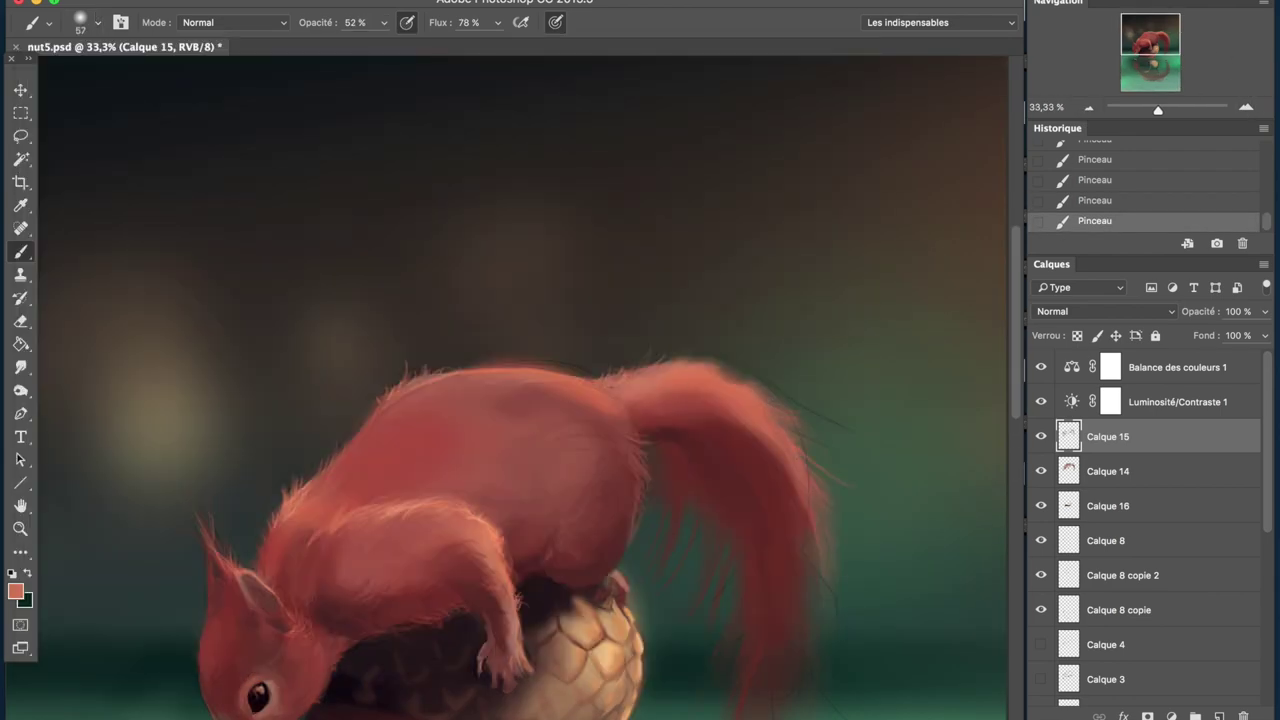
left_click_drag(1150, 47, 1150, 56)
left_click_drag(776, 525, 783, 664)
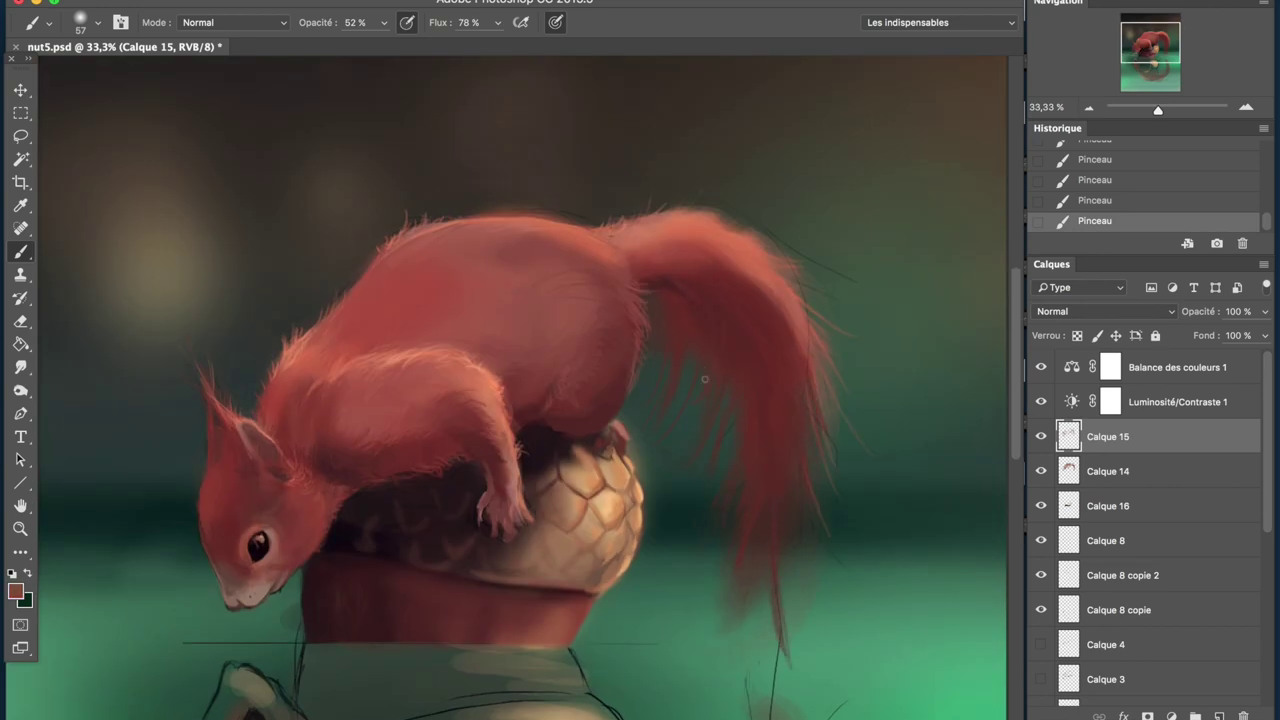
- Pick a lighter pink fur colour and paint a dark stroke along the leg near the paw
left_click(1088, 107)
key("ctrl+plus")
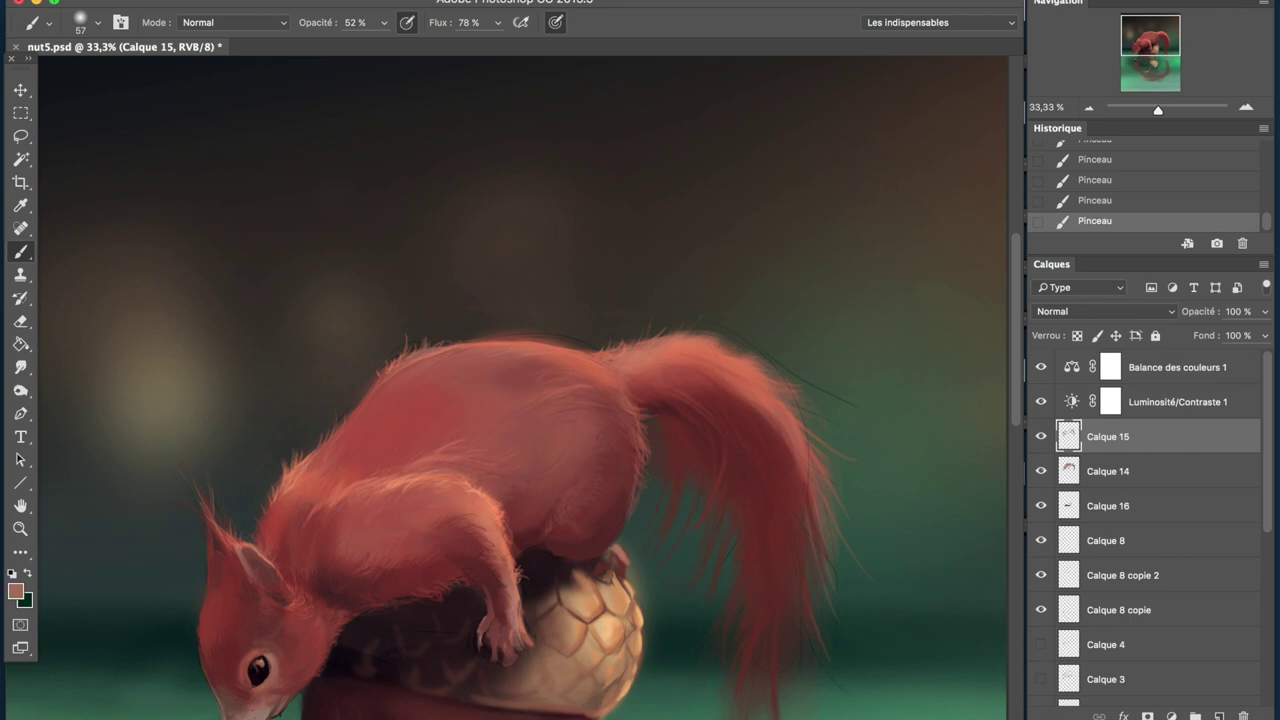
left_click(646, 191)
key("Return")
double_click(1092, 107)
triple_click(1246, 107)
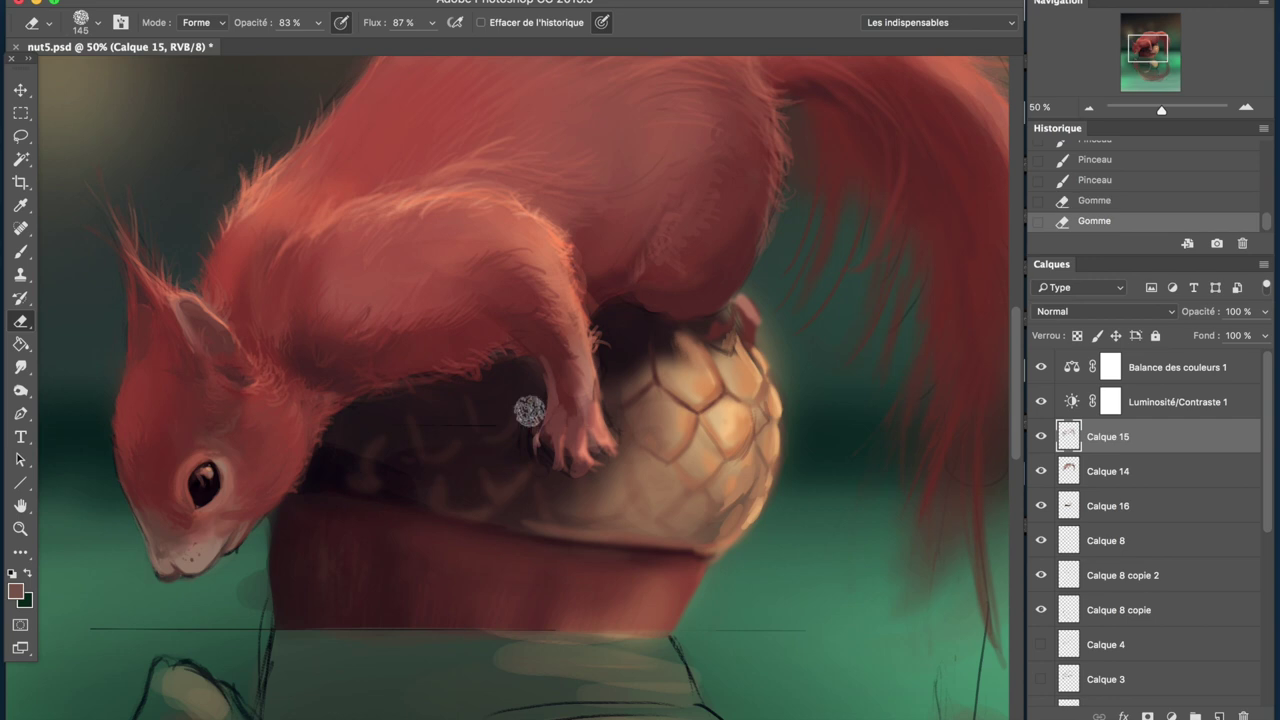
left_click_drag(551, 366, 570, 406)
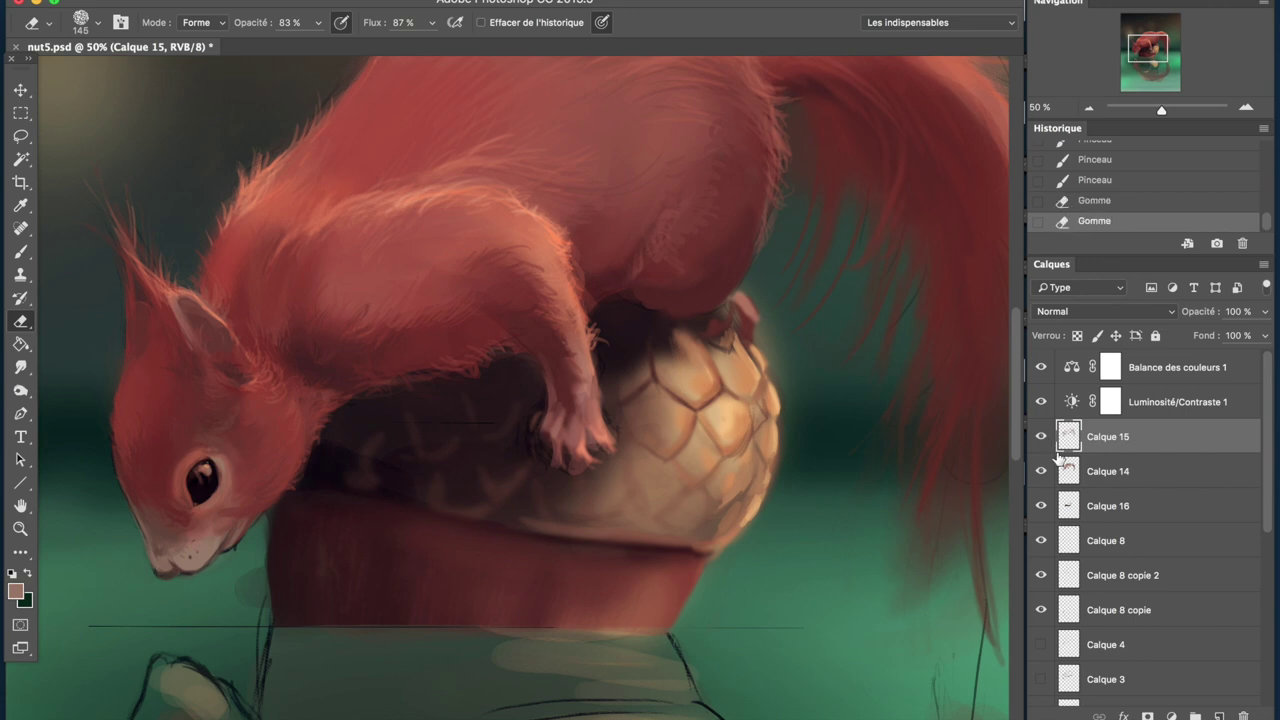
- Erase stray paint around the paw on Calque 15
left_click(1047, 473)
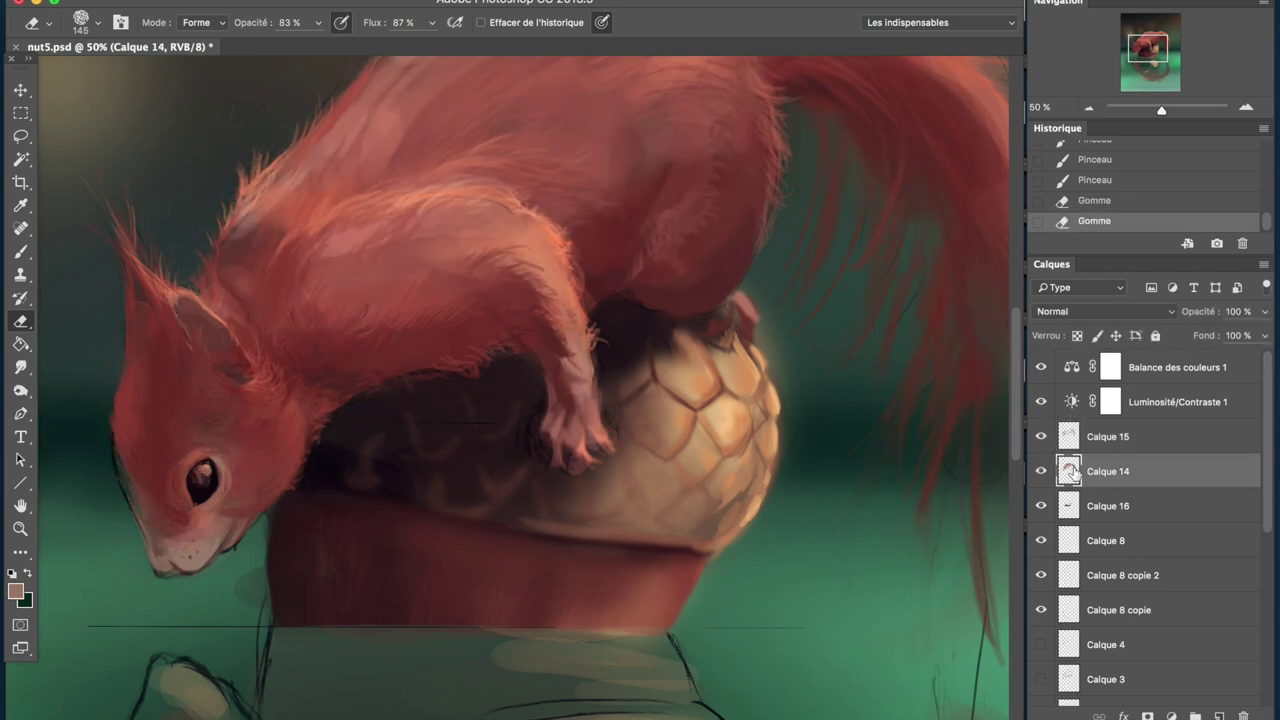
left_click(1100, 436)
left_click_drag(600, 440, 625, 458)
key("b")
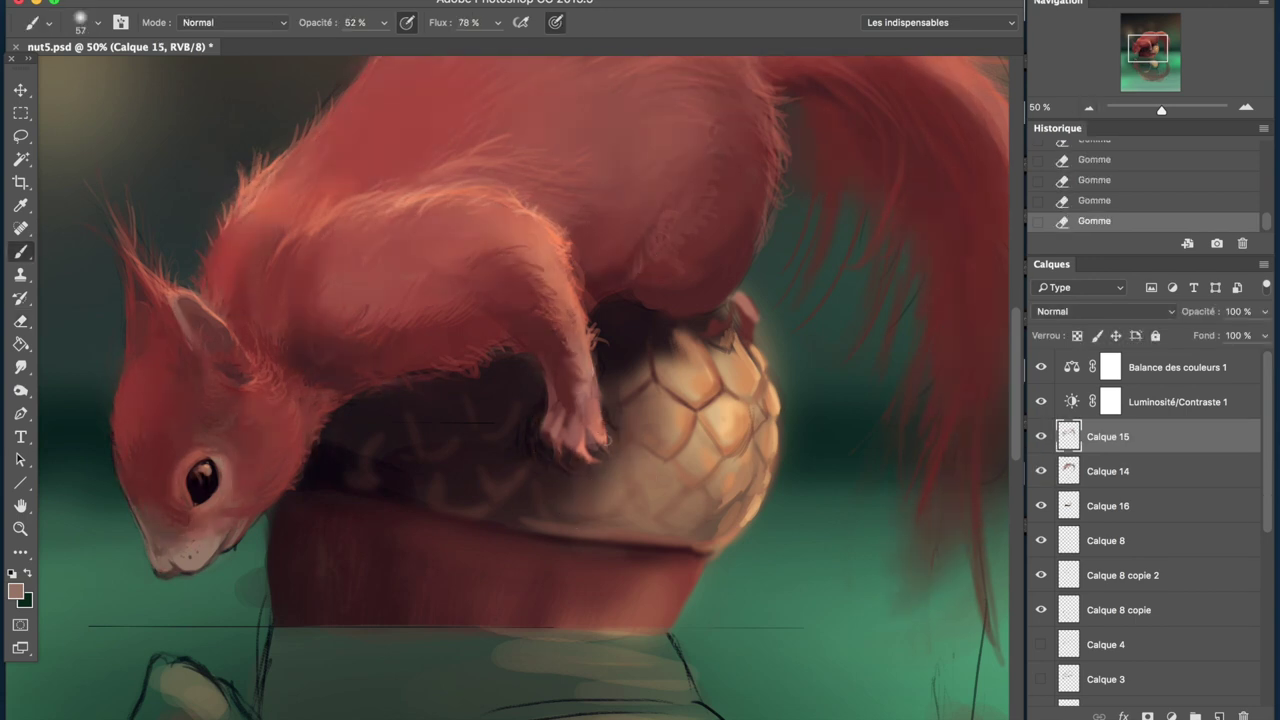
left_click(1090, 105)
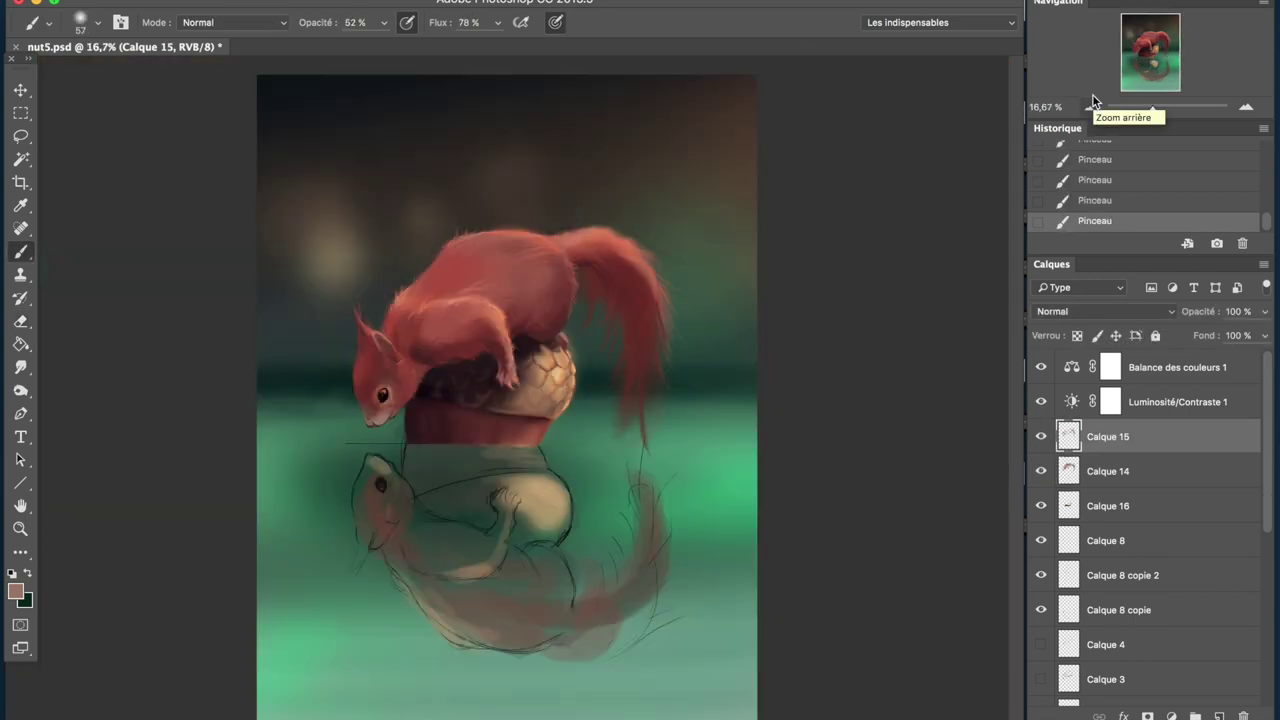
scroll(1260, 428, "down", 3)
left_click(1150, 571, "shift")
- Merge the selected squirrel and acorn painting layers into one layer
right_click(1184, 571)
left_click(950, 514)
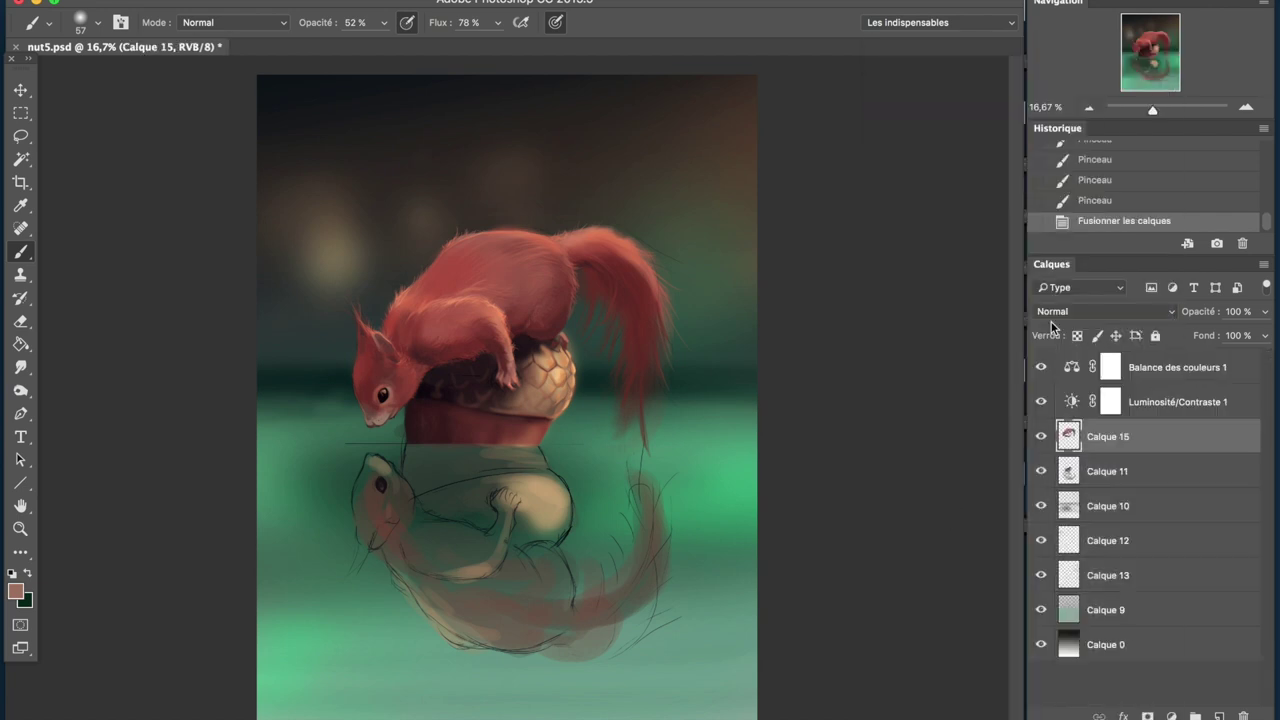
key("l")
key("ctrl+e")
key("m")
- Paste a copy of the squirrel and acorn, flip it vertically and move it below the waterline
left_click_drag(343, 135, 738, 446)
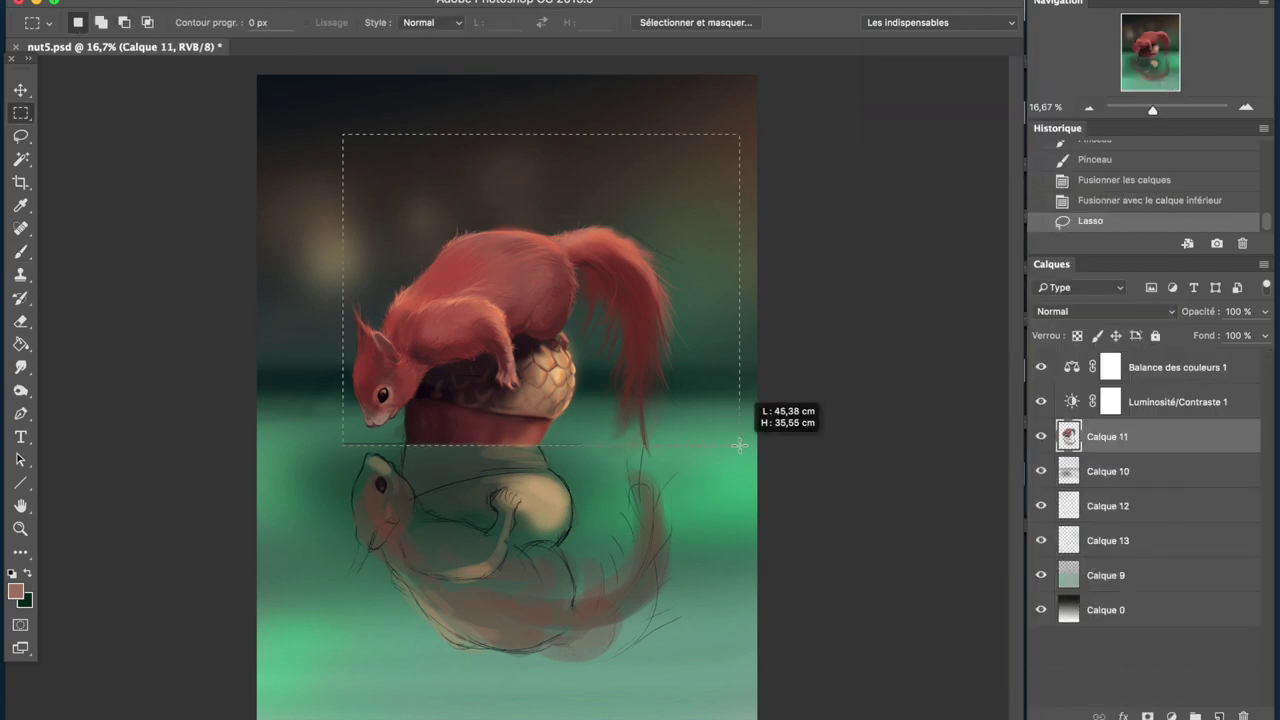
key("ctrl+v")
right_click(394, 470)
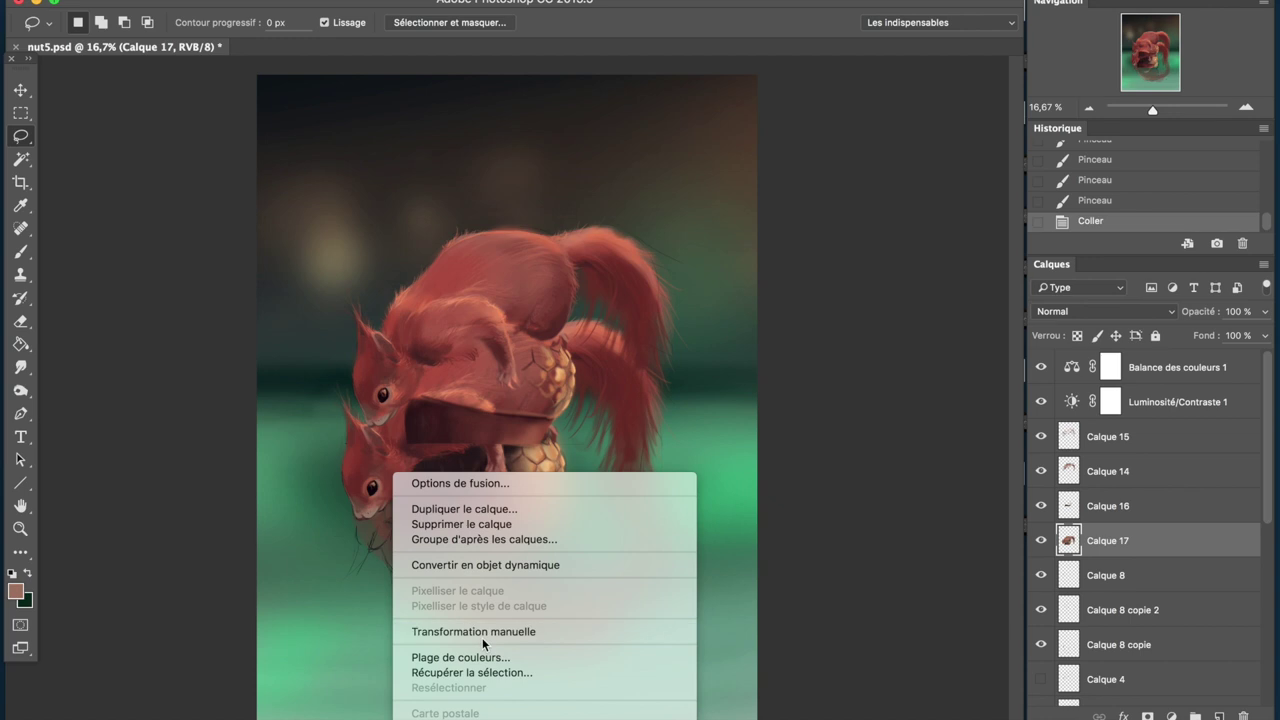
left_click(482, 634)
right_click(503, 488)
left_click(604, 711)
left_click_drag(520, 455, 534, 492)
key("Return")
- Set the Calque 17 reflection opacity to 54%, then 66%, and hide Calque 8 copie
key("m")
left_click_drag(251, 360, 714, 443)
key("ctrl+d")
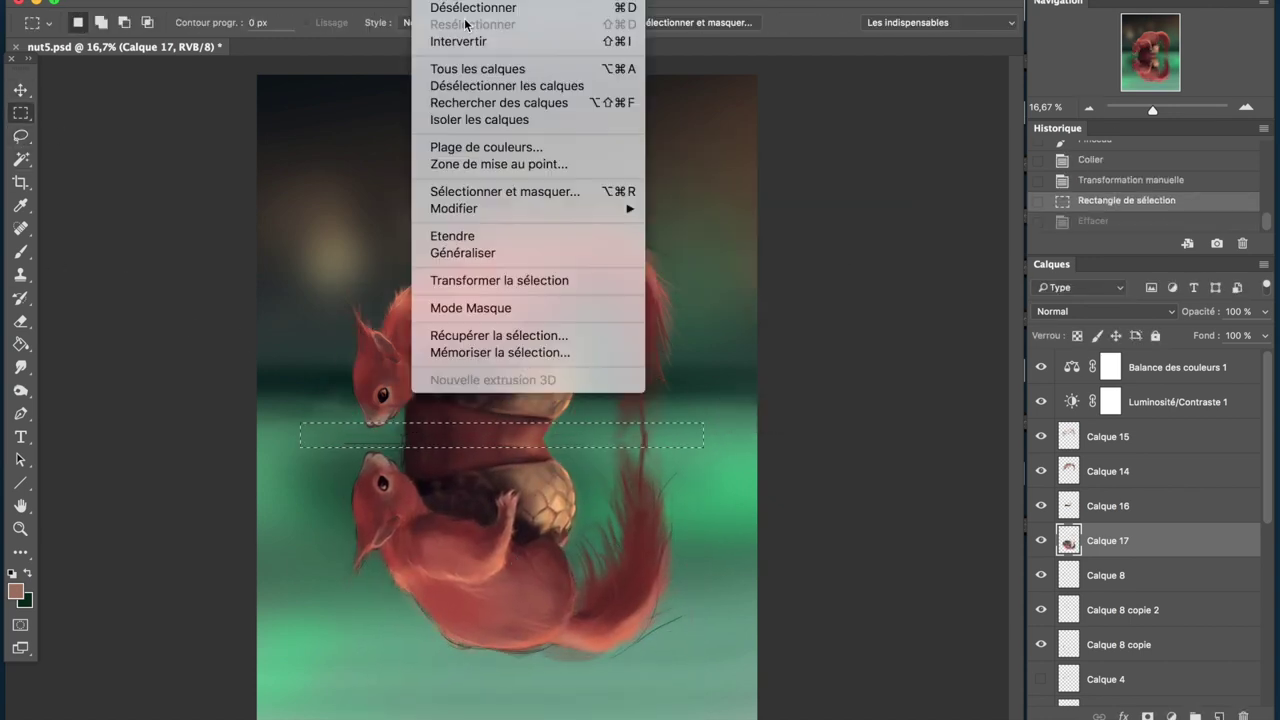
key("5")
key("4")
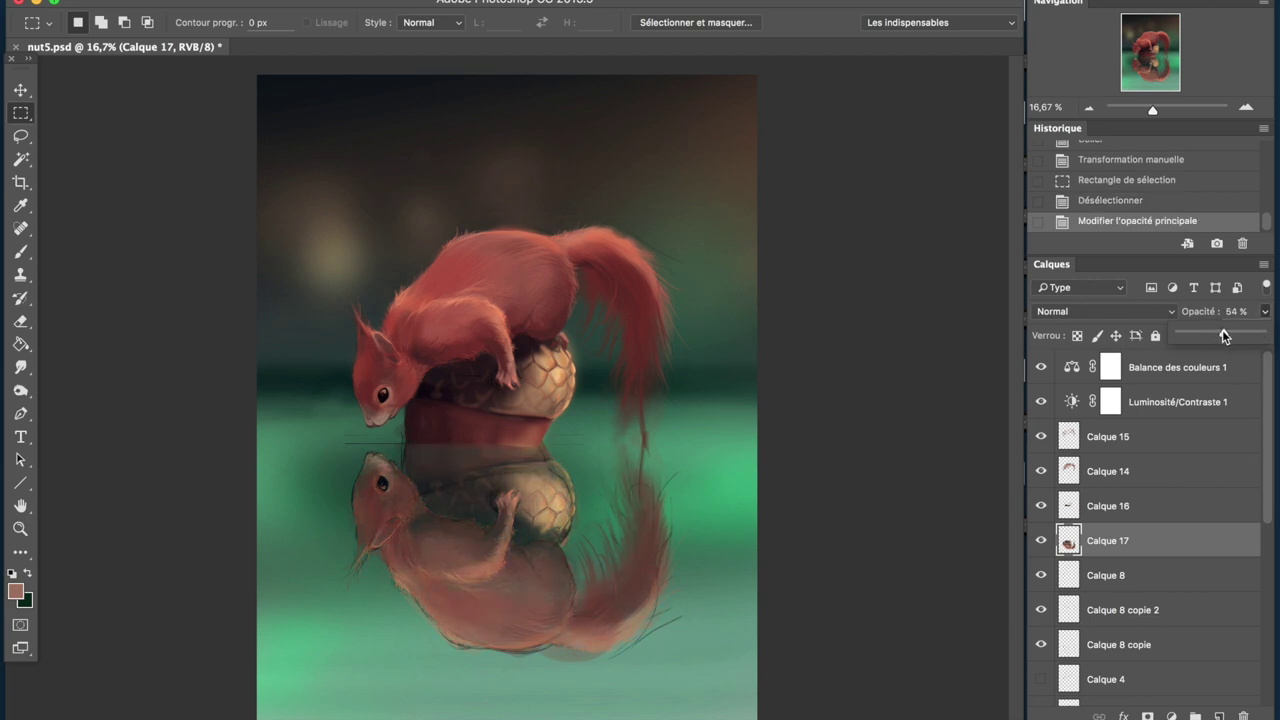
left_click(1041, 645)
scroll(1234, 560, "down", 2)
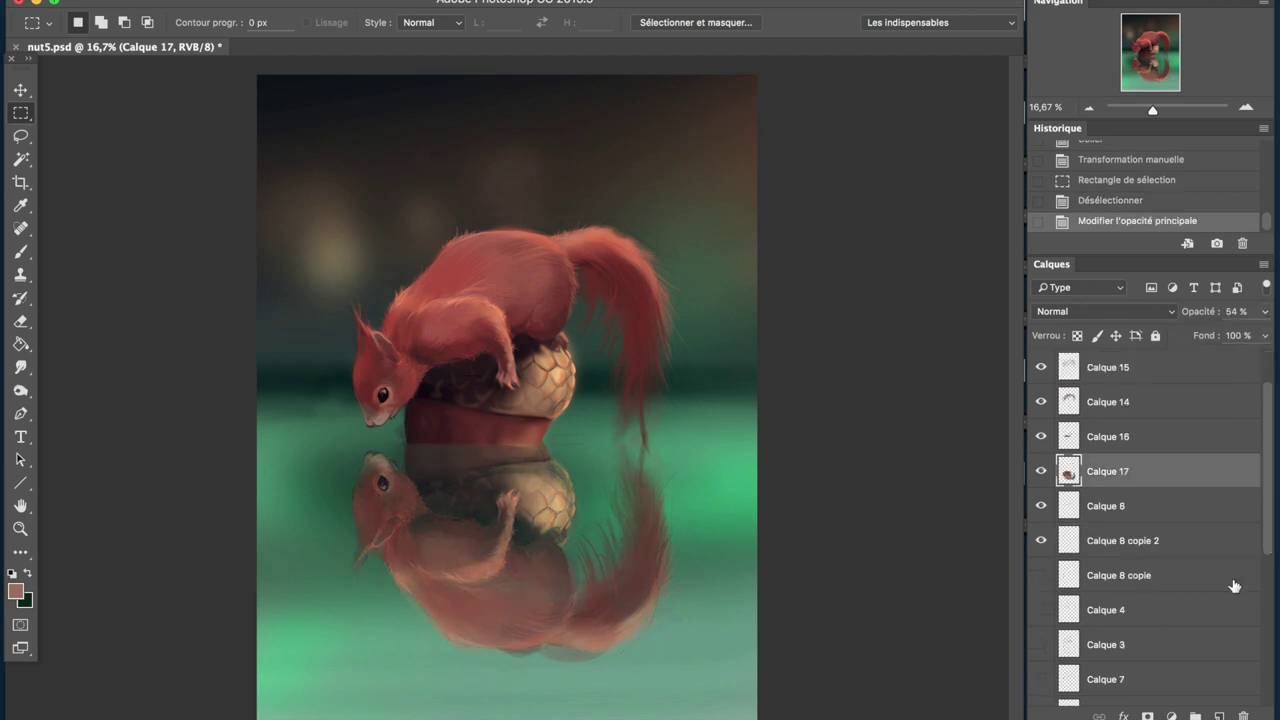
scroll(1234, 589, "down", 3)
left_click(1068, 680)
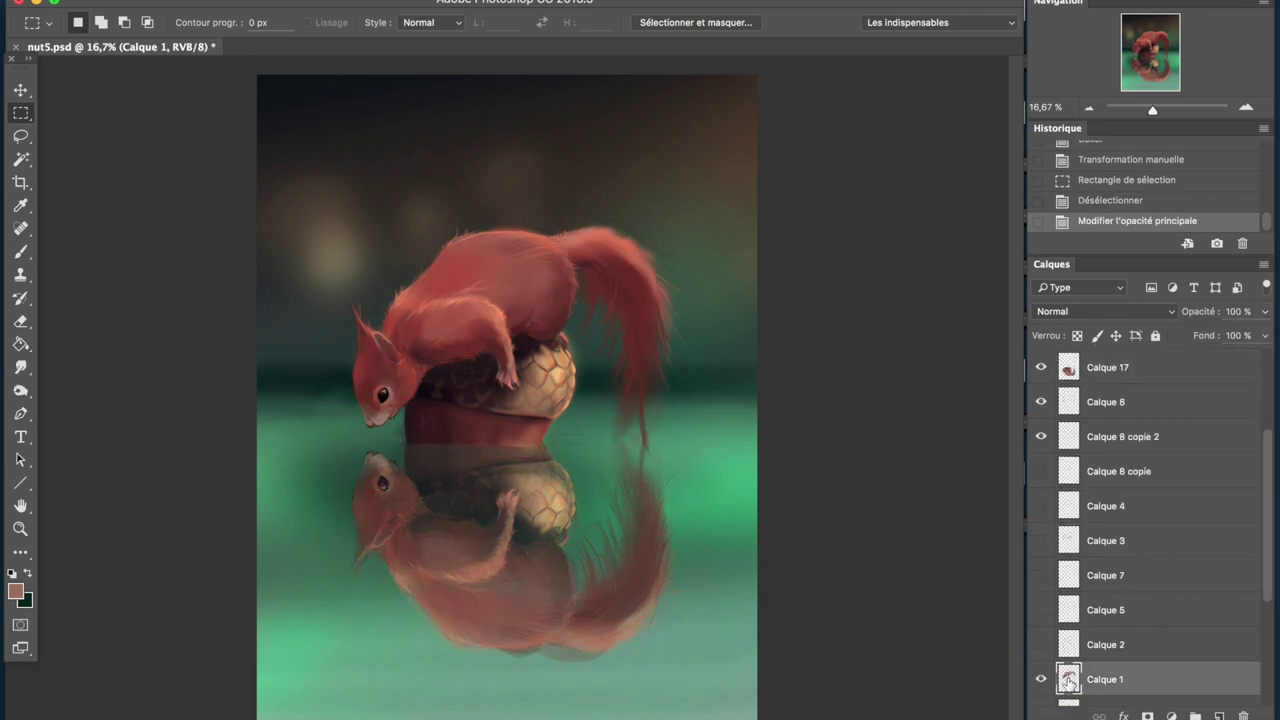
left_click(1150, 367)
left_click_drag(1264, 311, 1234, 335)
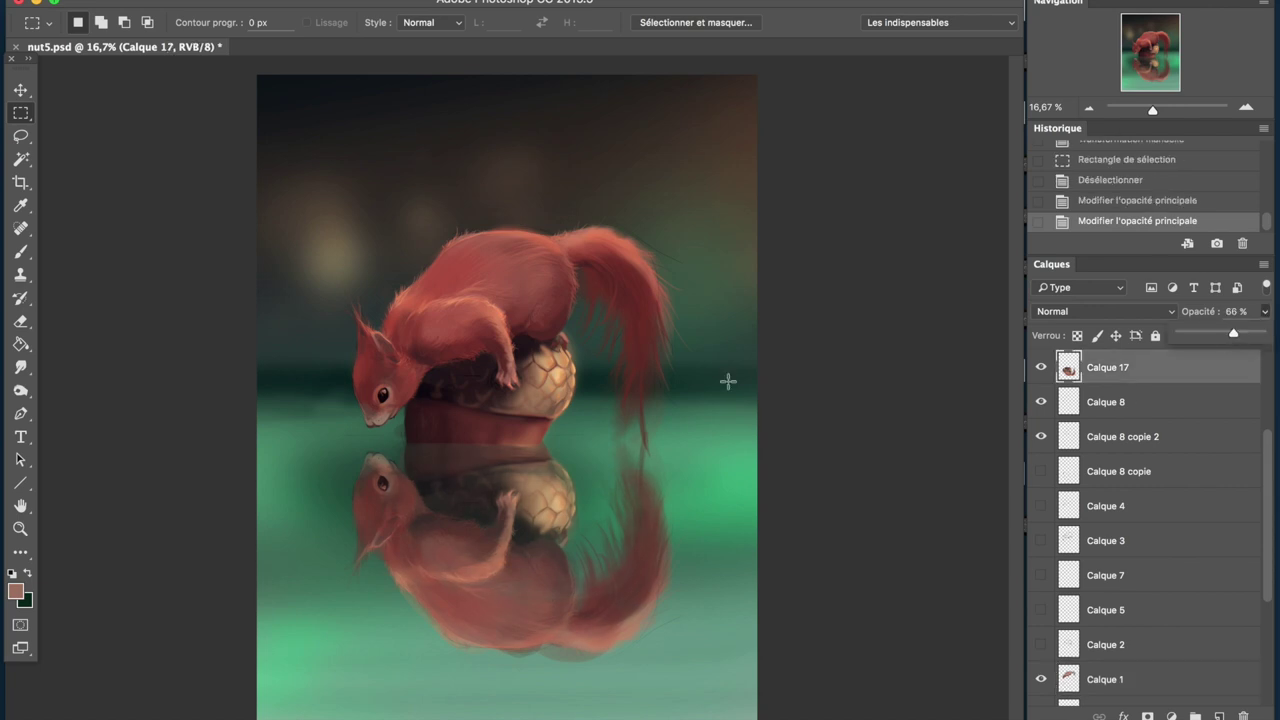
- Softly erase parts of the reflection with a large eraser, undoing the last strokes
key("e")
right_click(728, 381)
left_click(378, 49)
left_click(405, 480)
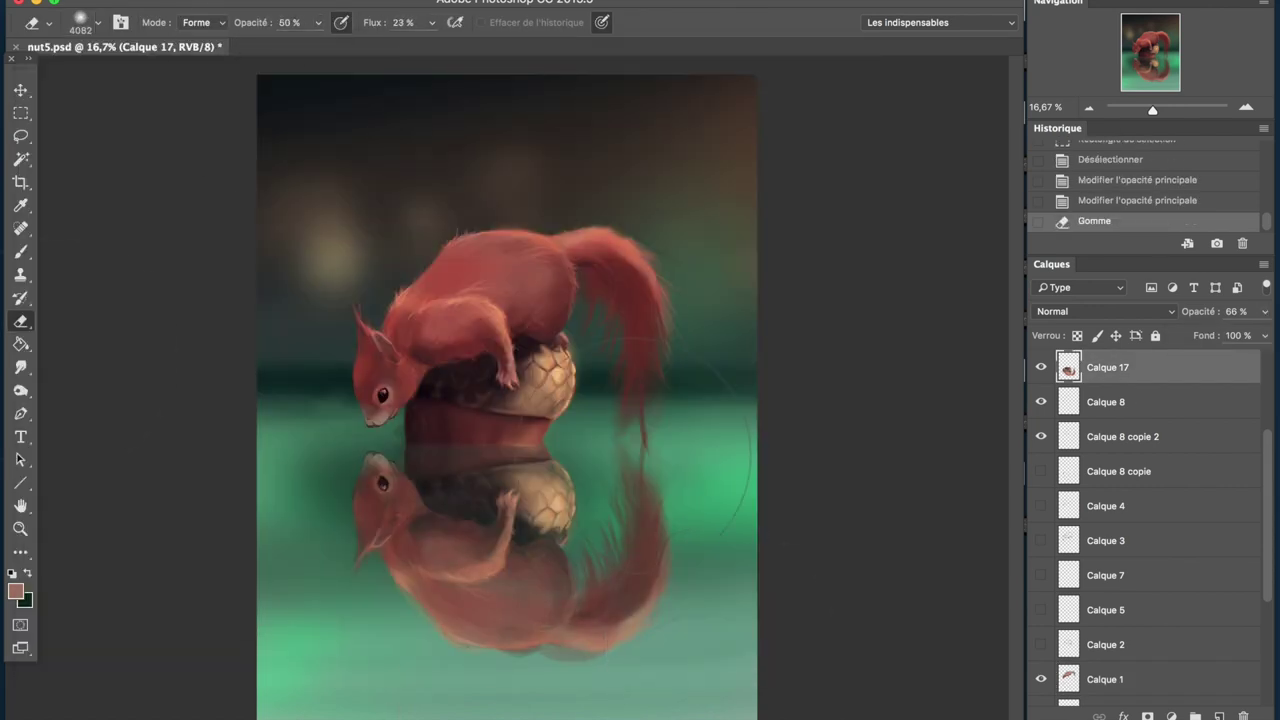
left_click(80, 22)
double_click(49, 211)
left_click_drag(316, 22, 355, 46)
key("ctrl+alt+z")
key("ctrl+alt+z")
- Delete a rectangular area from Calque 11 and bring Calque 17's opacity to about 79%
scroll(1150, 500, "down", 3)
left_click(1078, 616)
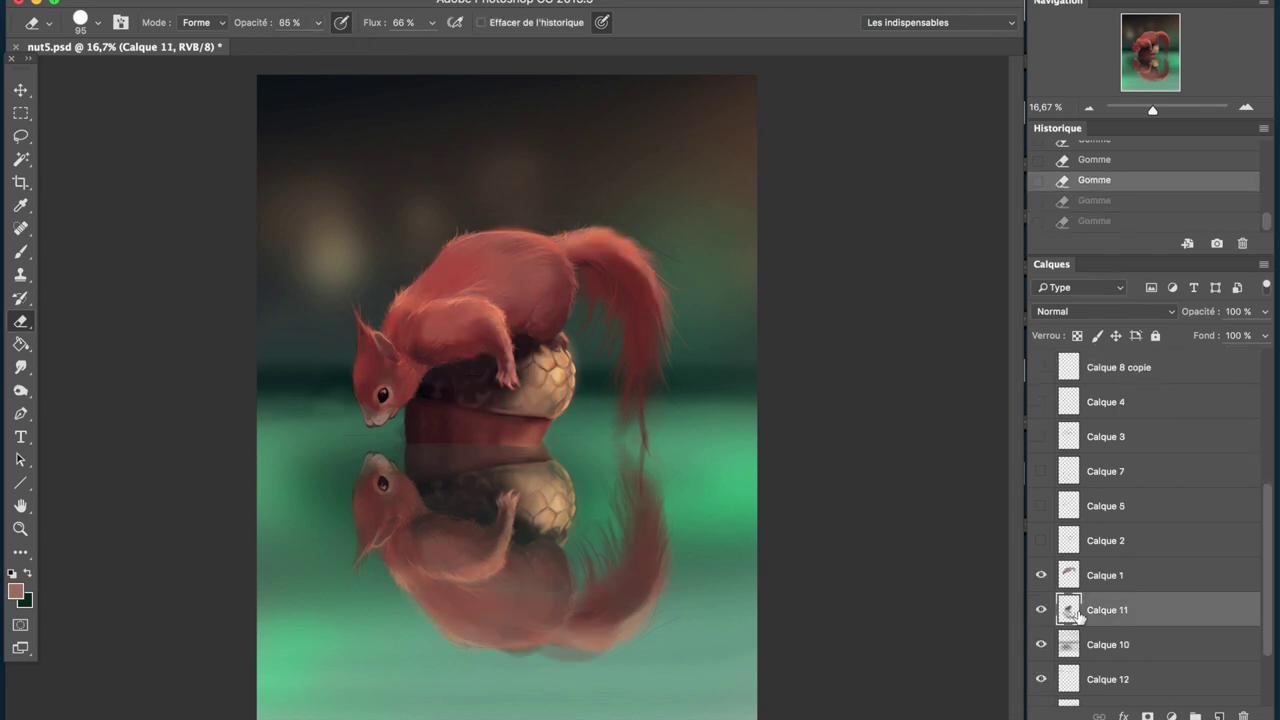
key("m")
left_click_drag(329, 434, 614, 600)
key("Delete")
key("ctrl+d")
left_click(1108, 540)
mouse_move(1264, 311)
left_mouse_down()
mouse_move(1248, 336)
mouse_move(1252, 321)
left_mouse_up()
left_click(375, 0)
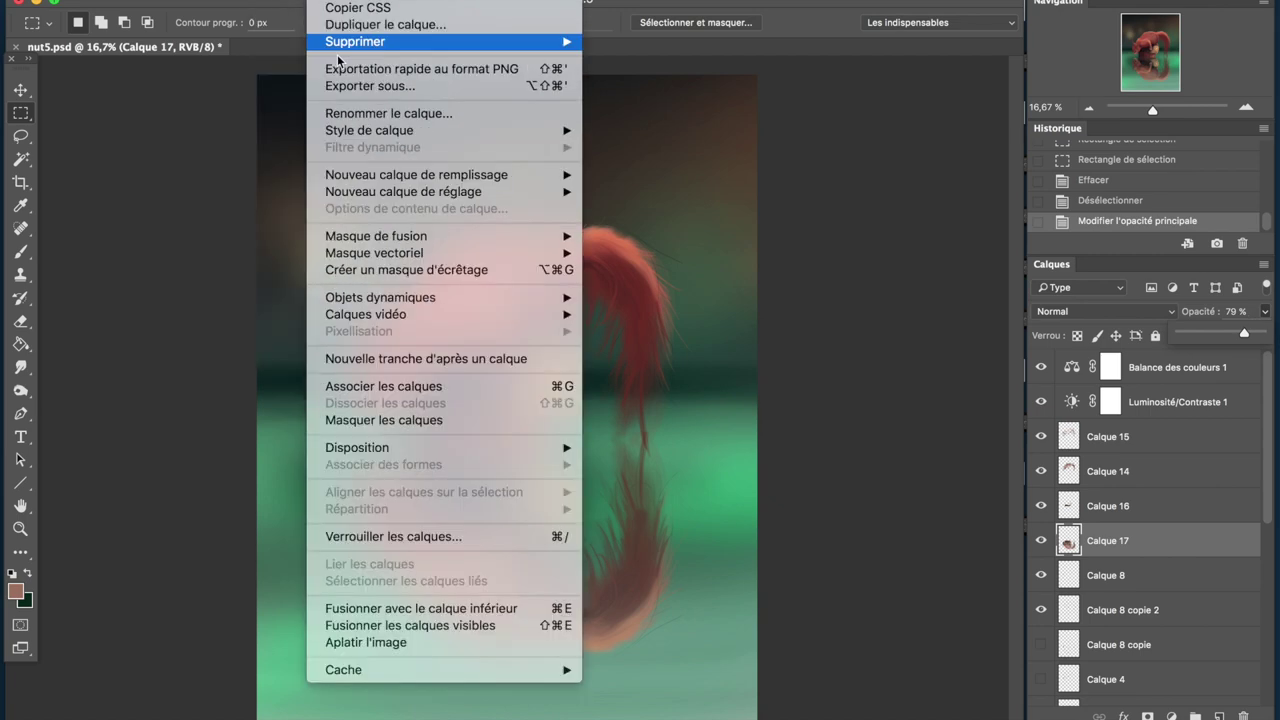
- Flip the canvas horizontally so the squirrel faces right and add new layer Calque 18
left_click(643, 383)
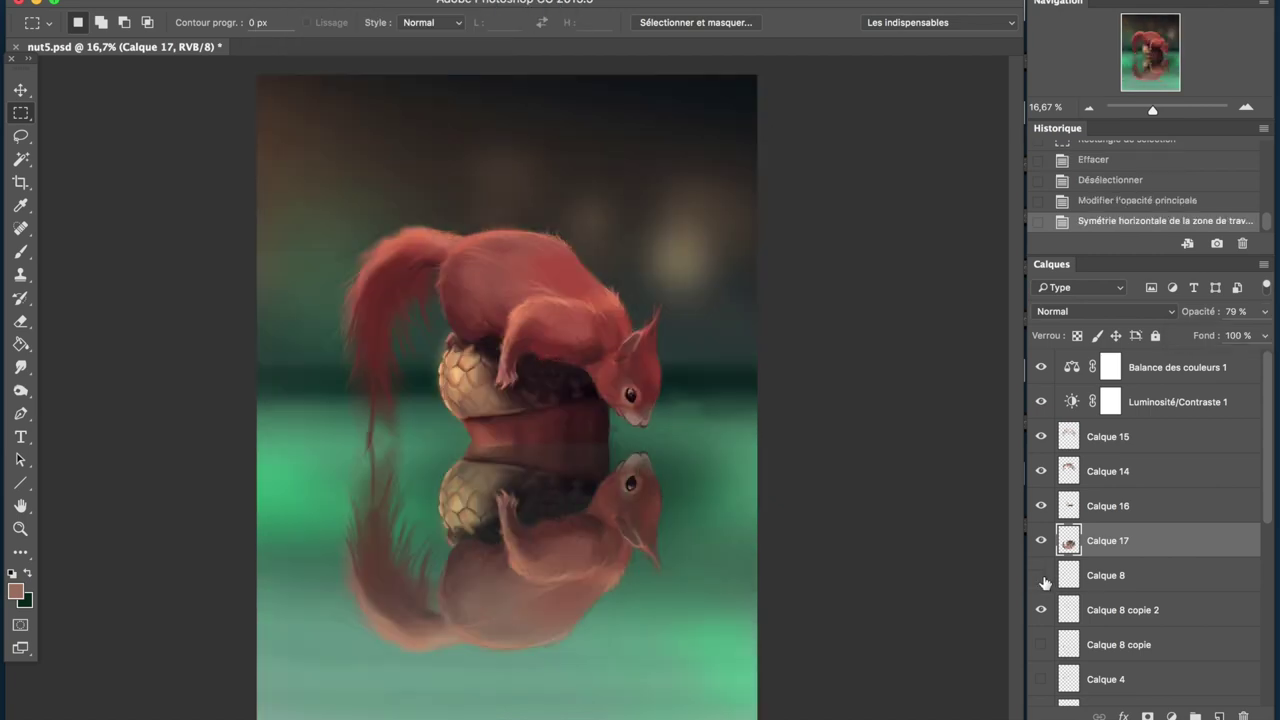
scroll(1040, 580, "down", 3)
scroll(1040, 580, "down", 3)
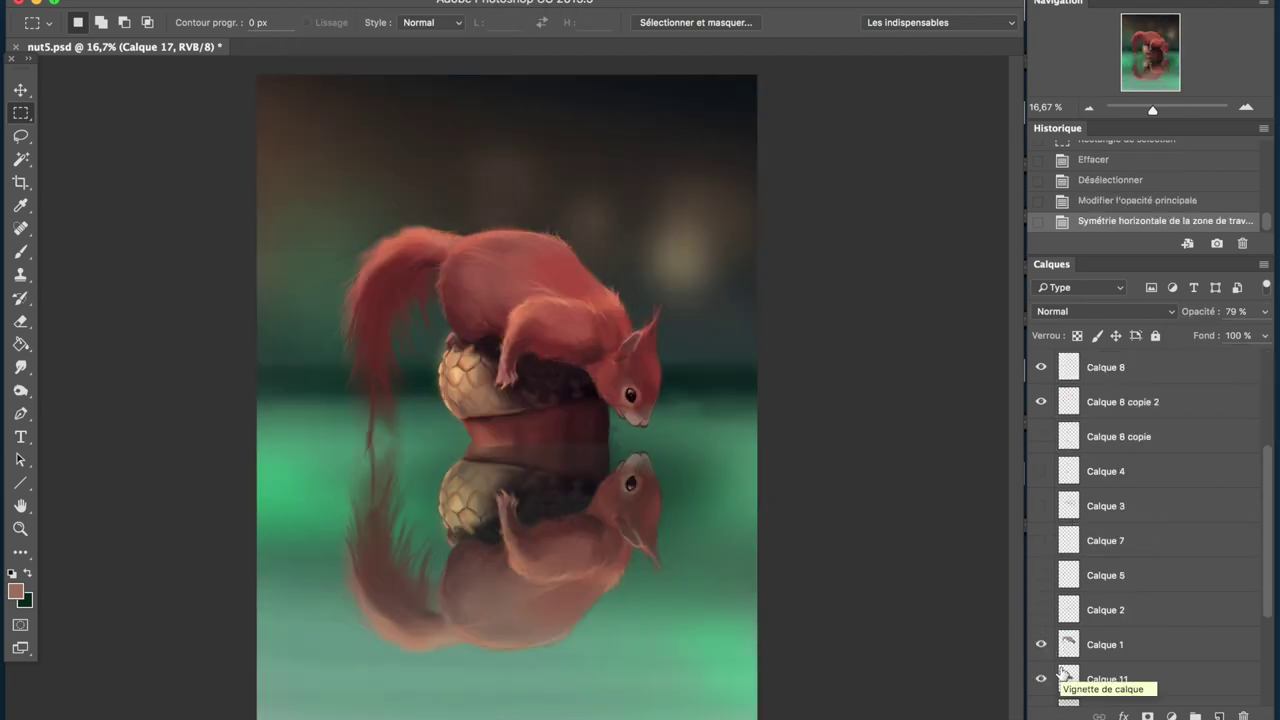
scroll(1150, 500, "up", 5)
left_click(318, 0)
left_click(640, 2)
- Erase the faint stray line beside the reflected nose
key("ctrl+plus")
key("b")
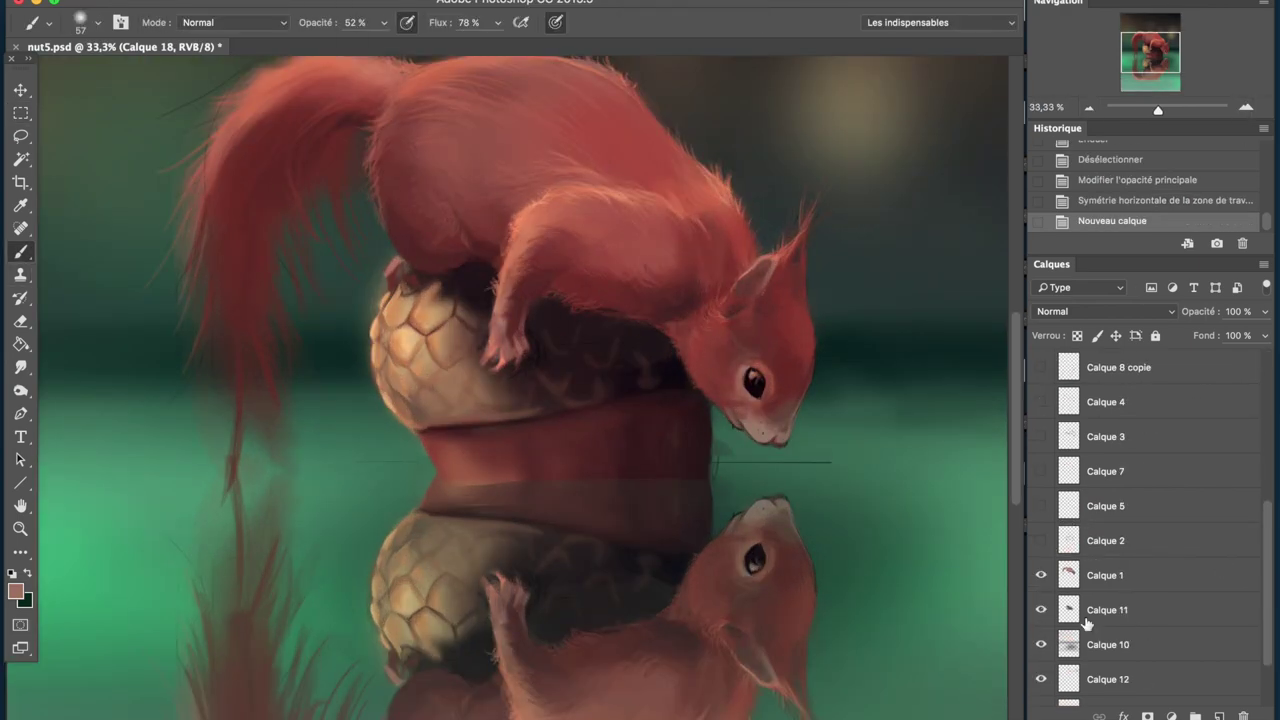
key("alt+bracketleft")
key("e")
mouse_move(820, 462)
left_mouse_down()
mouse_move(720, 462)
mouse_move(800, 462)
left_mouse_up()
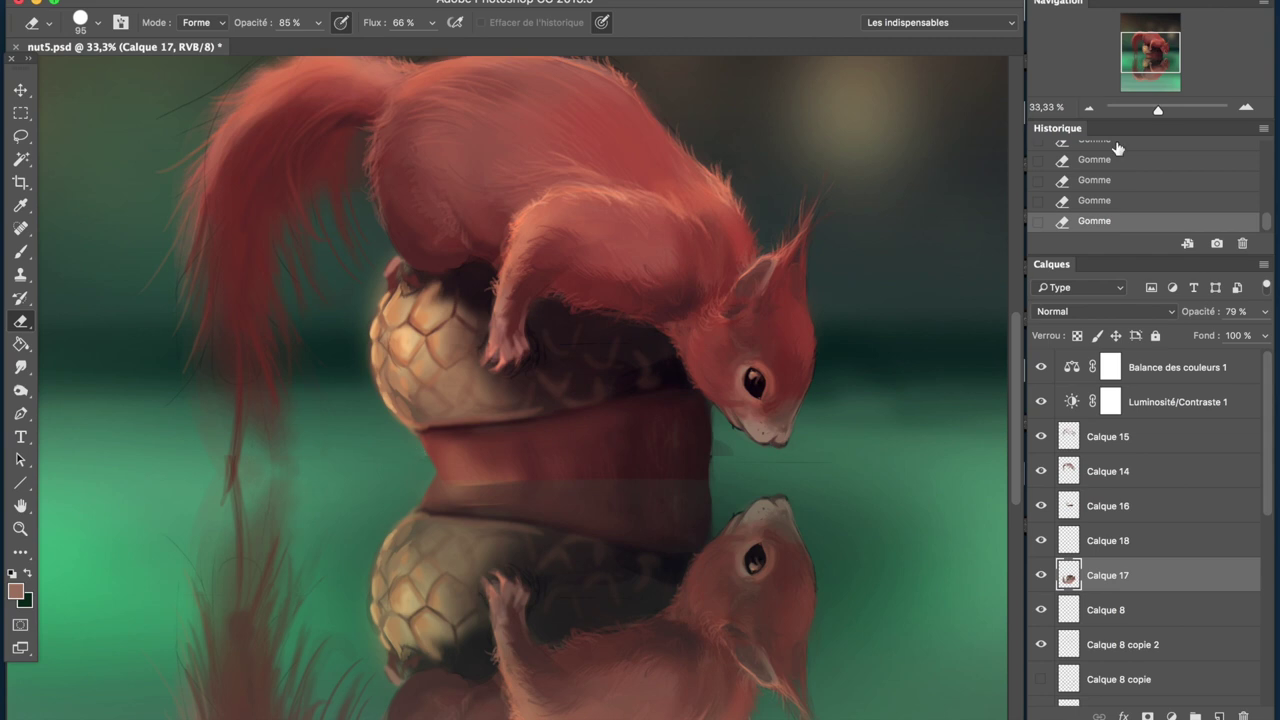
key("ctrl+minus")
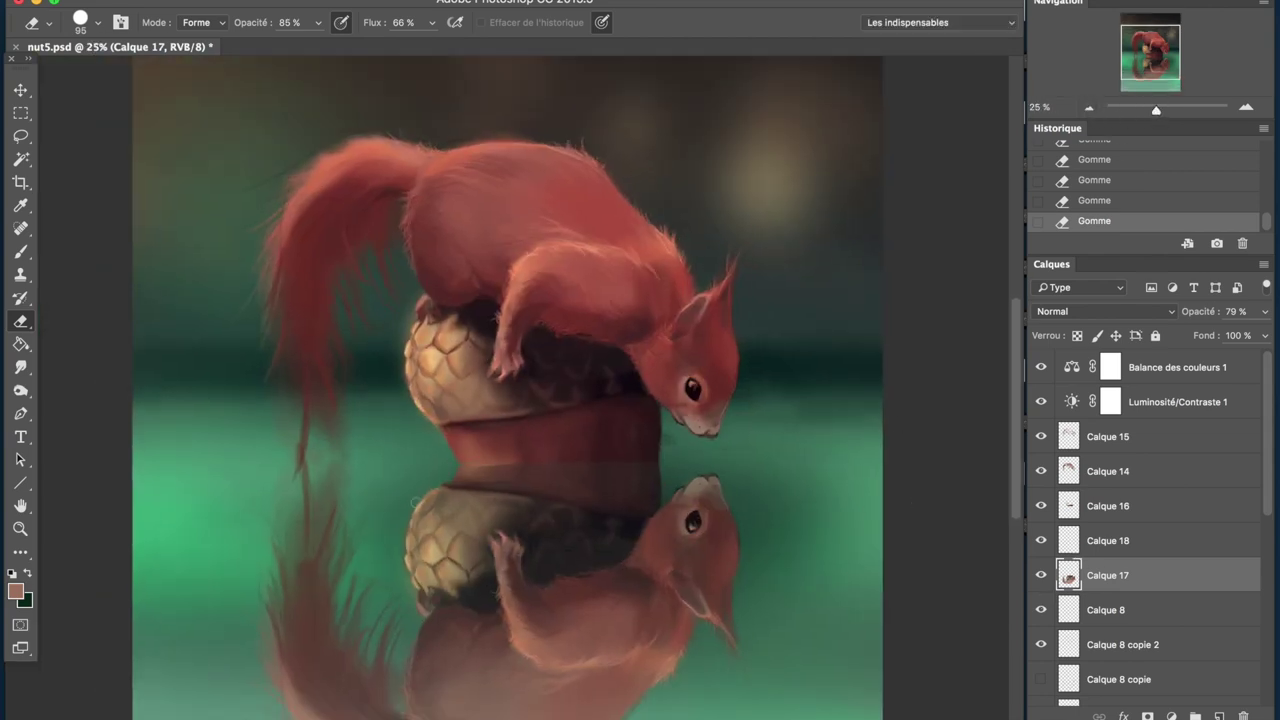
- Paint a faint pale-green waterline on Calque 18
left_click(690, 405, "ctrl")
left_click(666, 420, "ctrl")
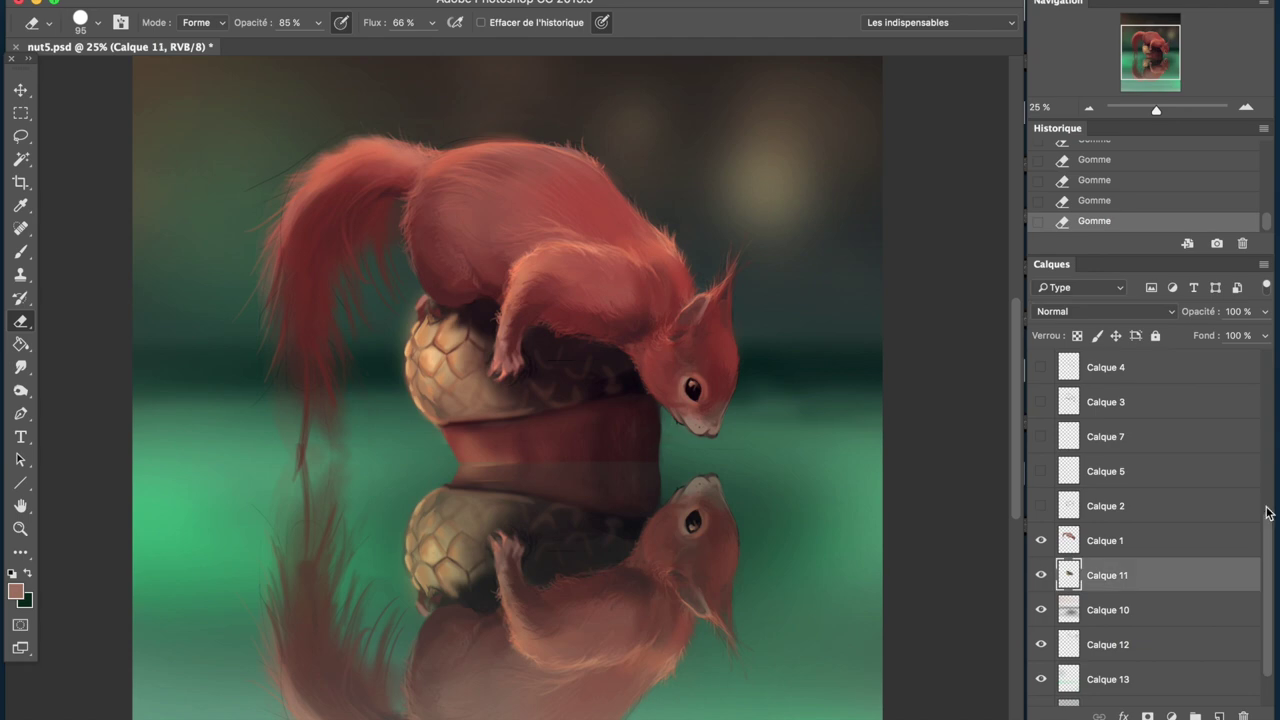
left_click_drag(1268, 513, 1268, 380)
left_click(1108, 471)
key("b")
key("ctrl+plus")
left_click_drag(743, 507, 717, 478)
left_click(15, 591)
left_click(966, 126)
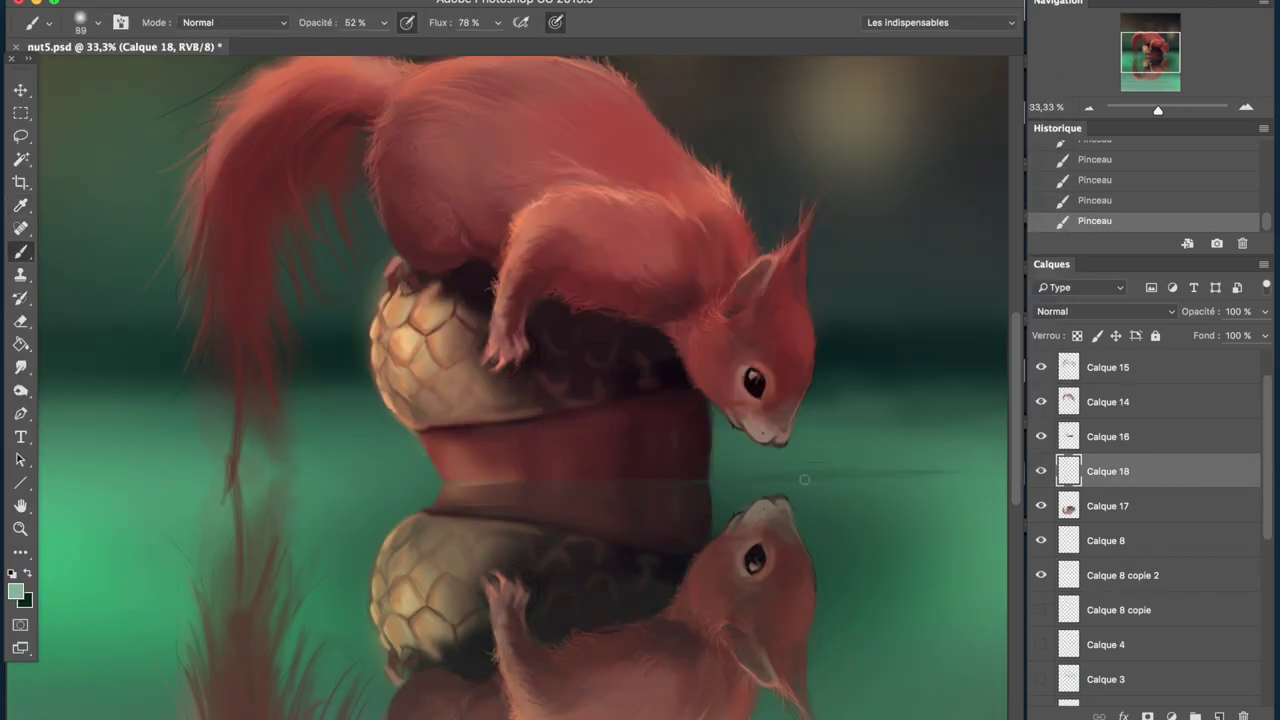
- Move Calque 18 above Calque 16 and step back one brush stroke
key("ctrl+minus")
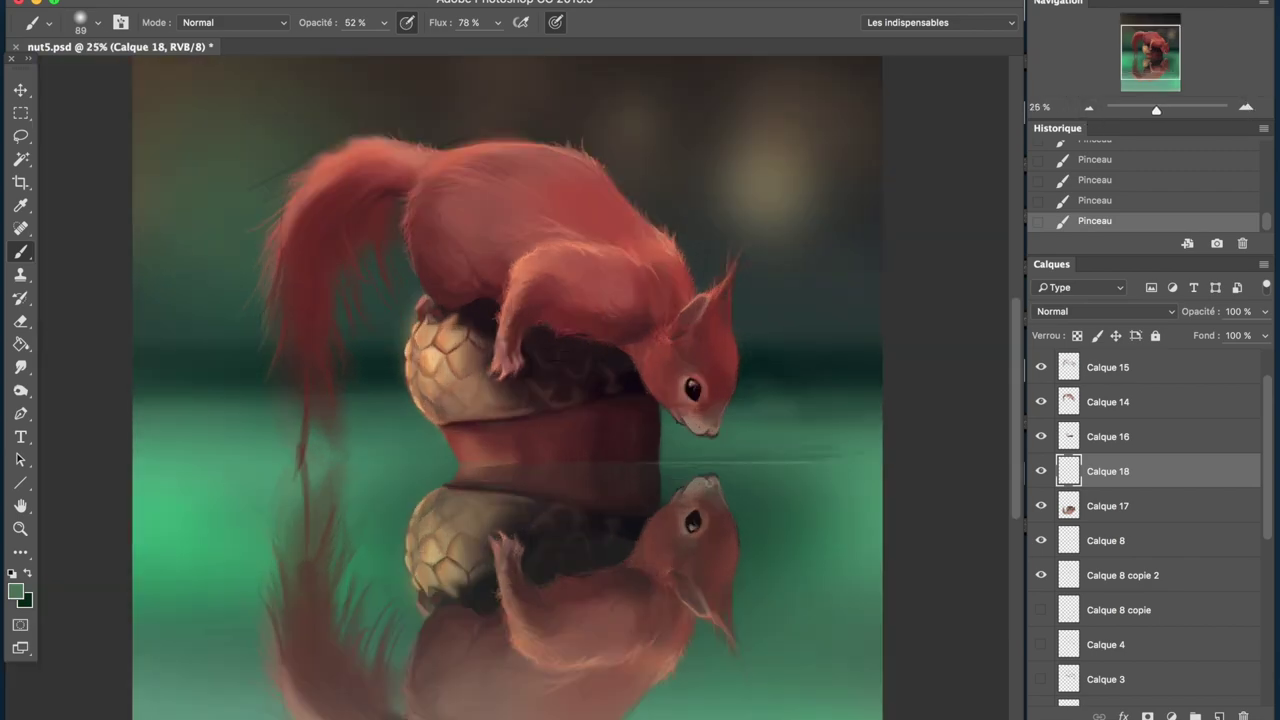
key("ctrl+plus")
key("ctrl+plus")
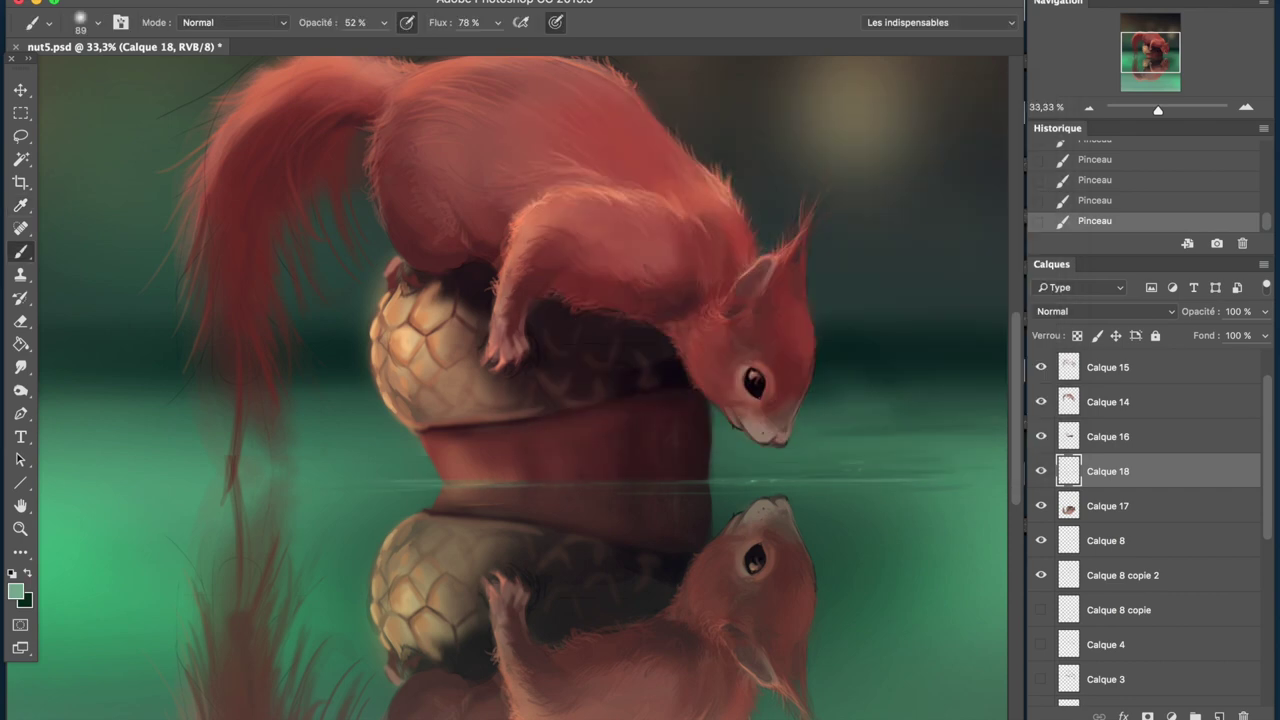
key("ctrl+bracketright")
double_click(1089, 108)
key("ctrl+plus")
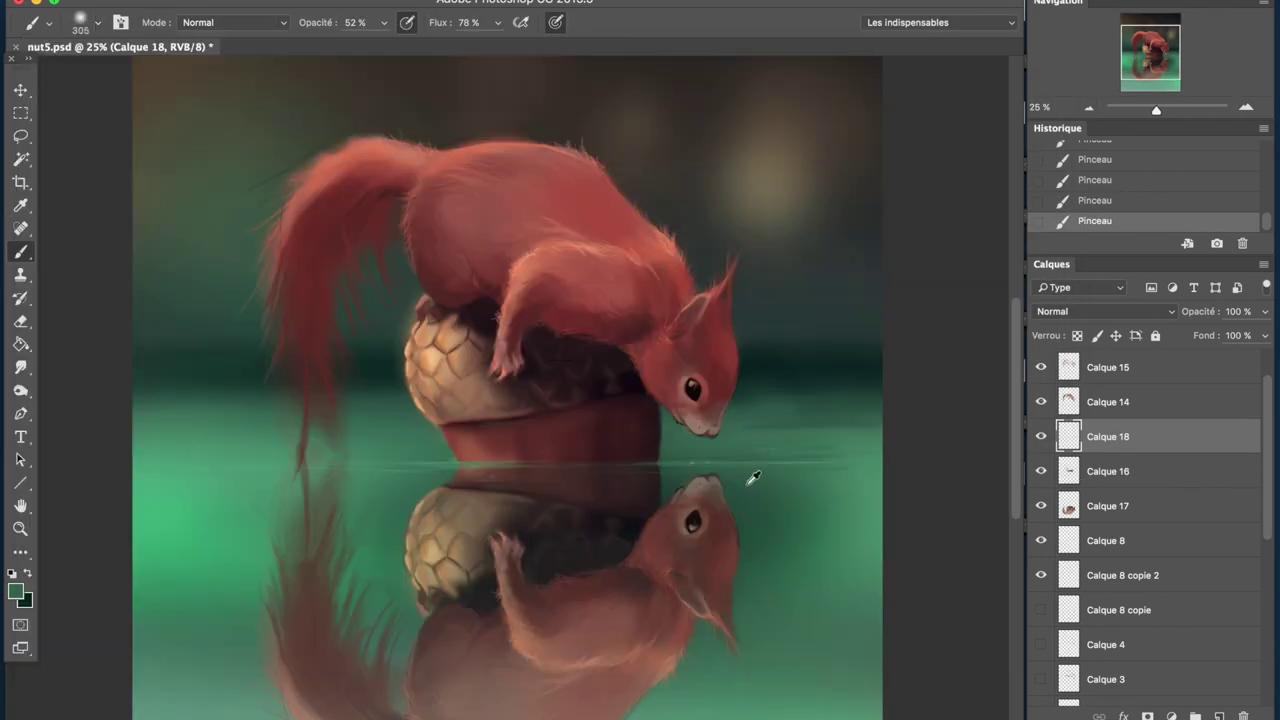
left_click(1160, 200)
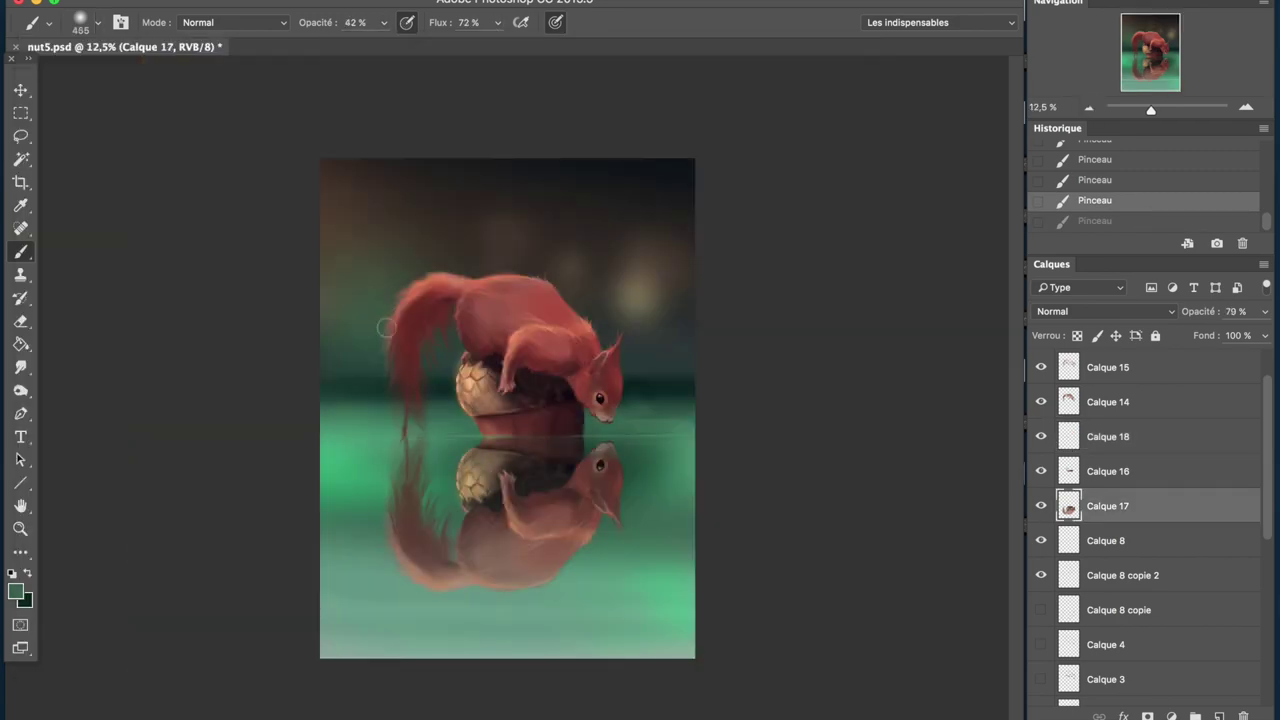
- Stretch the Calque 17 reflection to about 104% height and apply the transform
right_click(470, 406)
left_click(592, 565)
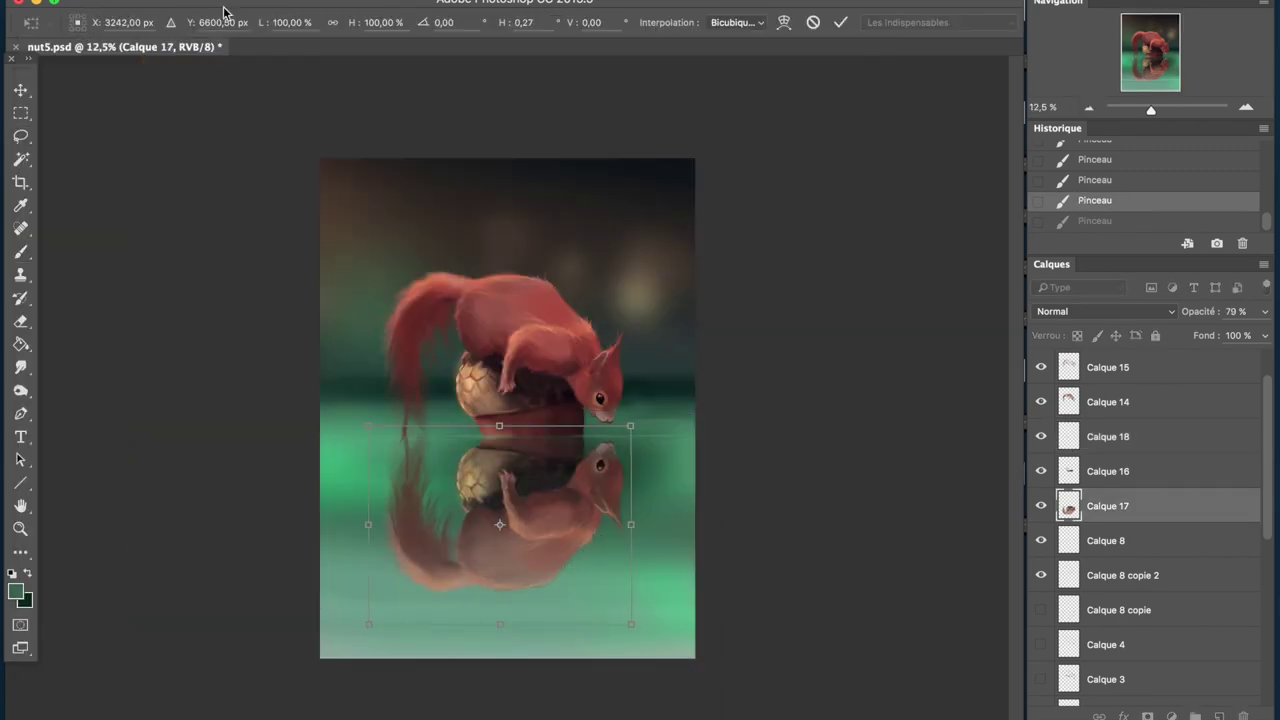
right_click(497, 502)
left_click_drag(499, 624, 502, 636)
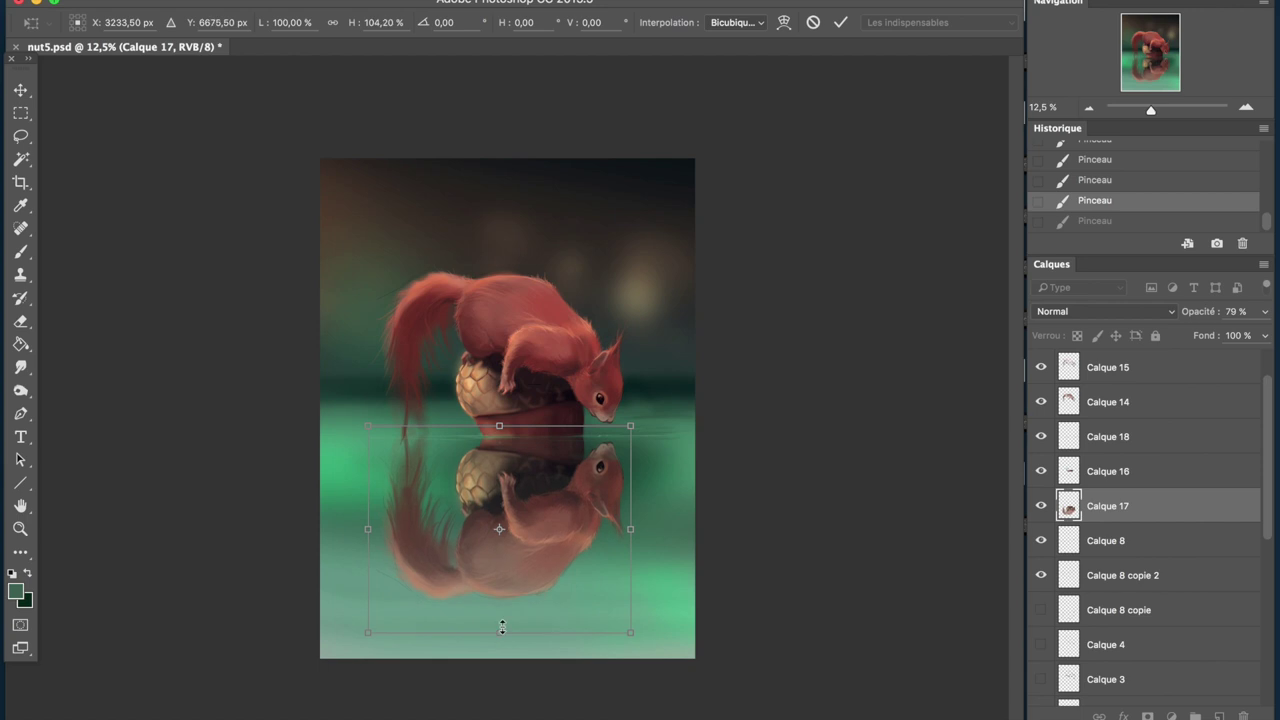
key("e")
left_click(826, 251)
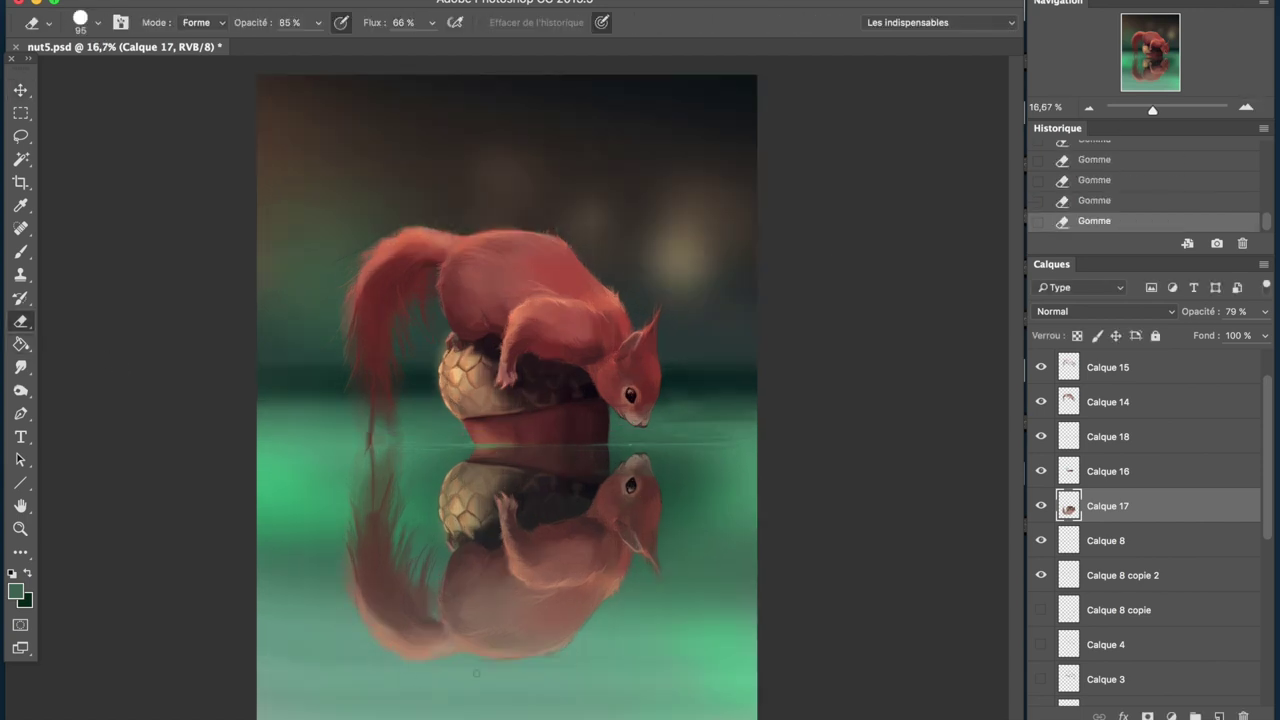
left_click(1108, 436)
key("b")
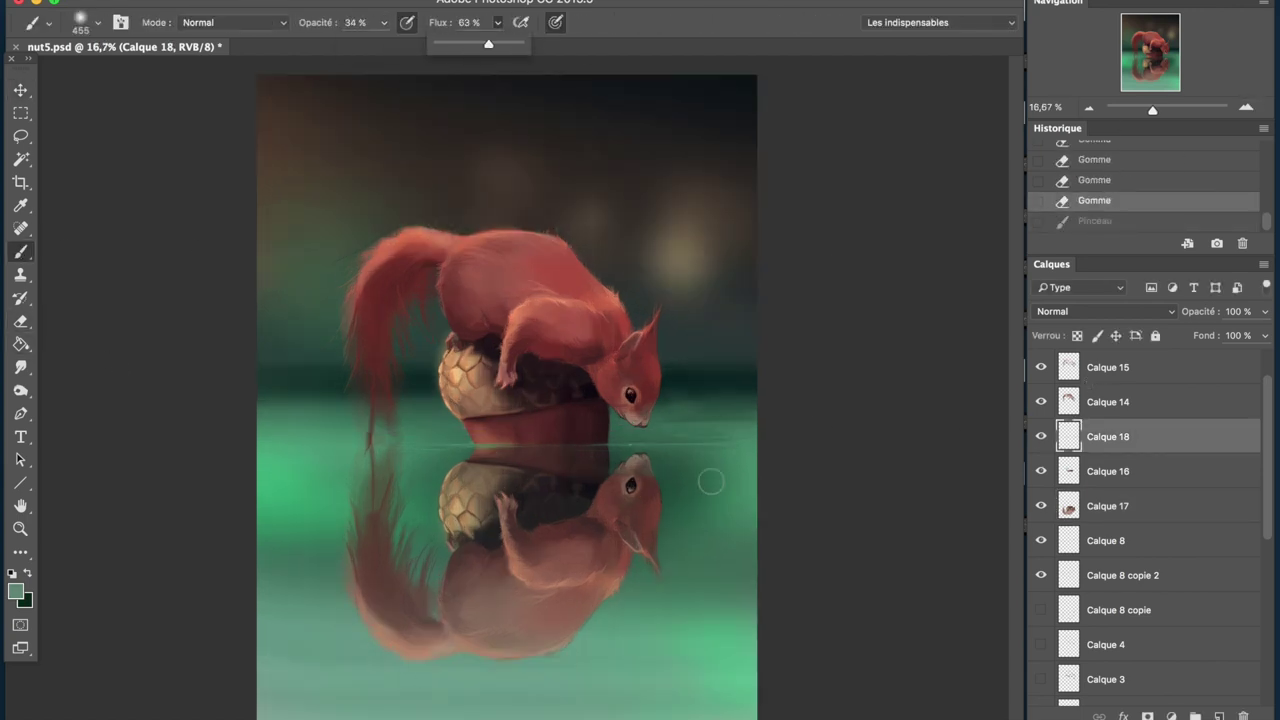
- Dab the waterline with a soft brush and pick a pale green foreground colour
left_click(818, 472)
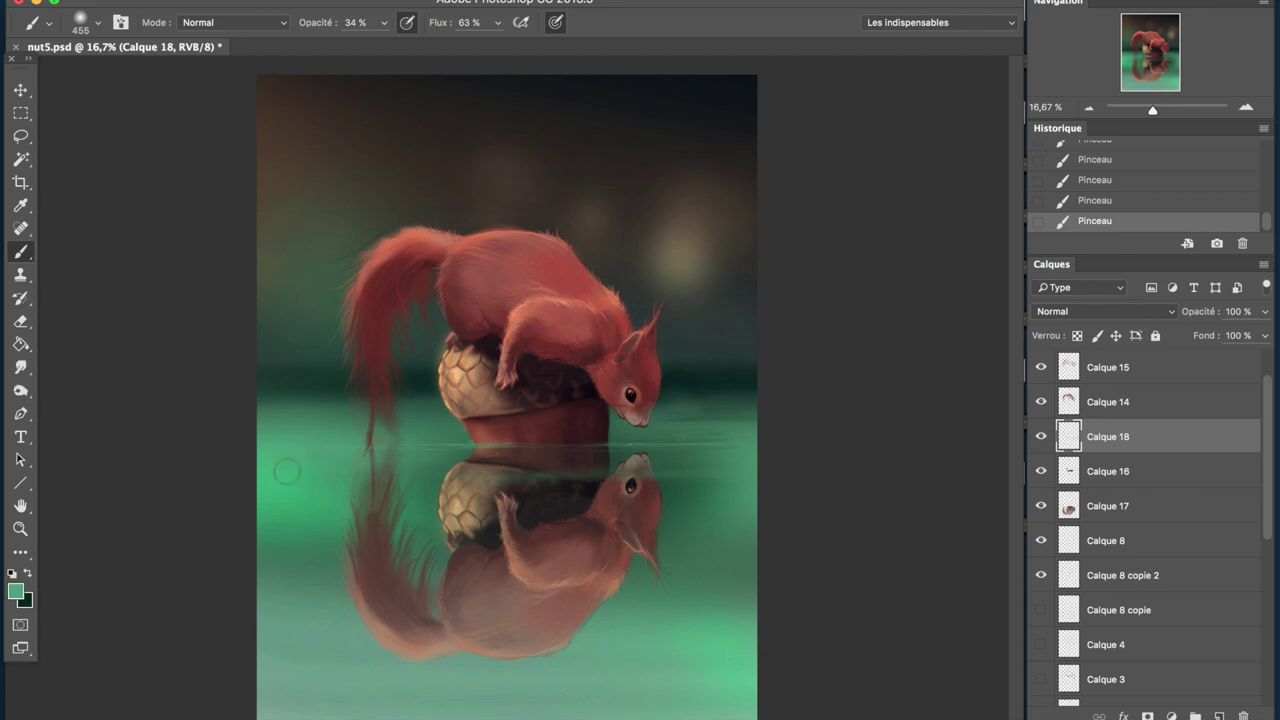
left_click(15, 591)
left_click(625, 155)
key("Return")
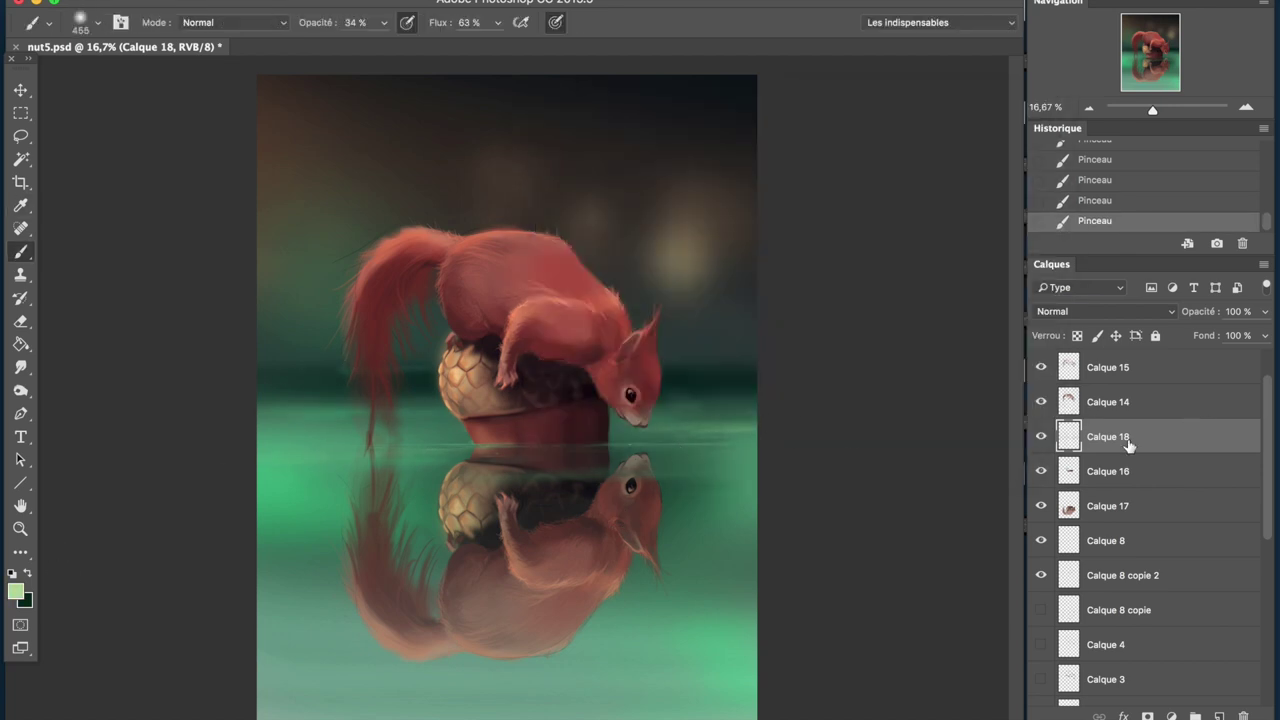
- Undo the last stroke and brighten the left side of the waterline in pale green
left_click(1246, 107)
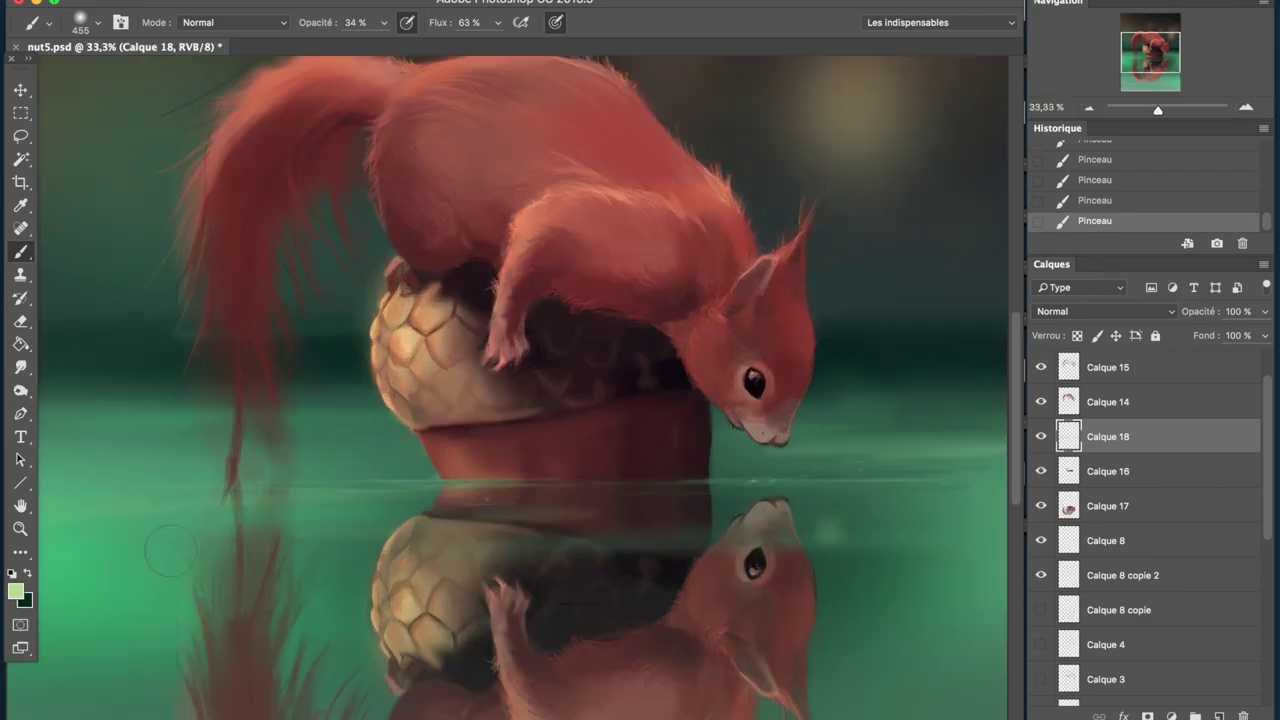
left_click(1082, 107)
key("ctrl+alt+z")
key("ctrl+alt+z")
key("ctrl+alt+z")
left_click_drag(280, 449, 439, 434)
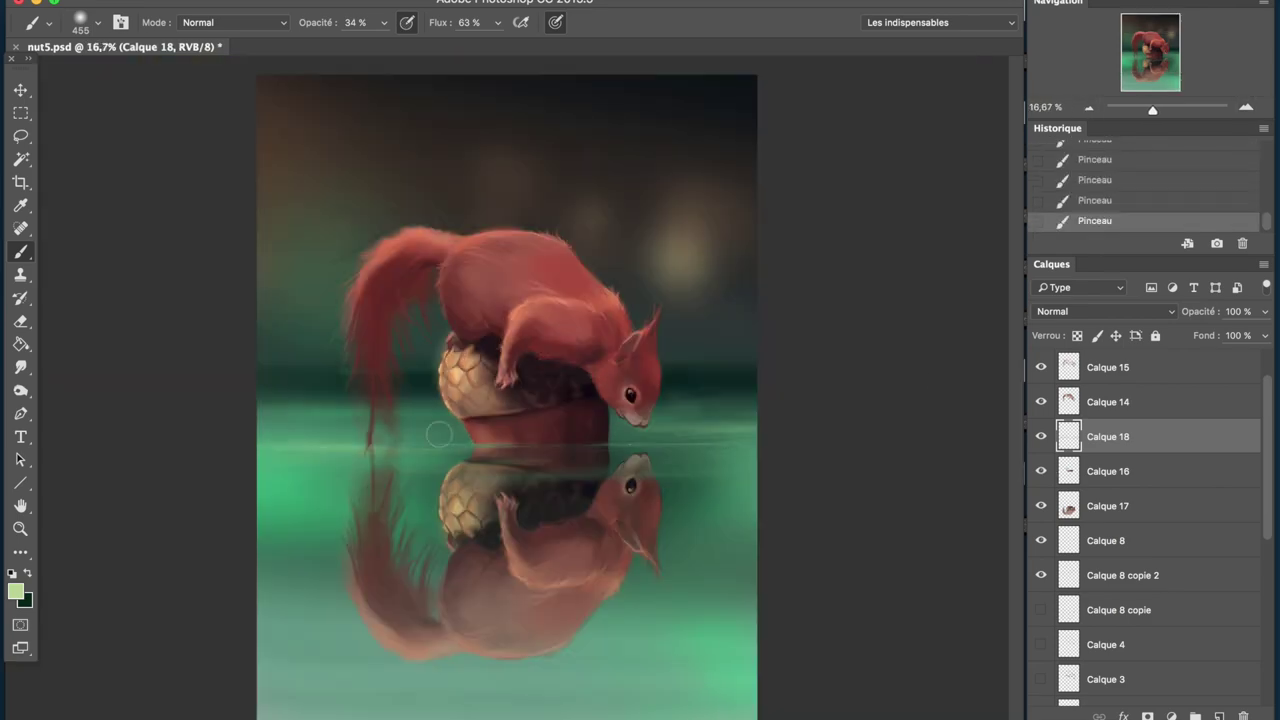
- Switch to a smaller brush and zoom out to 12.5% to see the whole painting
left_click(97, 22)
left_click(145, 70)
key("ctrl+plus")
key("ctrl+minus")
key("ctrl+plus")
left_click(1090, 108)
key("ctrl+plus")
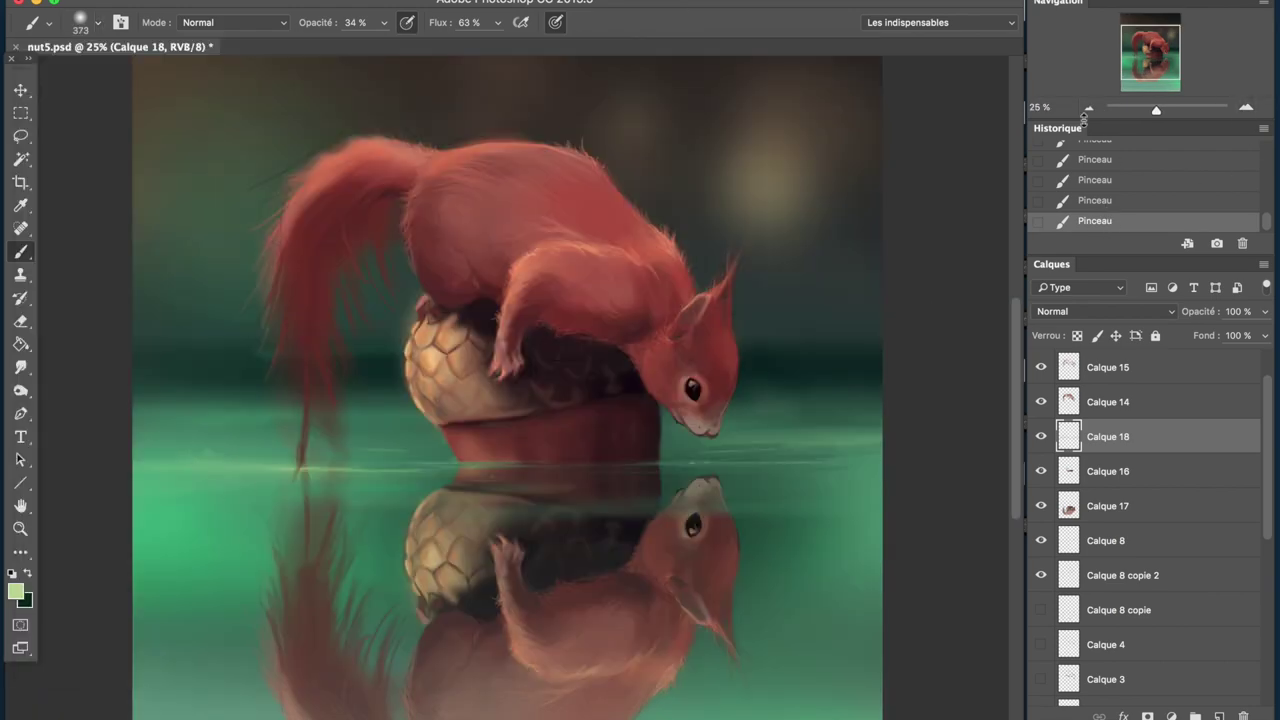
left_click(1088, 108)
- Flip the canvas horizontally so the squirrel faces left
left_click(268, 2)
left_click(598, 220)
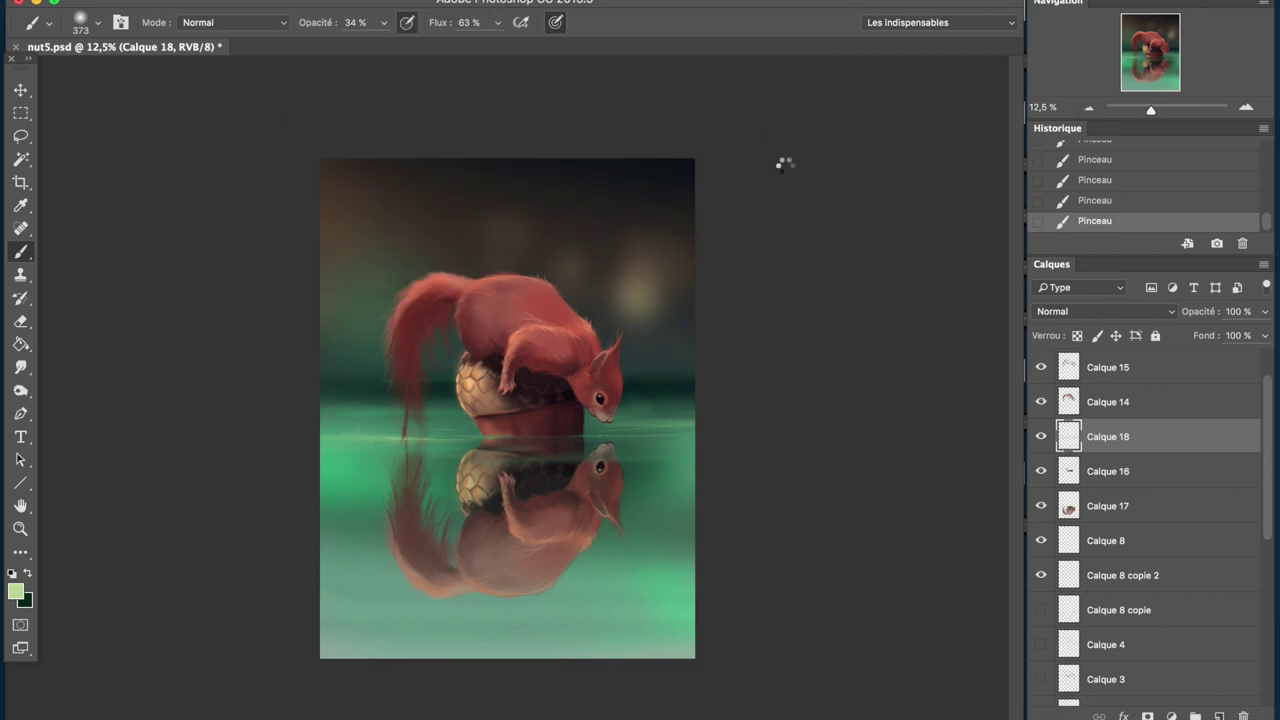
left_click(97, 22)
- Enlarge the brush and paint broad soft strokes over the water, undoing the last one
left_click_drag(200, 87, 248, 87)
key("Return")
left_click(530, 480)
left_click(358, 386)
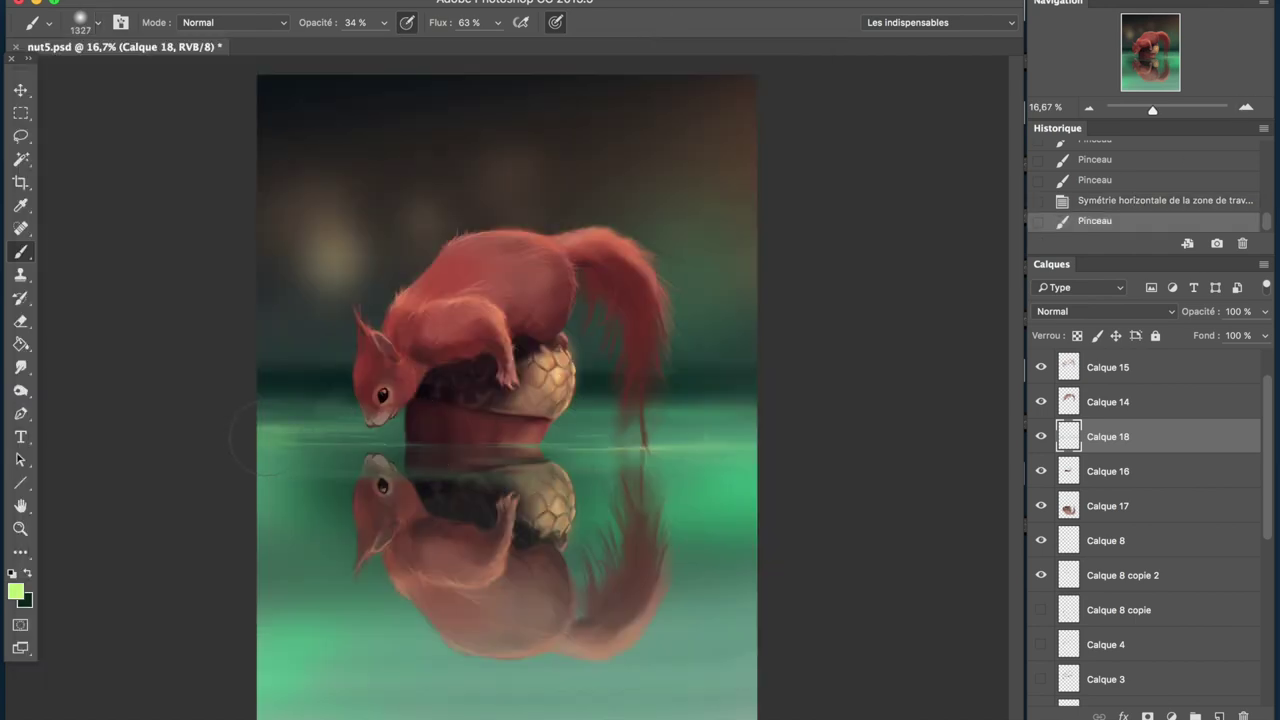
left_click_drag(265, 442, 362, 442)
key("ctrl+z")
key("ctrl+minus")
scroll(1088, 658, "down", 10)
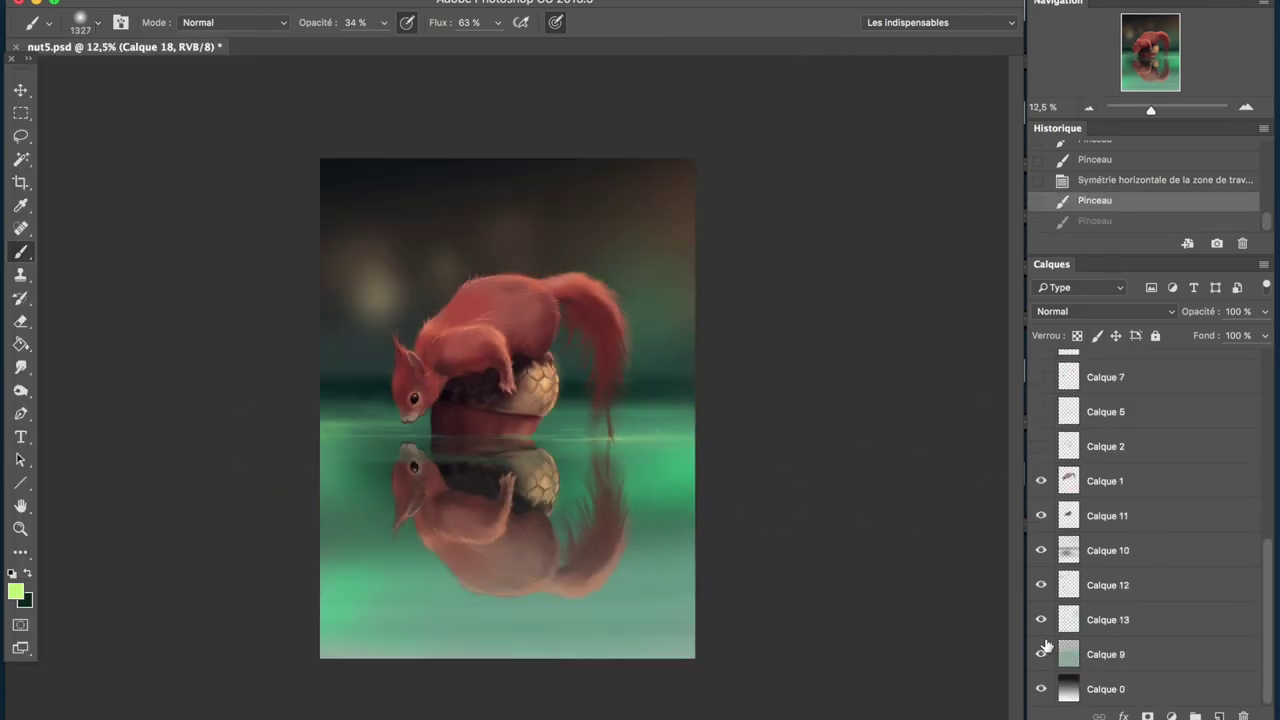